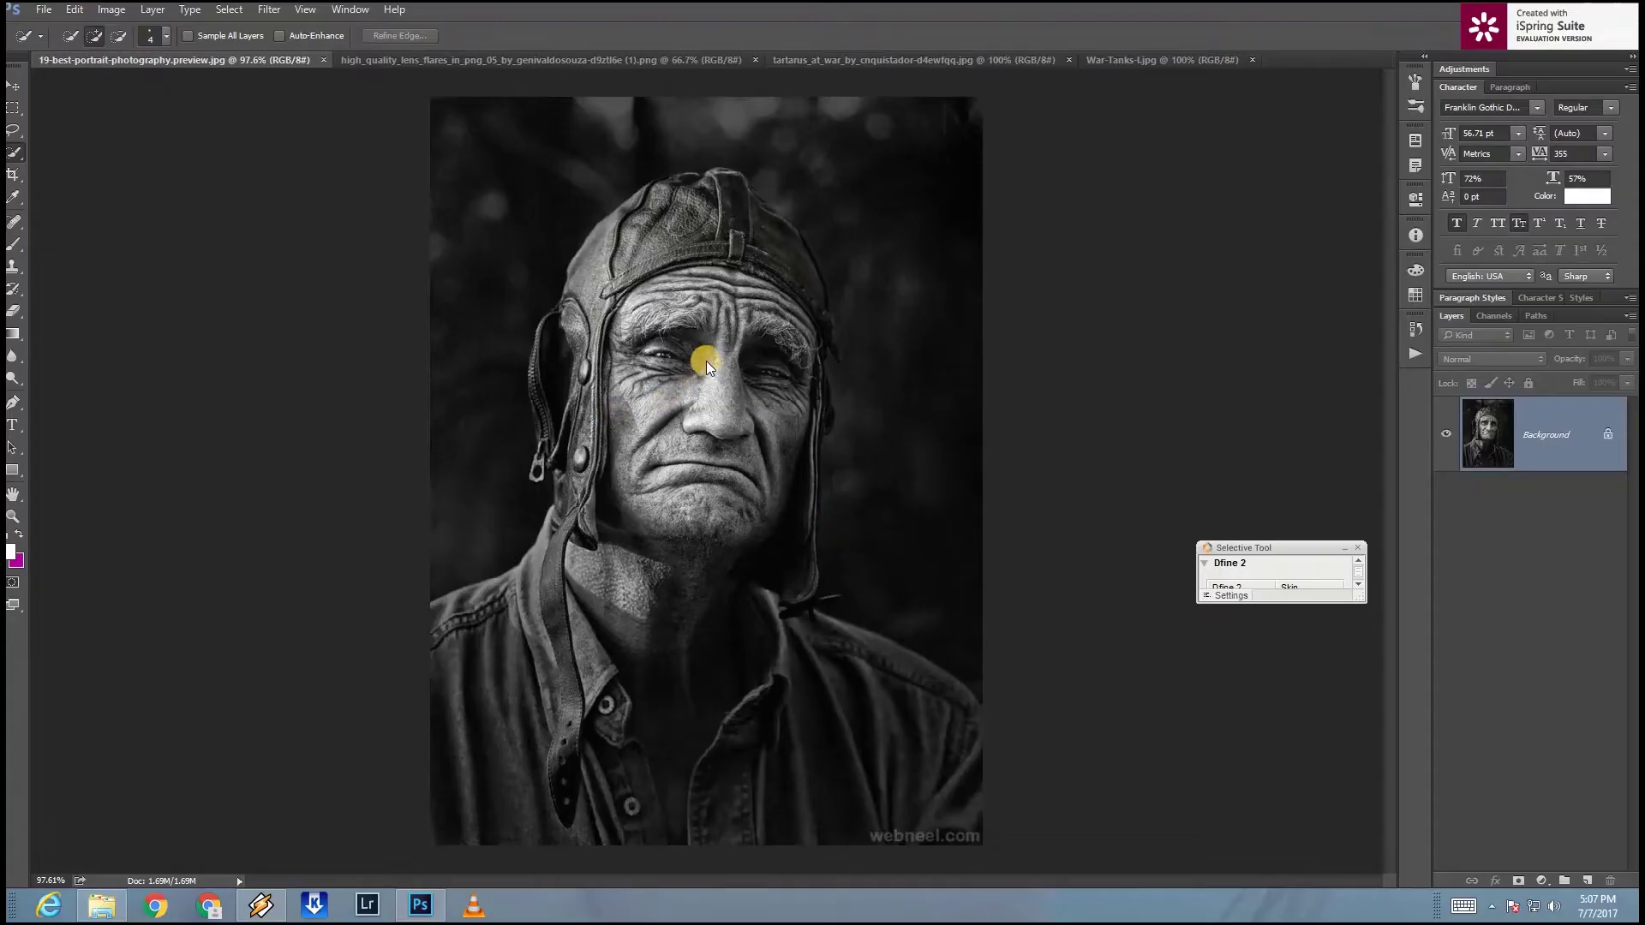
Step: Quick-select the man's face, hat and neck, then add the helmet zipper with a smaller brush
{"action": "scroll", "coordinate": [744, 363], "scroll_direction": "up", "scroll_amount": 3}
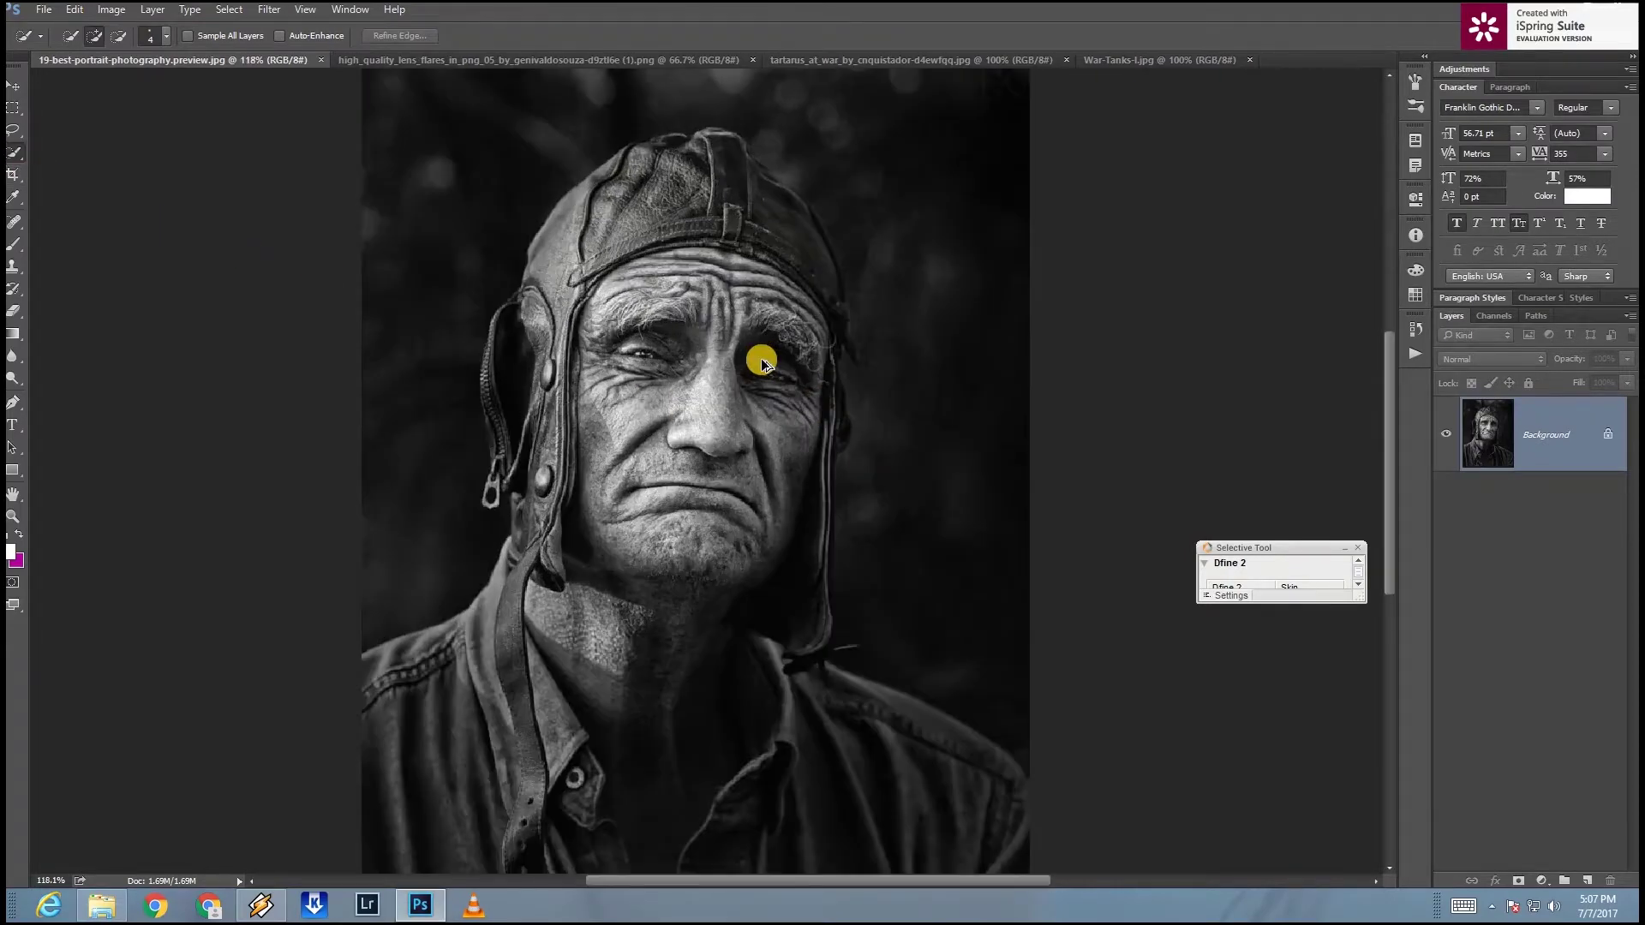
{"action": "left_click_drag", "start_coordinate": [660, 115], "coordinate": [638, 532]}
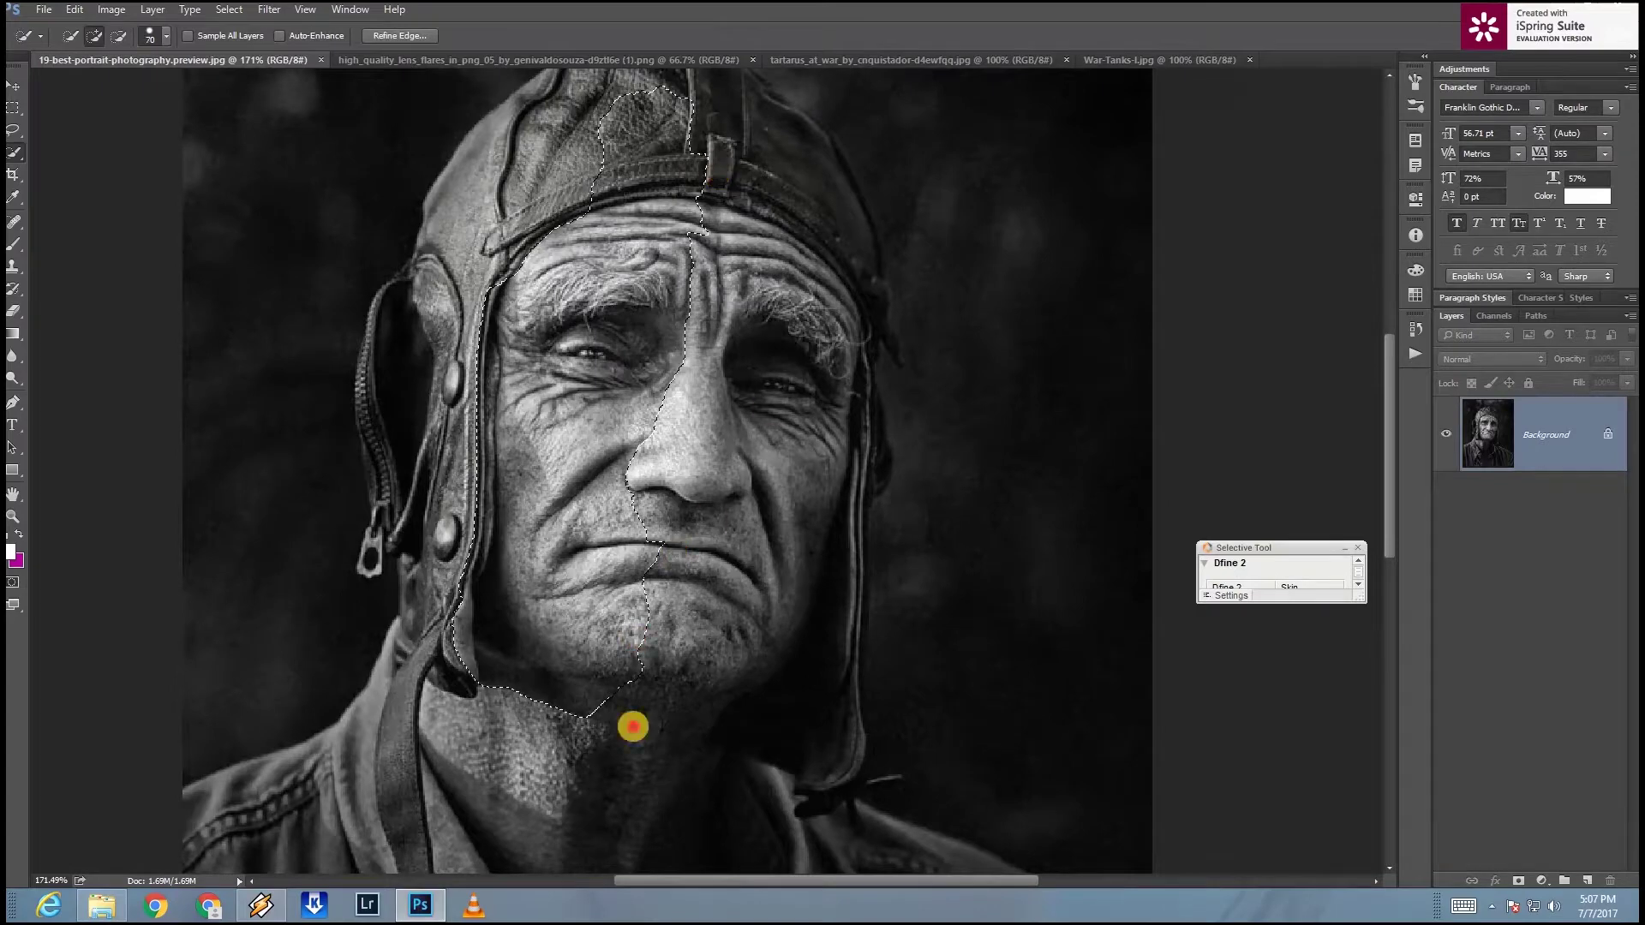
{"action": "left_click_drag", "start_coordinate": [634, 638], "coordinate": [599, 359]}
{"action": "scroll", "coordinate": [643, 441], "scroll_direction": "down", "scroll_amount": 5}
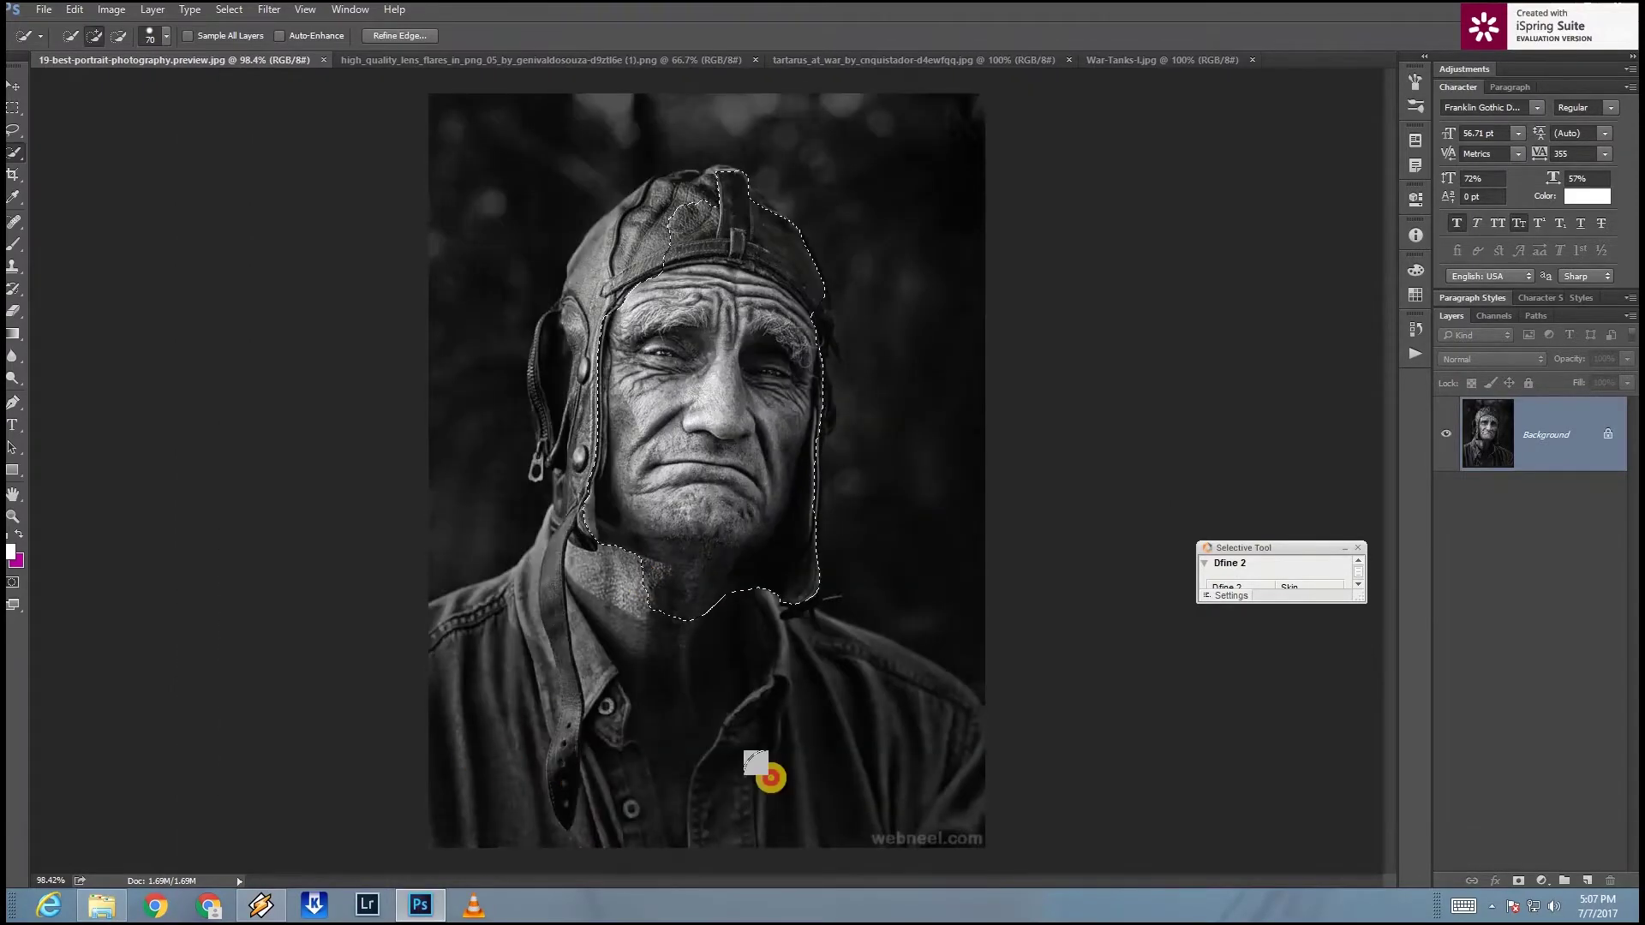
{"action": "scroll", "coordinate": [660, 350], "scroll_direction": "up", "scroll_amount": 2}
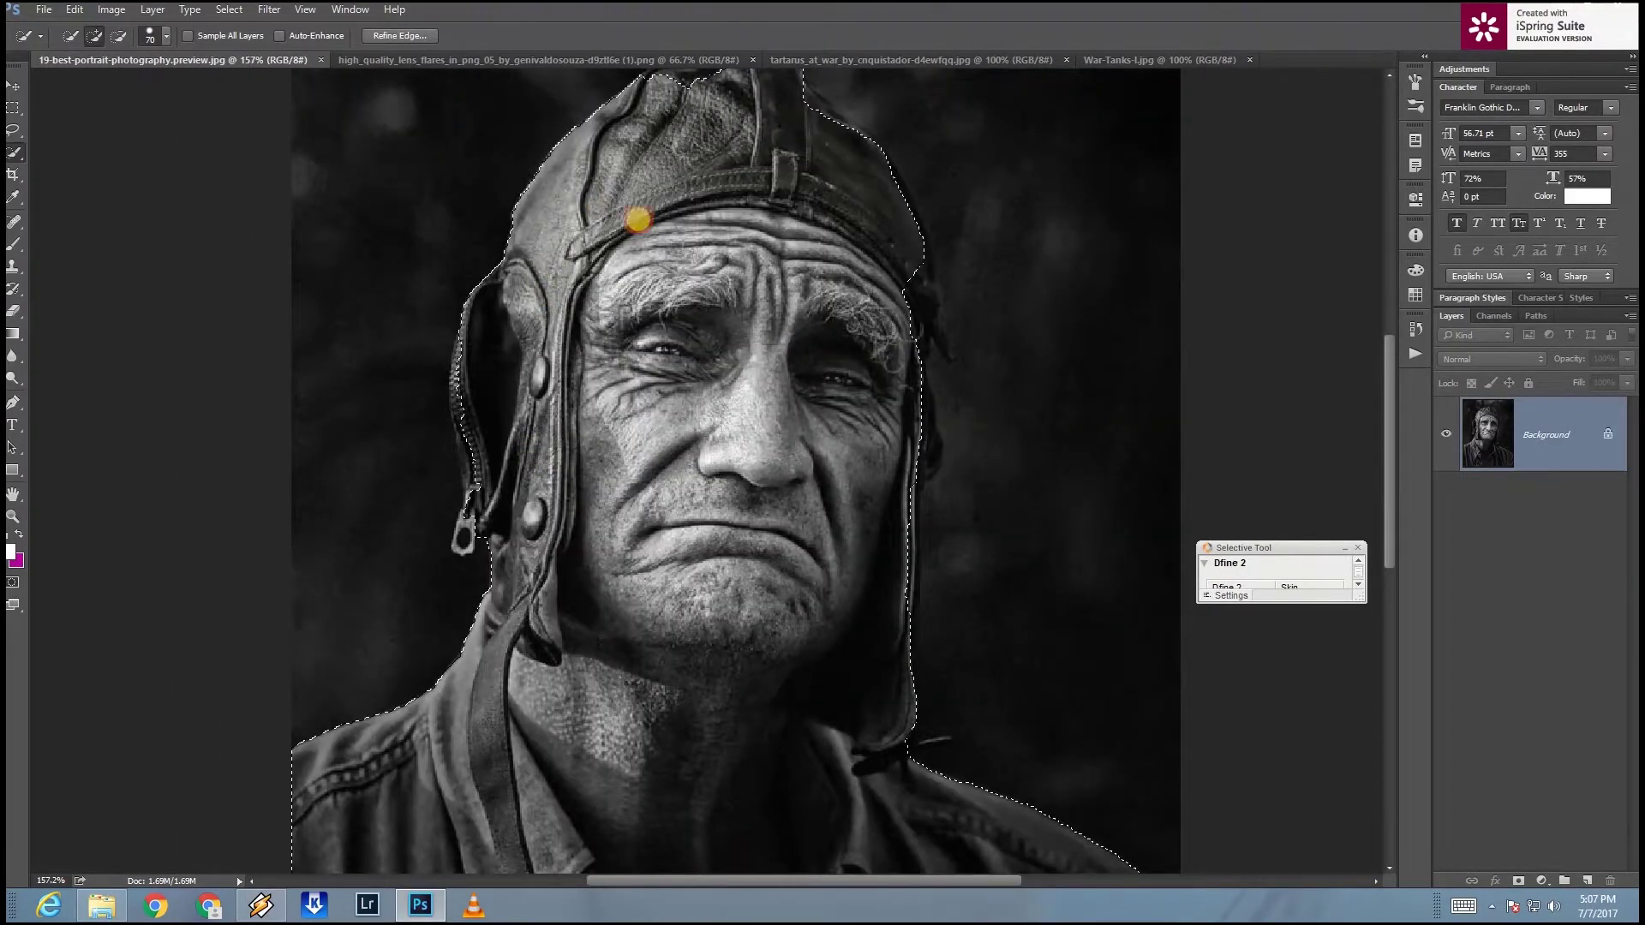
{"action": "scroll", "coordinate": [597, 533], "scroll_direction": "up", "scroll_amount": 2}
{"action": "scroll", "coordinate": [493, 564], "scroll_direction": "up", "scroll_amount": 2}
{"action": "key", "text": "bracketleft"}
{"action": "key", "text": "bracketleft"}
{"action": "key", "text": "bracketleft"}
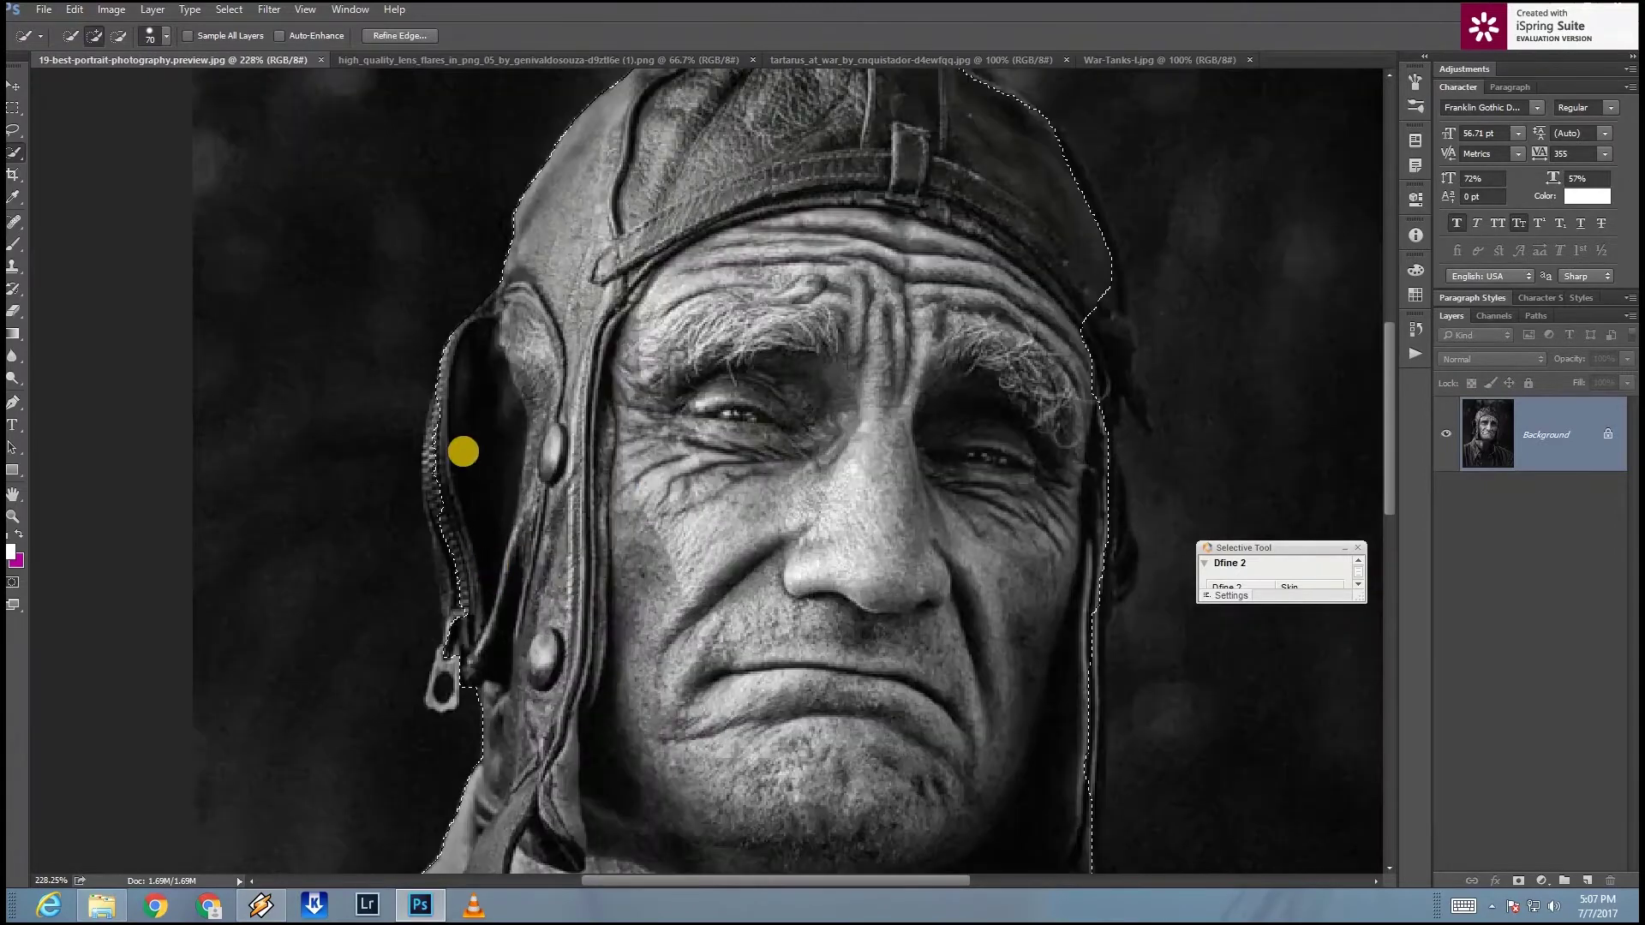
{"action": "left_click_drag", "start_coordinate": [438, 478], "coordinate": [482, 677]}
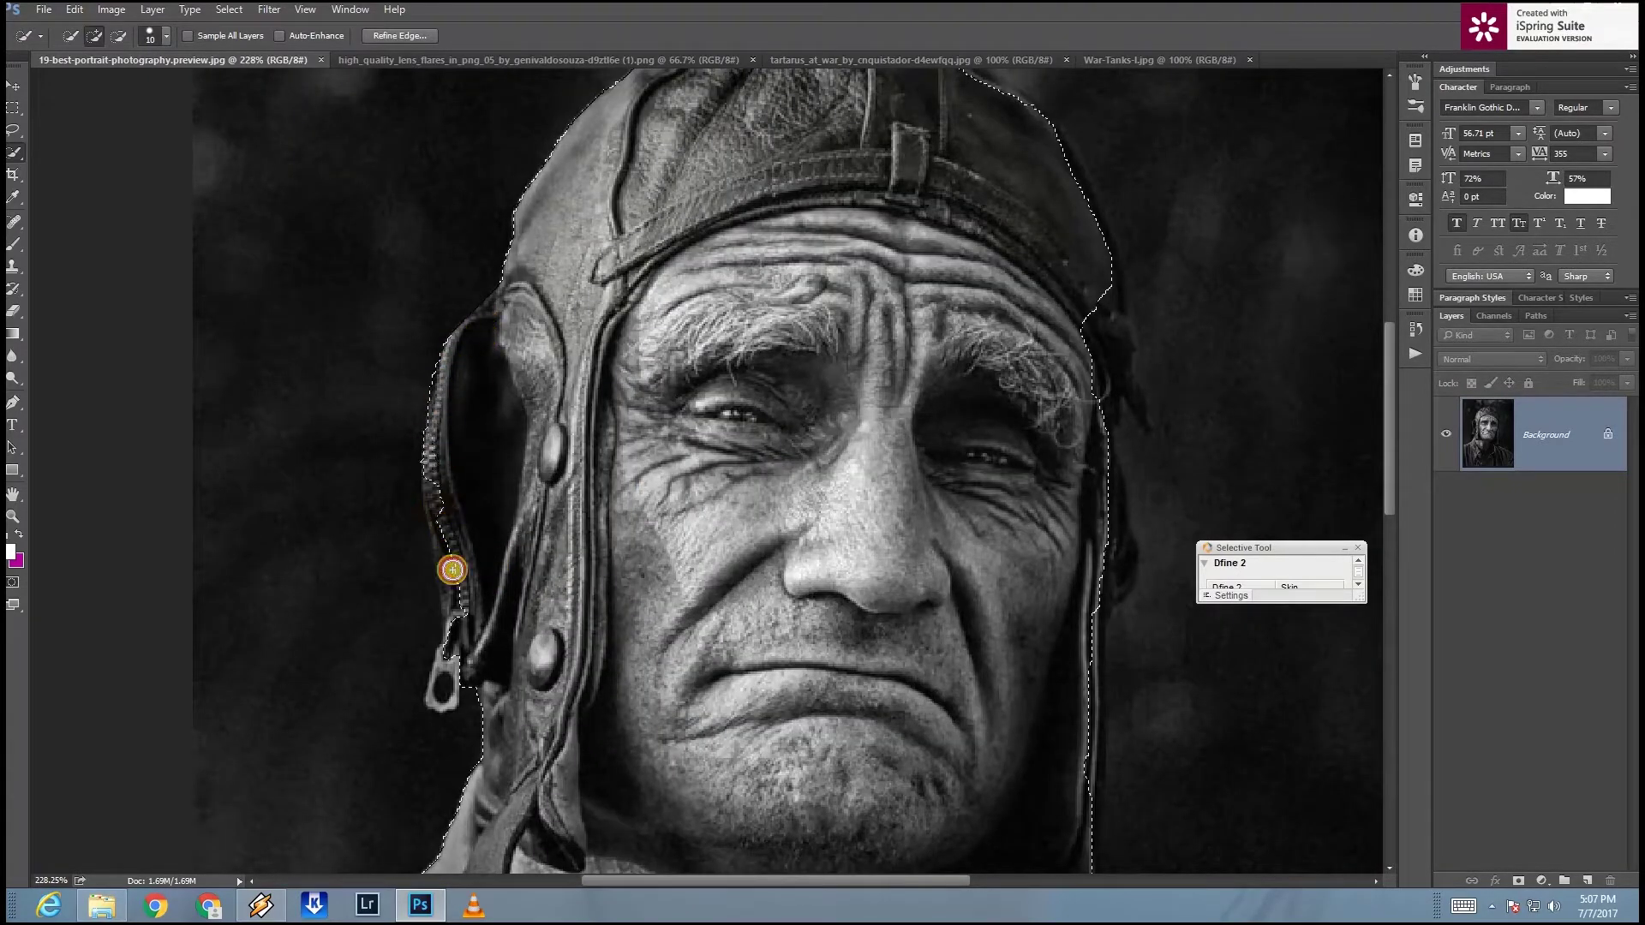
Step: Add the top and upper-right edge of the helmet to the selection
{"action": "scroll", "coordinate": [482, 677], "scroll_direction": "down", "scroll_amount": 1}
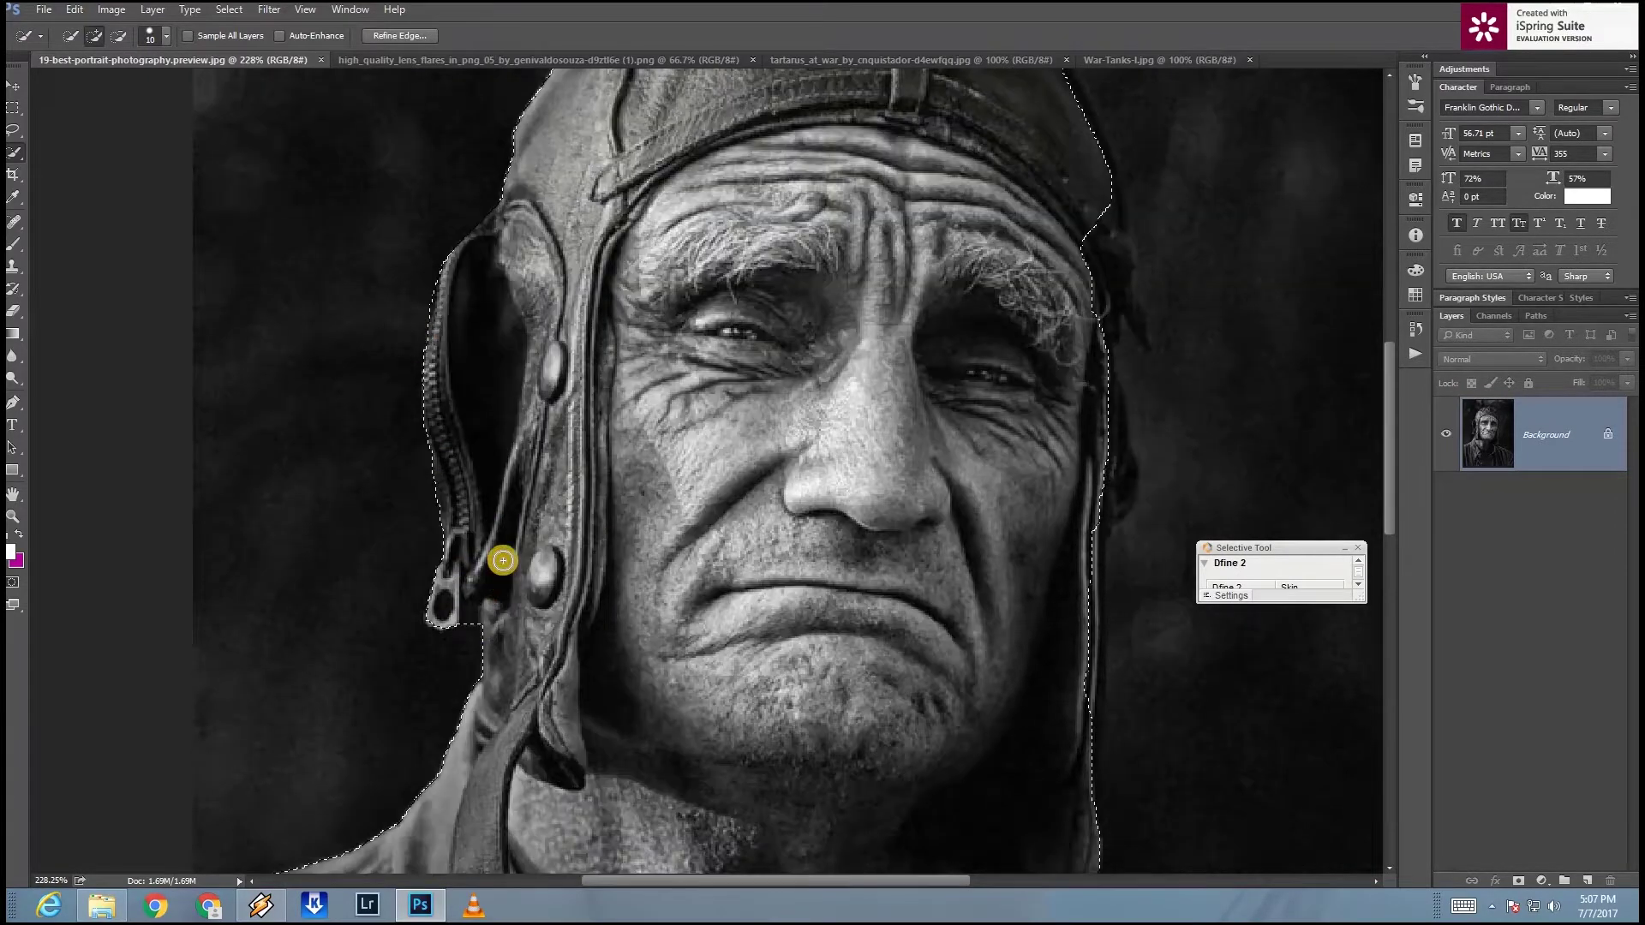
{"action": "scroll", "coordinate": [504, 558], "scroll_direction": "down", "scroll_amount": 1}
{"action": "scroll", "coordinate": [555, 441], "scroll_direction": "up", "scroll_amount": 4}
{"action": "scroll", "coordinate": [761, 250], "scroll_direction": "up", "scroll_amount": 1}
{"action": "mouse_move", "coordinate": [803, 231]}
{"action": "left_mouse_down"}
{"action": "mouse_move", "coordinate": [698, 242]}
{"action": "mouse_move", "coordinate": [879, 210]}
{"action": "left_mouse_up"}
{"action": "left_click_drag", "start_coordinate": [977, 283], "coordinate": [999, 316]}
{"action": "scroll", "coordinate": [1041, 397], "scroll_direction": "down", "scroll_amount": 1}
{"action": "mouse_move", "coordinate": [1041, 396]}
{"action": "left_mouse_down"}
{"action": "mouse_move", "coordinate": [1124, 528]}
{"action": "mouse_move", "coordinate": [1086, 455]}
{"action": "left_mouse_up"}
{"action": "scroll", "coordinate": [1093, 353], "scroll_direction": "down", "scroll_amount": 1}
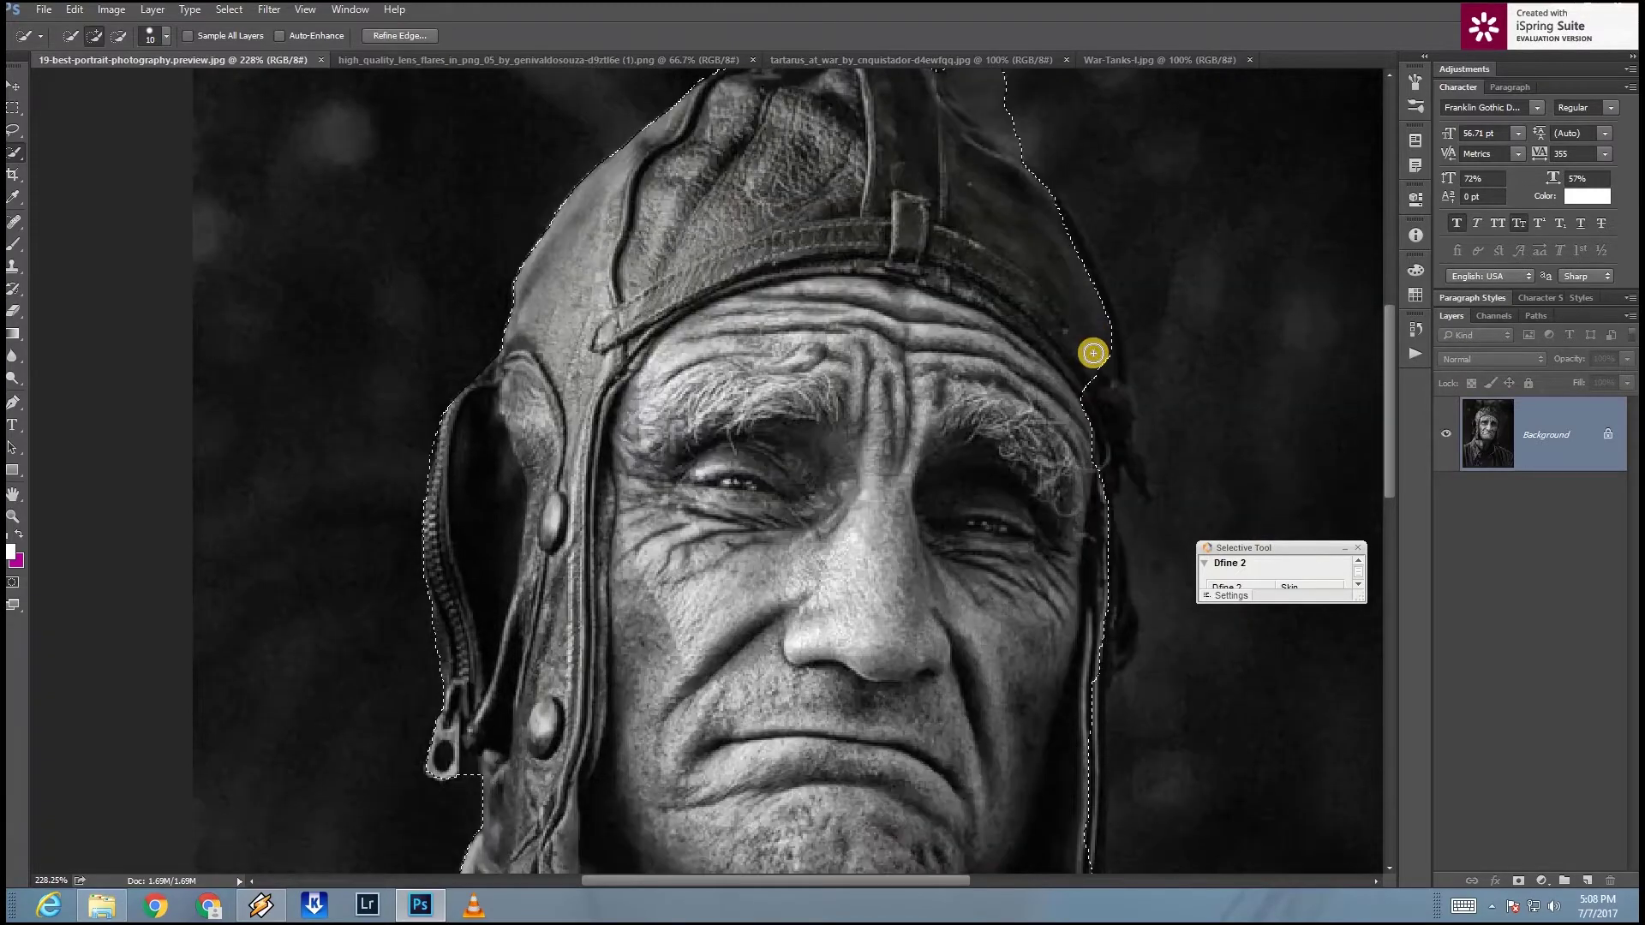
{"action": "left_click_drag", "start_coordinate": [1118, 440], "coordinate": [1135, 432]}
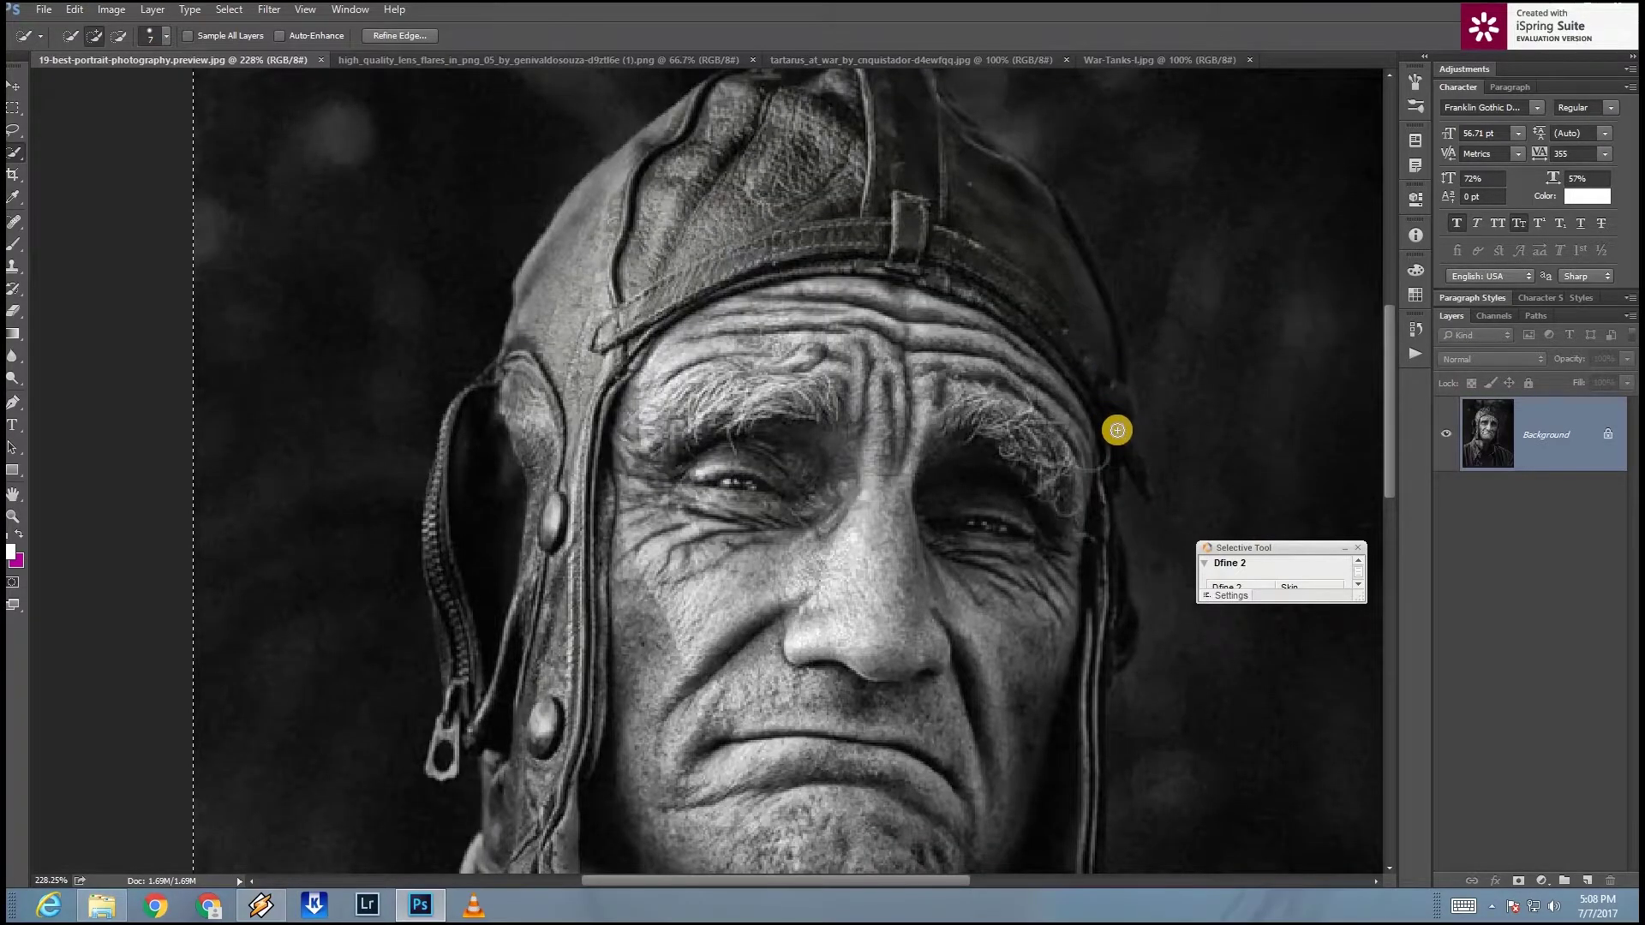
{"action": "scroll", "coordinate": [1109, 492], "scroll_direction": "down", "scroll_amount": 1}
{"action": "scroll", "coordinate": [1108, 492], "scroll_direction": "down", "scroll_amount": 2}
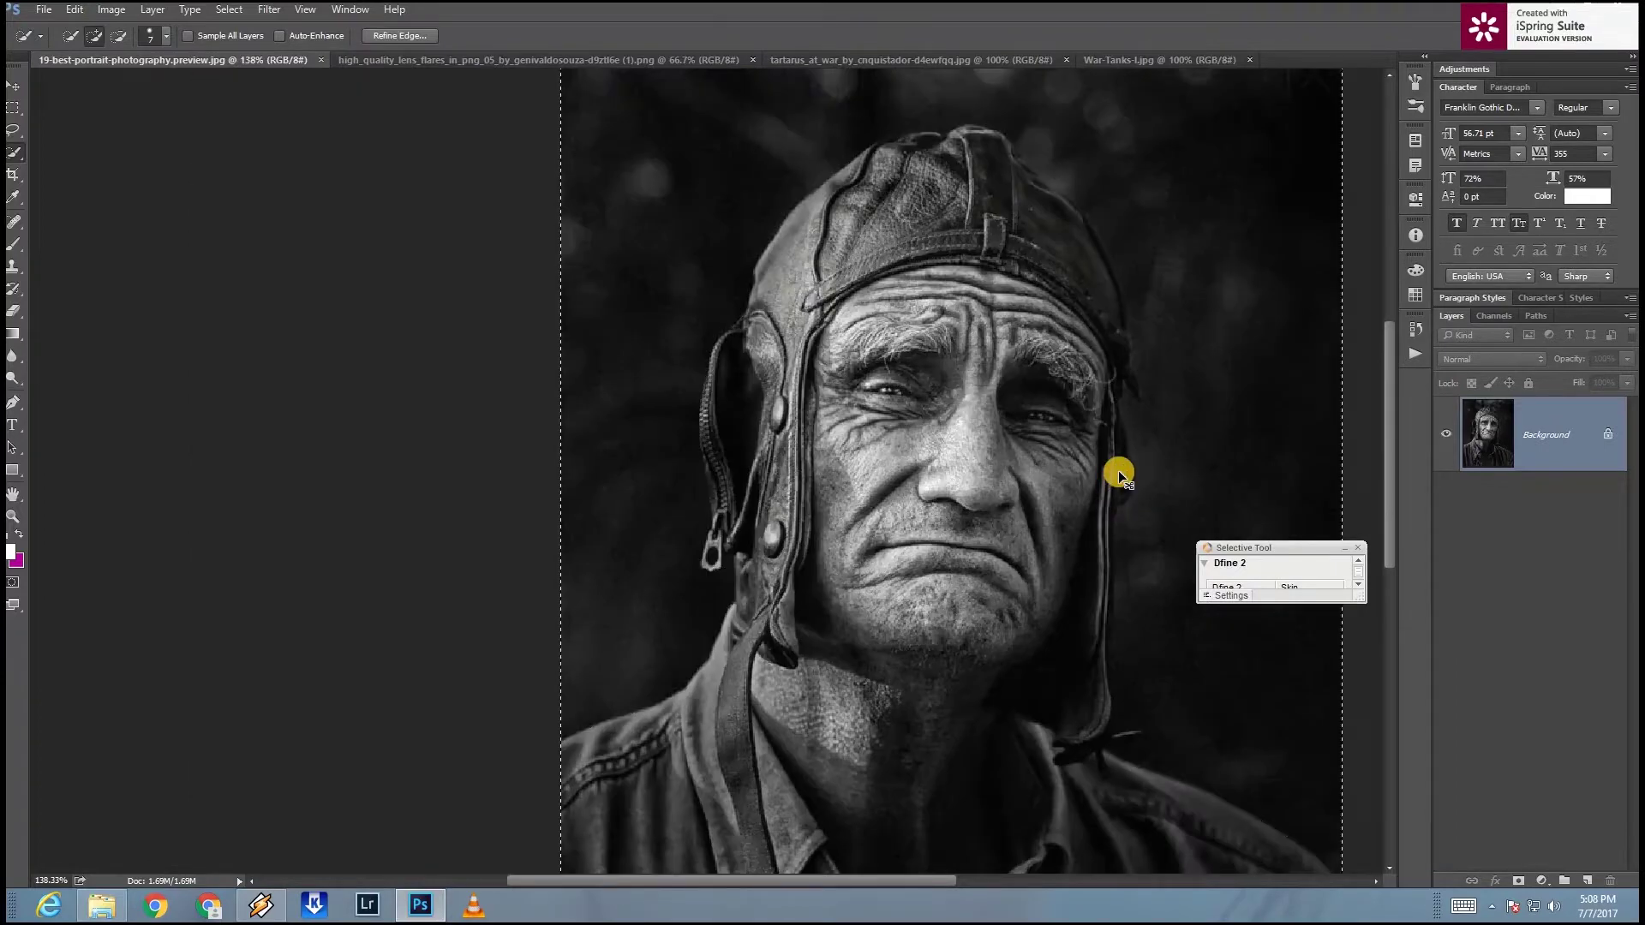
Step: Undo the background spill and trim the selection along the man's right side
{"action": "key", "text": "ctrl+z"}
{"action": "scroll", "coordinate": [795, 383], "scroll_direction": "down", "scroll_amount": 1}
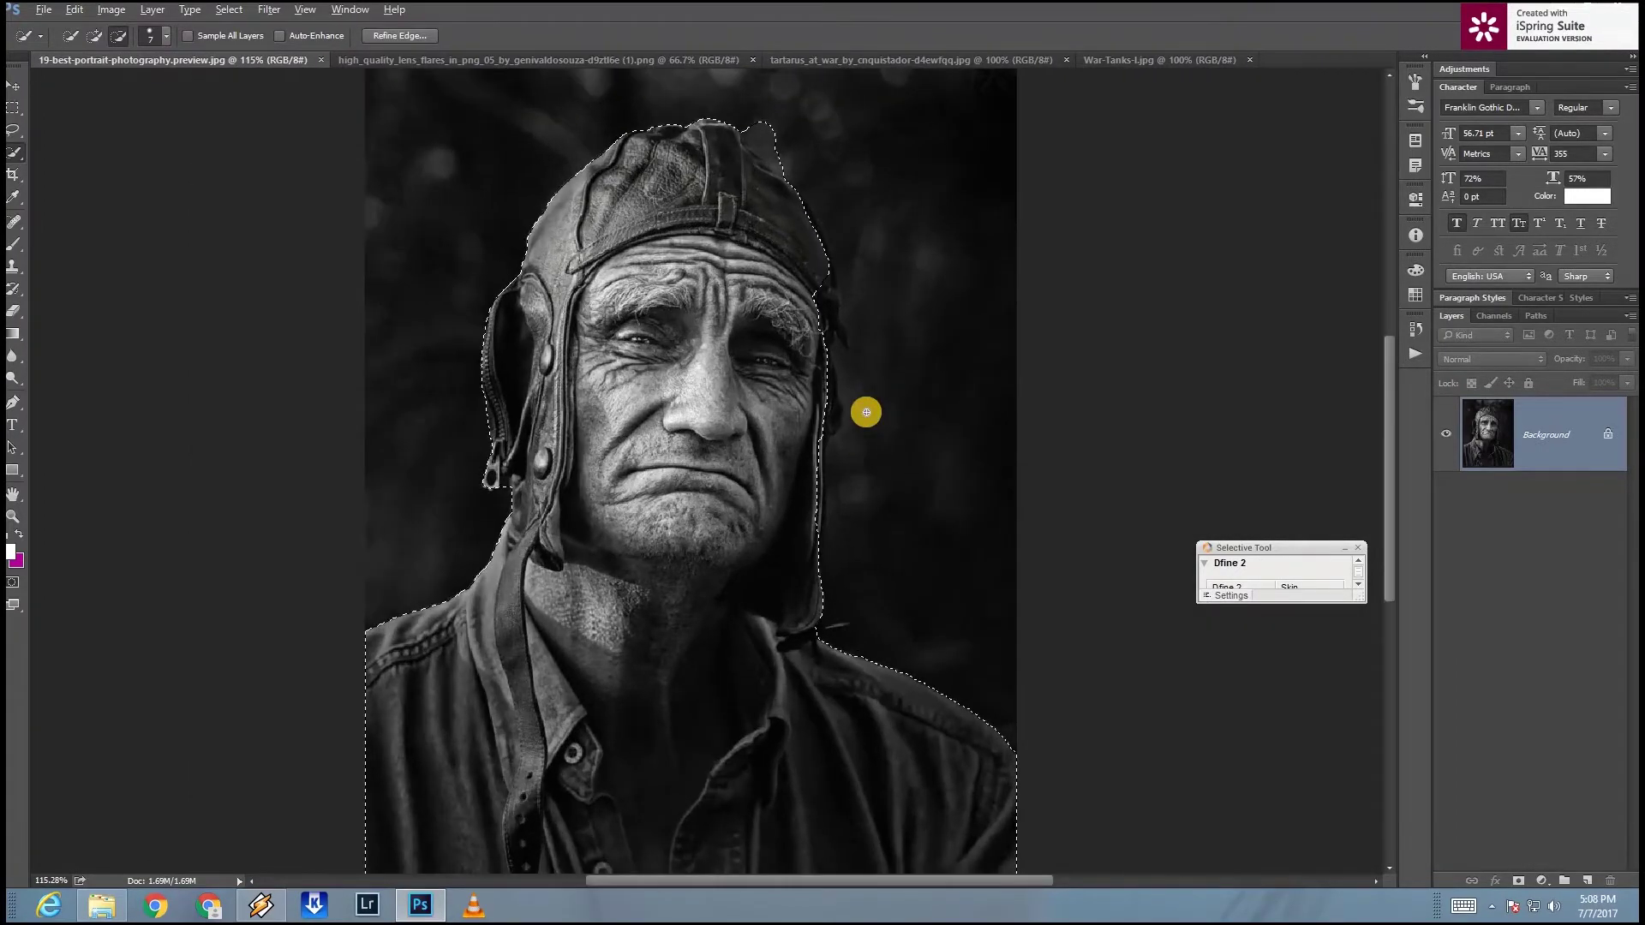
{"action": "key", "text": "bracketleft"}
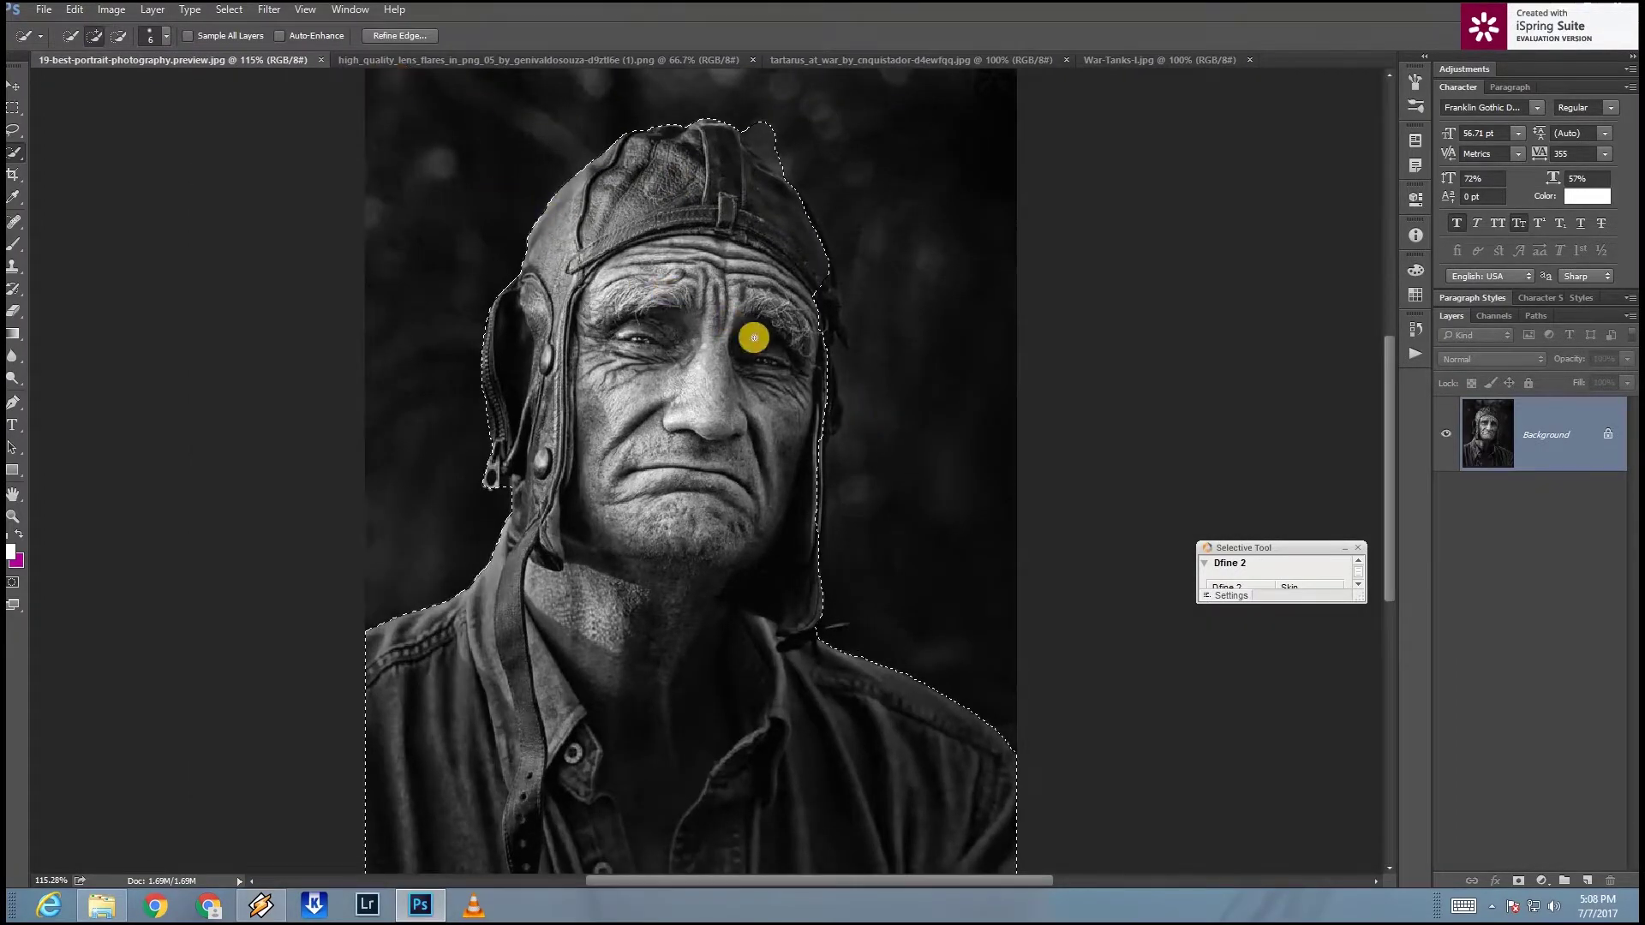
{"action": "left_click_drag", "start_coordinate": [834, 398], "coordinate": [834, 382]}
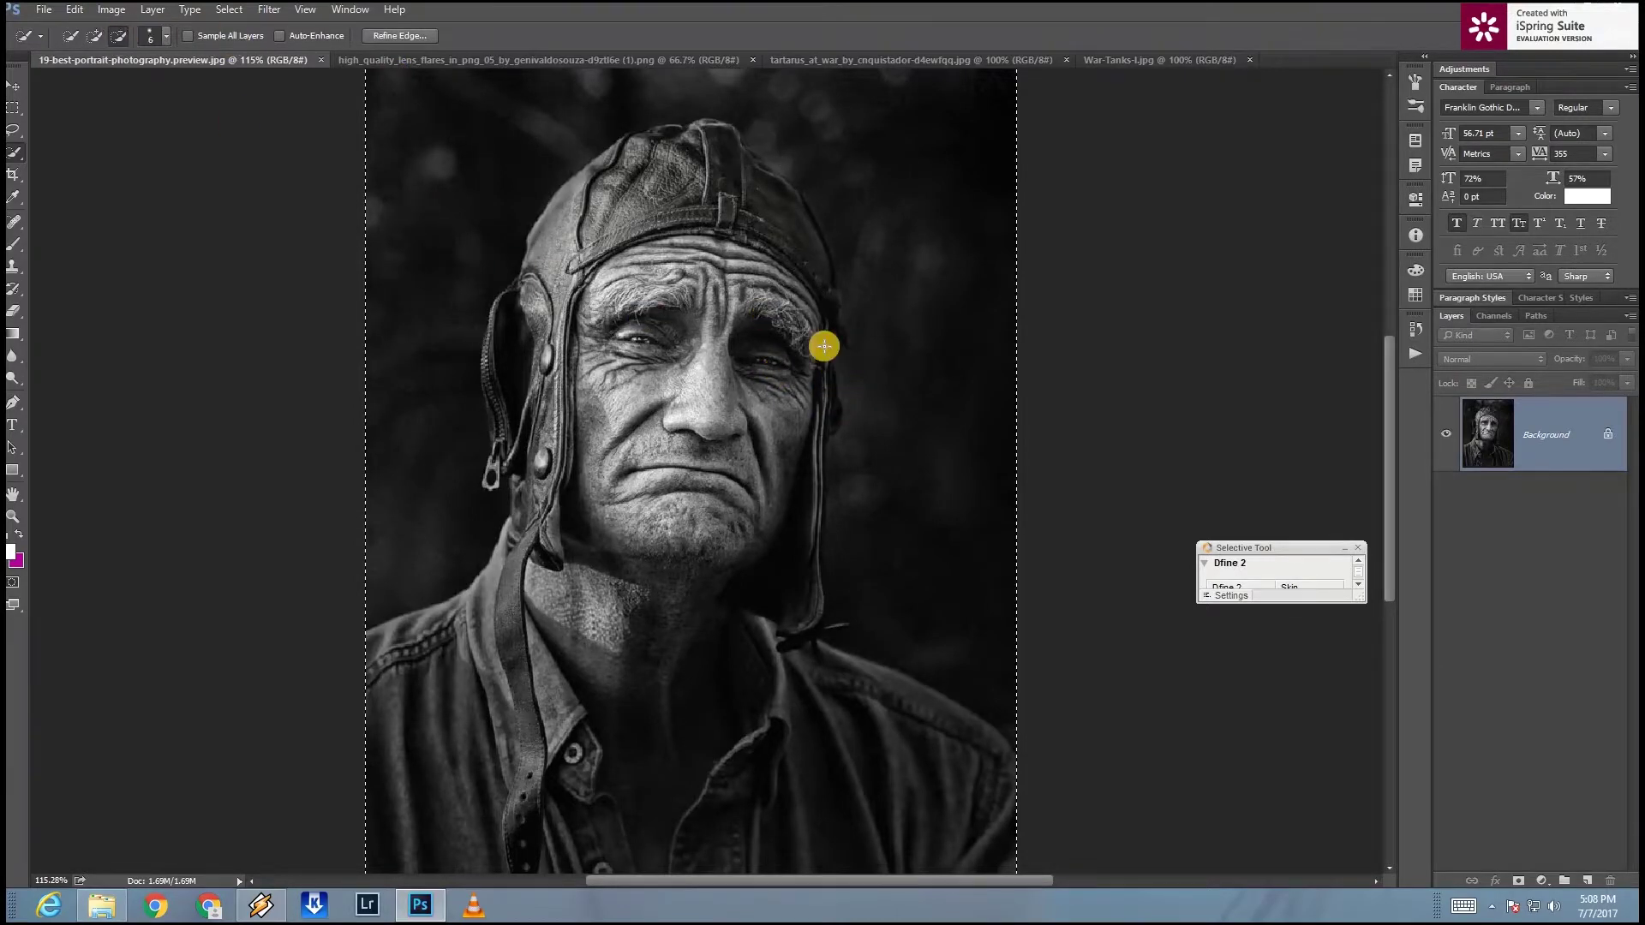
{"action": "scroll", "coordinate": [899, 340], "scroll_direction": "down", "scroll_amount": 5}
{"action": "left_click_drag", "start_coordinate": [911, 333], "coordinate": [576, 220]}
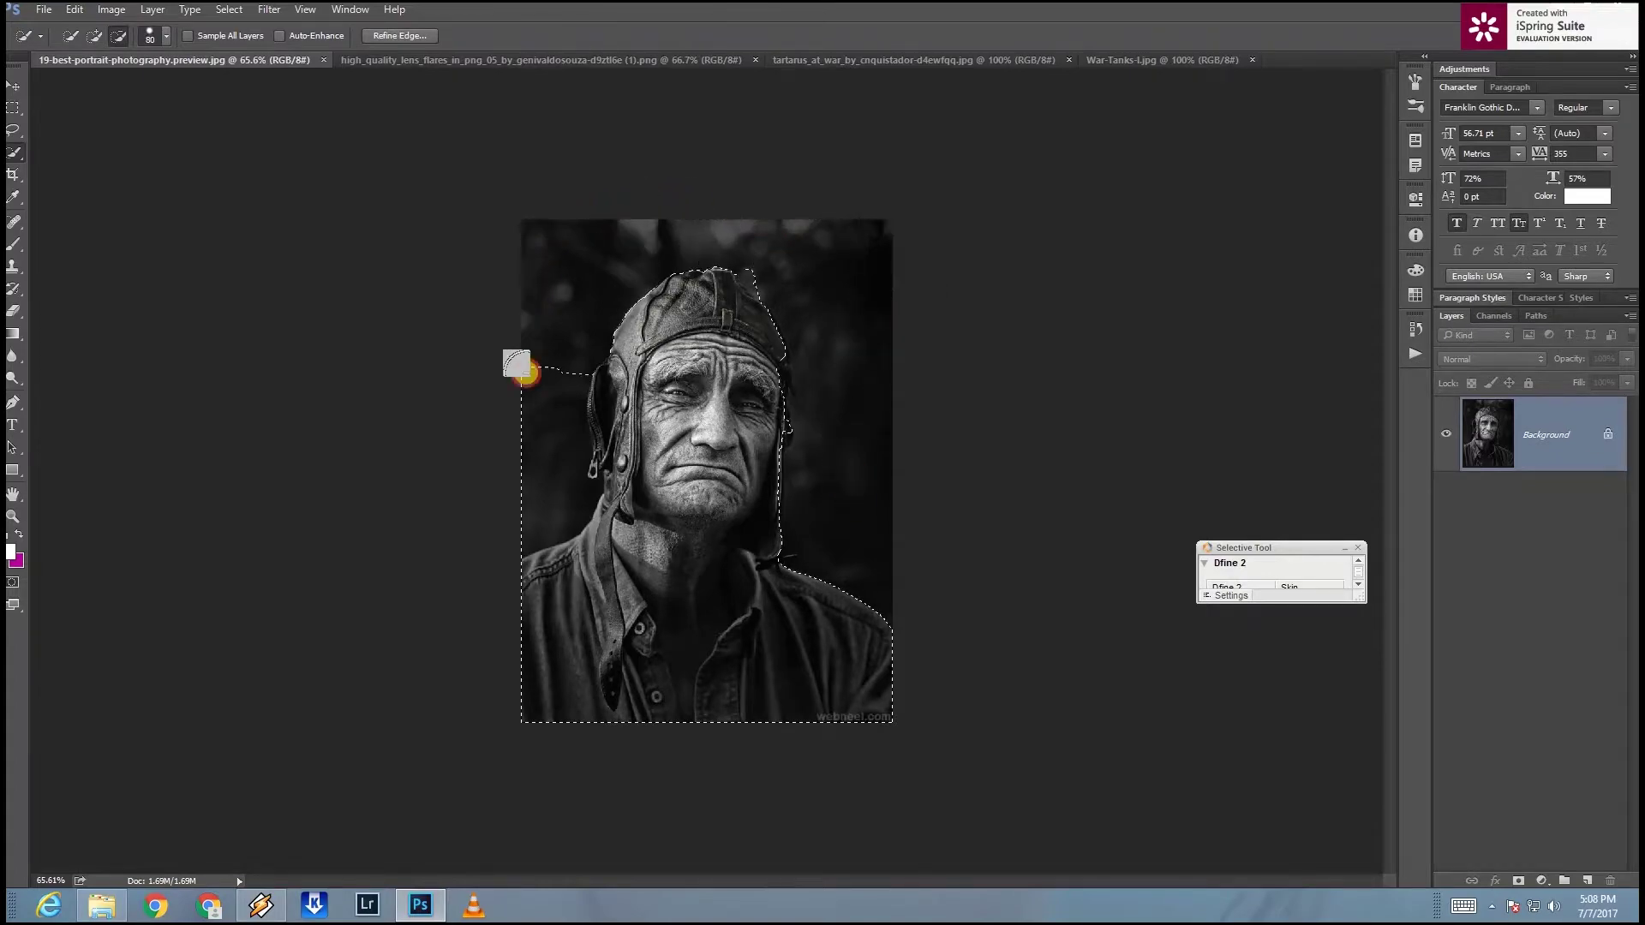
Step: Add the helmet's right side to the selection with a smaller brush and tidy that edge
{"action": "scroll", "coordinate": [828, 384], "scroll_direction": "up", "scroll_amount": 2}
{"action": "scroll", "coordinate": [827, 385], "scroll_direction": "up", "scroll_amount": 3}
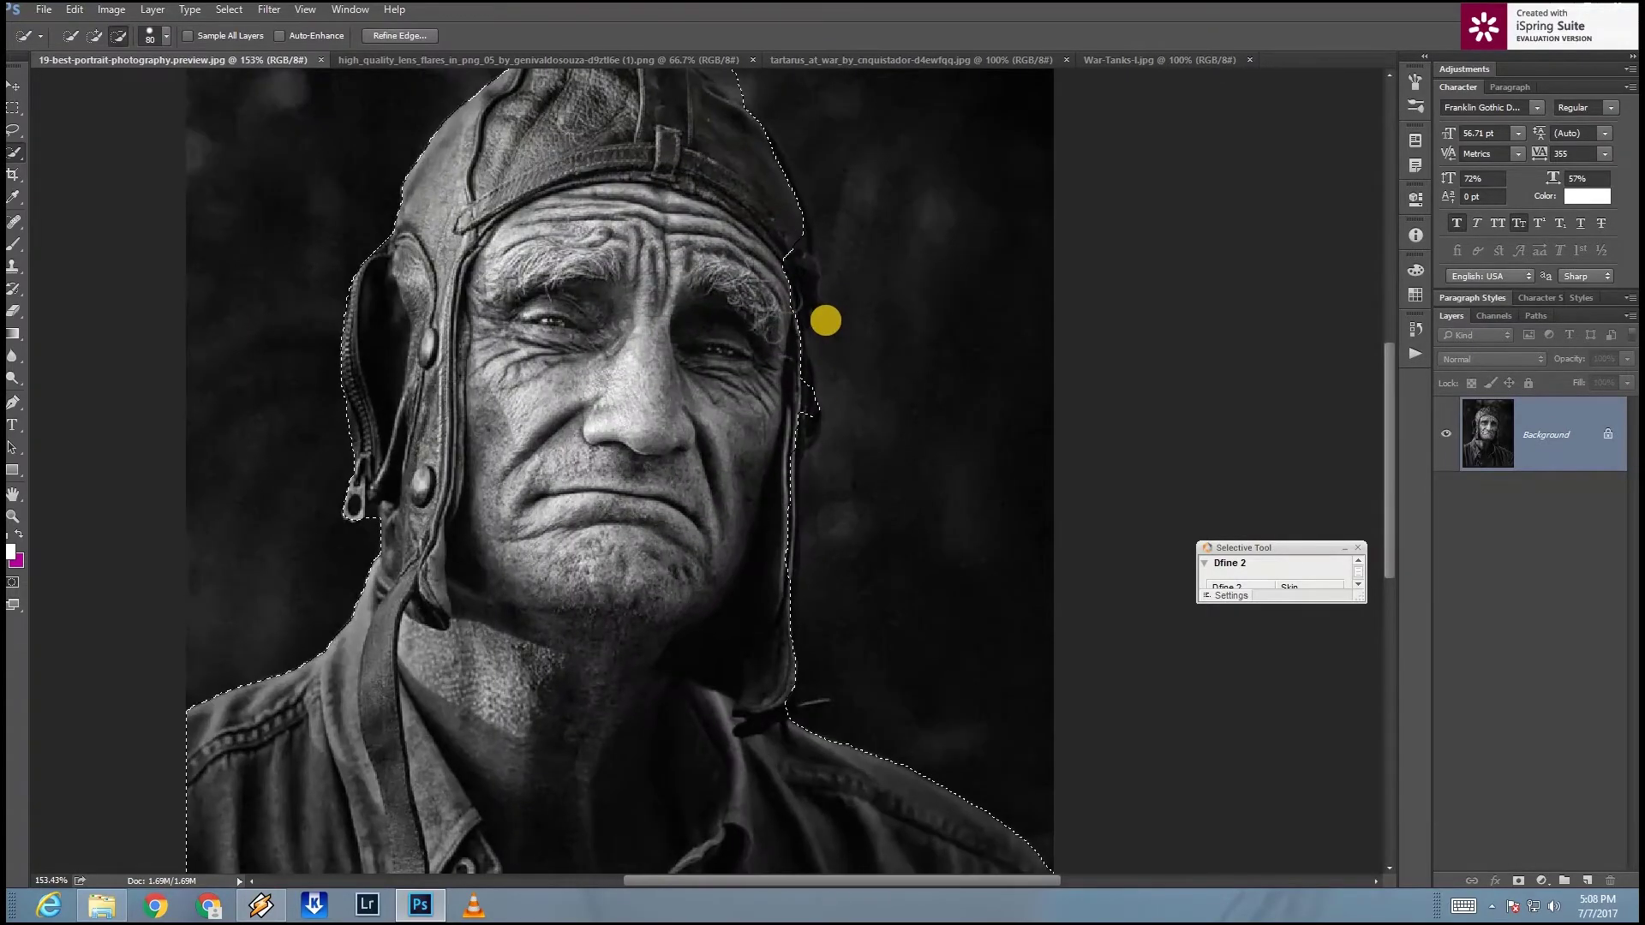
{"action": "left_click", "coordinate": [94, 35]}
{"action": "key", "text": "bracketleft"}
{"action": "left_click_drag", "start_coordinate": [806, 267], "coordinate": [804, 413]}
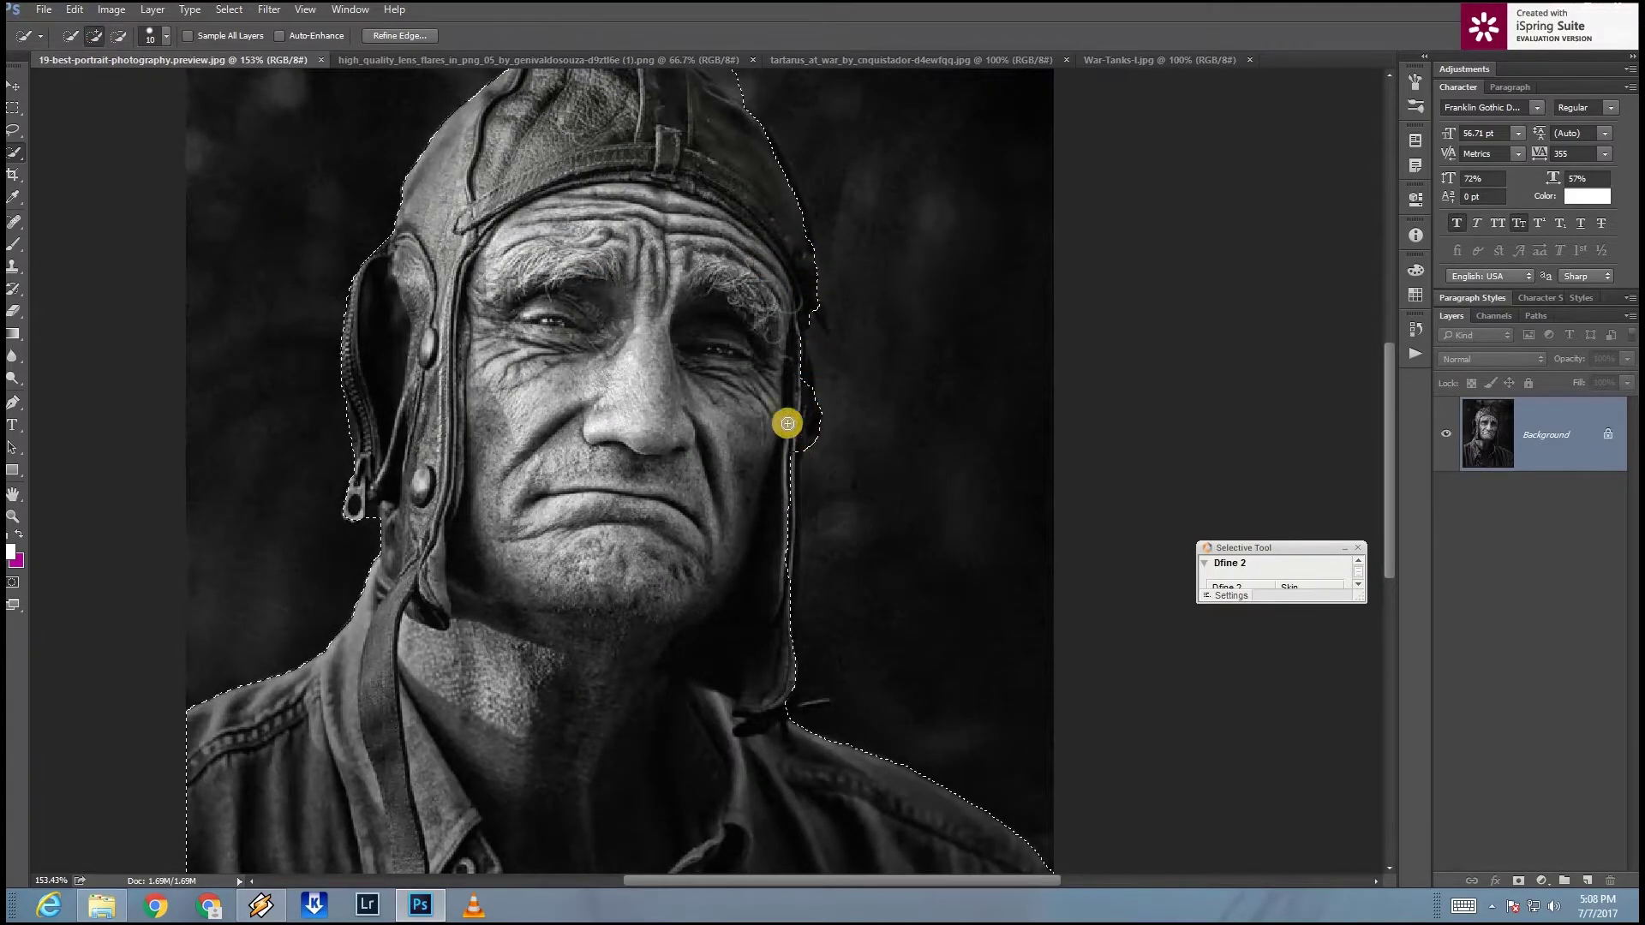
{"action": "scroll", "coordinate": [790, 426], "scroll_direction": "down", "scroll_amount": 1}
{"action": "scroll", "coordinate": [810, 591], "scroll_direction": "down", "scroll_amount": 1}
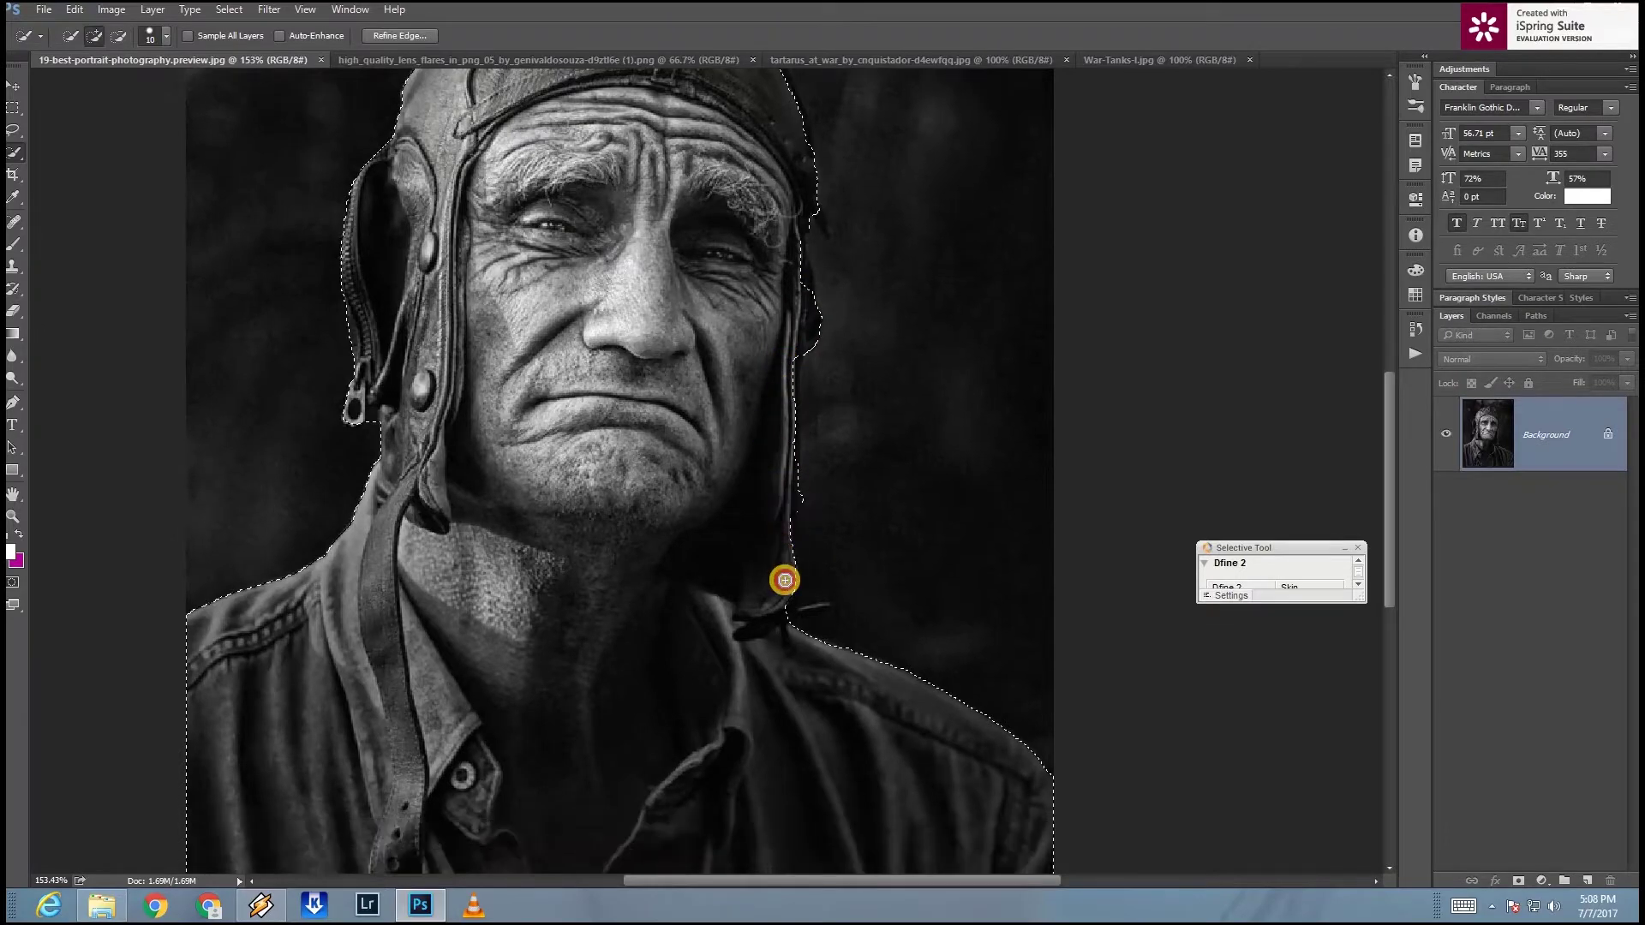
{"action": "scroll", "coordinate": [788, 643], "scroll_direction": "down", "scroll_amount": 2}
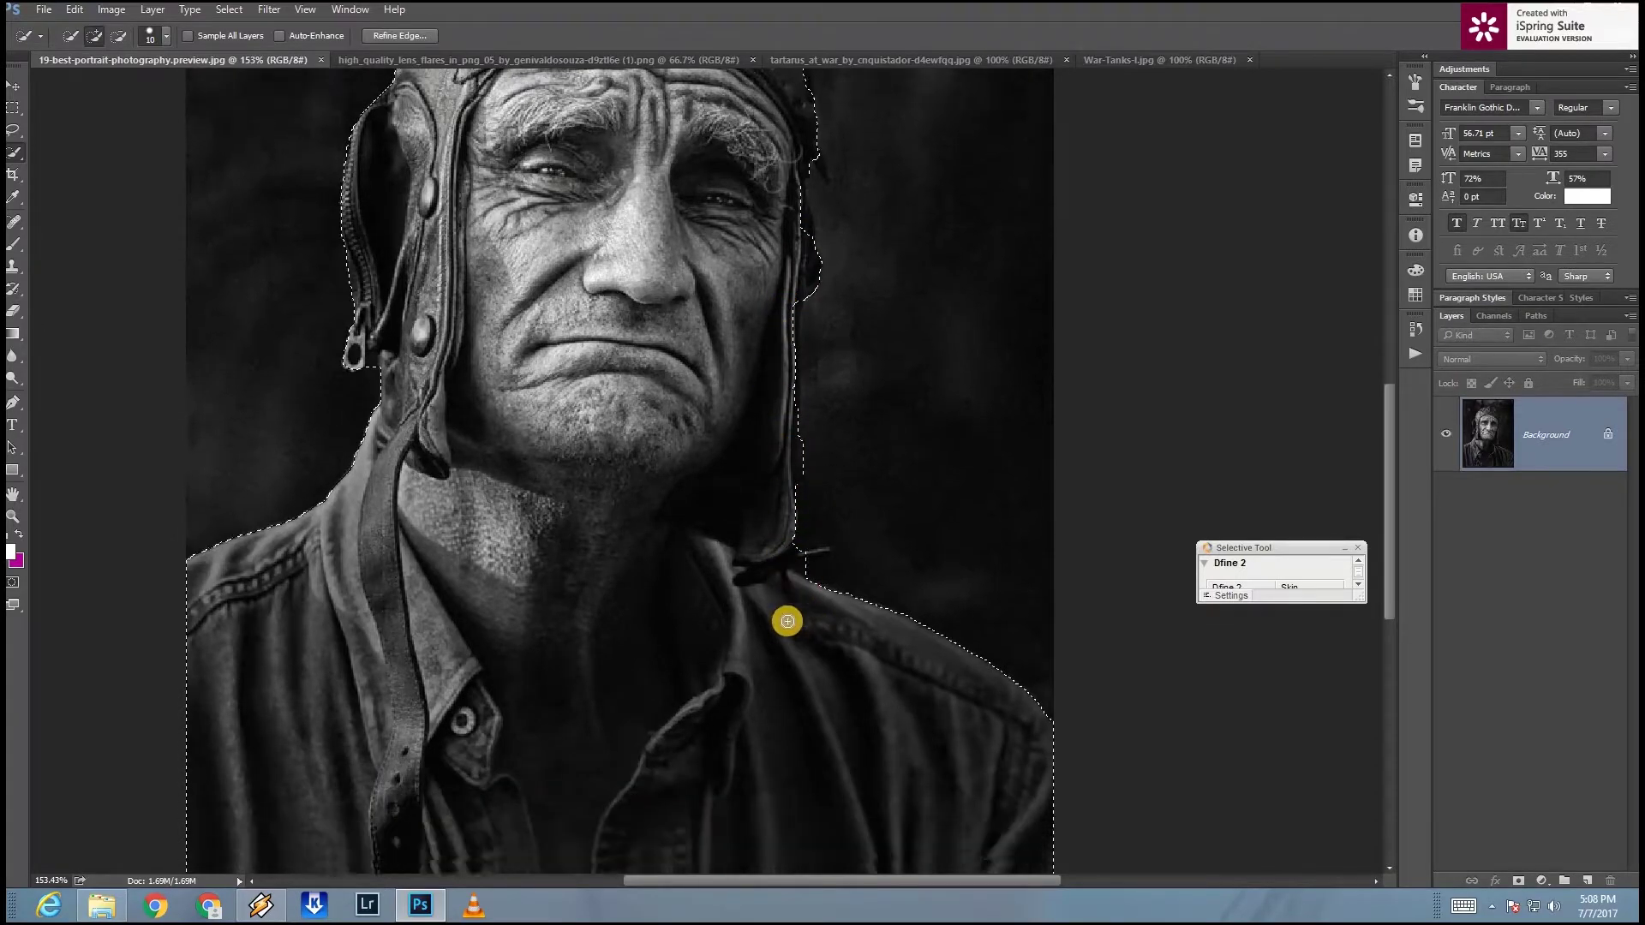
{"action": "scroll", "coordinate": [782, 620], "scroll_direction": "down", "scroll_amount": 1}
{"action": "scroll", "coordinate": [548, 137], "scroll_direction": "up", "scroll_amount": 4}
{"action": "scroll", "coordinate": [594, 172], "scroll_direction": "up", "scroll_amount": 1}
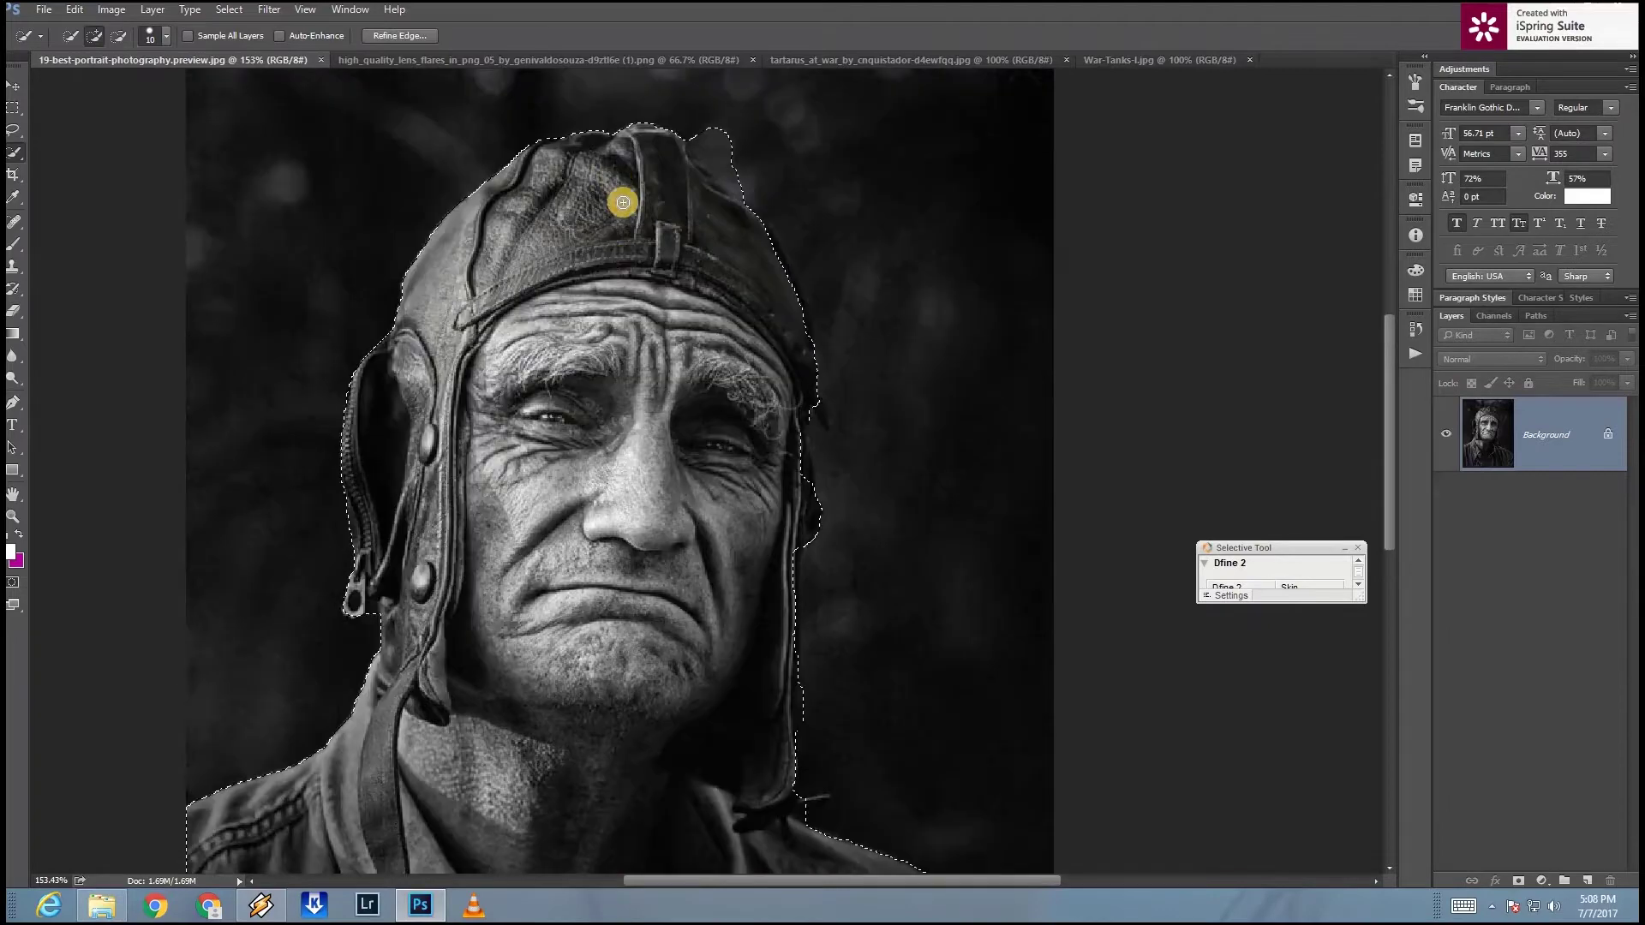
{"action": "scroll", "coordinate": [617, 192], "scroll_direction": "up", "scroll_amount": 3}
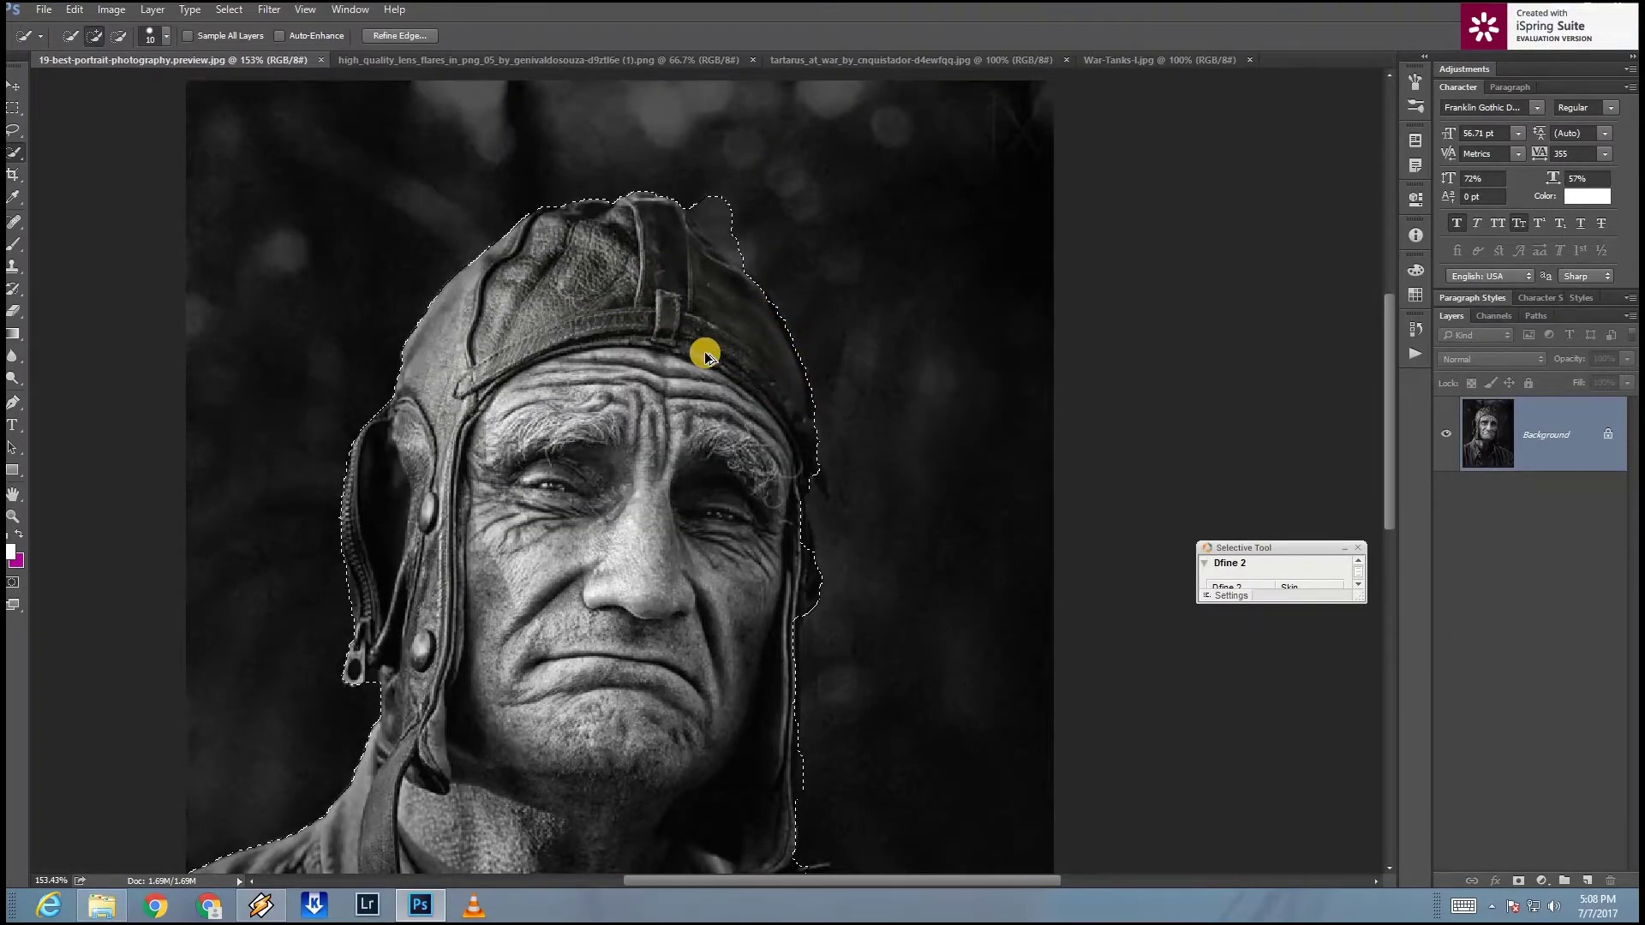
{"action": "scroll", "coordinate": [711, 386], "scroll_direction": "down", "scroll_amount": 2}
{"action": "scroll", "coordinate": [797, 394], "scroll_direction": "up", "scroll_amount": 1}
{"action": "scroll", "coordinate": [813, 402], "scroll_direction": "up", "scroll_amount": 1}
{"action": "scroll", "coordinate": [814, 402], "scroll_direction": "up", "scroll_amount": 1}
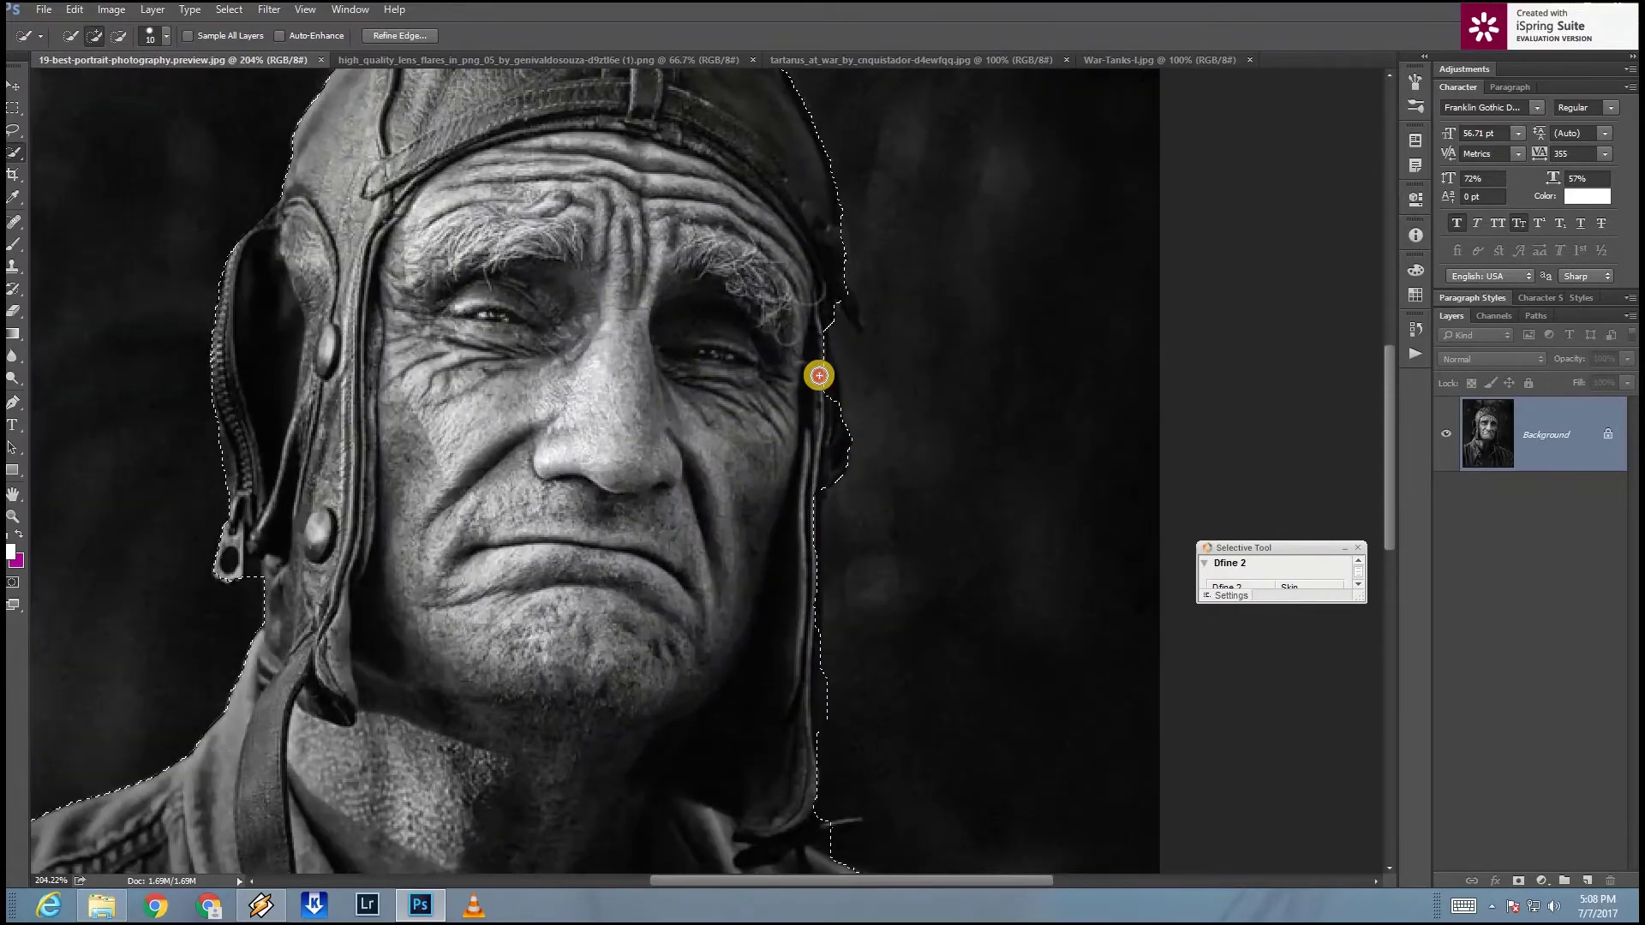
{"action": "left_click_drag", "start_coordinate": [812, 333], "coordinate": [825, 299]}
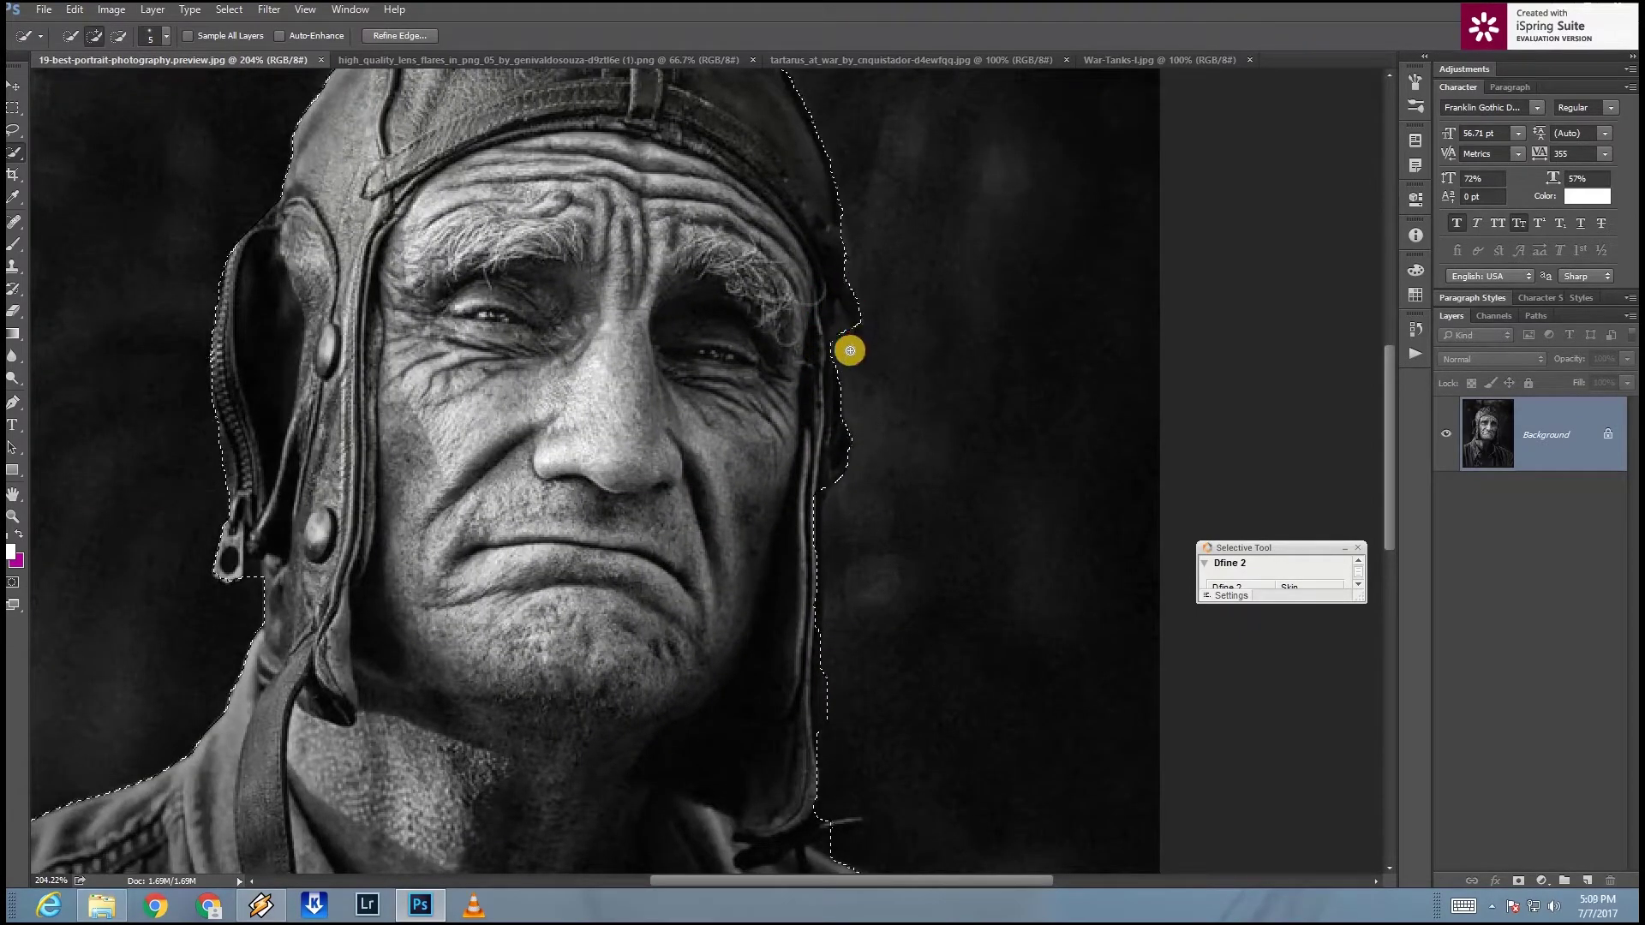
Step: Switch to subtract mode, then hide the dark background with a layer mask
{"action": "key", "text": "alt"}
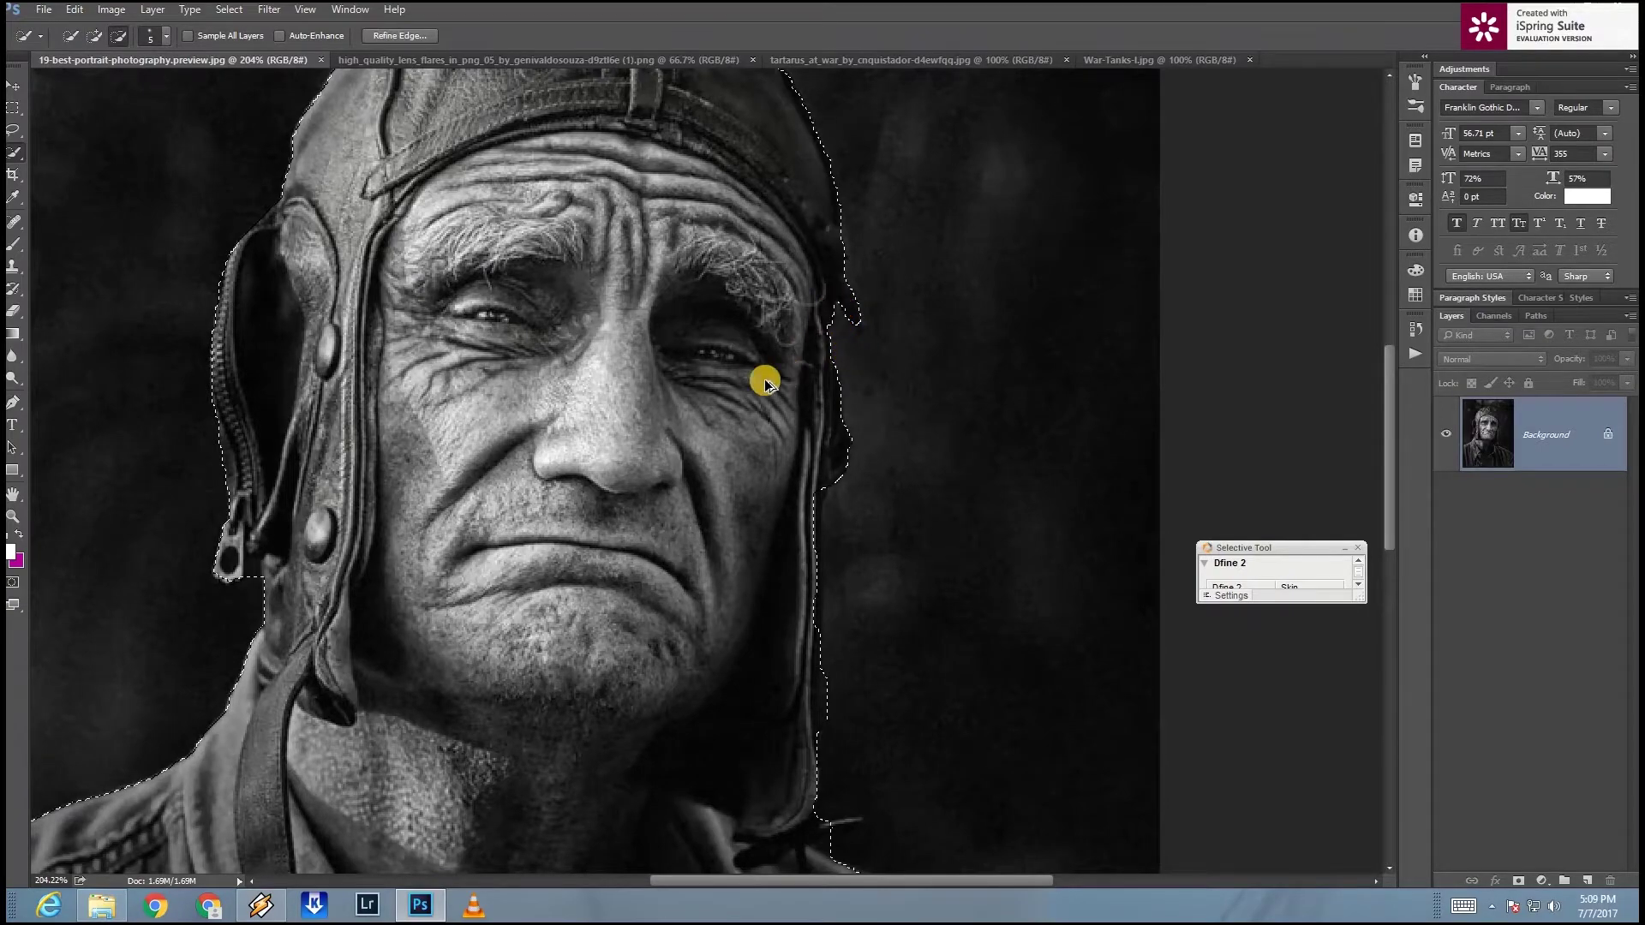
{"action": "scroll", "coordinate": [787, 378], "scroll_direction": "down", "scroll_amount": 3}
{"action": "scroll", "coordinate": [653, 360], "scroll_direction": "down", "scroll_amount": 3}
{"action": "scroll", "coordinate": [650, 368], "scroll_direction": "up", "scroll_amount": 3}
{"action": "scroll", "coordinate": [882, 415], "scroll_direction": "up", "scroll_amount": 1}
{"action": "scroll", "coordinate": [748, 357], "scroll_direction": "up", "scroll_amount": 3}
{"action": "scroll", "coordinate": [687, 375], "scroll_direction": "down", "scroll_amount": 2}
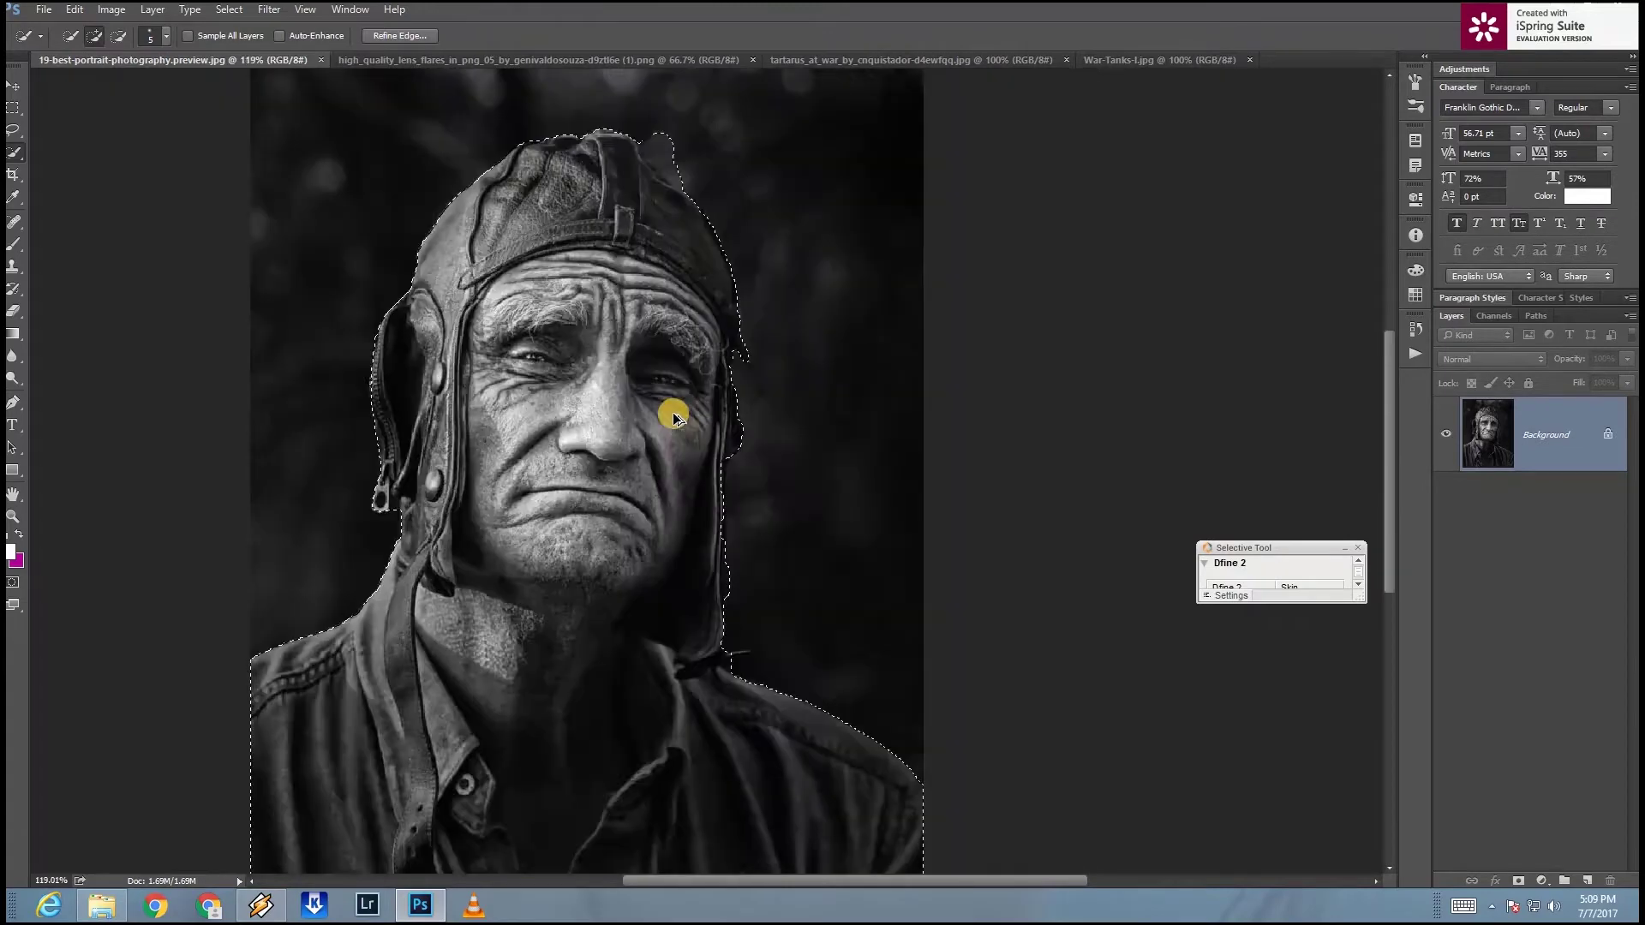
{"action": "scroll", "coordinate": [672, 413], "scroll_direction": "down", "scroll_amount": 1}
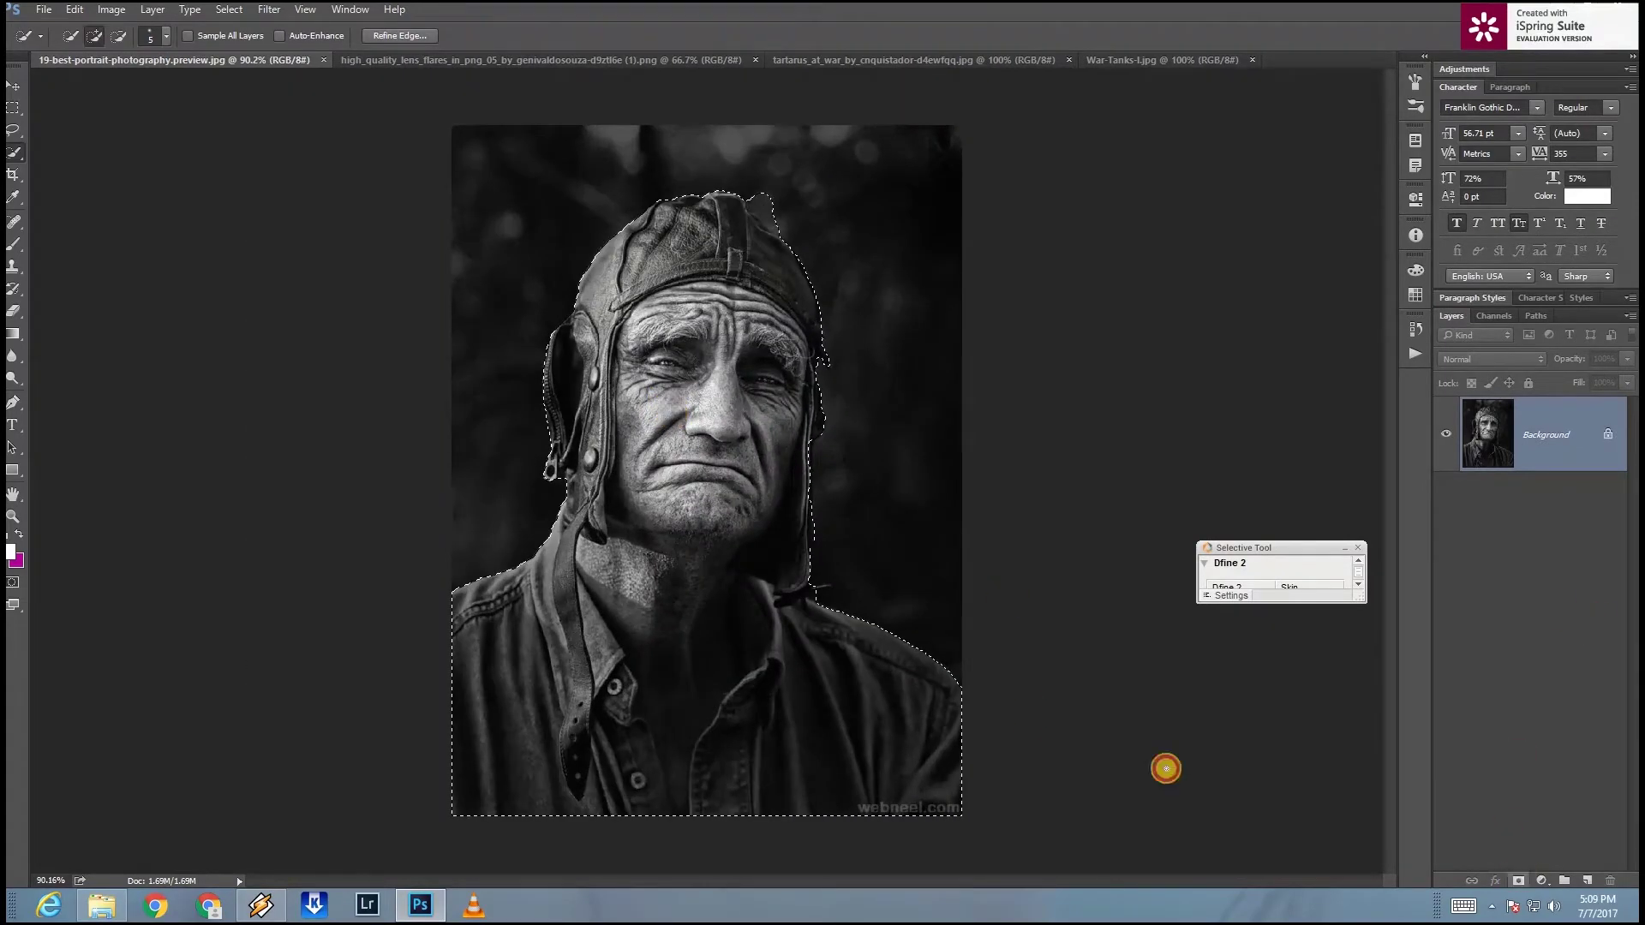
{"action": "left_click", "coordinate": [1518, 879]}
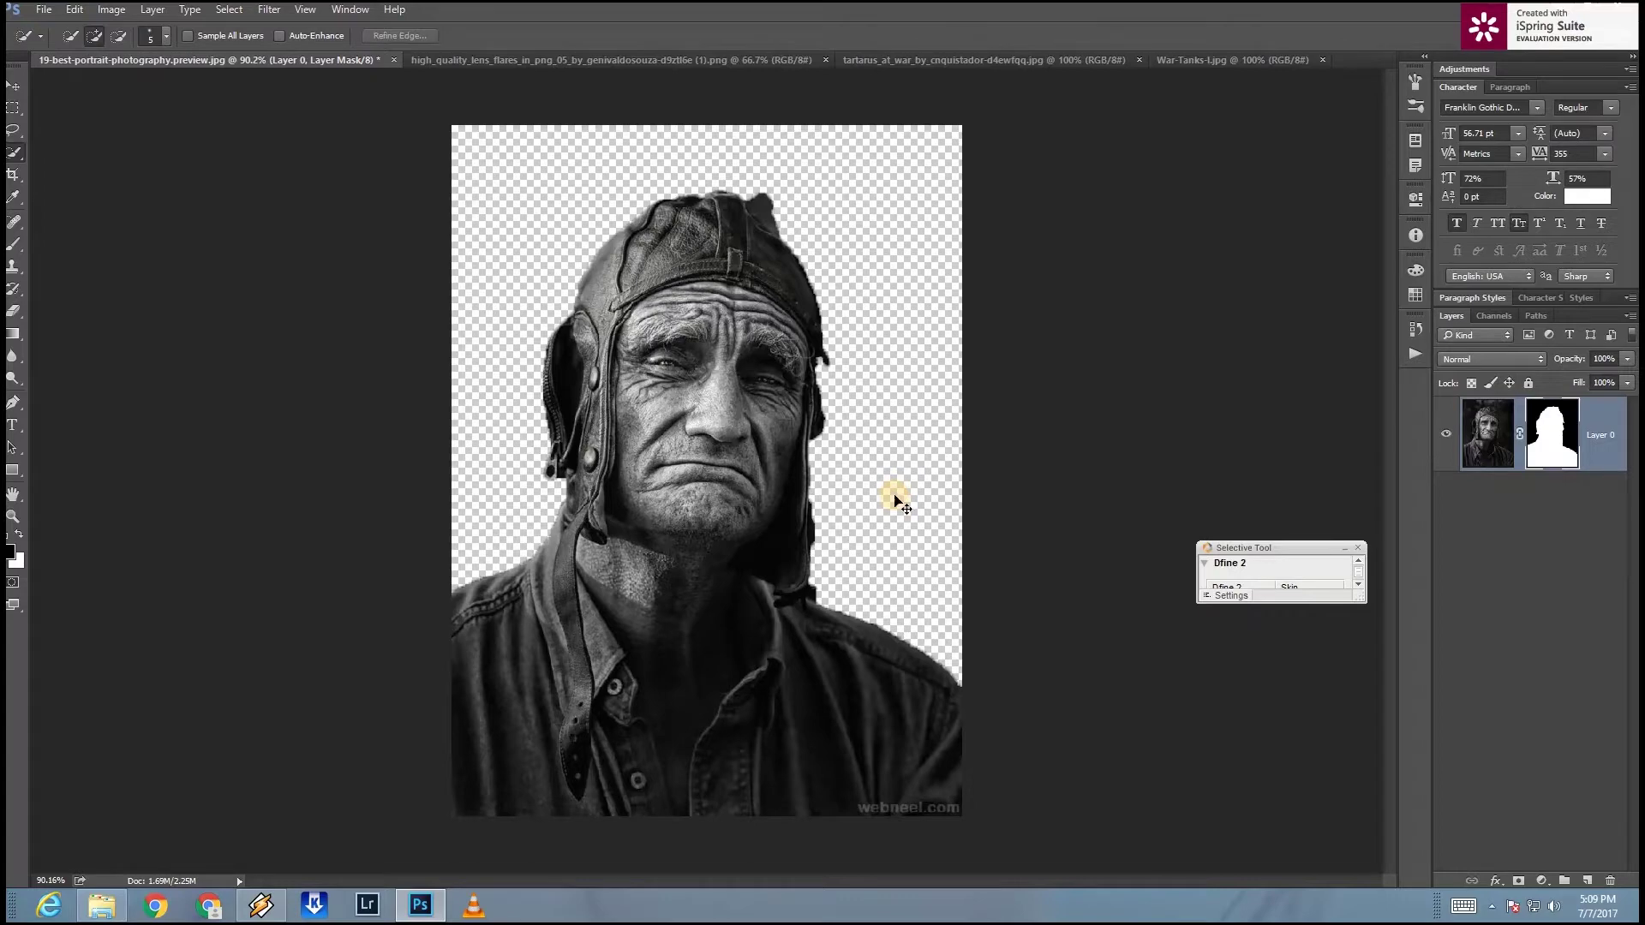
Step: Duplicate the masked portrait layer and apply the mask permanently on the copy
{"action": "key", "text": "ctrl+j"}
{"action": "right_click", "coordinate": [1587, 538]}
{"action": "left_click", "coordinate": [1561, 437]}
{"action": "right_click", "coordinate": [1561, 436]}
{"action": "left_click", "coordinate": [1541, 487]}
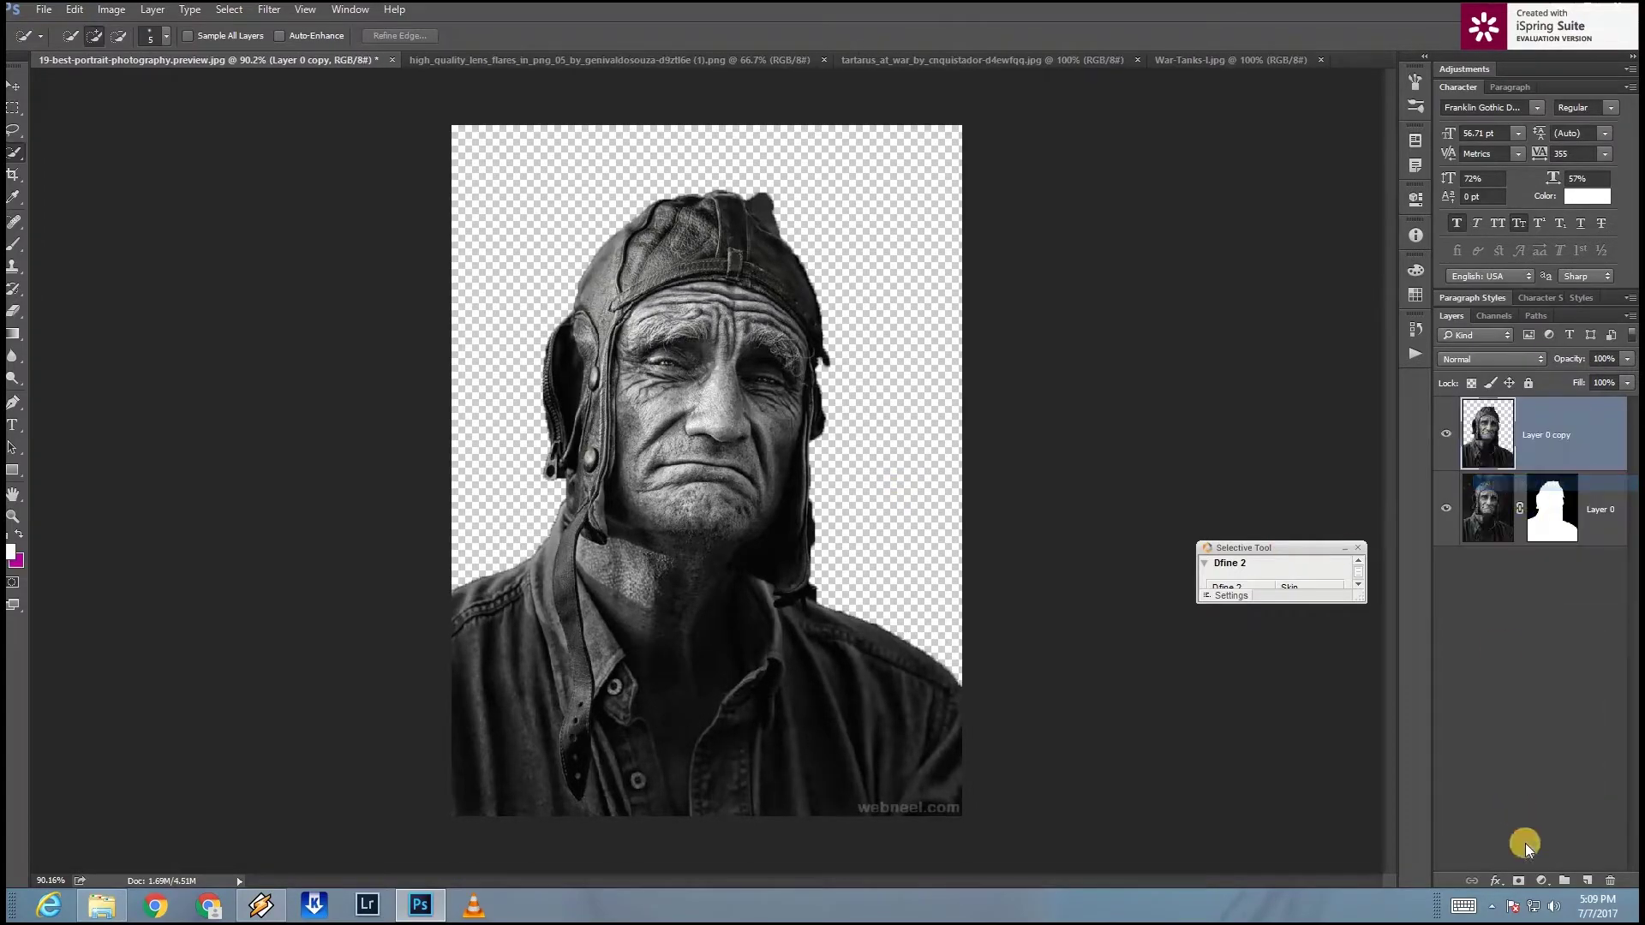
Step: Add a near-white #f0efed Solid Color fill layer and move it below the portrait
{"action": "left_click", "coordinate": [1543, 882]}
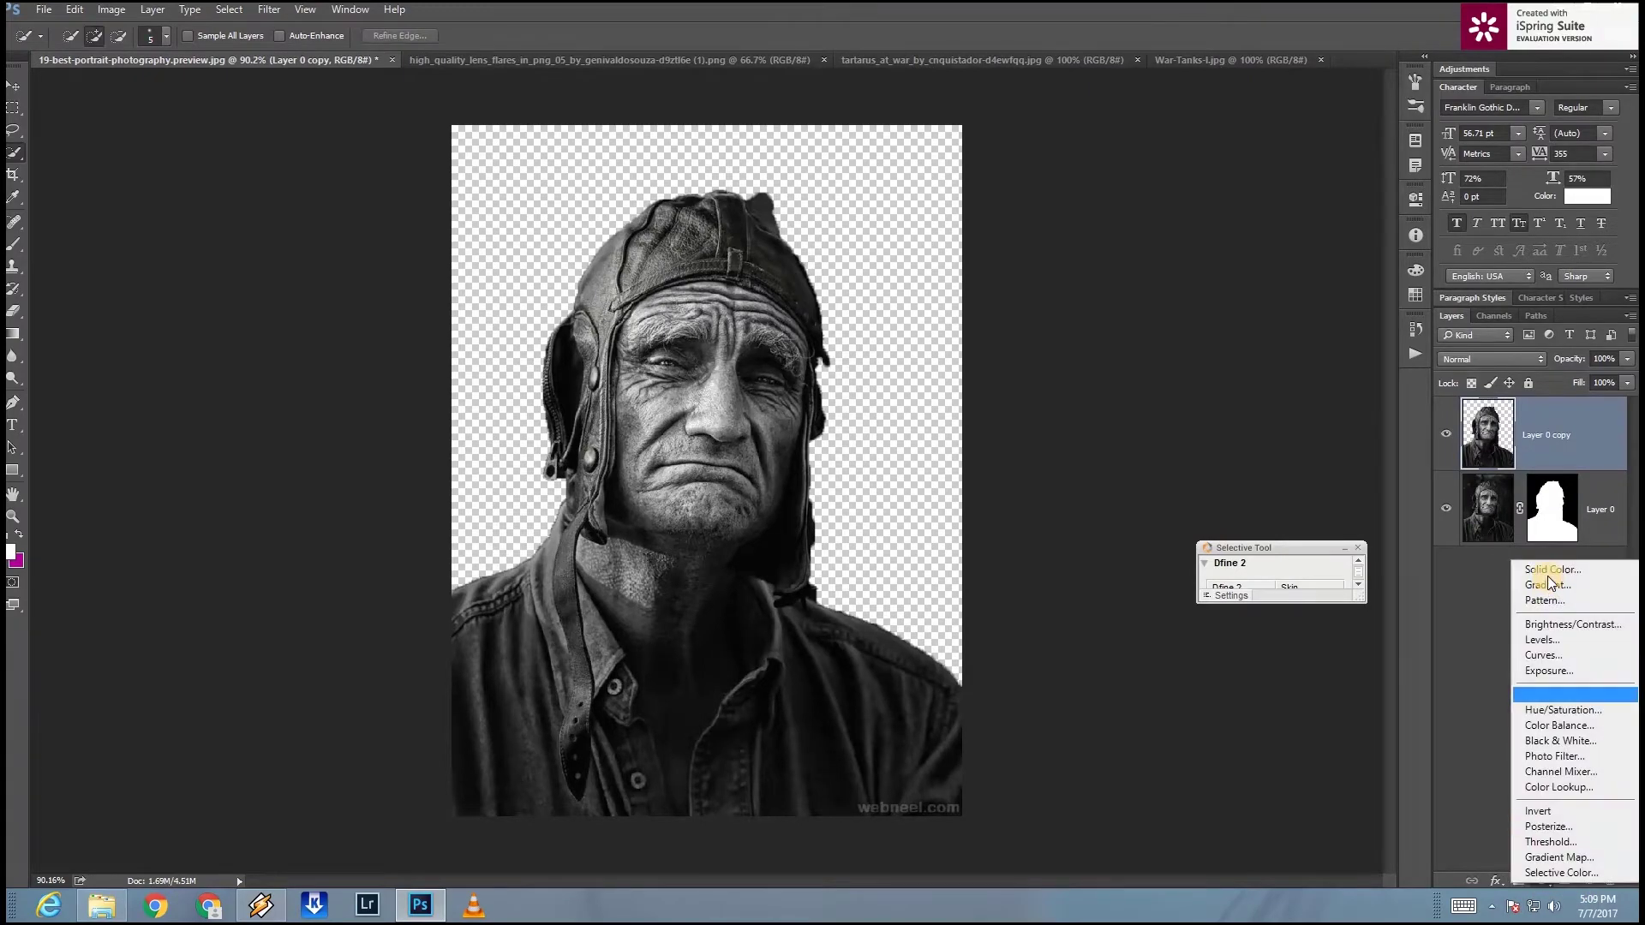
{"action": "left_click", "coordinate": [1547, 569]}
{"action": "left_click_drag", "start_coordinate": [792, 579], "coordinate": [793, 642]}
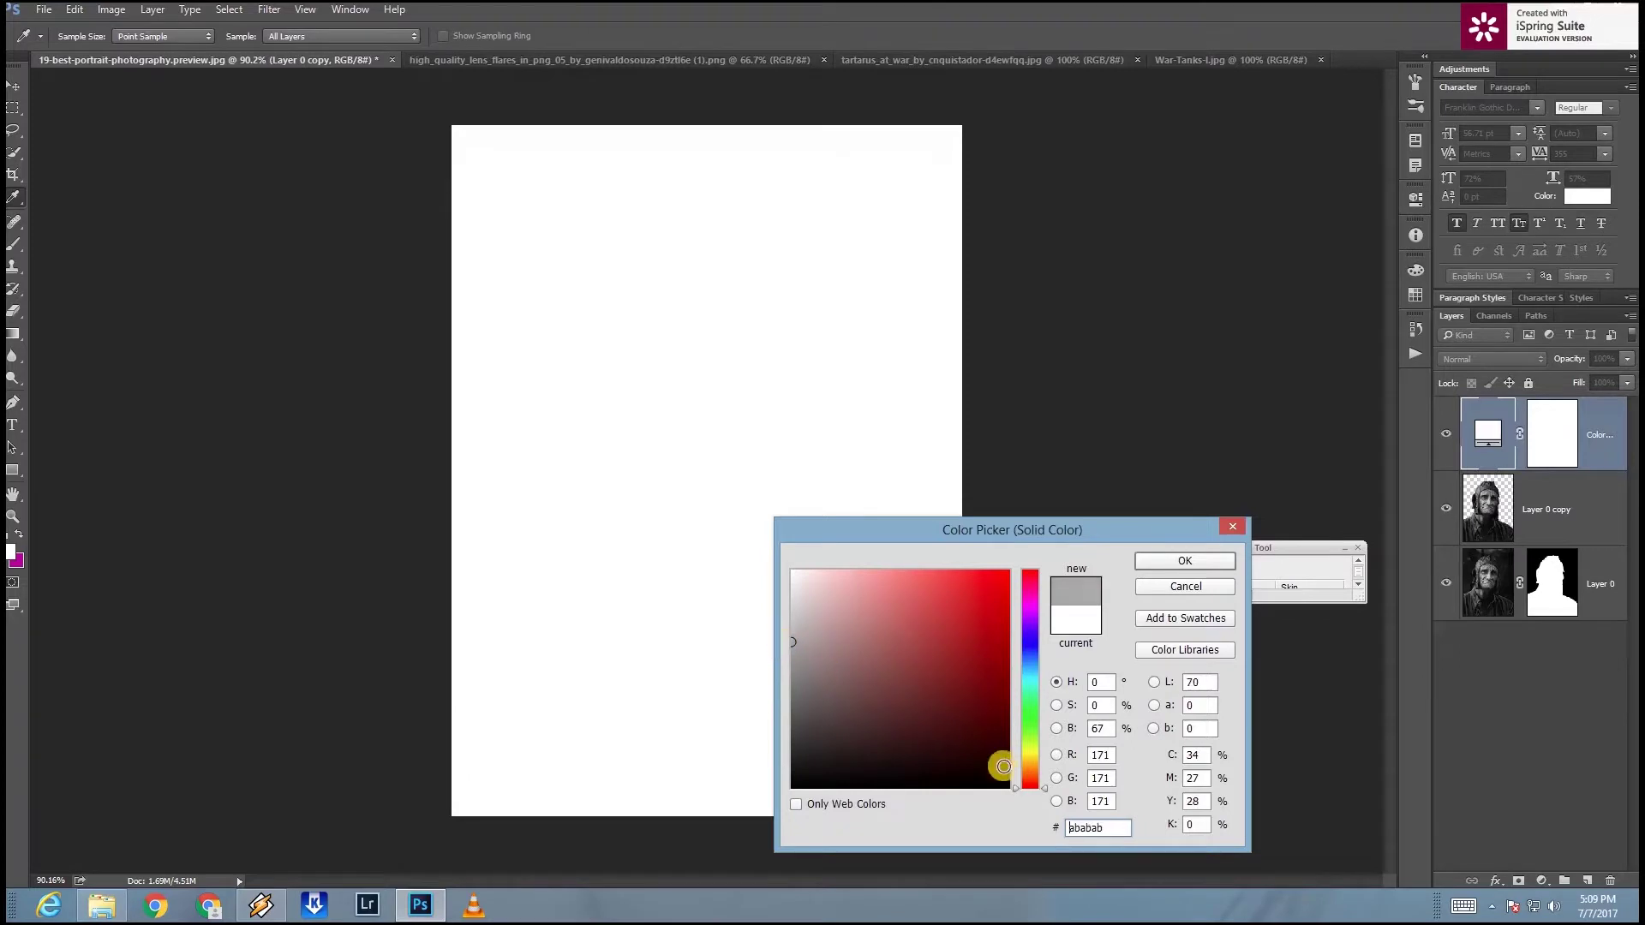
{"action": "left_click_drag", "start_coordinate": [1032, 782], "coordinate": [1037, 767]}
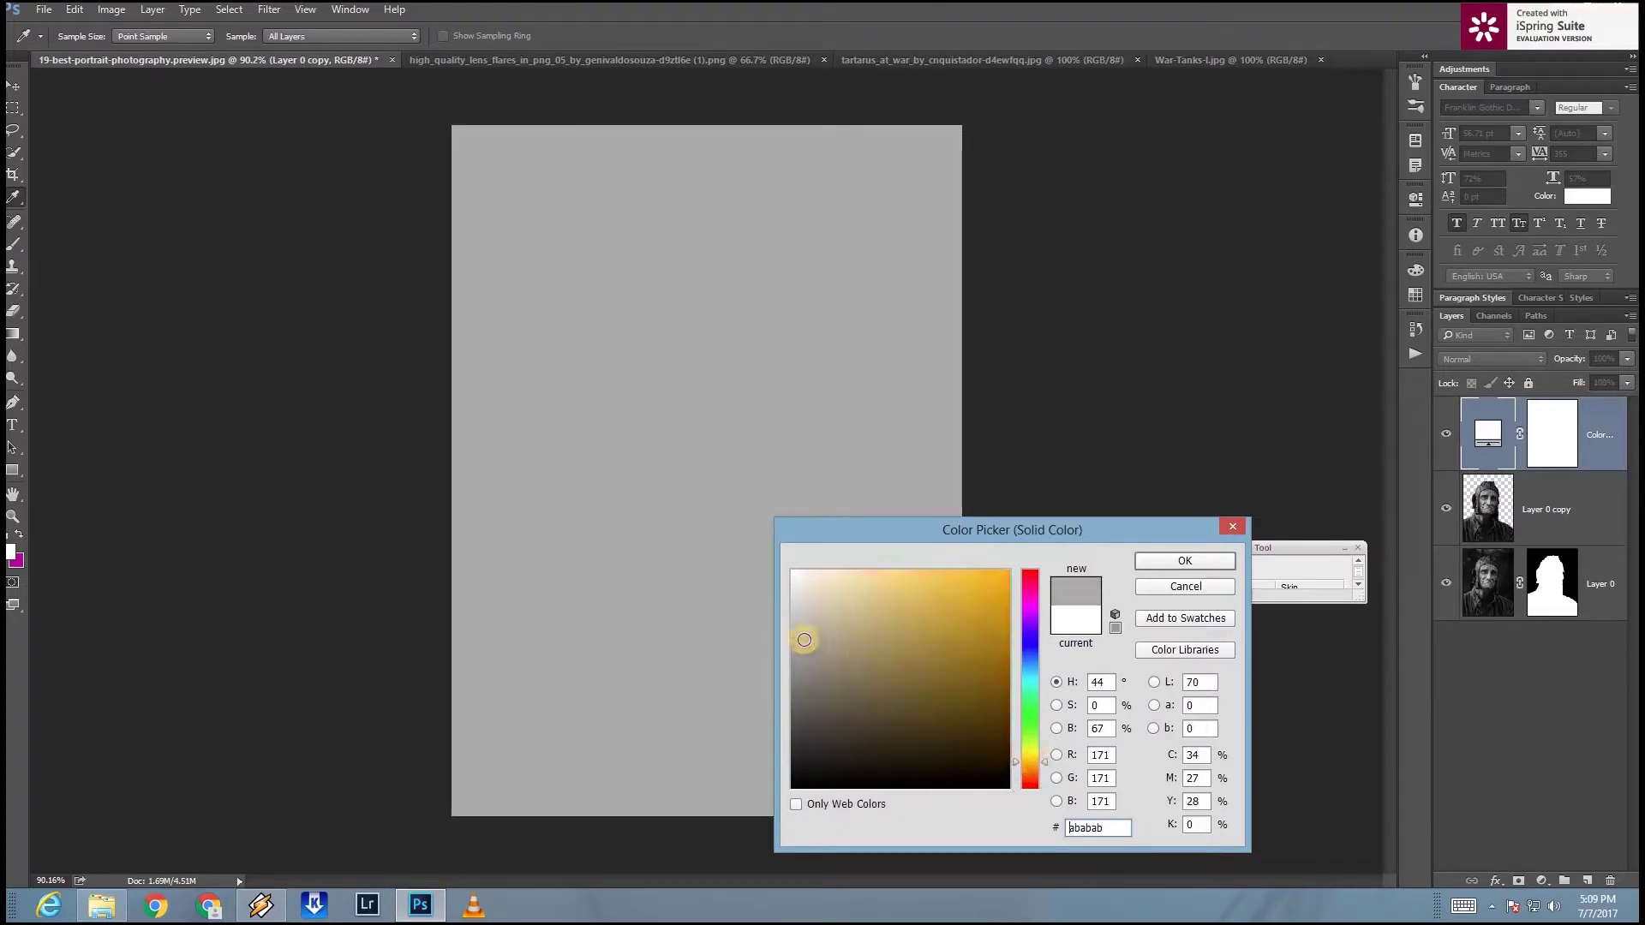
{"action": "left_click_drag", "start_coordinate": [788, 598], "coordinate": [792, 572]}
{"action": "left_click", "coordinate": [1186, 560]}
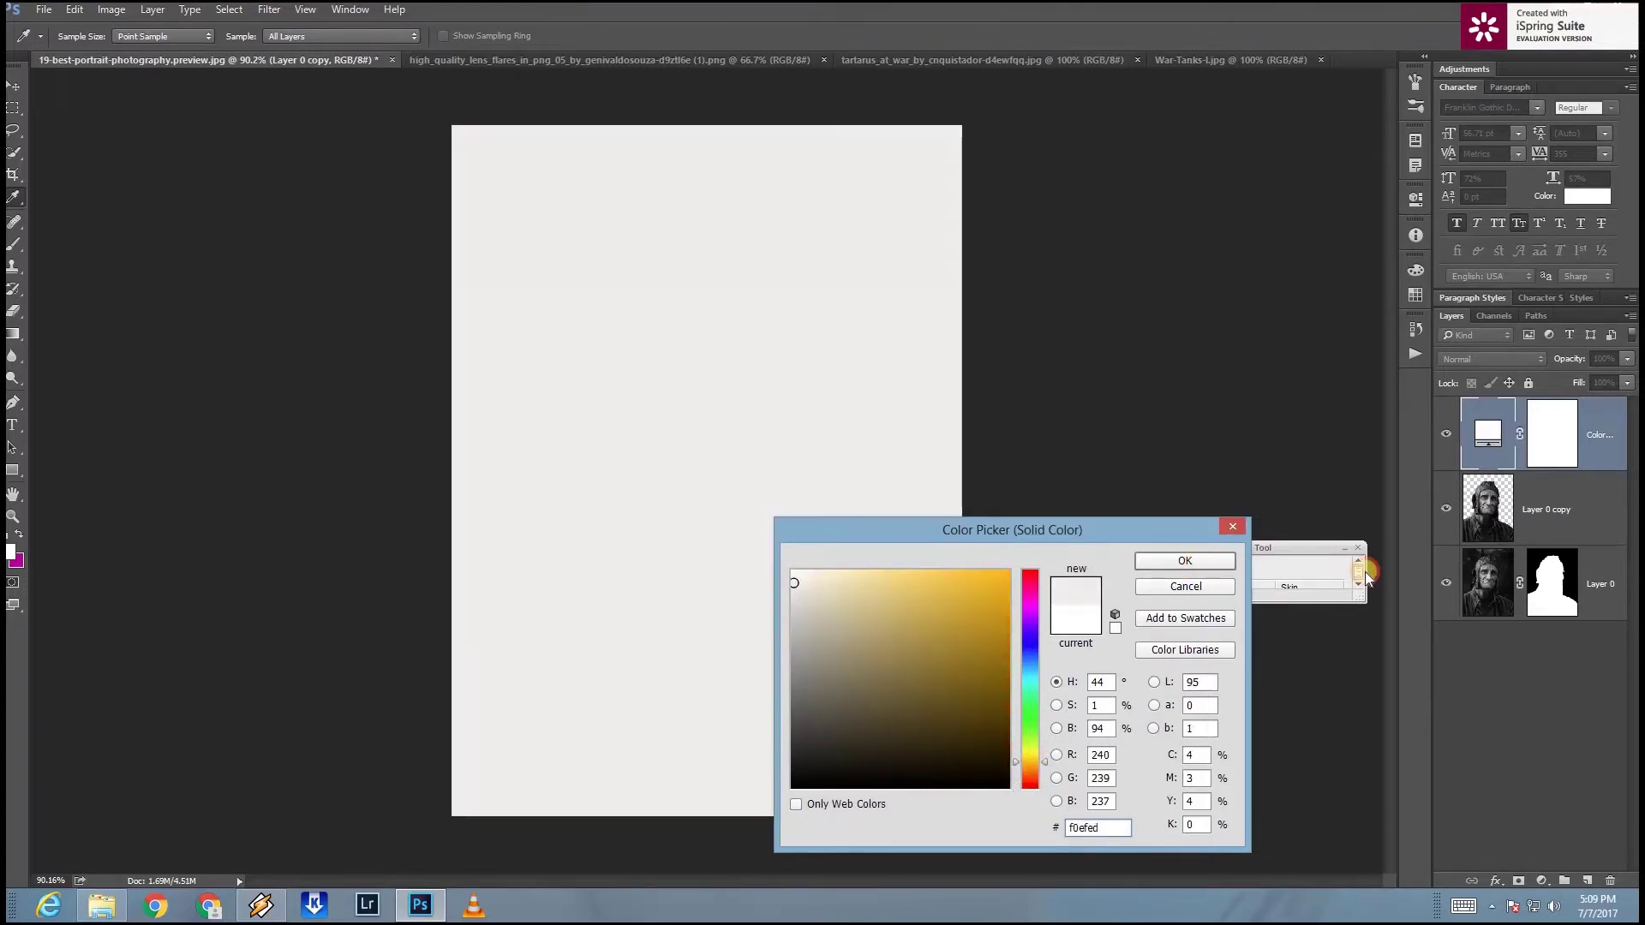
{"action": "left_click_drag", "start_coordinate": [1600, 488], "coordinate": [1581, 636]}
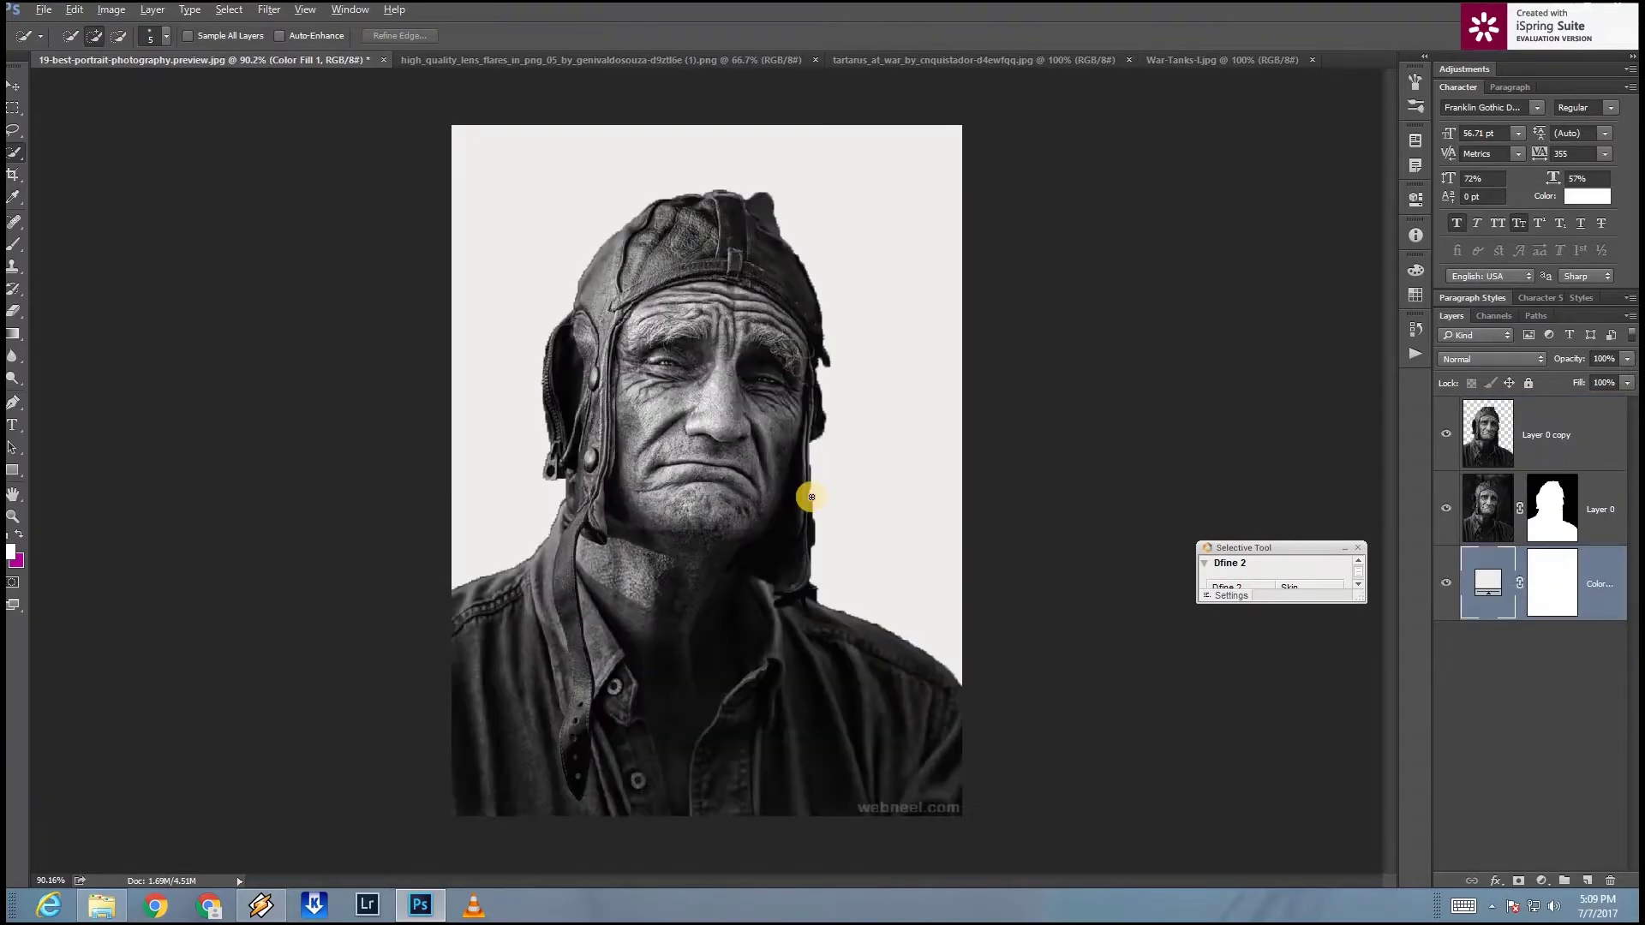
{"action": "scroll", "coordinate": [812, 497], "scroll_direction": "up", "scroll_amount": 3}
{"action": "left_click", "coordinate": [1559, 503]}
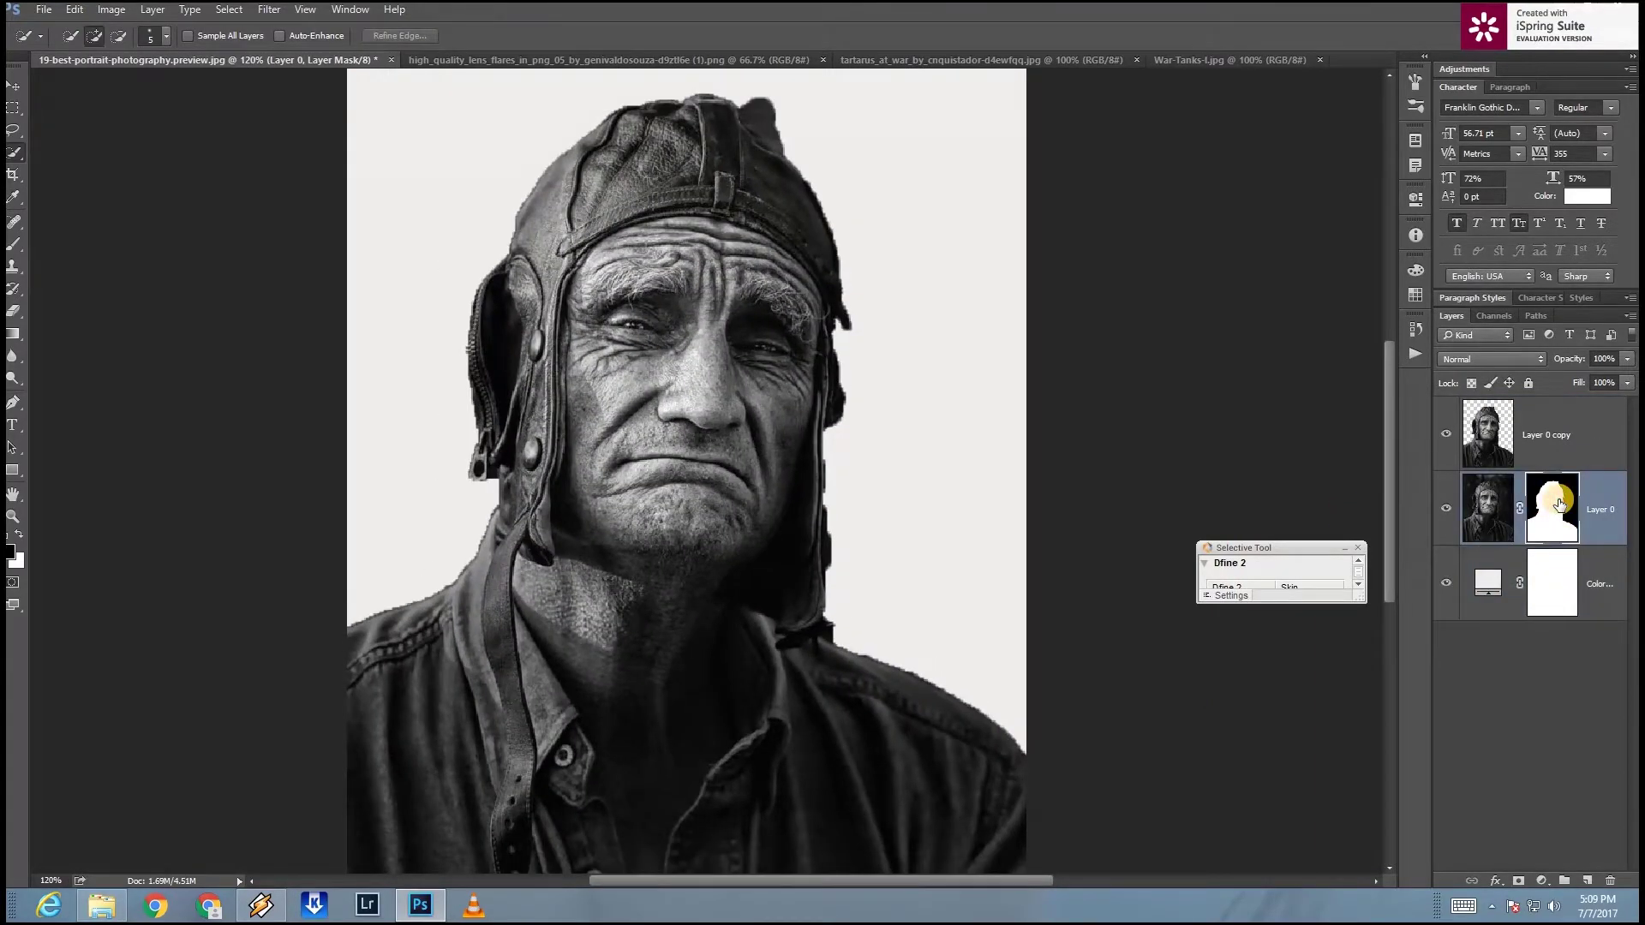
Step: Refine Layer 0's mask with a larger radius, softer feather and +46% Shift Edge
{"action": "double_click", "coordinate": [1559, 503]}
{"action": "left_click", "coordinate": [1331, 388]}
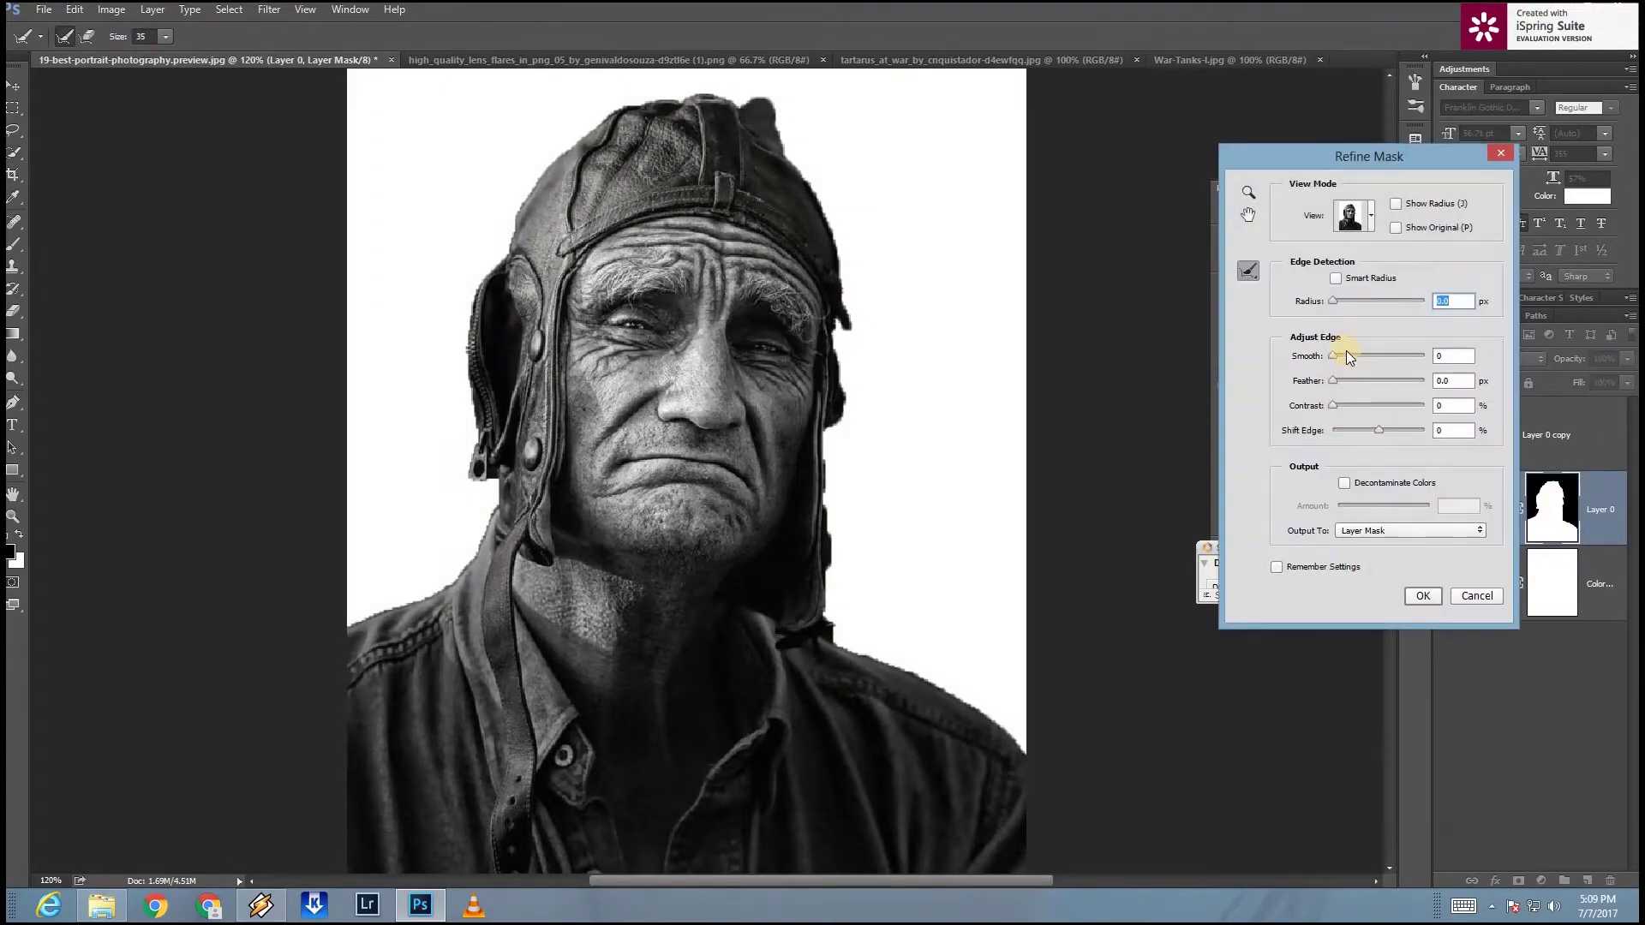
{"action": "left_click_drag", "start_coordinate": [1333, 300], "coordinate": [1349, 303]}
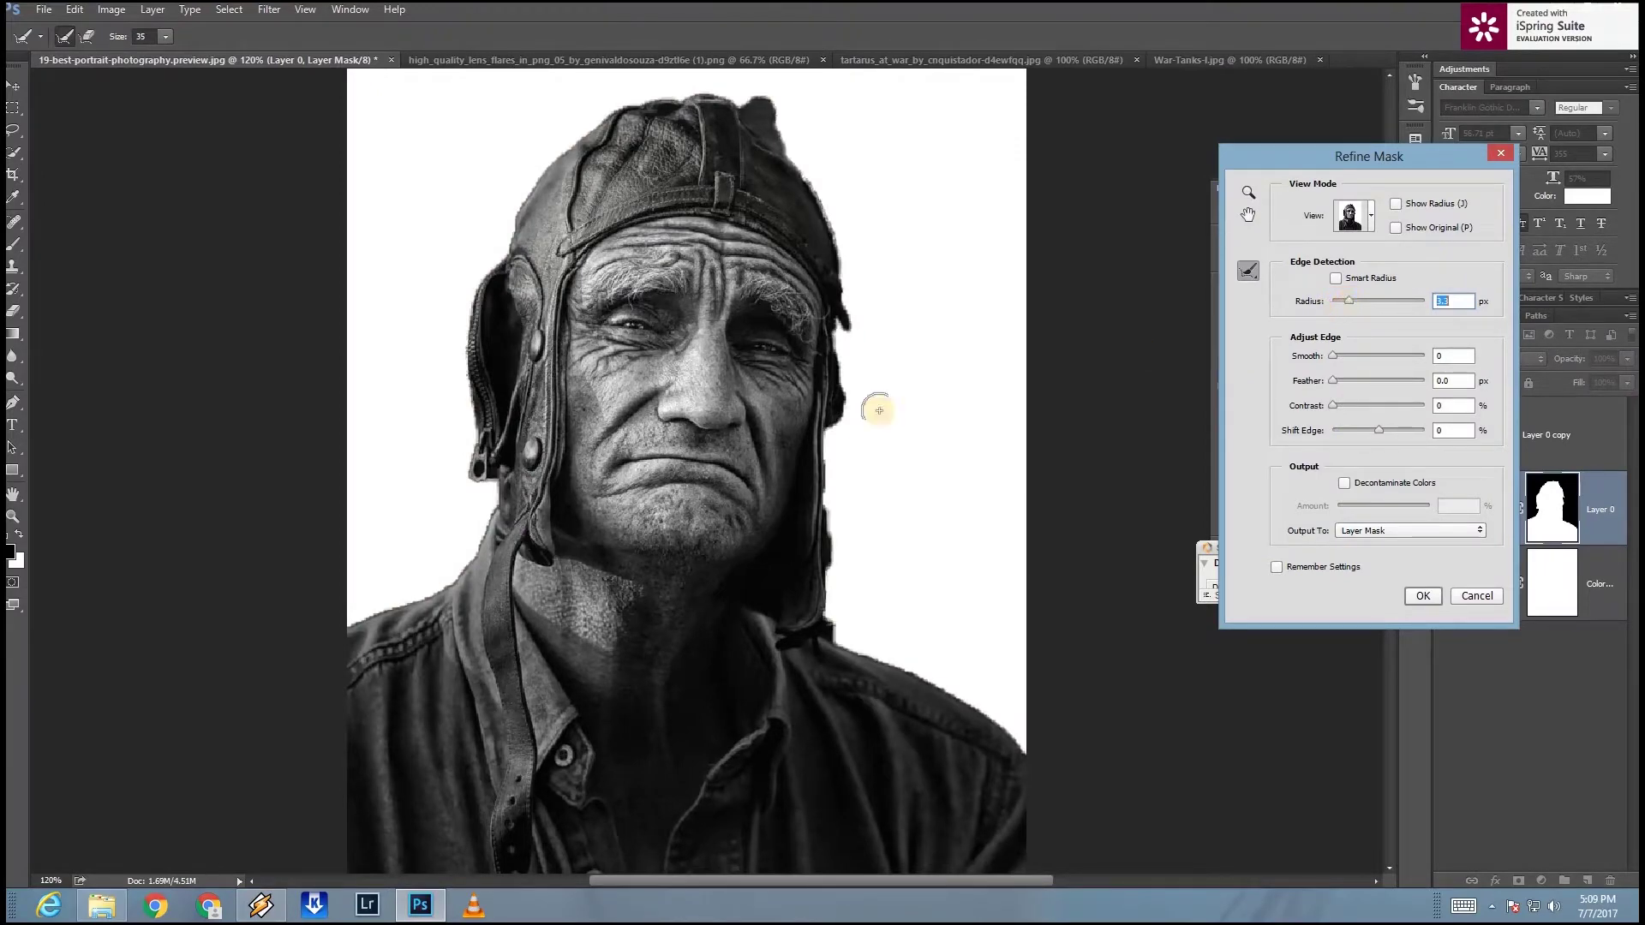
{"action": "left_click_drag", "start_coordinate": [812, 353], "coordinate": [835, 352]}
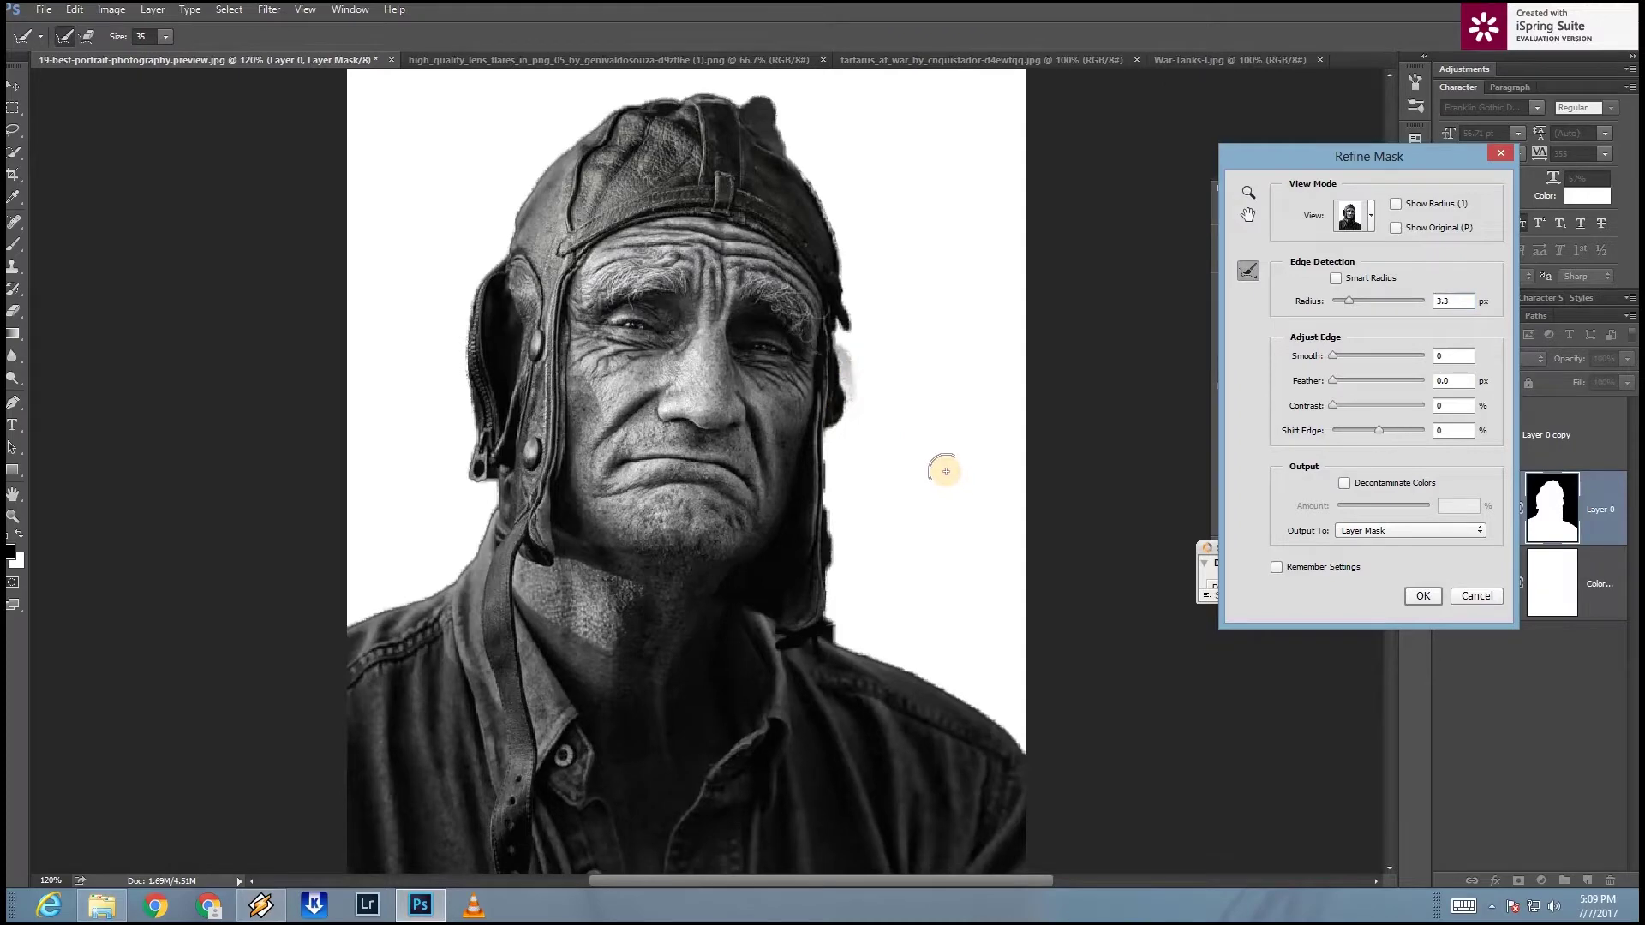
{"action": "mouse_move", "coordinate": [1334, 379]}
{"action": "left_mouse_down"}
{"action": "mouse_move", "coordinate": [1356, 381]}
{"action": "mouse_move", "coordinate": [1289, 386]}
{"action": "left_mouse_up"}
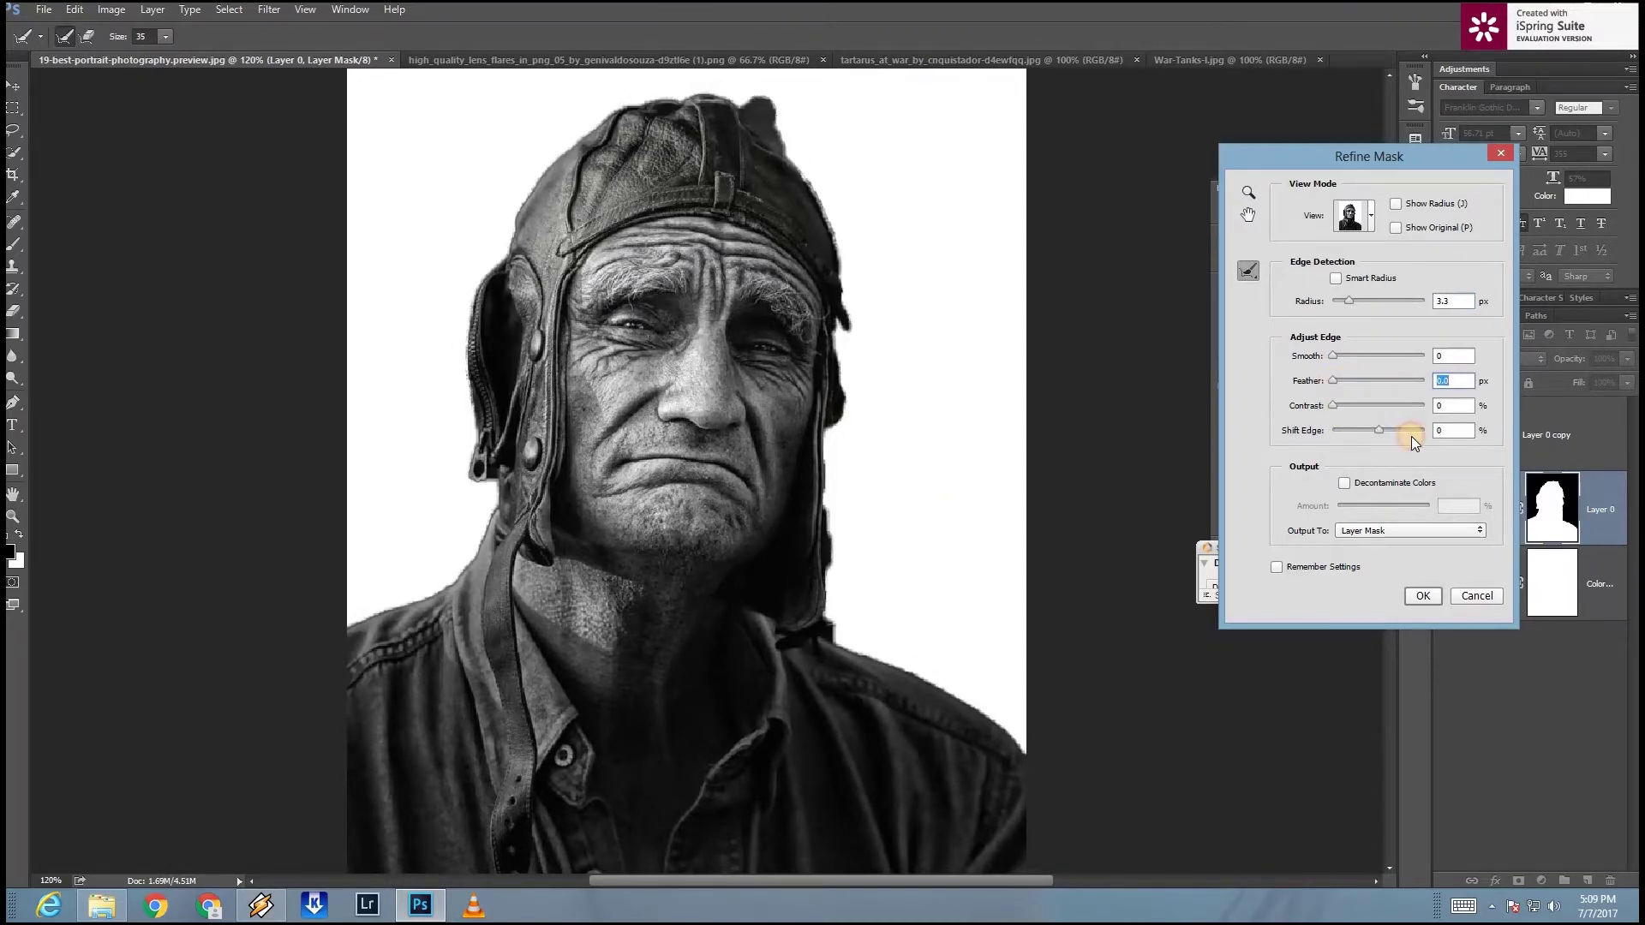
{"action": "left_click", "coordinate": [1398, 431]}
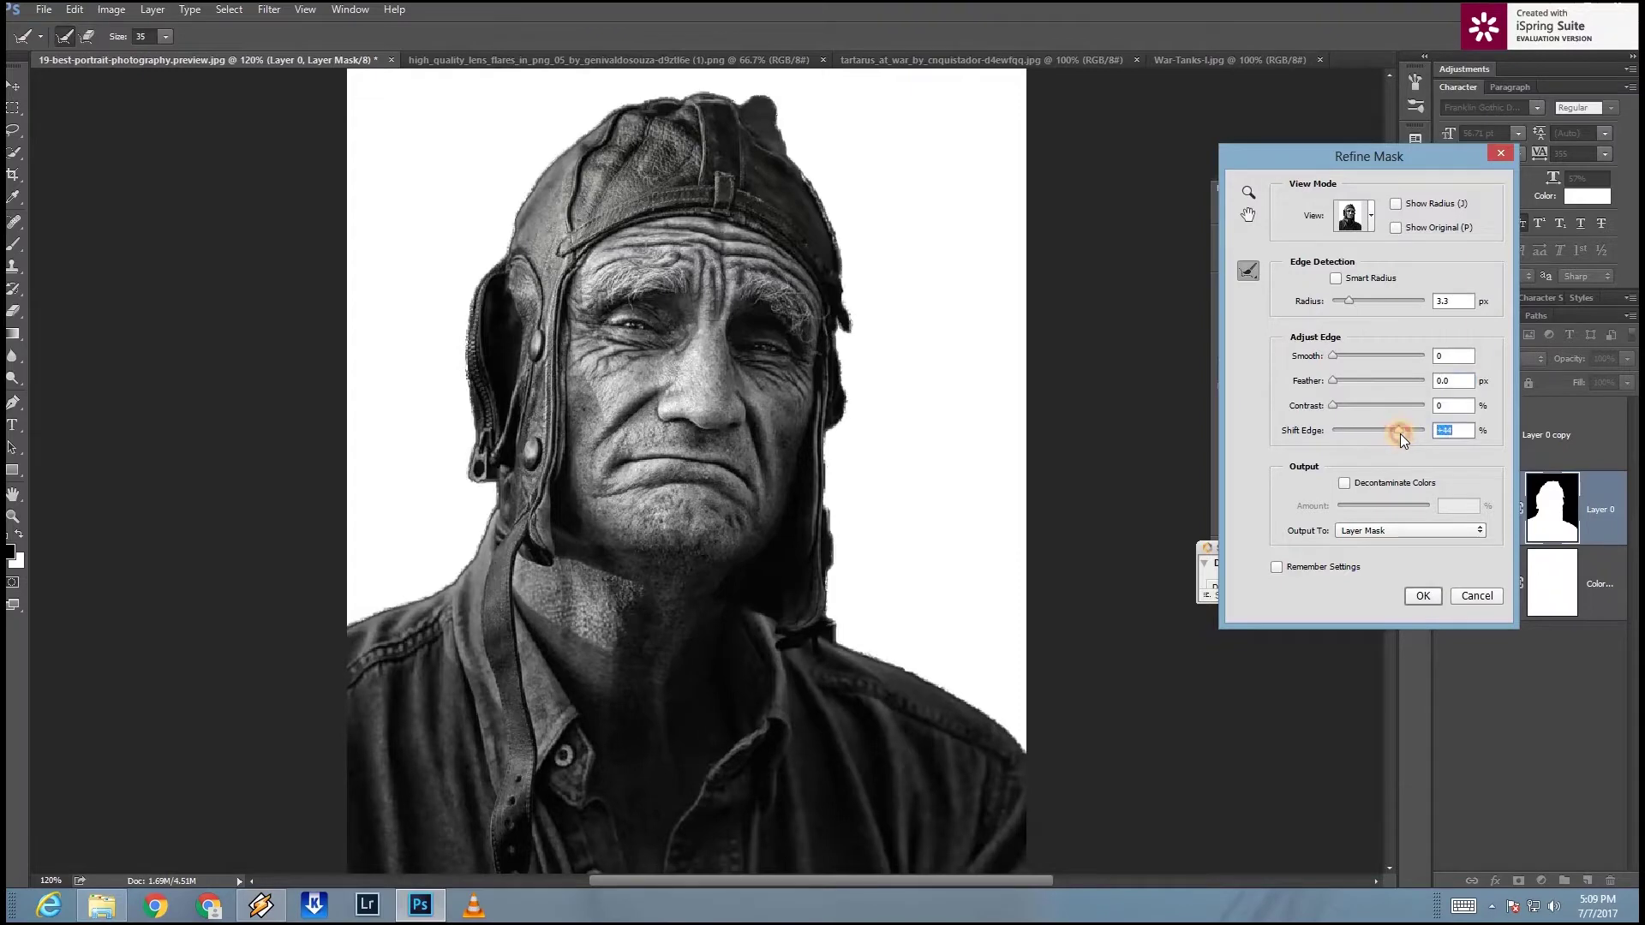
{"action": "left_click", "coordinate": [1422, 597]}
{"action": "left_click", "coordinate": [1363, 549]}
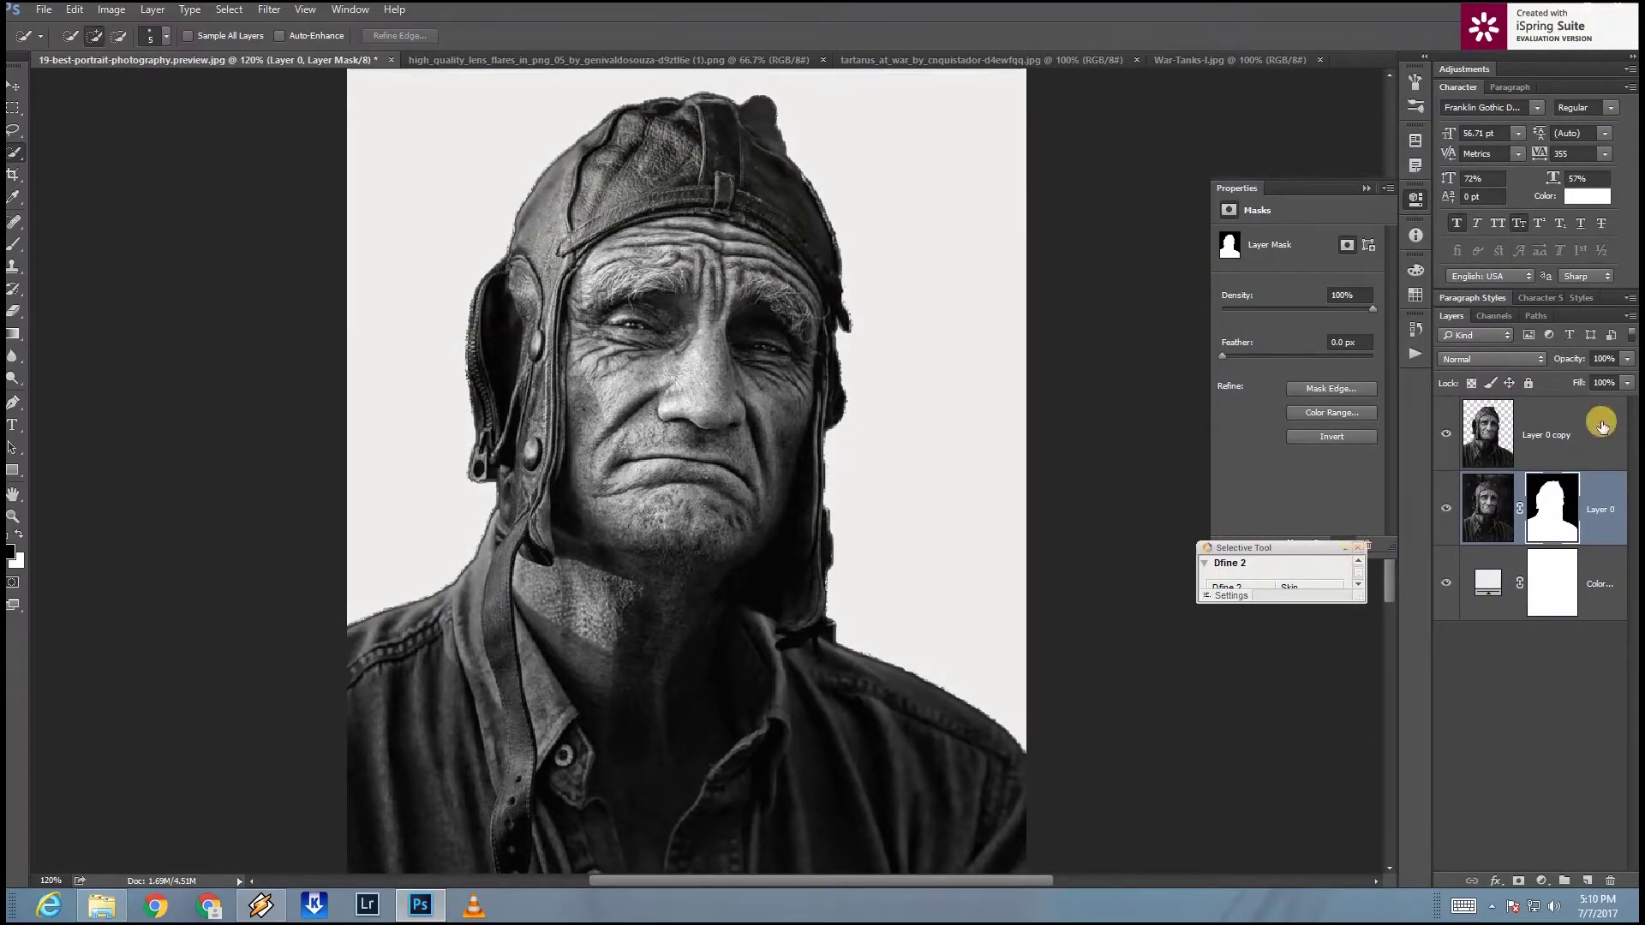
Step: Replace Layer 0 copy with a new mask-applied duplicate of Layer 0, then bring up the battlefield image
{"action": "left_click", "coordinate": [1598, 426]}
{"action": "key", "text": "Delete"}
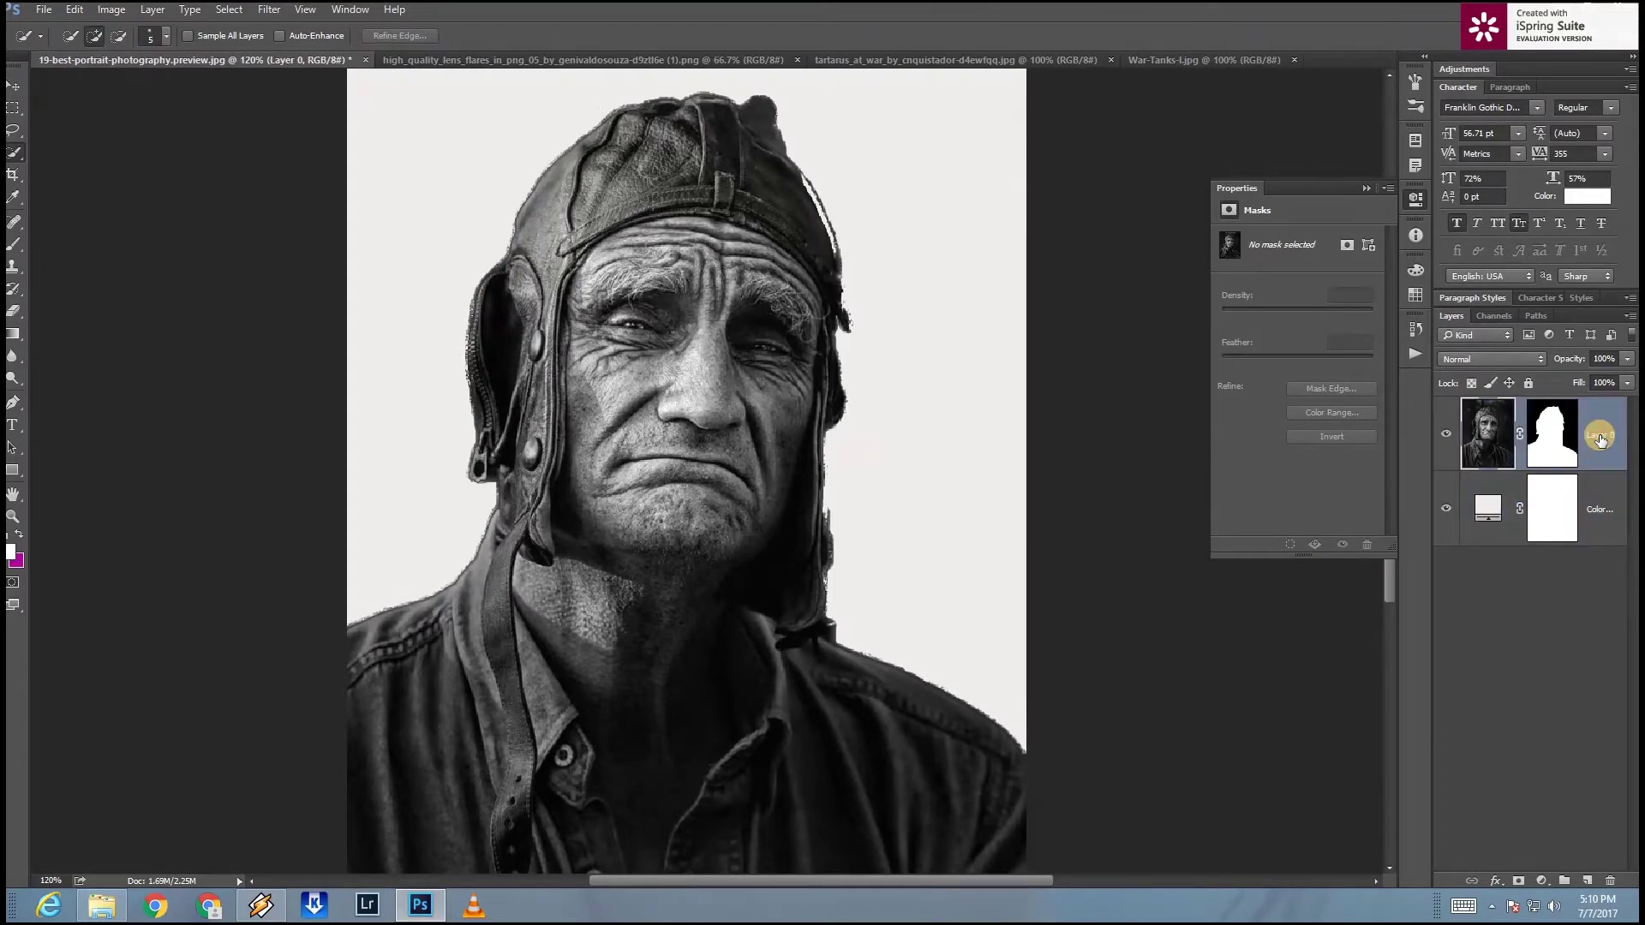
{"action": "right_click", "coordinate": [1595, 435]}
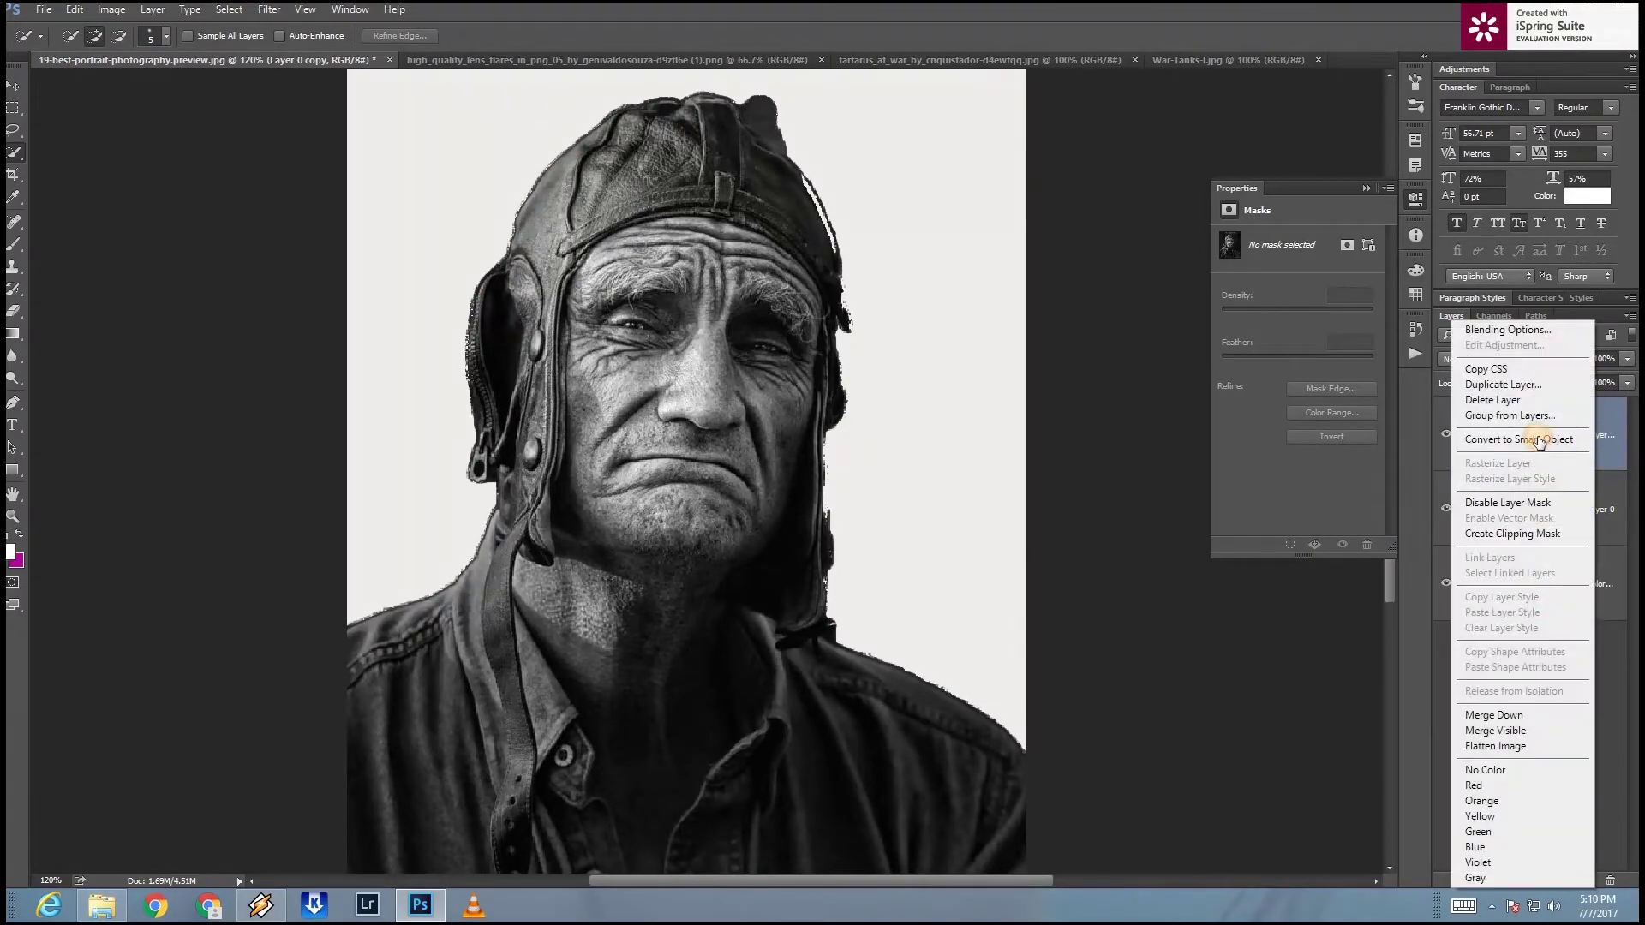
{"action": "left_click", "coordinate": [1559, 485]}
{"action": "right_click", "coordinate": [1552, 433]}
{"action": "left_click", "coordinate": [1525, 485]}
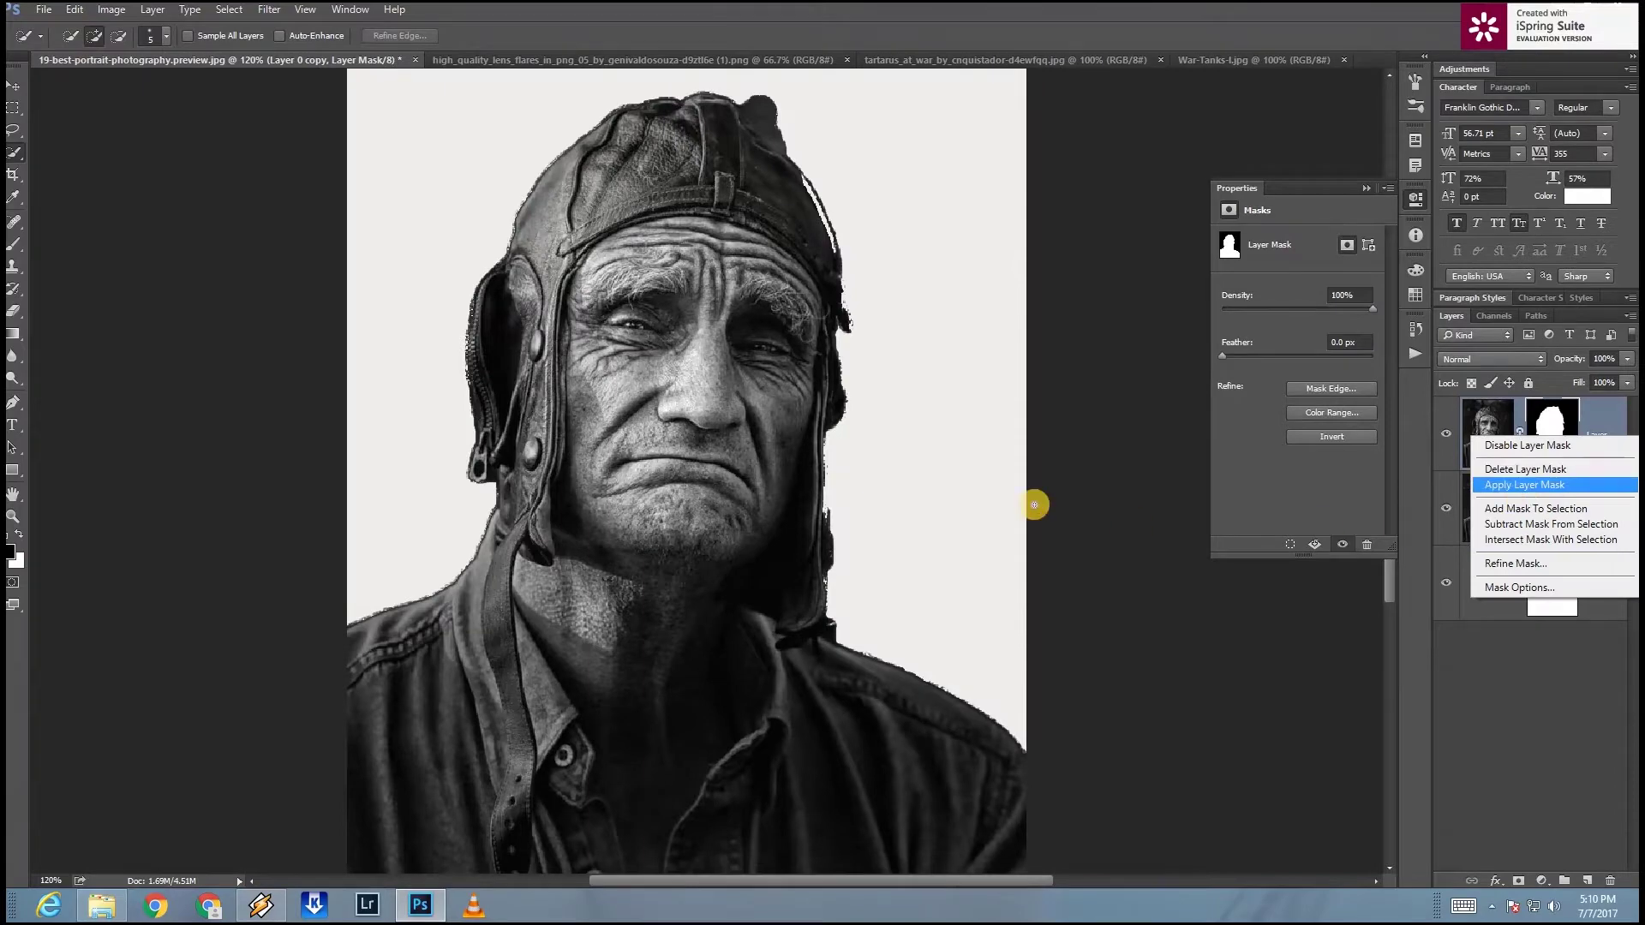
{"action": "scroll", "coordinate": [759, 449], "scroll_direction": "down", "scroll_amount": 2}
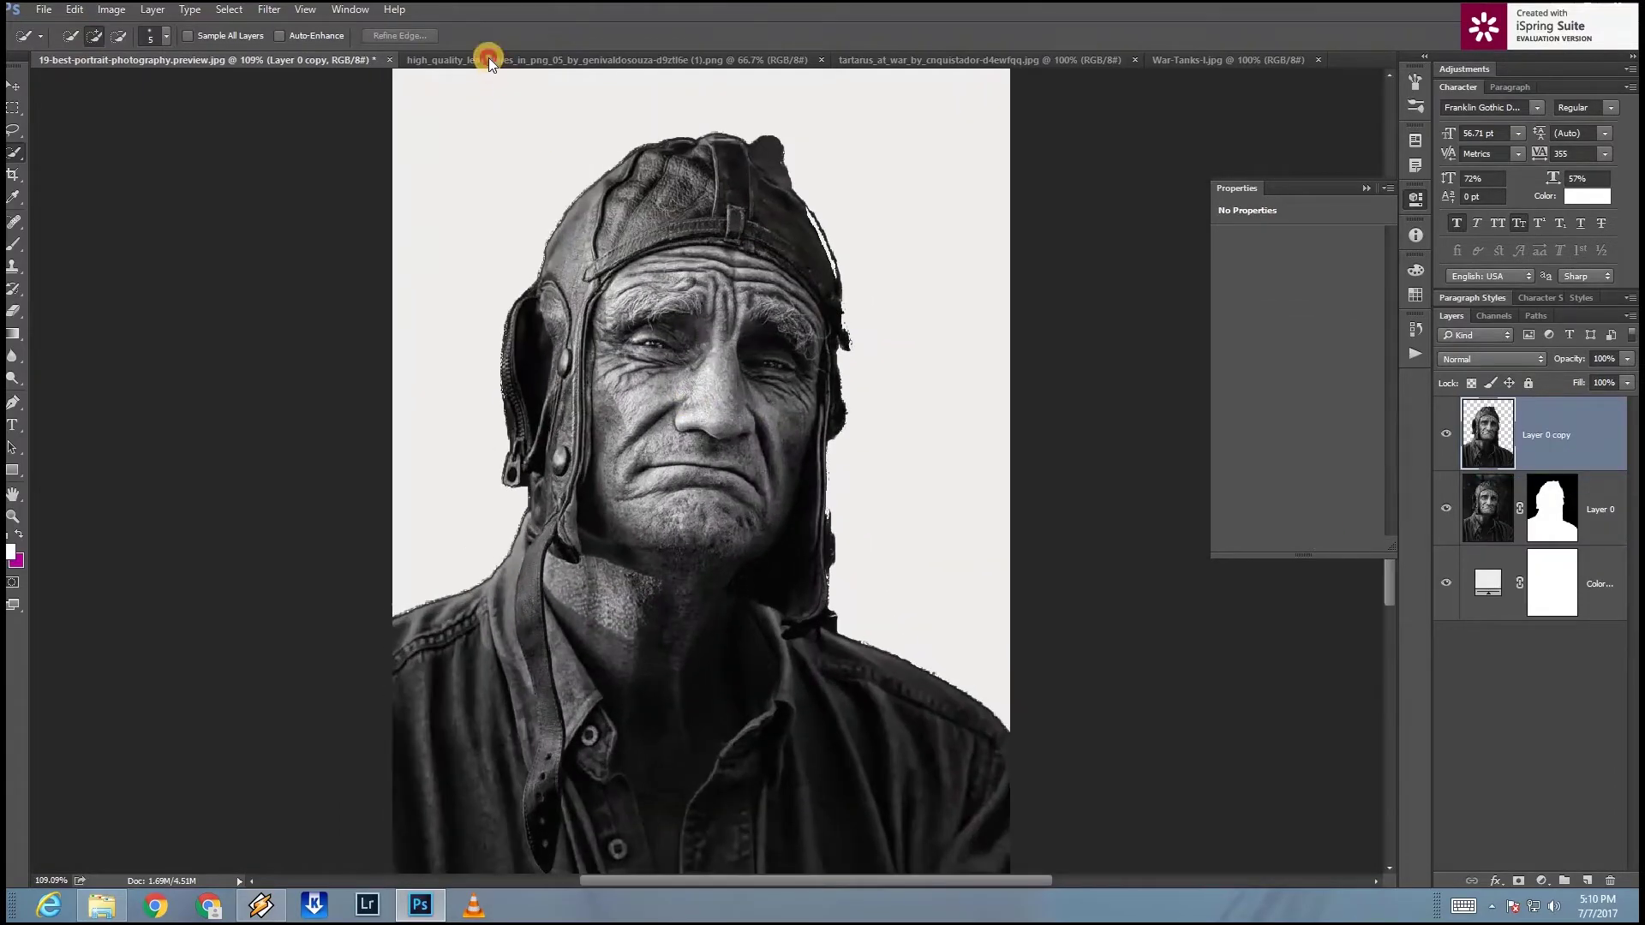
{"action": "left_click", "coordinate": [488, 60]}
{"action": "left_click", "coordinate": [963, 60]}
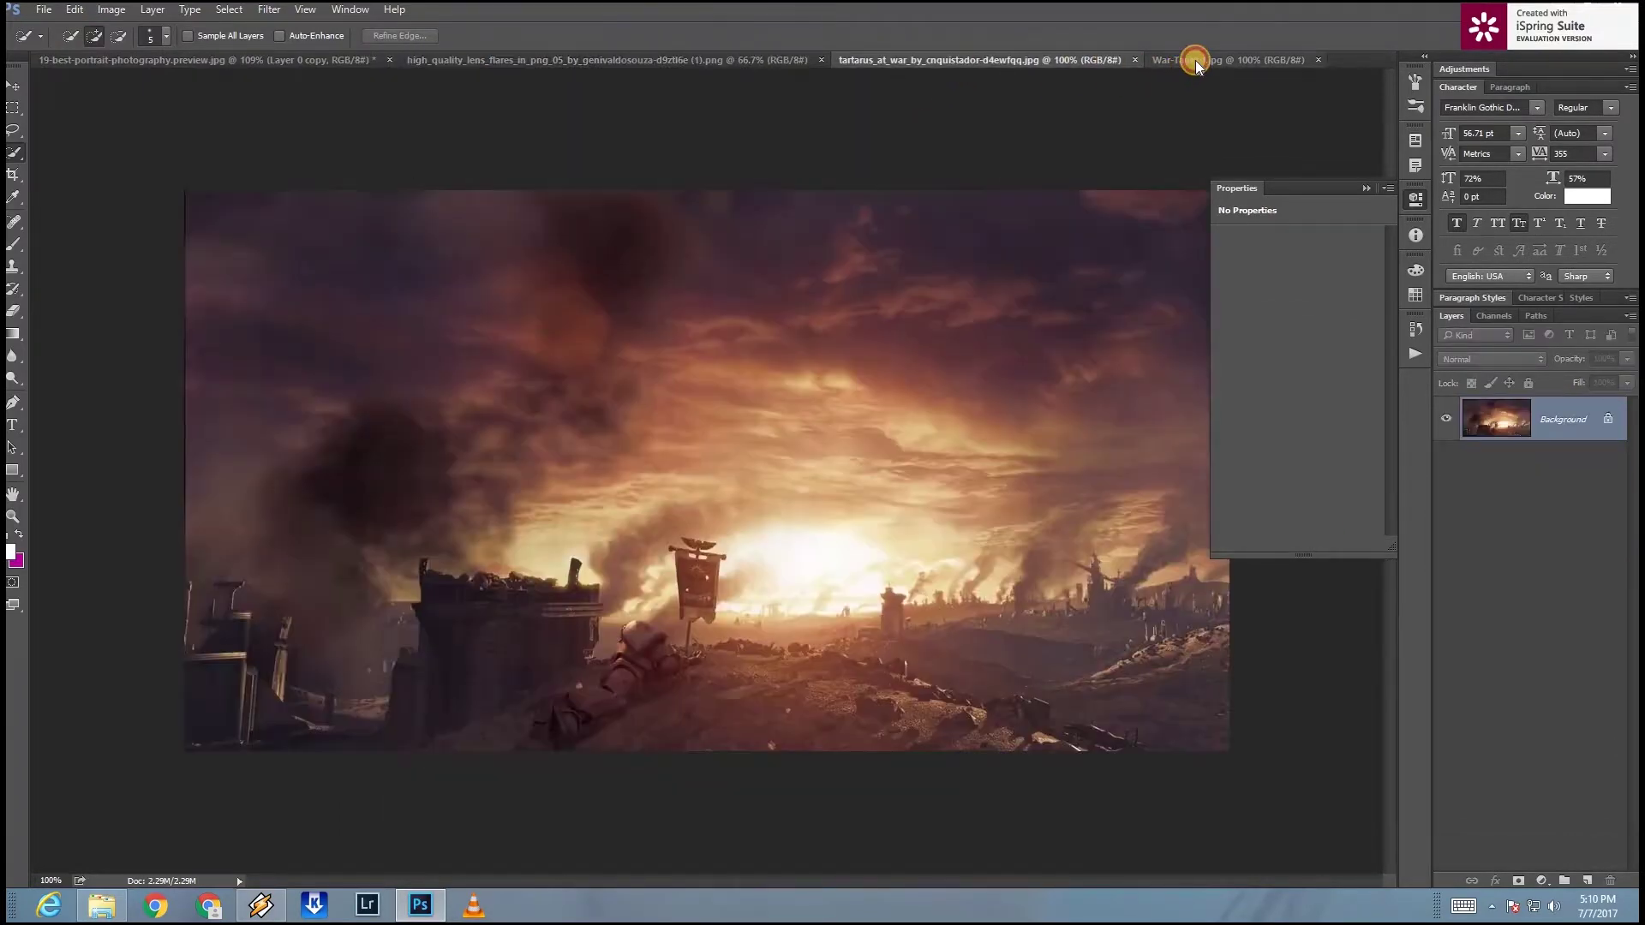
Step: Move the War-Tanks image into the portrait and rotate it with Free Transform
{"action": "left_click", "coordinate": [1195, 60]}
{"action": "key", "text": "v"}
{"action": "left_click_drag", "start_coordinate": [603, 403], "coordinate": [775, 557]}
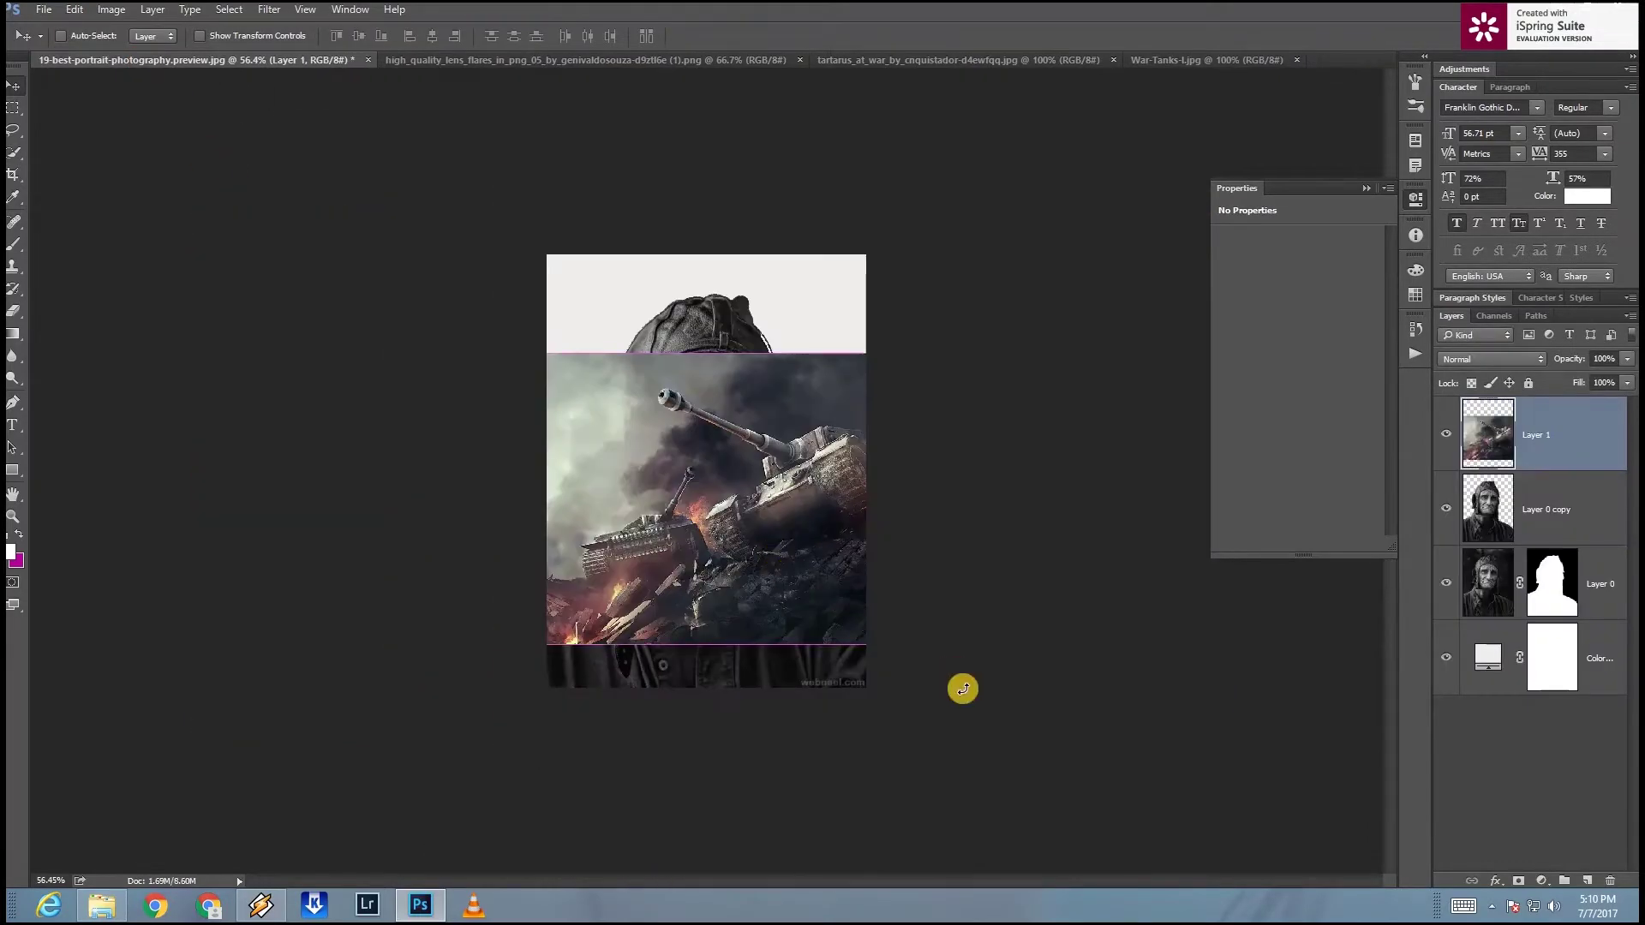
{"action": "key", "text": "ctrl+t"}
{"action": "mouse_move", "coordinate": [764, 829]}
{"action": "left_mouse_down"}
{"action": "mouse_move", "coordinate": [1022, 645]}
{"action": "mouse_move", "coordinate": [808, 272]}
{"action": "left_mouse_up"}
{"action": "mouse_move", "coordinate": [801, 549]}
{"action": "left_mouse_down"}
{"action": "mouse_move", "coordinate": [825, 748]}
{"action": "mouse_move", "coordinate": [789, 711]}
{"action": "left_mouse_up"}
{"action": "key", "text": "ctrl+plus"}
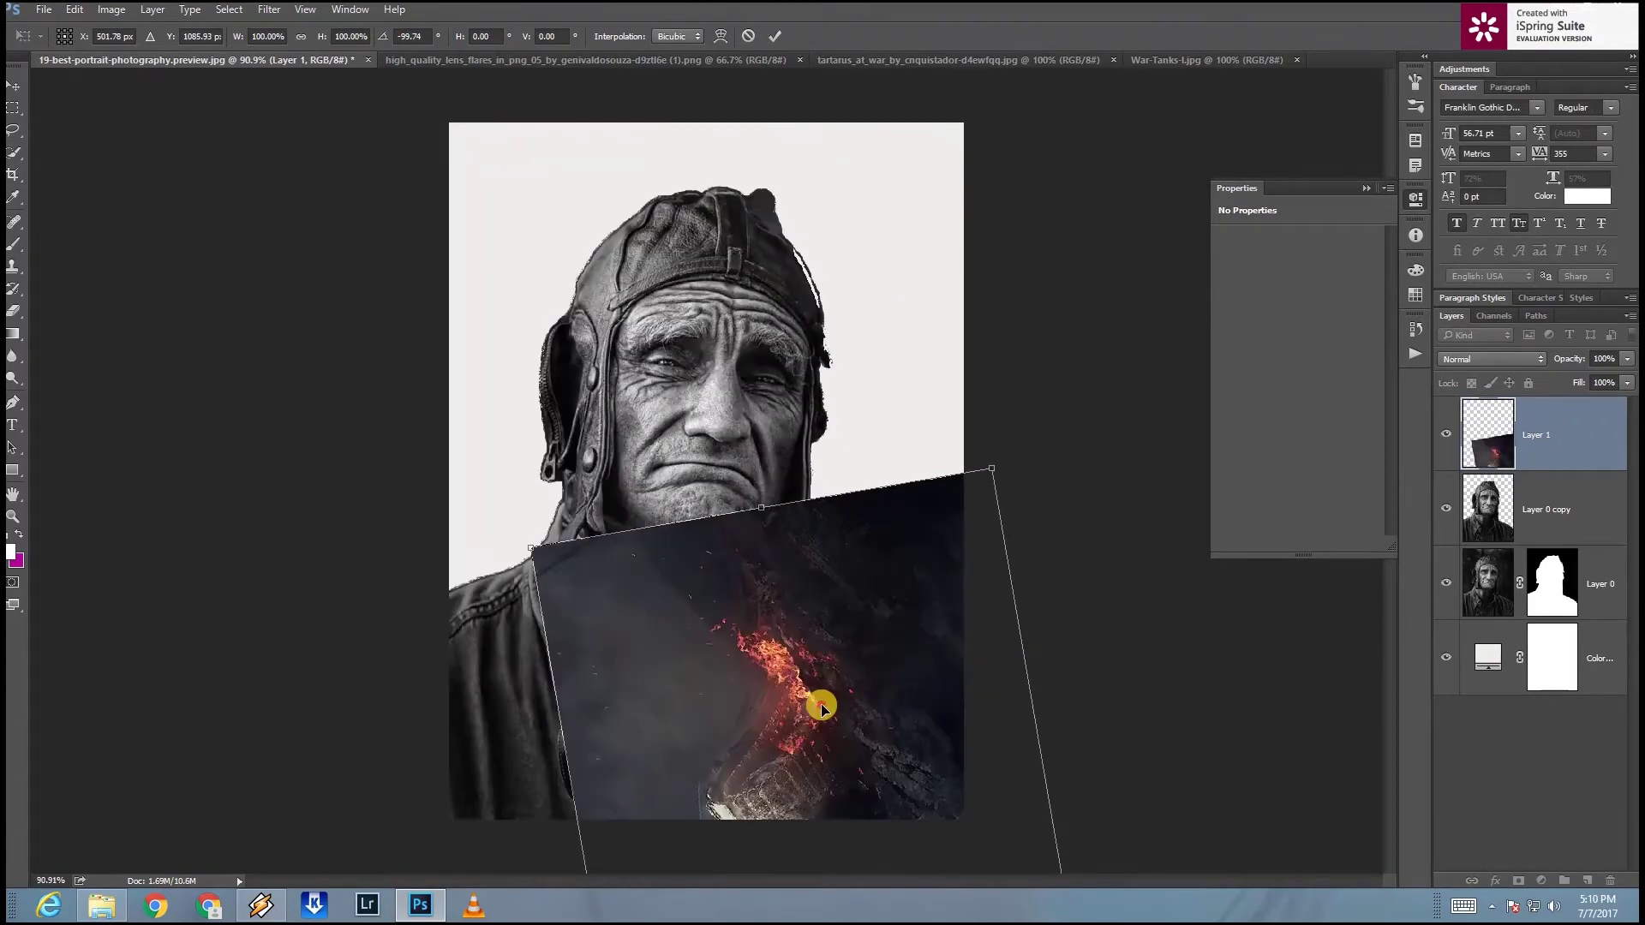
Step: Position the tank layer over the chest, commit, and clip it to Layer 0 copy
{"action": "left_click_drag", "start_coordinate": [868, 799], "coordinate": [866, 781]}
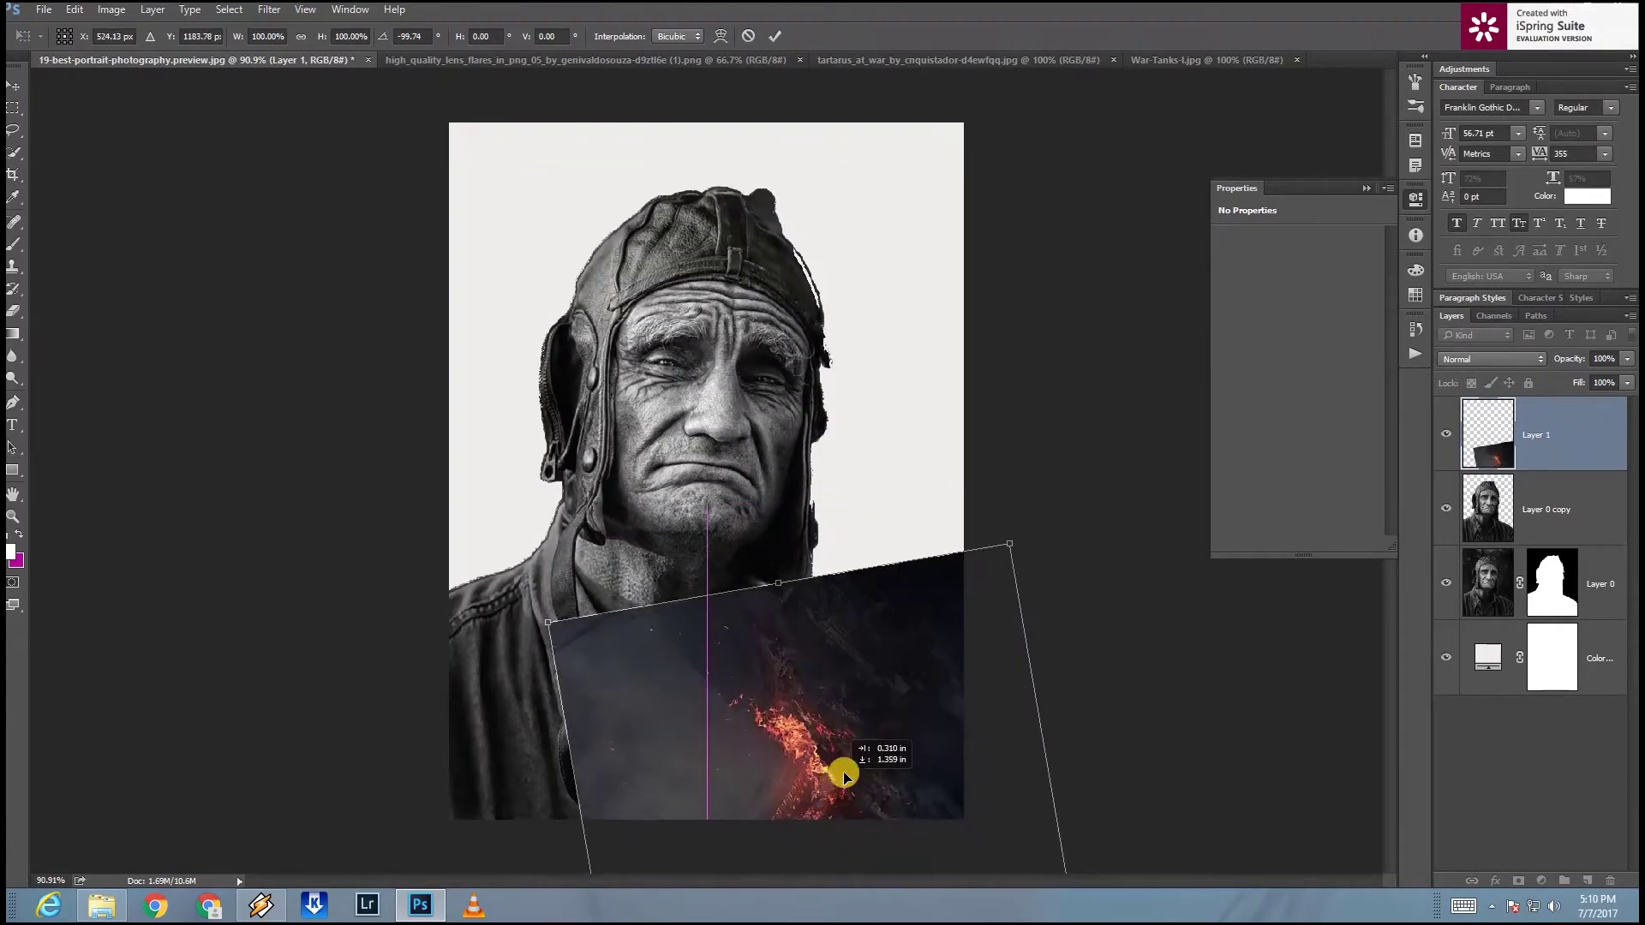
{"action": "left_click_drag", "start_coordinate": [763, 683], "coordinate": [804, 676]}
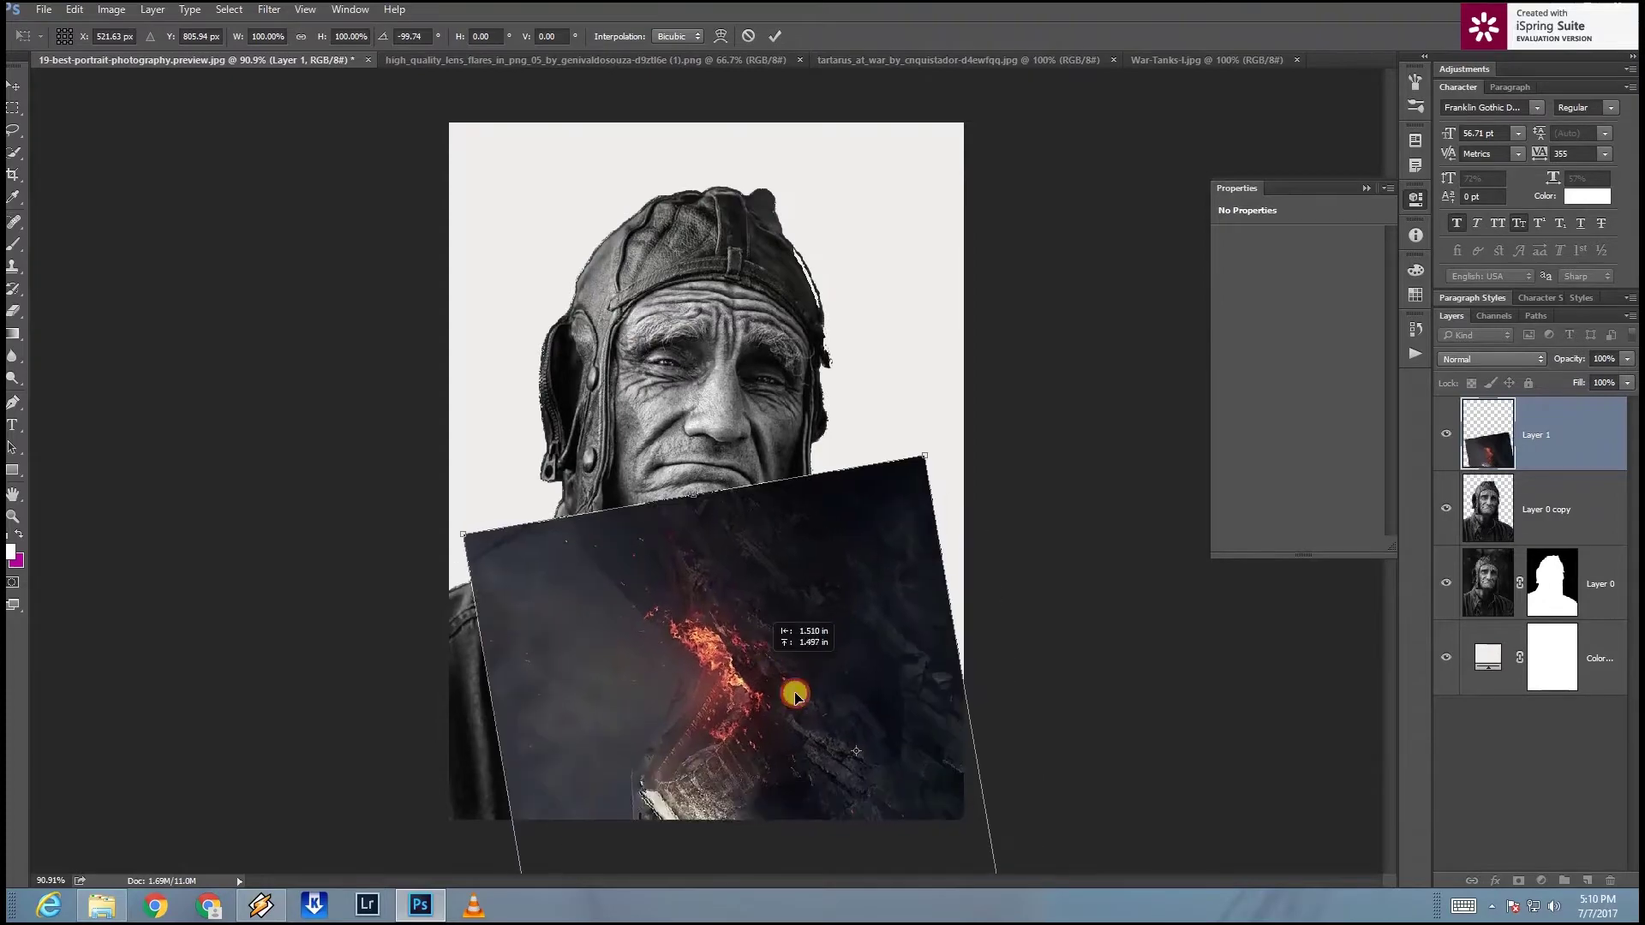
{"action": "scroll", "coordinate": [803, 677], "scroll_direction": "up", "scroll_amount": 3}
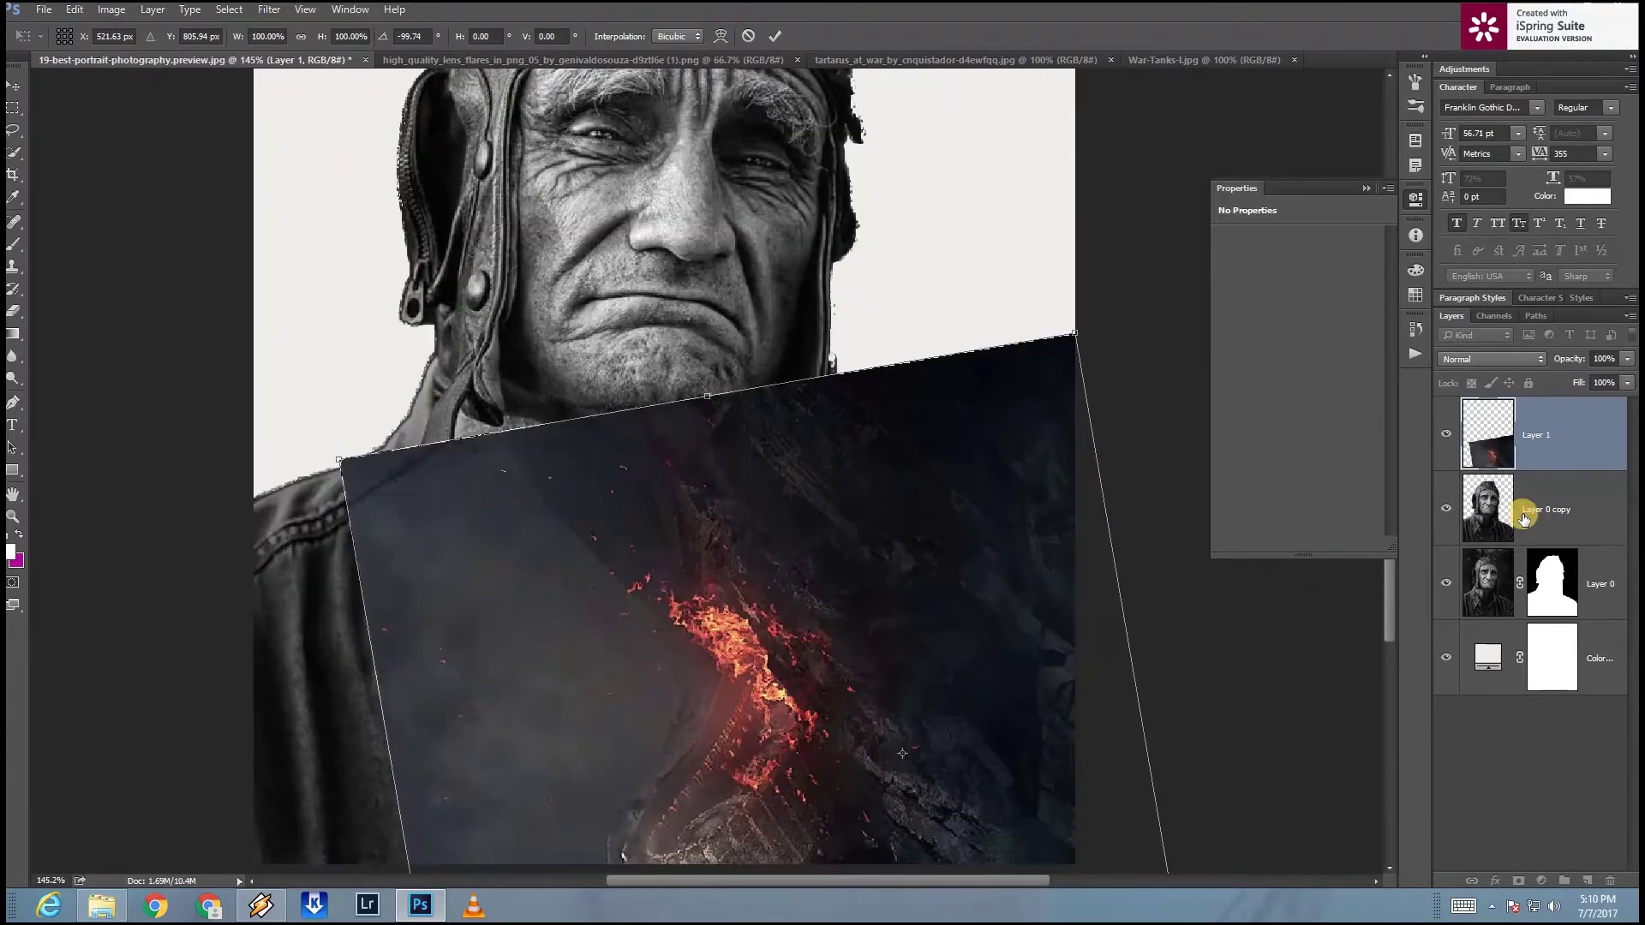
{"action": "key", "text": "Return"}
{"action": "right_click", "coordinate": [1576, 450]}
{"action": "left_click", "coordinate": [1545, 536]}
{"action": "scroll", "coordinate": [803, 726], "scroll_direction": "down", "scroll_amount": 3}
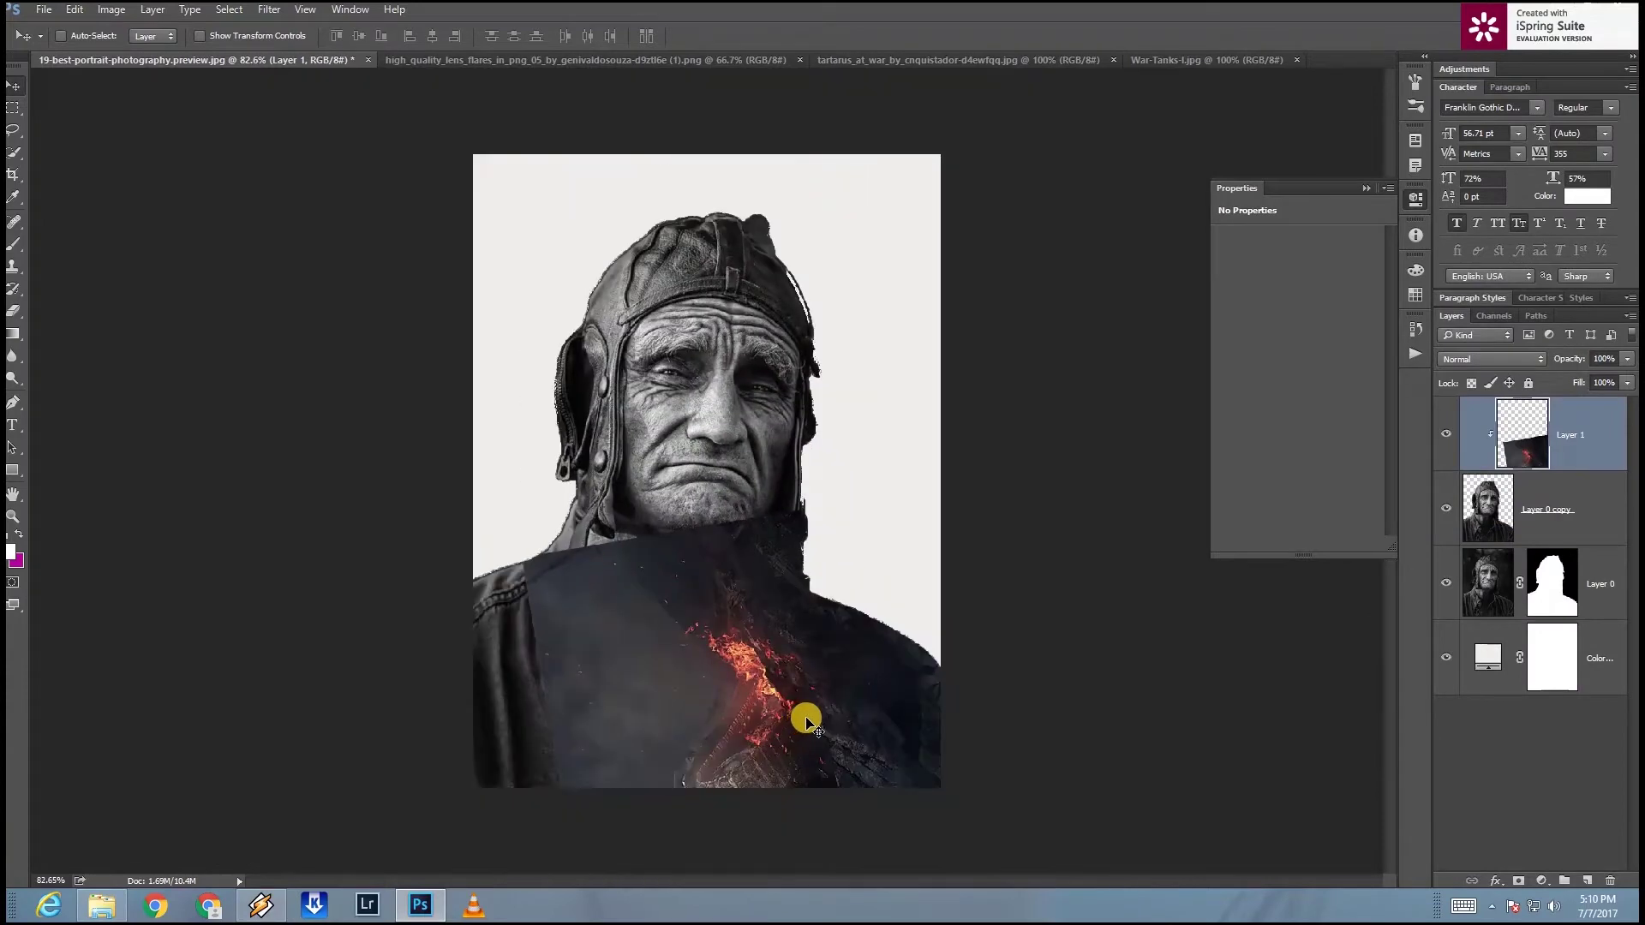
Step: Add a mask to the tank layer and draw gradient fades so the jacket shows
{"action": "left_click", "coordinate": [1519, 880]}
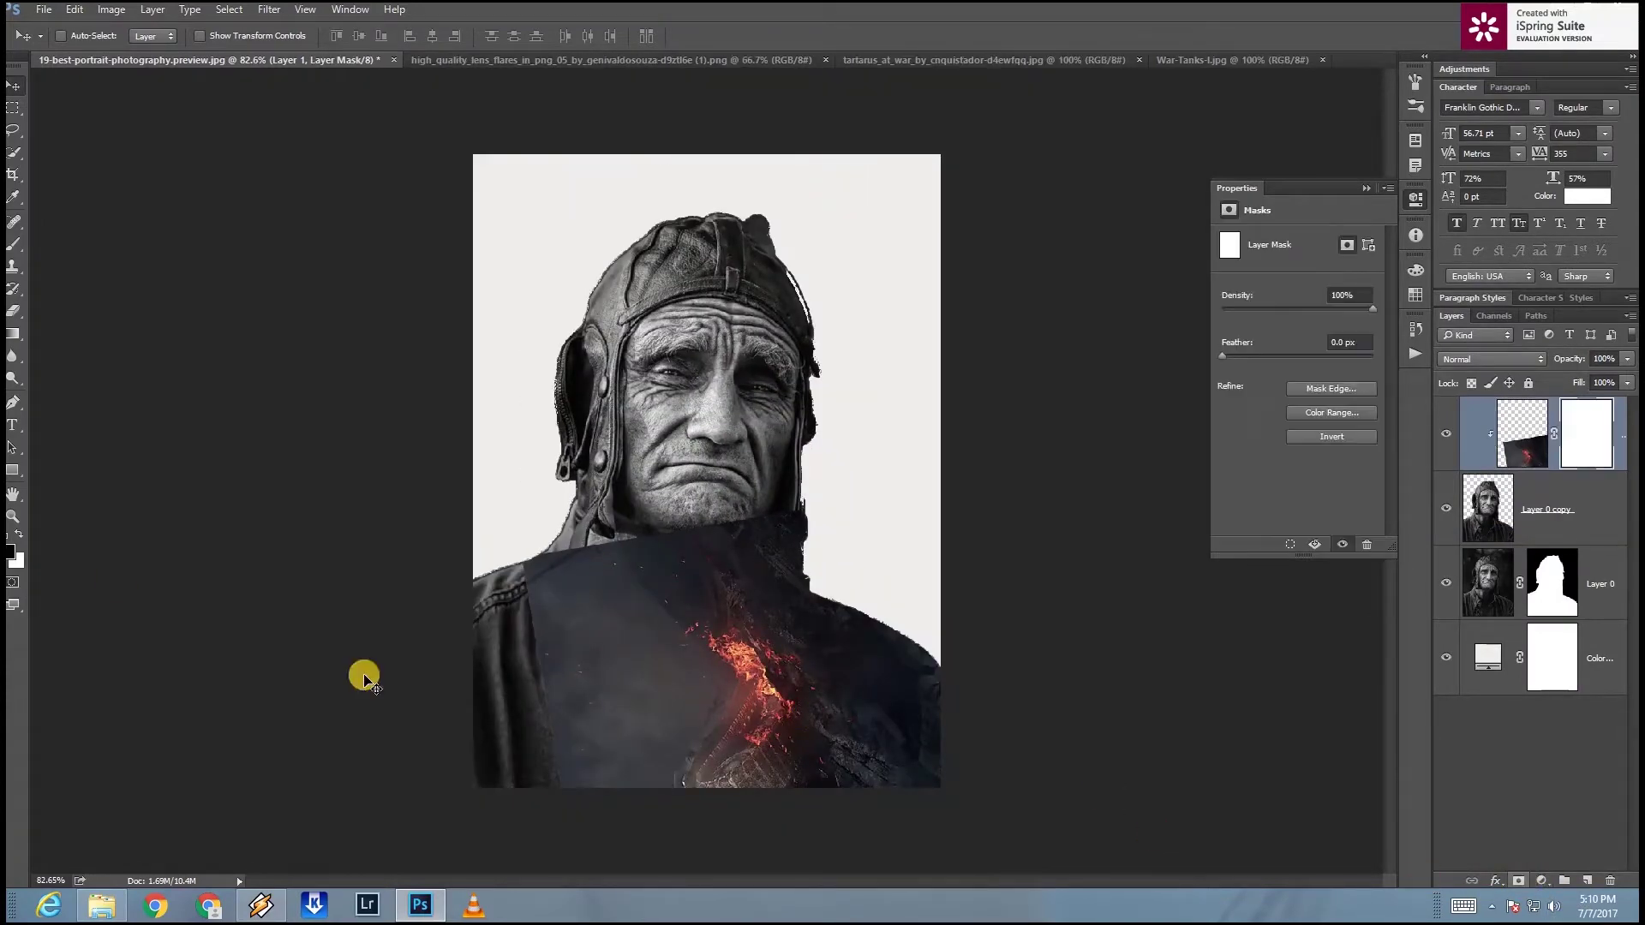
{"action": "left_click", "coordinate": [16, 336]}
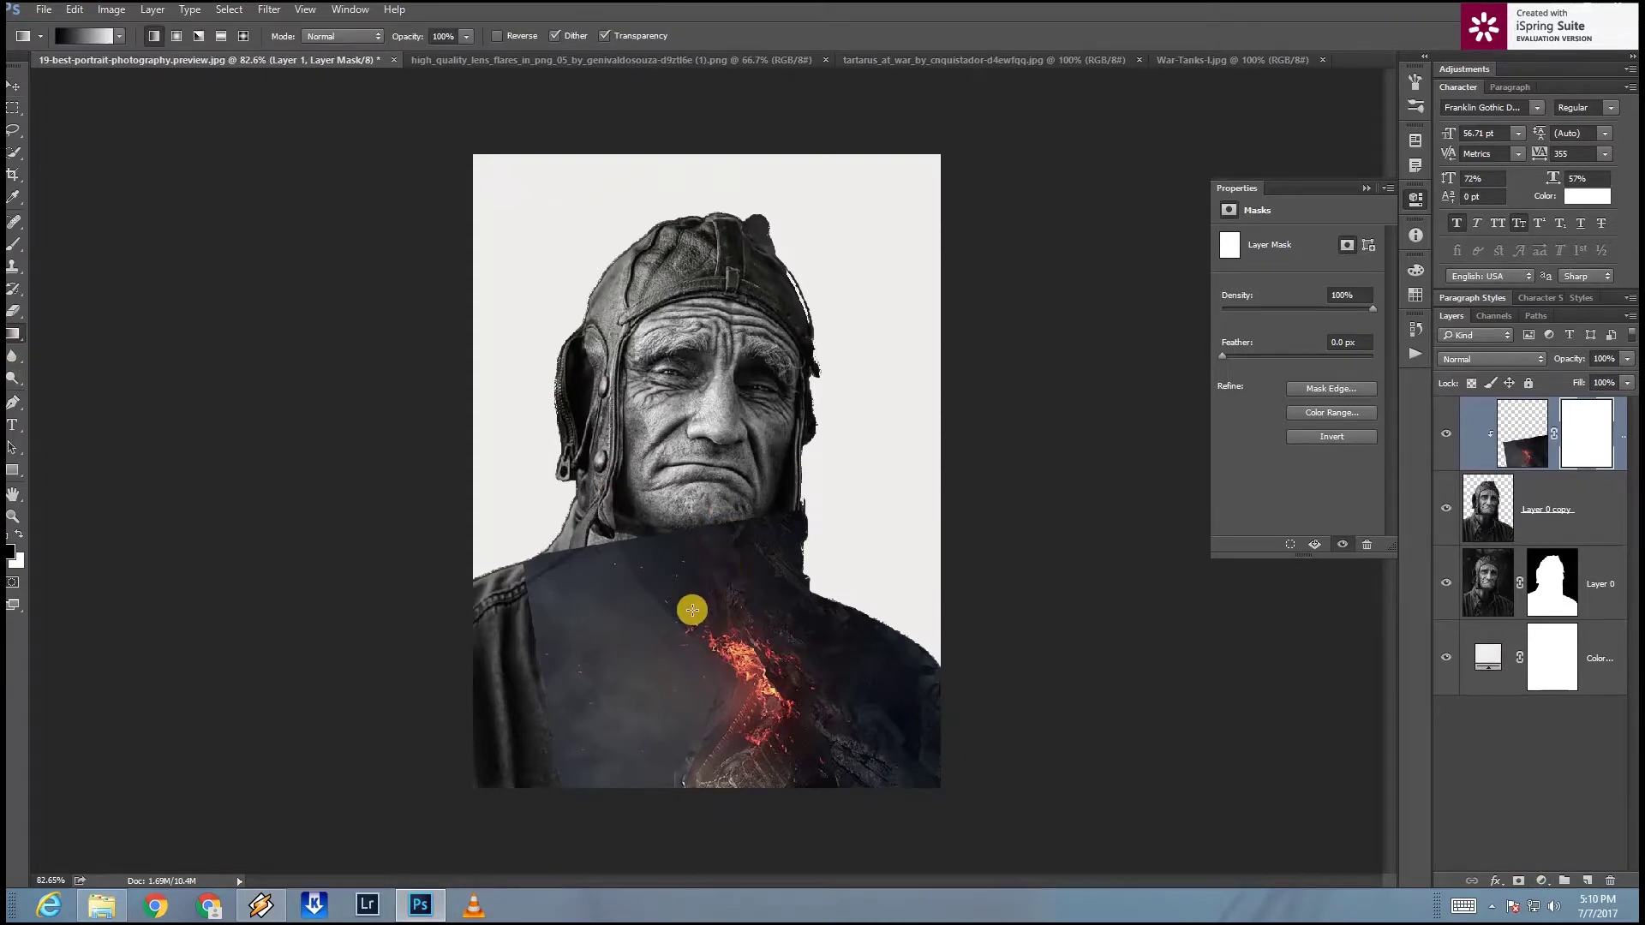
{"action": "left_click_drag", "start_coordinate": [640, 684], "coordinate": [524, 566]}
{"action": "left_click_drag", "start_coordinate": [606, 741], "coordinate": [674, 783]}
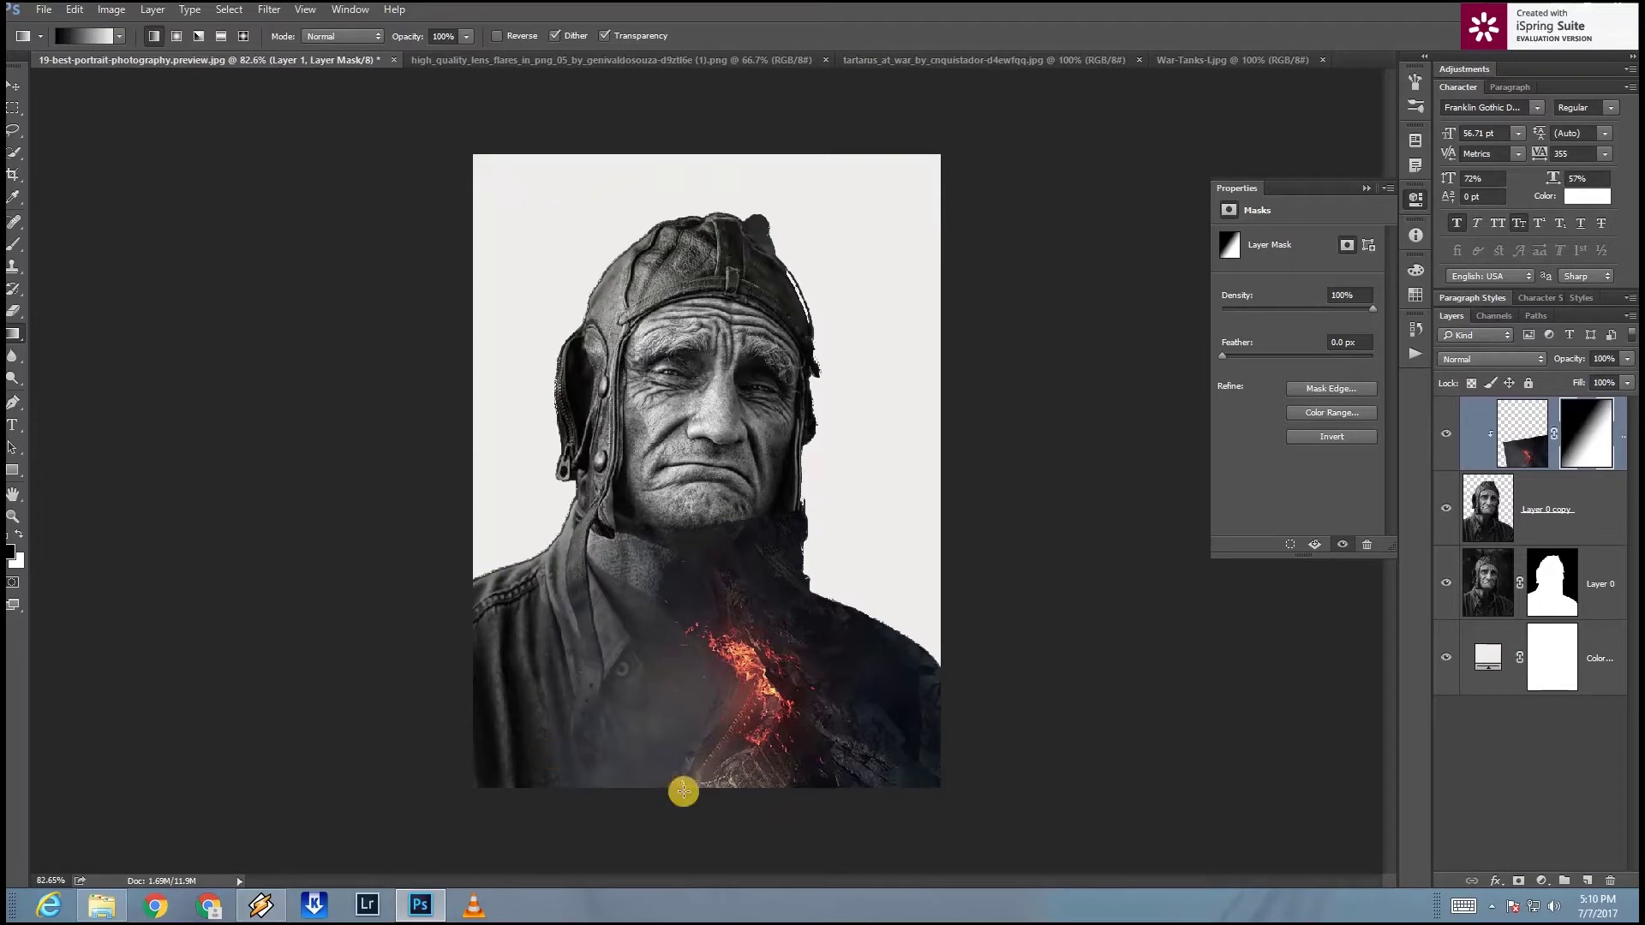
{"action": "left_click_drag", "start_coordinate": [722, 460], "coordinate": [796, 553]}
{"action": "key", "text": "ctrl+z"}
{"action": "key", "text": "ctrl+z"}
{"action": "key", "text": "ctrl+z"}
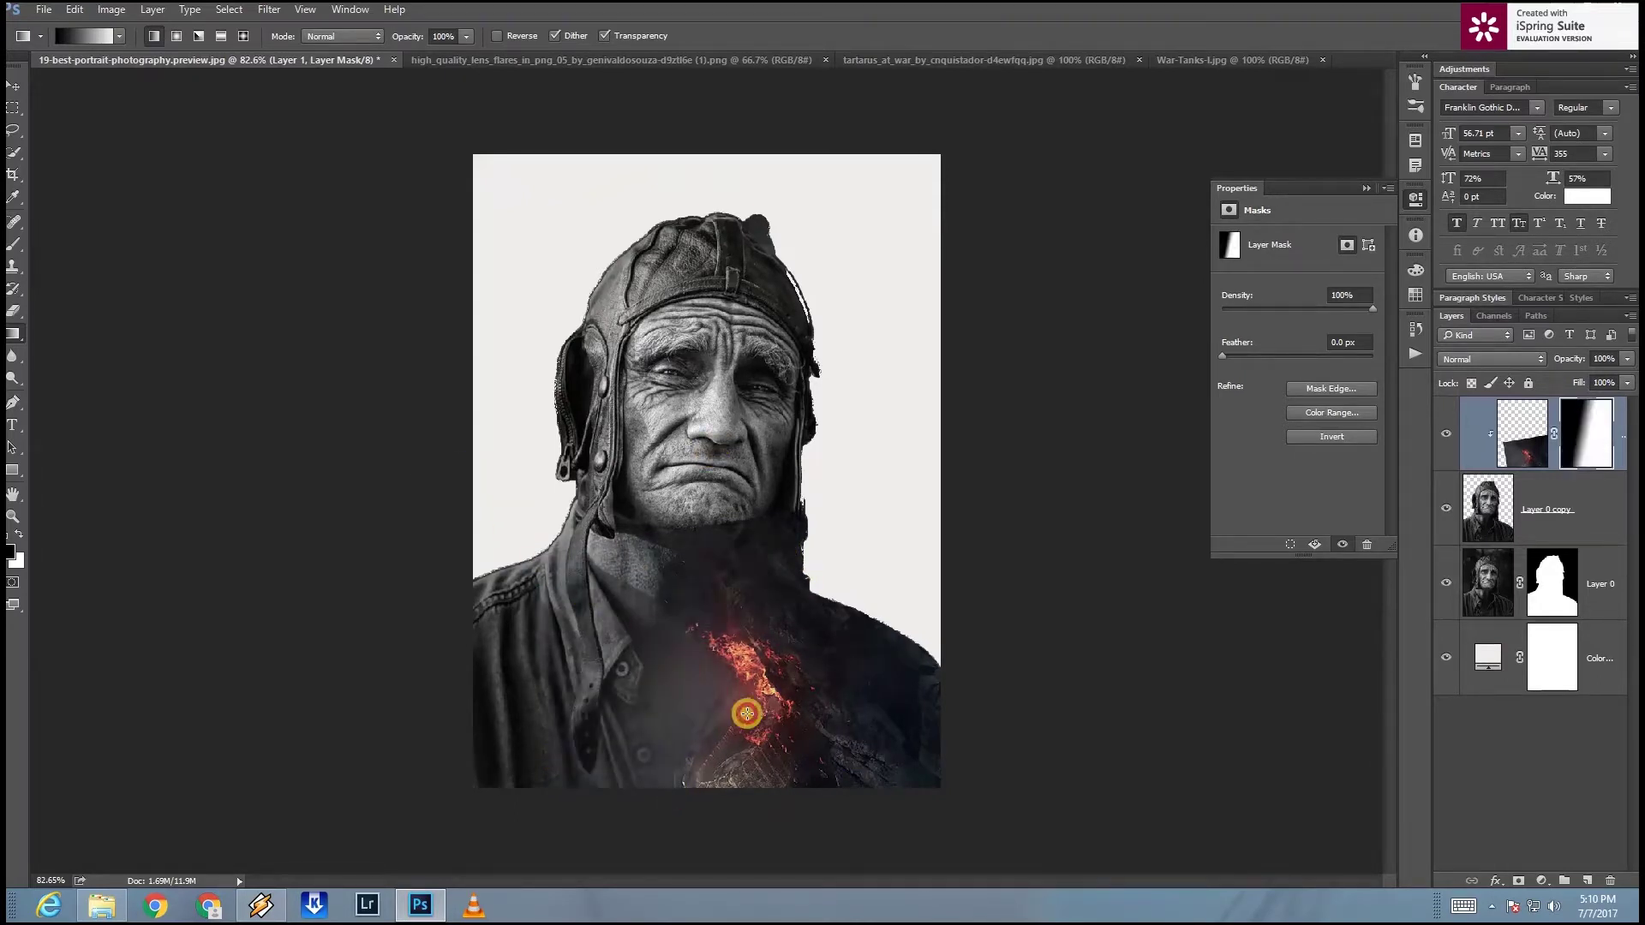
{"action": "key", "text": "ctrl+z"}
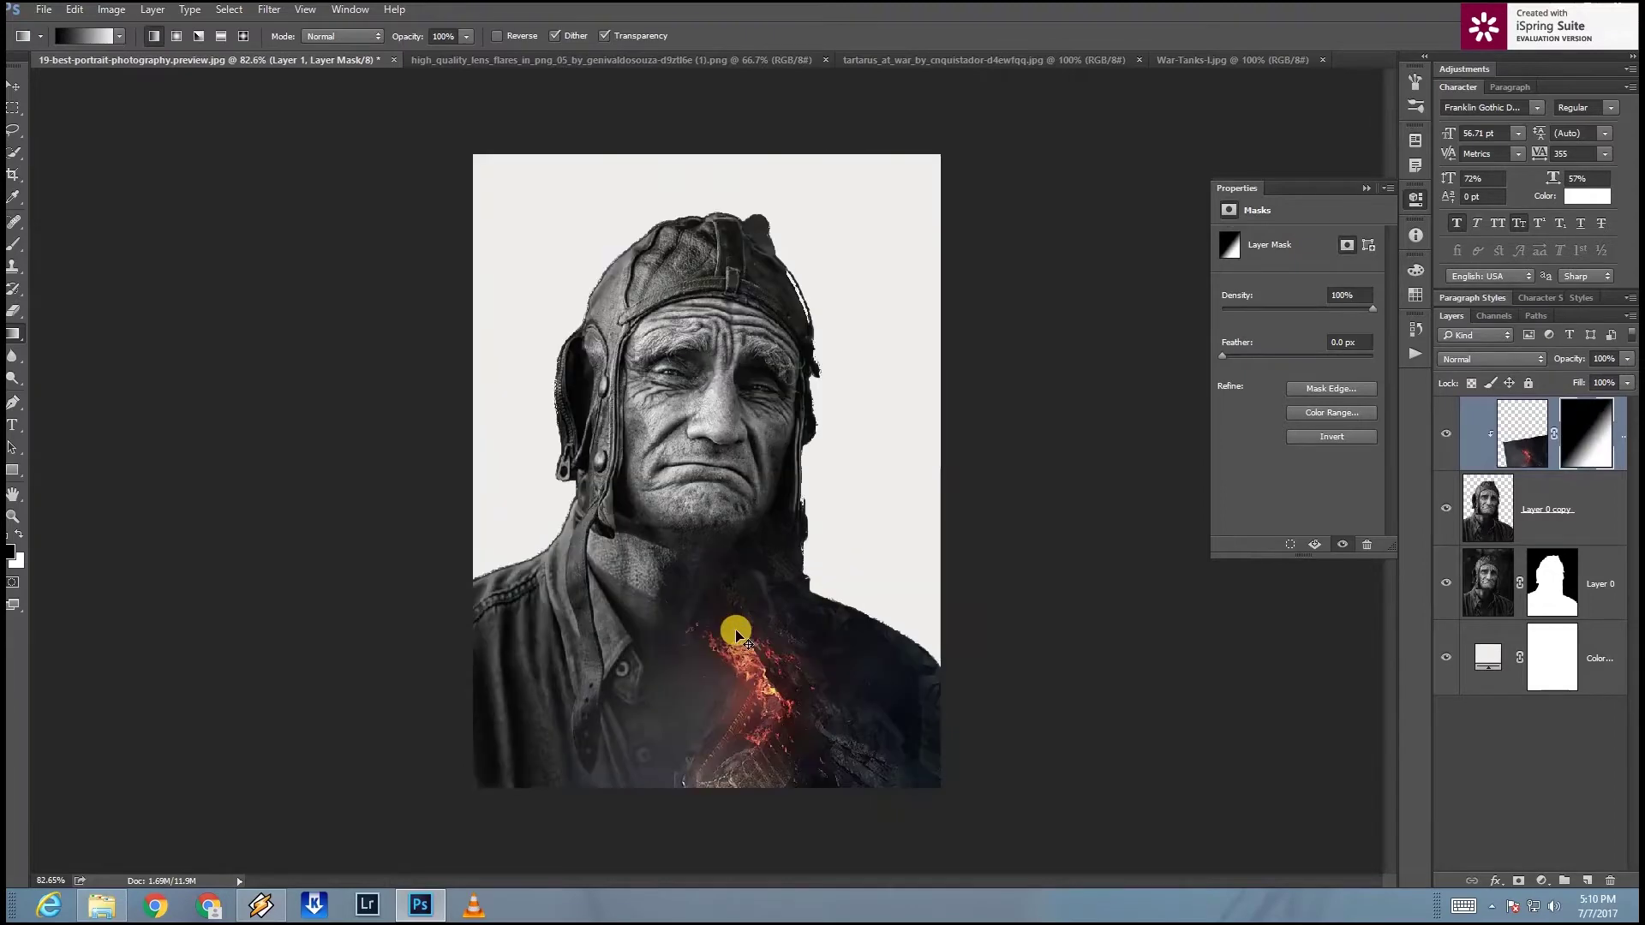
Step: Reposition the fire layer so it sits over the chest
{"action": "key", "text": "v"}
{"action": "left_click_drag", "start_coordinate": [735, 633], "coordinate": [765, 677]}
{"action": "scroll", "coordinate": [813, 703], "scroll_direction": "down", "scroll_amount": 1}
{"action": "mouse_move", "coordinate": [836, 719]}
{"action": "left_mouse_down"}
{"action": "mouse_move", "coordinate": [857, 677]}
{"action": "mouse_move", "coordinate": [801, 677]}
{"action": "mouse_move", "coordinate": [869, 677]}
{"action": "left_mouse_up"}
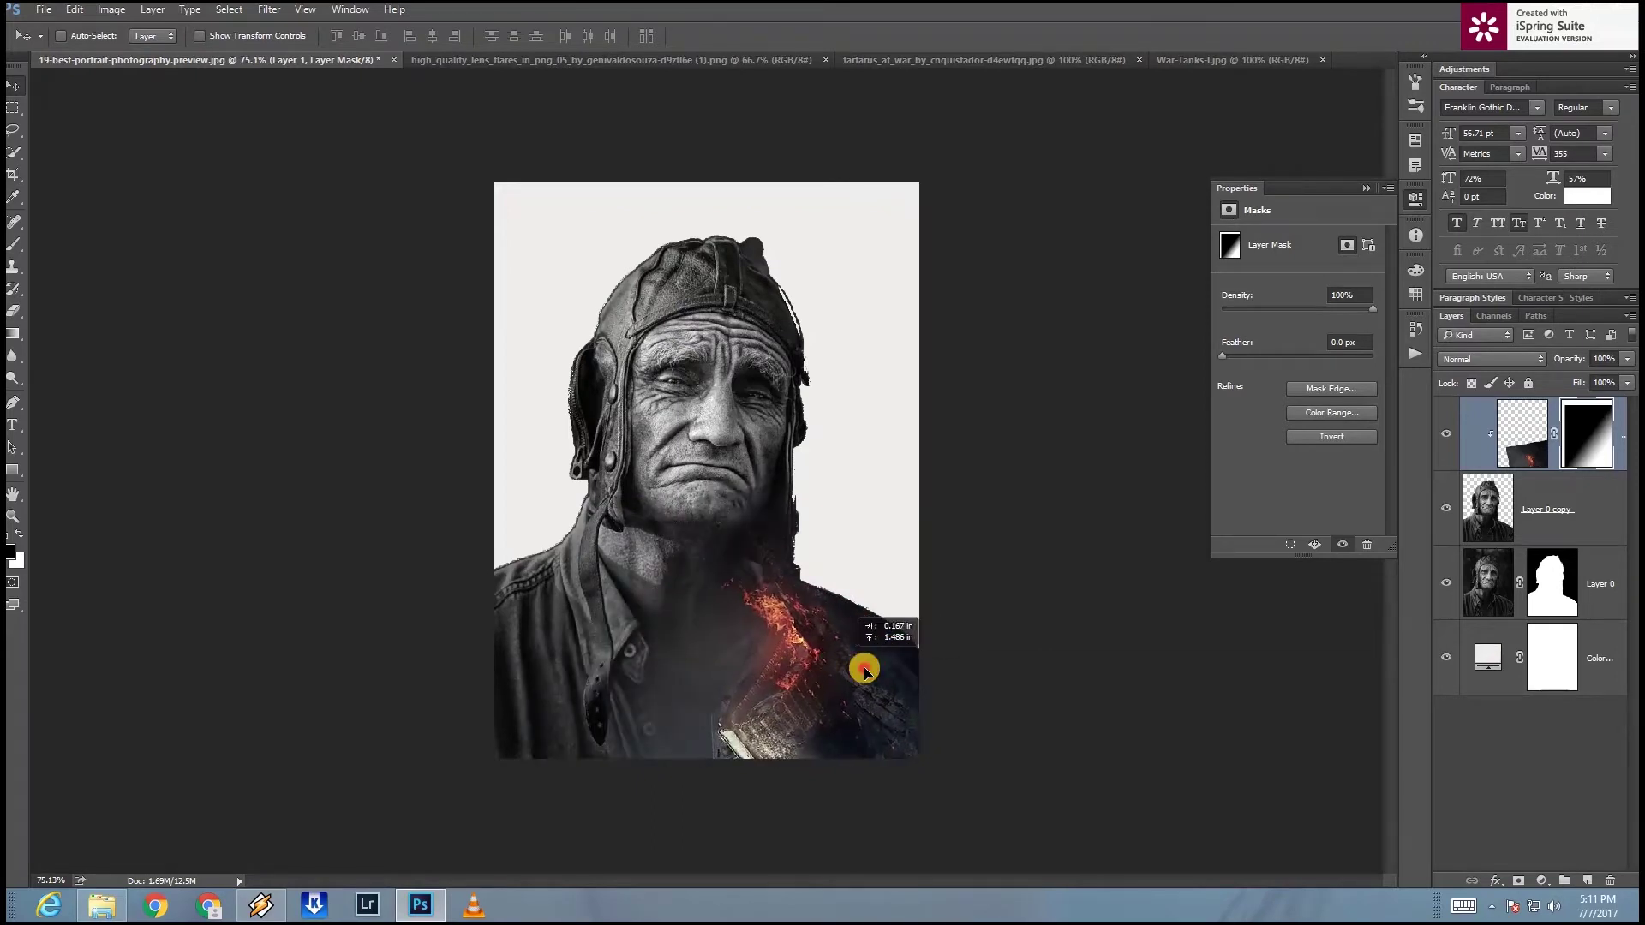
{"action": "left_click_drag", "start_coordinate": [869, 674], "coordinate": [754, 685]}
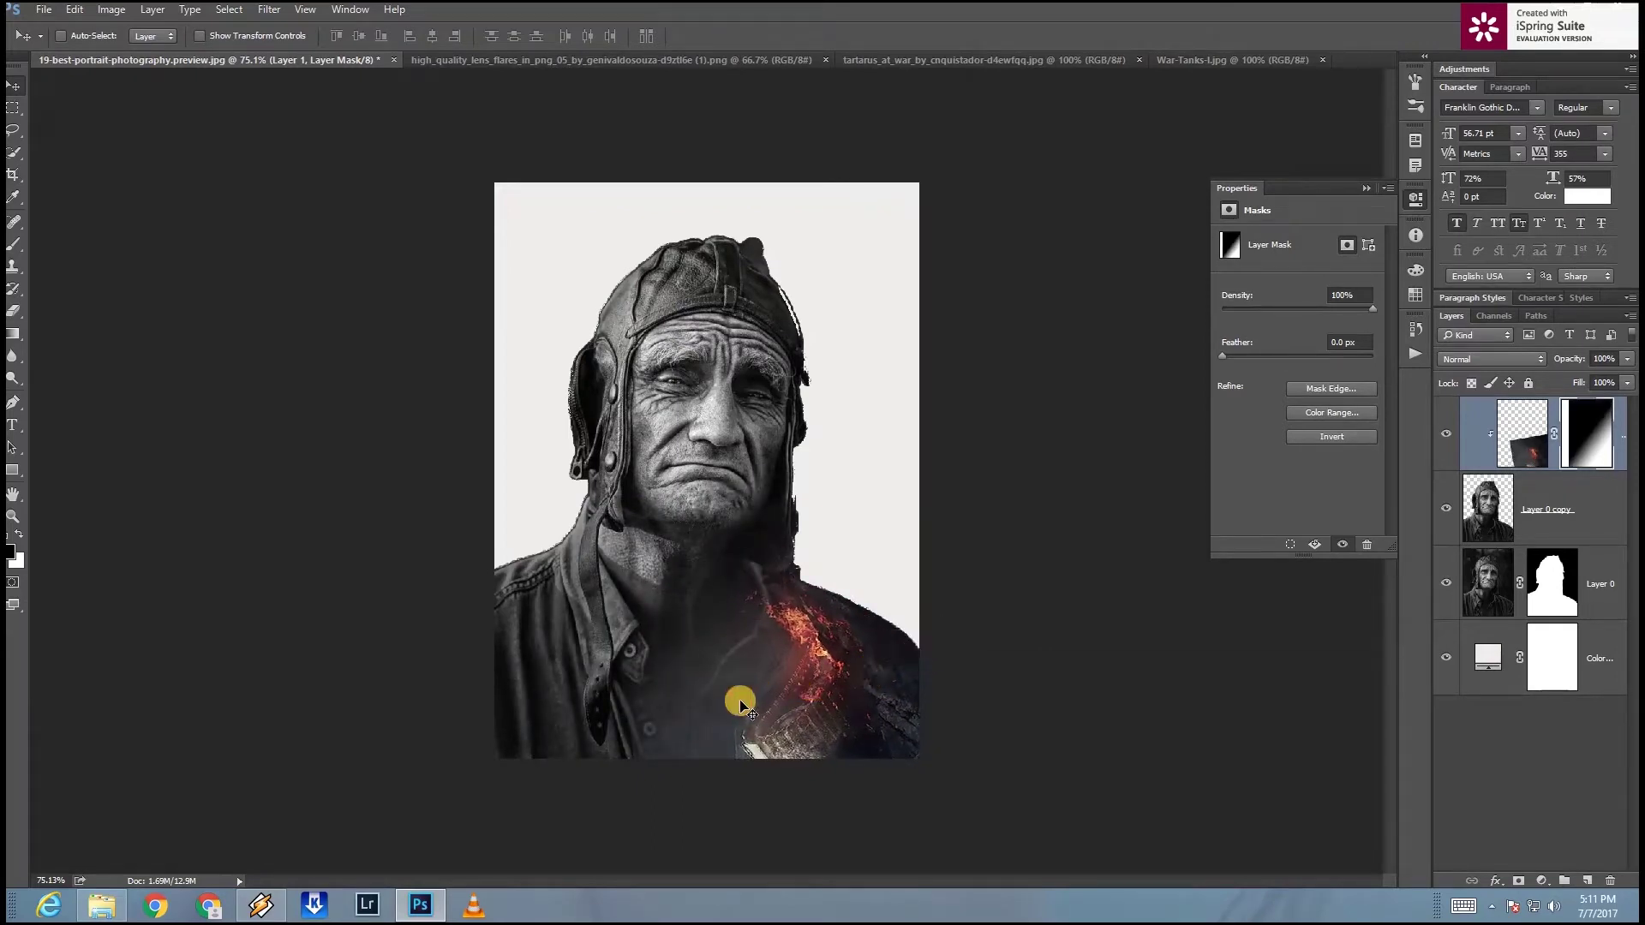
Step: Redraw the mask gradient to reveal more fire across the chest, then shift the layer up-left
{"action": "key", "text": "g"}
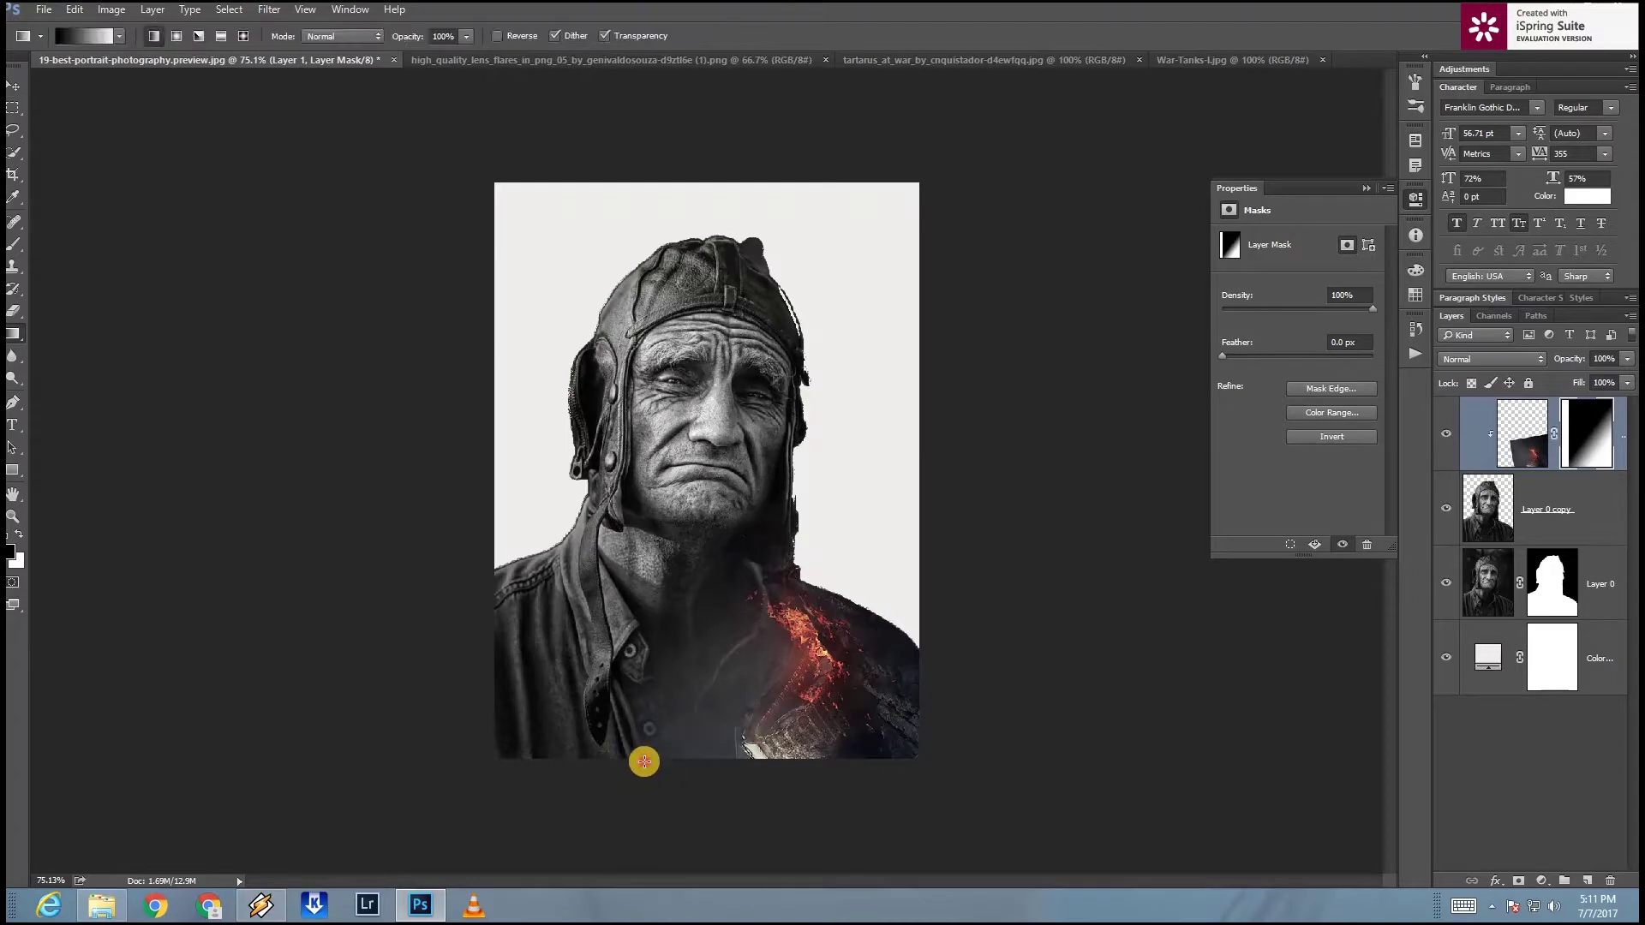
{"action": "left_click_drag", "start_coordinate": [695, 758], "coordinate": [671, 713]}
{"action": "left_click_drag", "start_coordinate": [580, 661], "coordinate": [749, 745]}
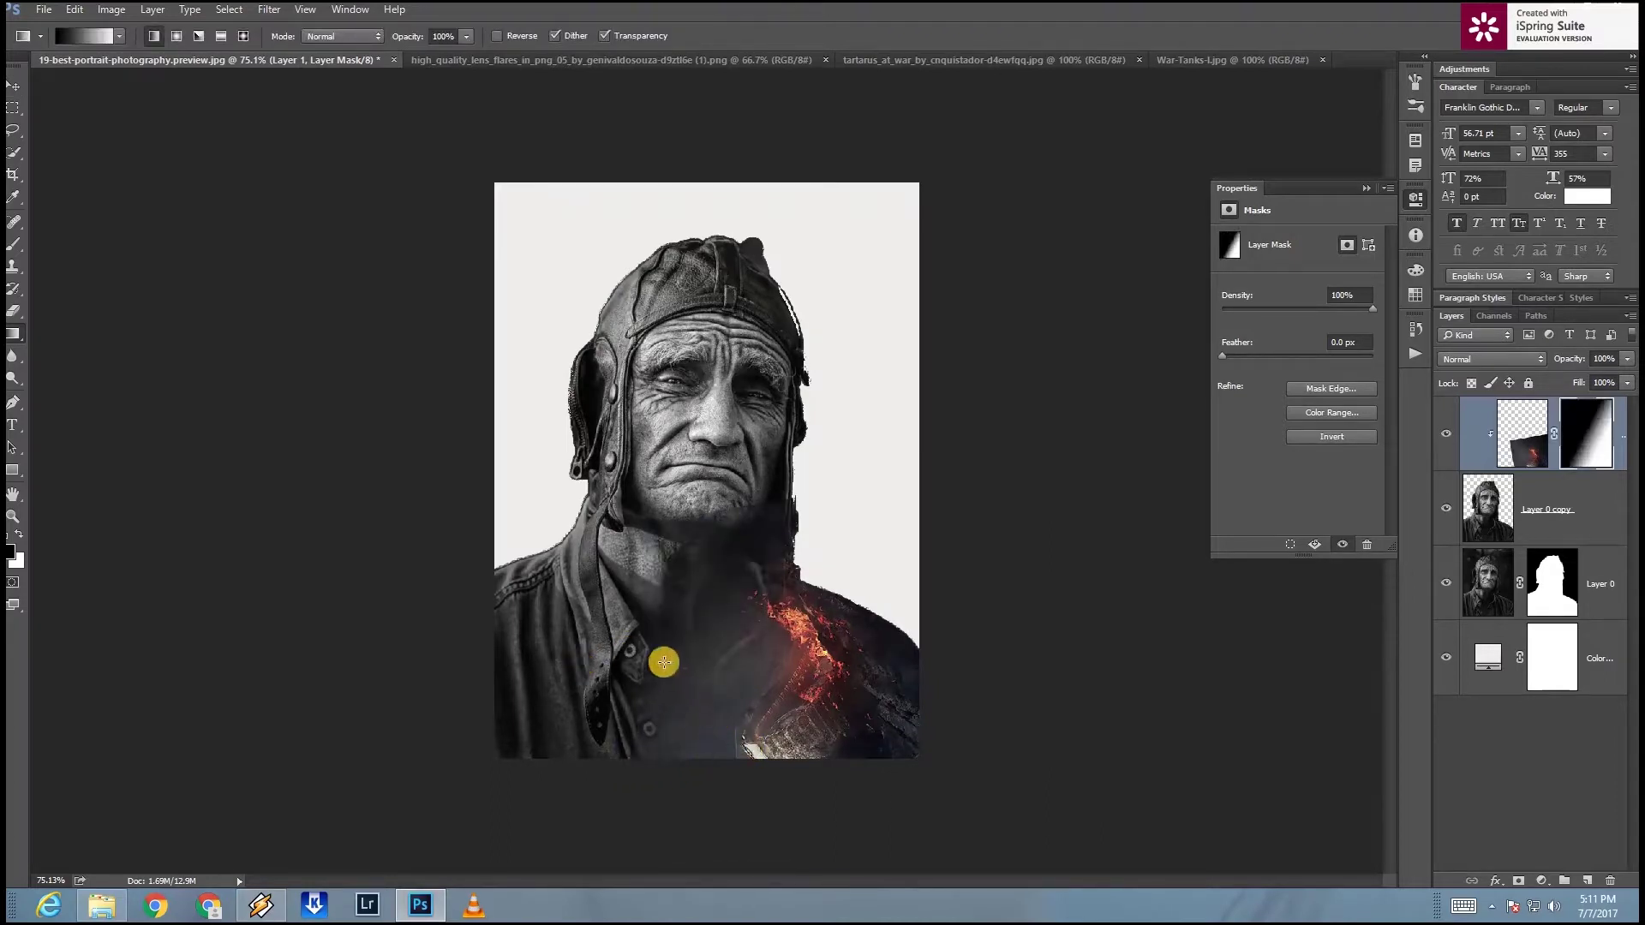
{"action": "mouse_move", "coordinate": [691, 569]}
{"action": "left_mouse_down"}
{"action": "mouse_move", "coordinate": [687, 621]}
{"action": "mouse_move", "coordinate": [814, 749]}
{"action": "left_mouse_up"}
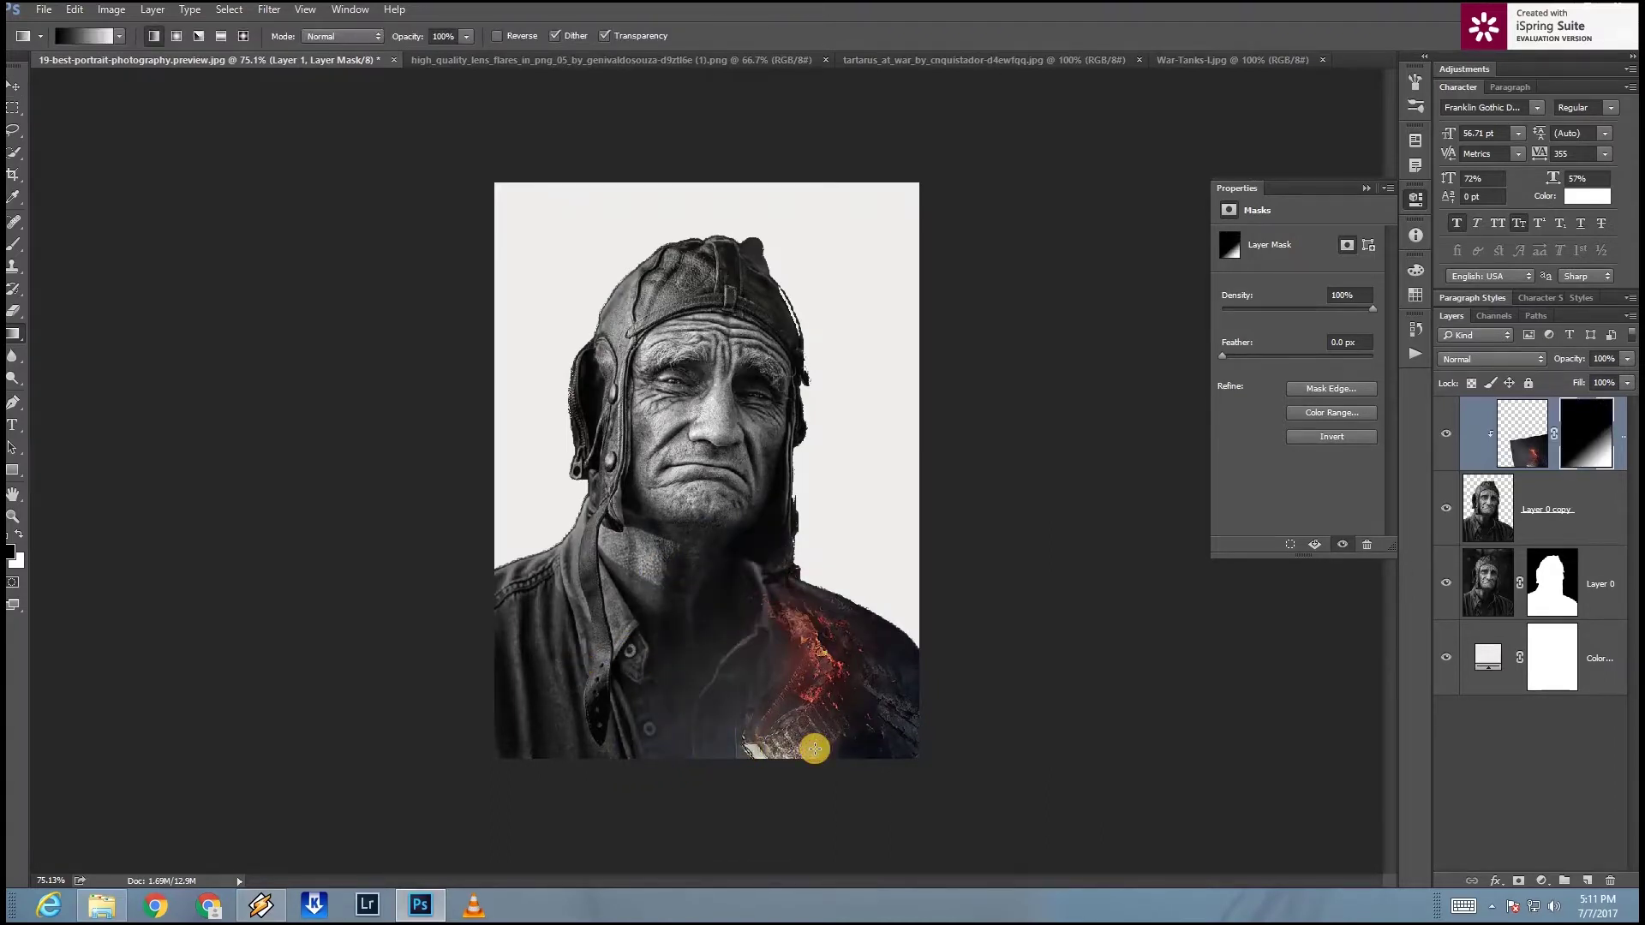
{"action": "left_click_drag", "start_coordinate": [664, 657], "coordinate": [714, 702]}
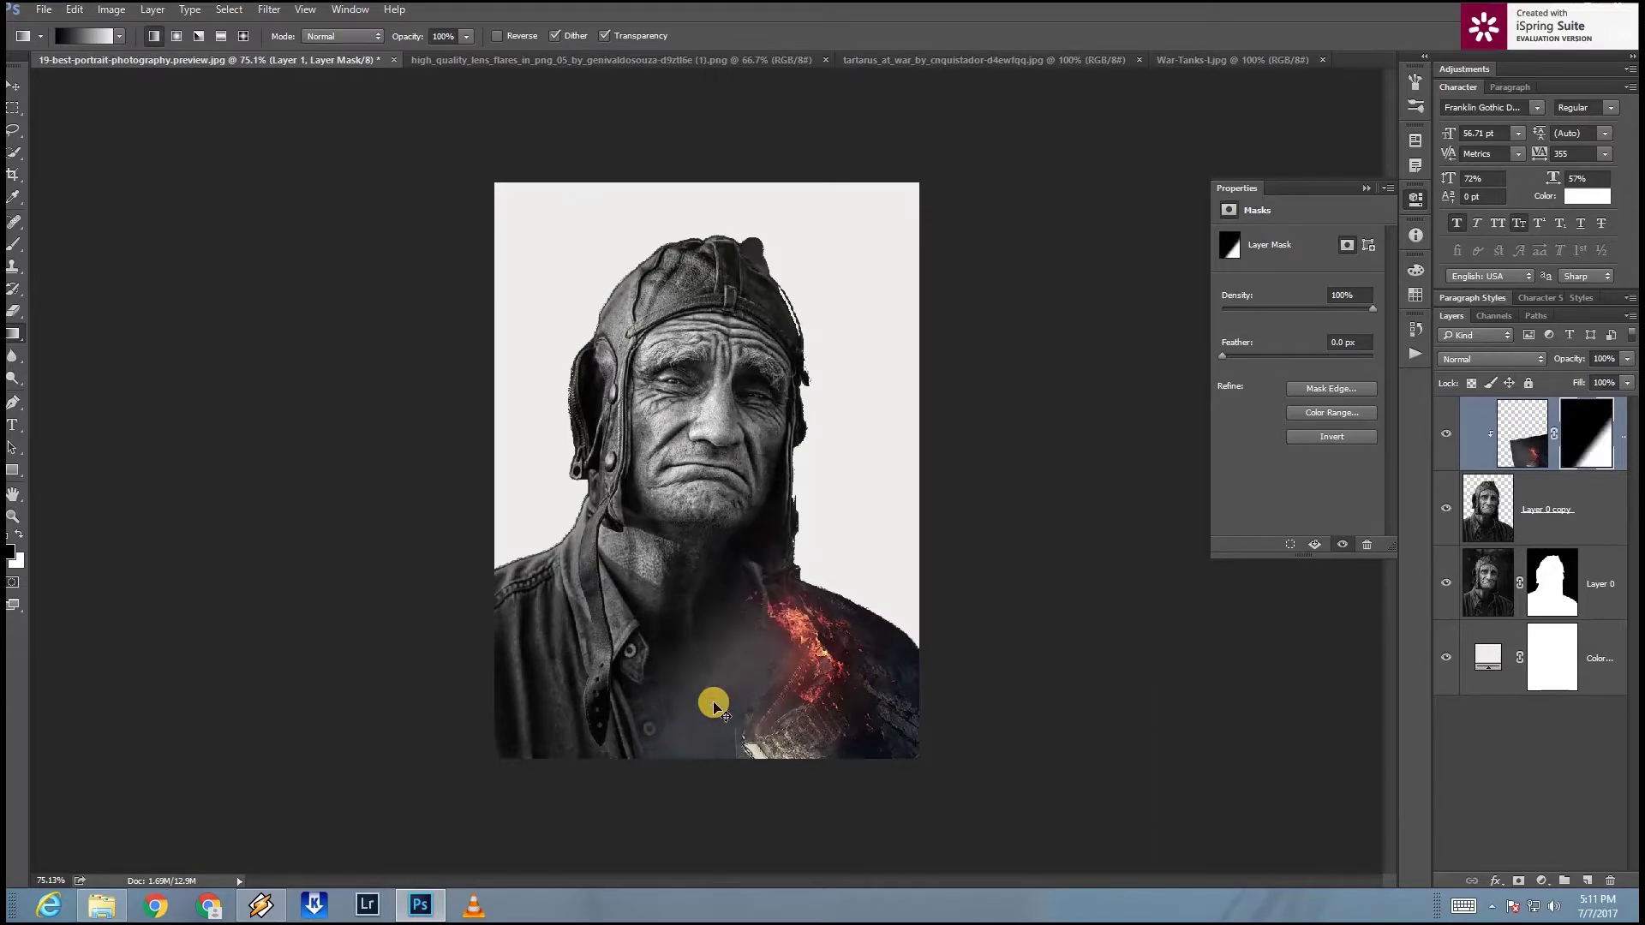
{"action": "left_click_drag", "start_coordinate": [676, 682], "coordinate": [752, 737]}
{"action": "key", "text": "ctrl+plus"}
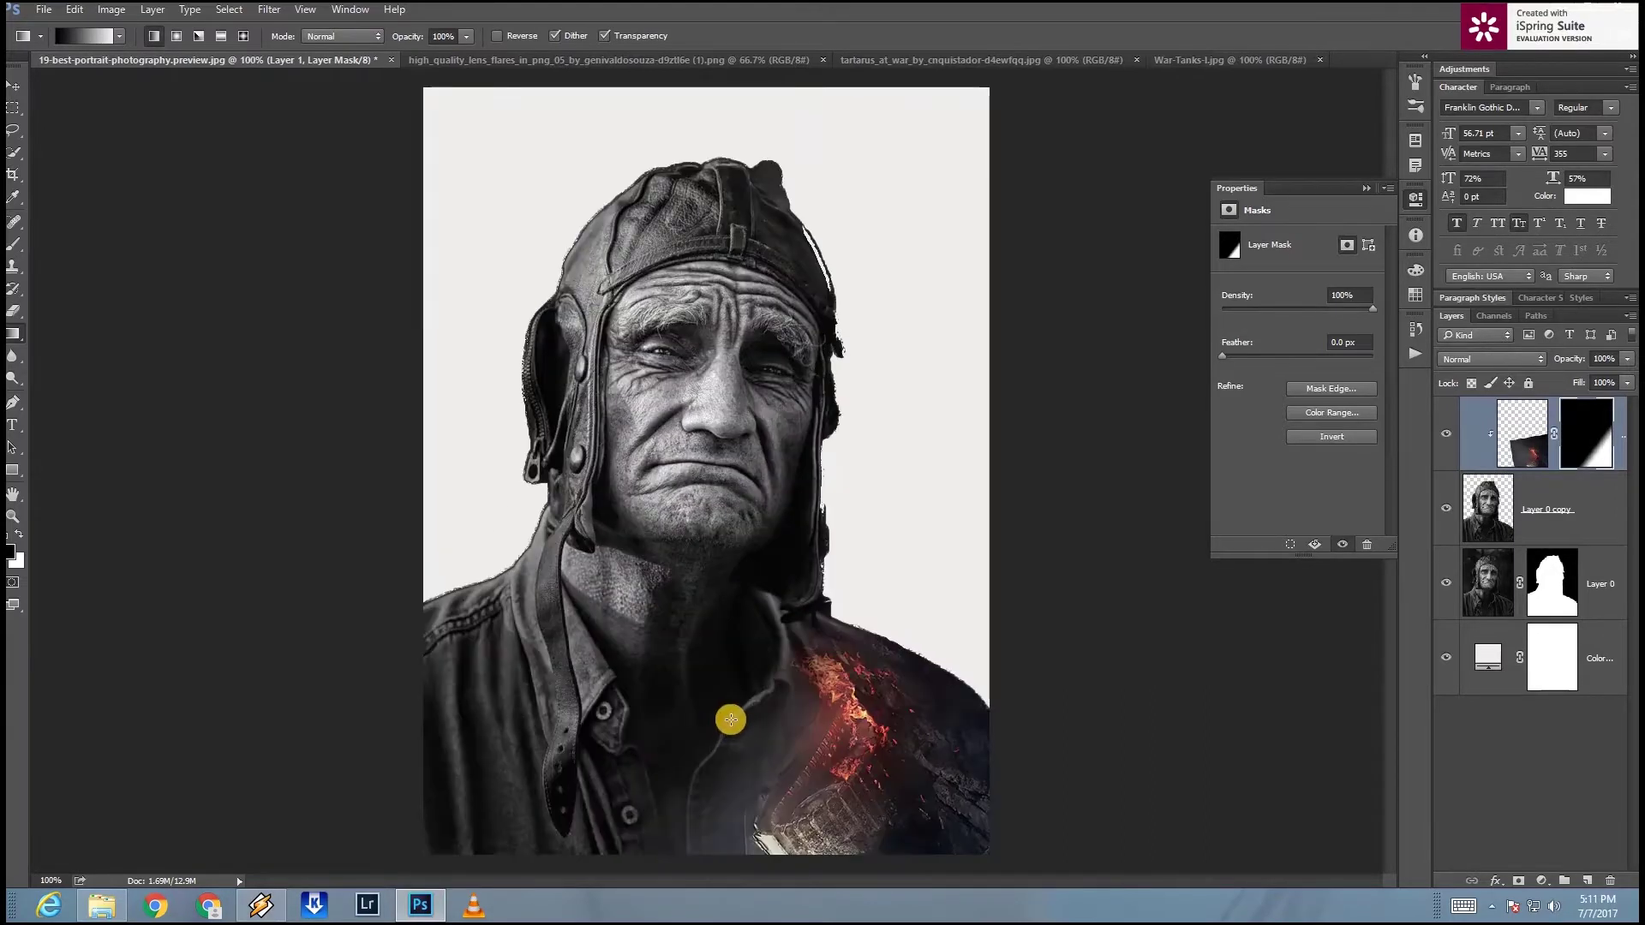
{"action": "left_click_drag", "start_coordinate": [668, 651], "coordinate": [738, 742]}
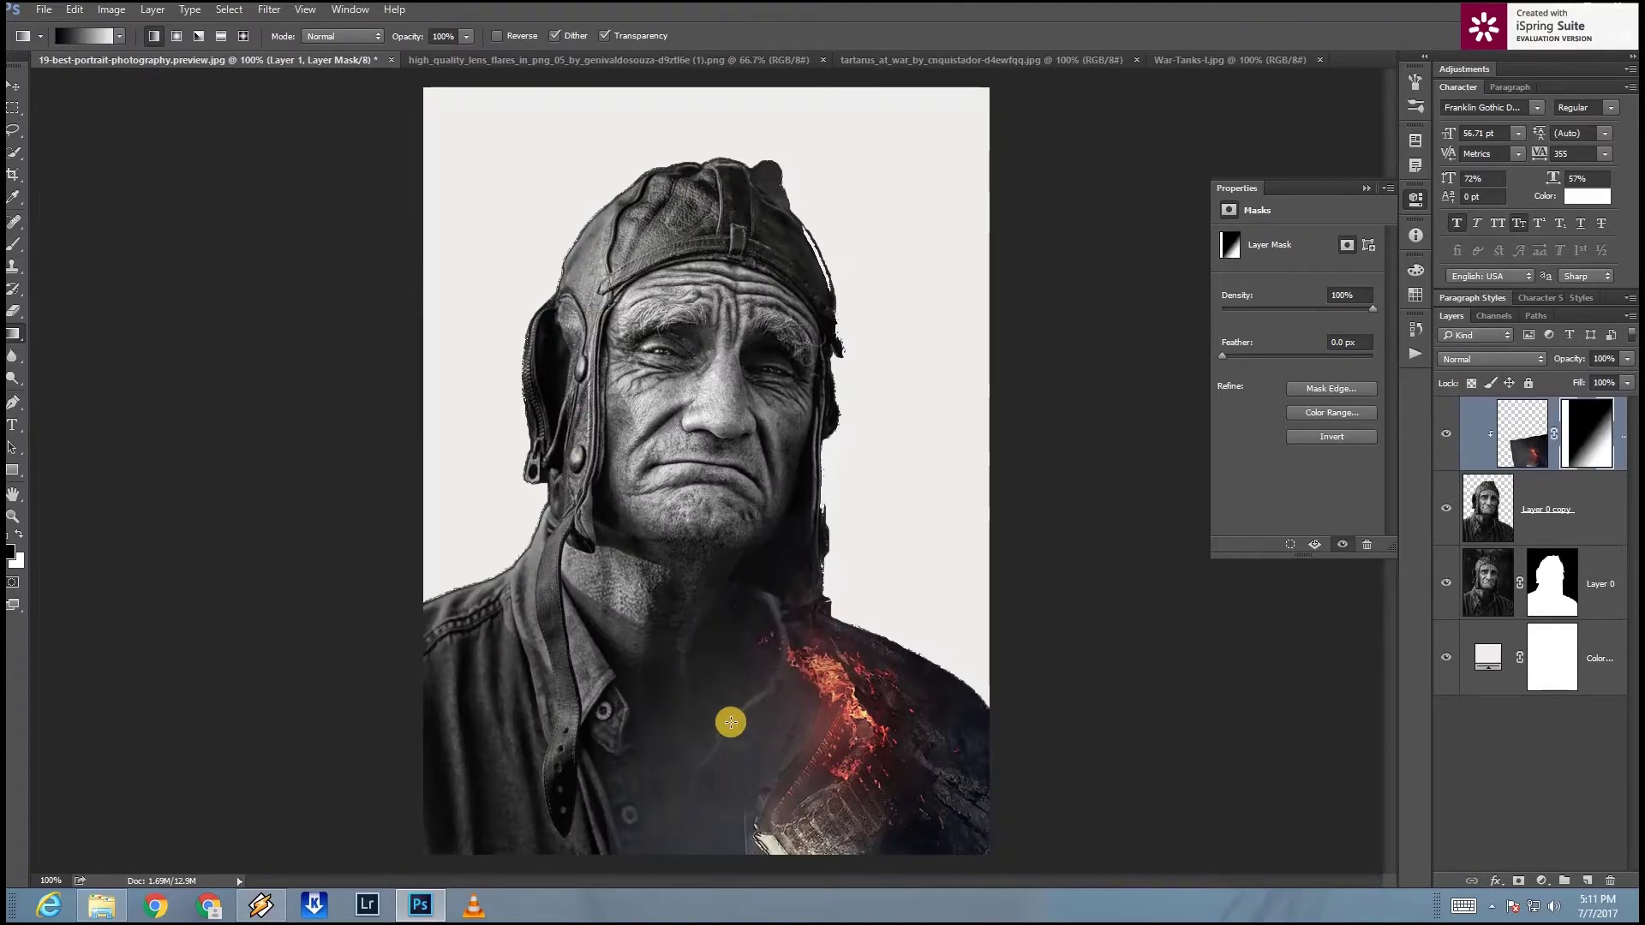
{"action": "key", "text": "v"}
{"action": "left_click_drag", "start_coordinate": [886, 805], "coordinate": [833, 765]}
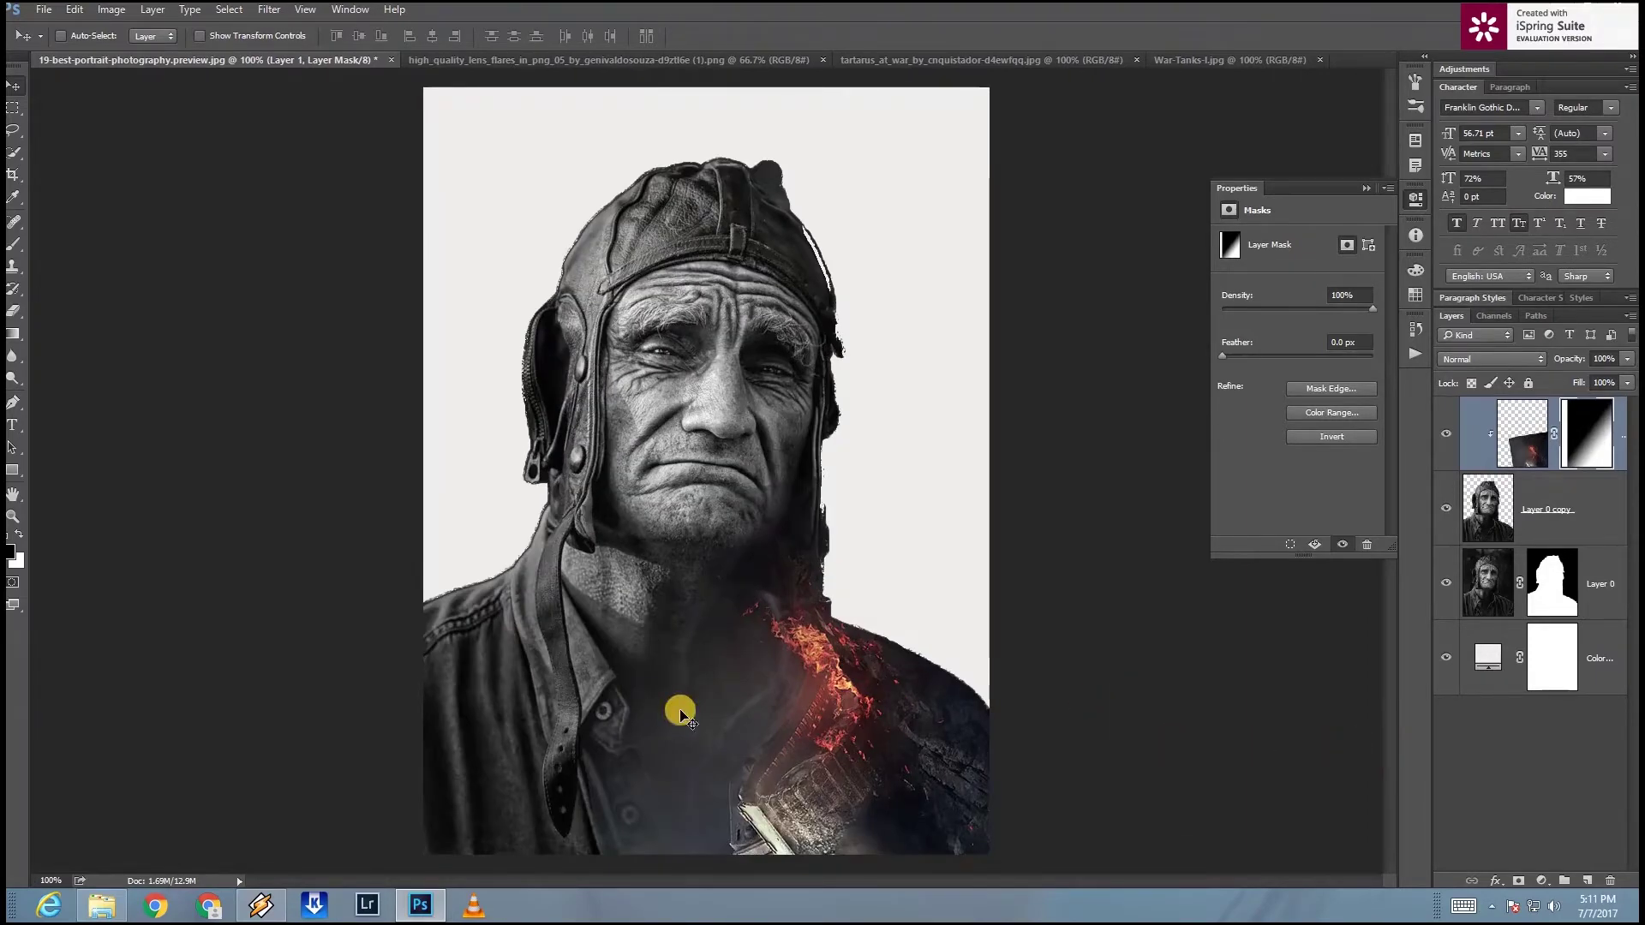
Step: Brush Layer 1's mask to hide smoke over the shirt, then softly restore some at 24% opacity
{"action": "key", "text": "b"}
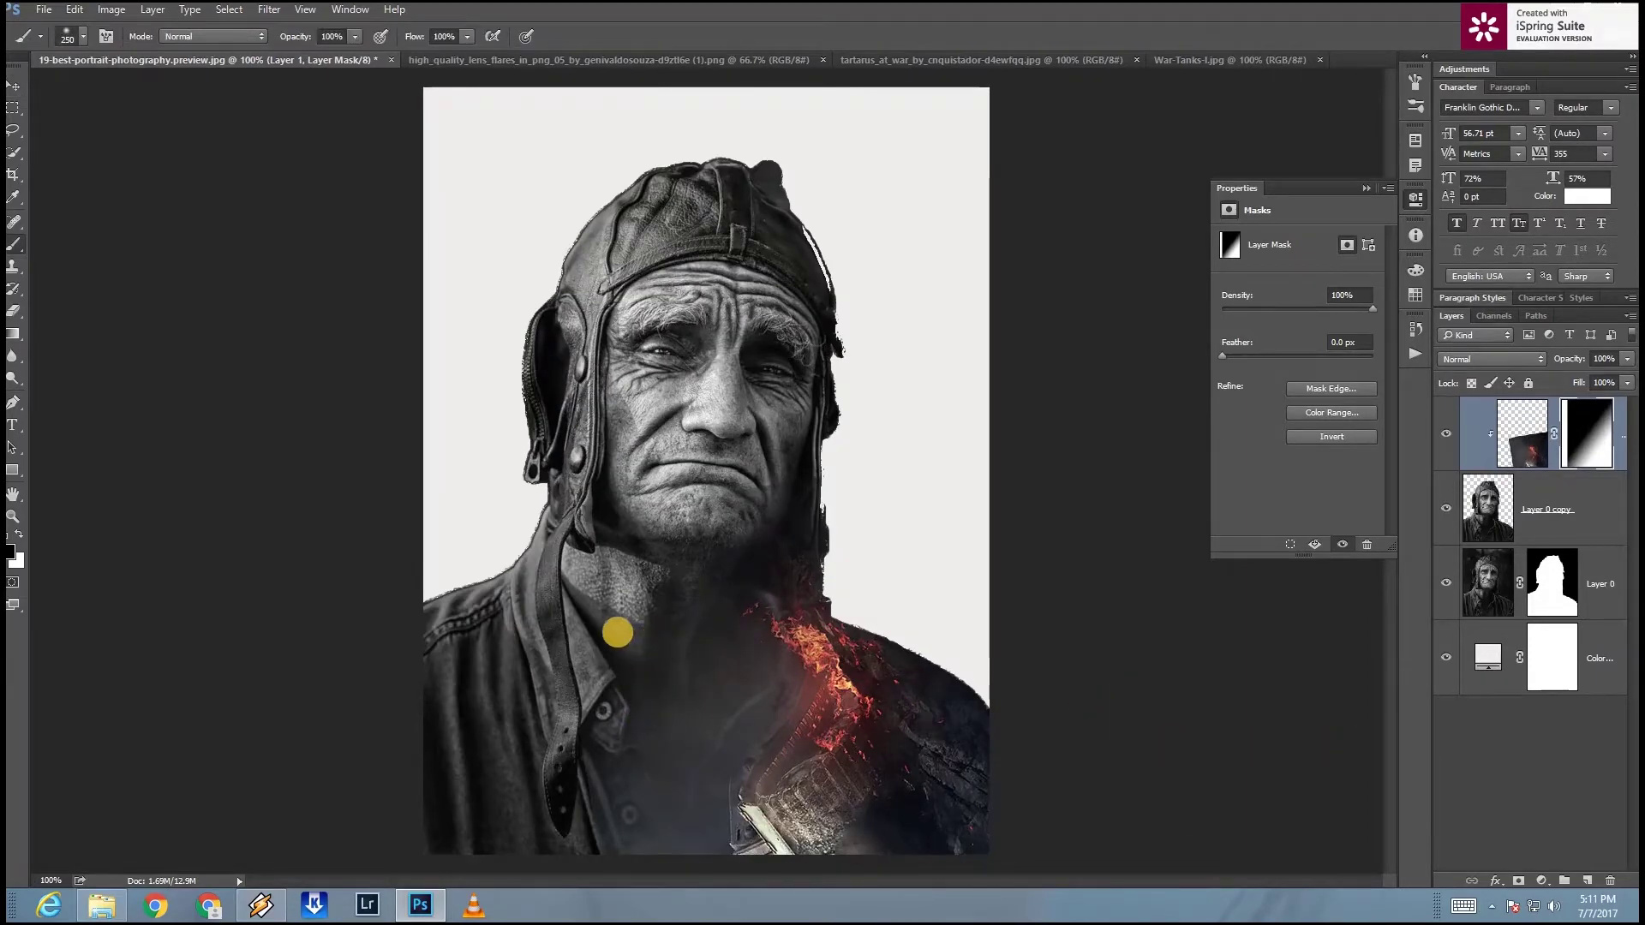
{"action": "key", "text": "x"}
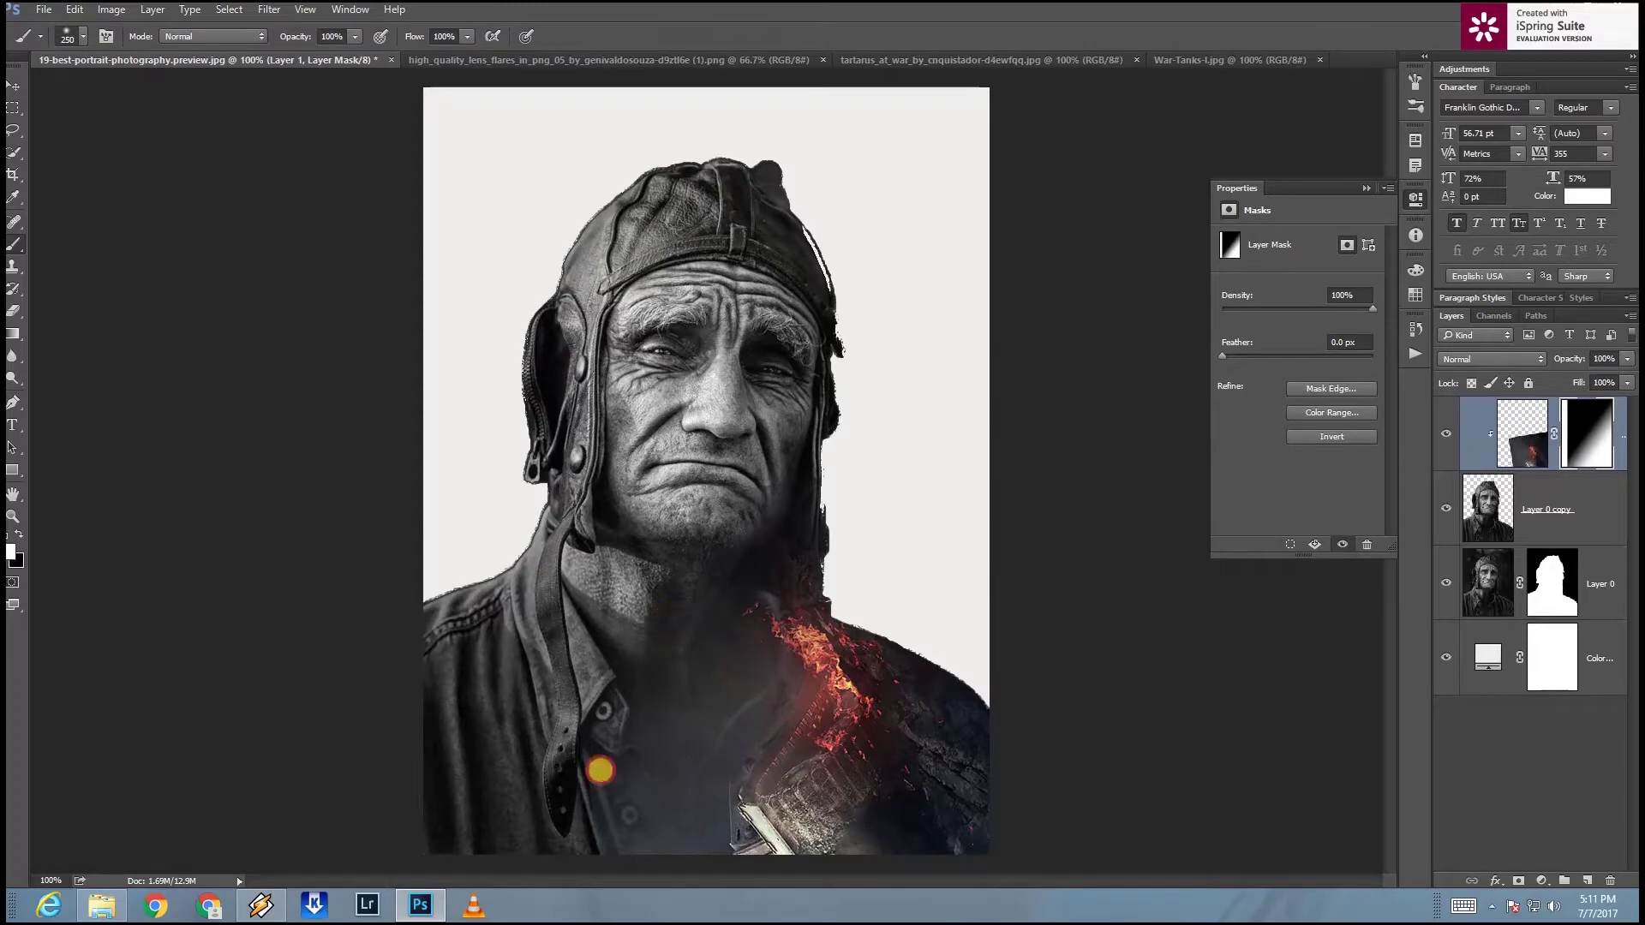
{"action": "left_click_drag", "start_coordinate": [601, 763], "coordinate": [705, 543]}
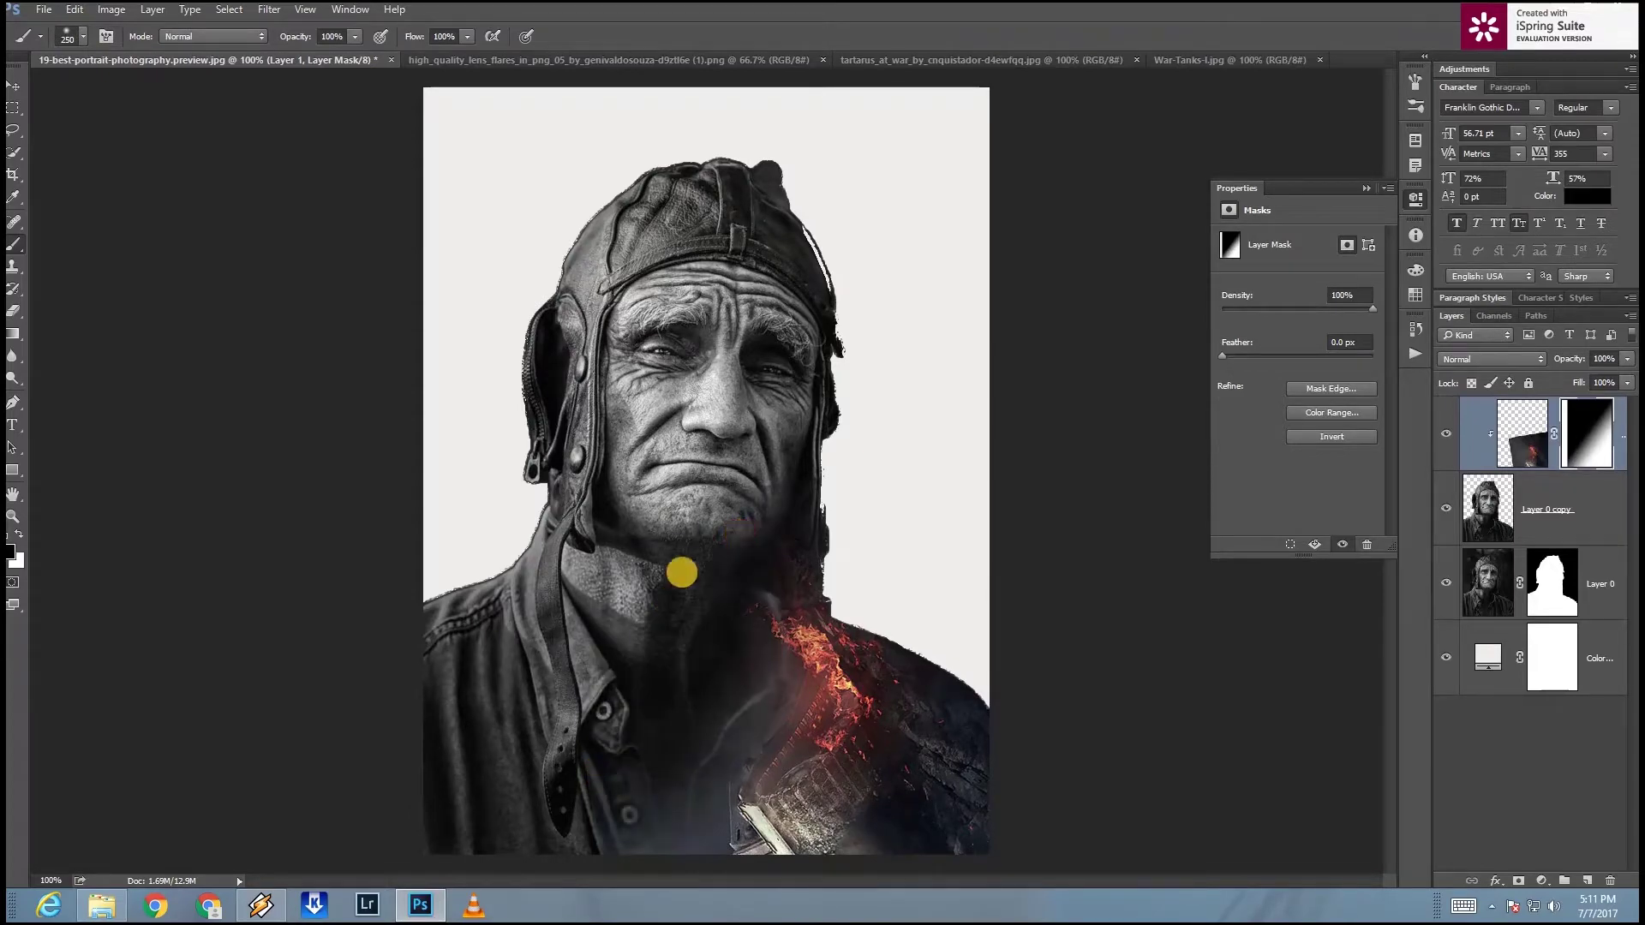
{"action": "left_click_drag", "start_coordinate": [620, 754], "coordinate": [579, 821]}
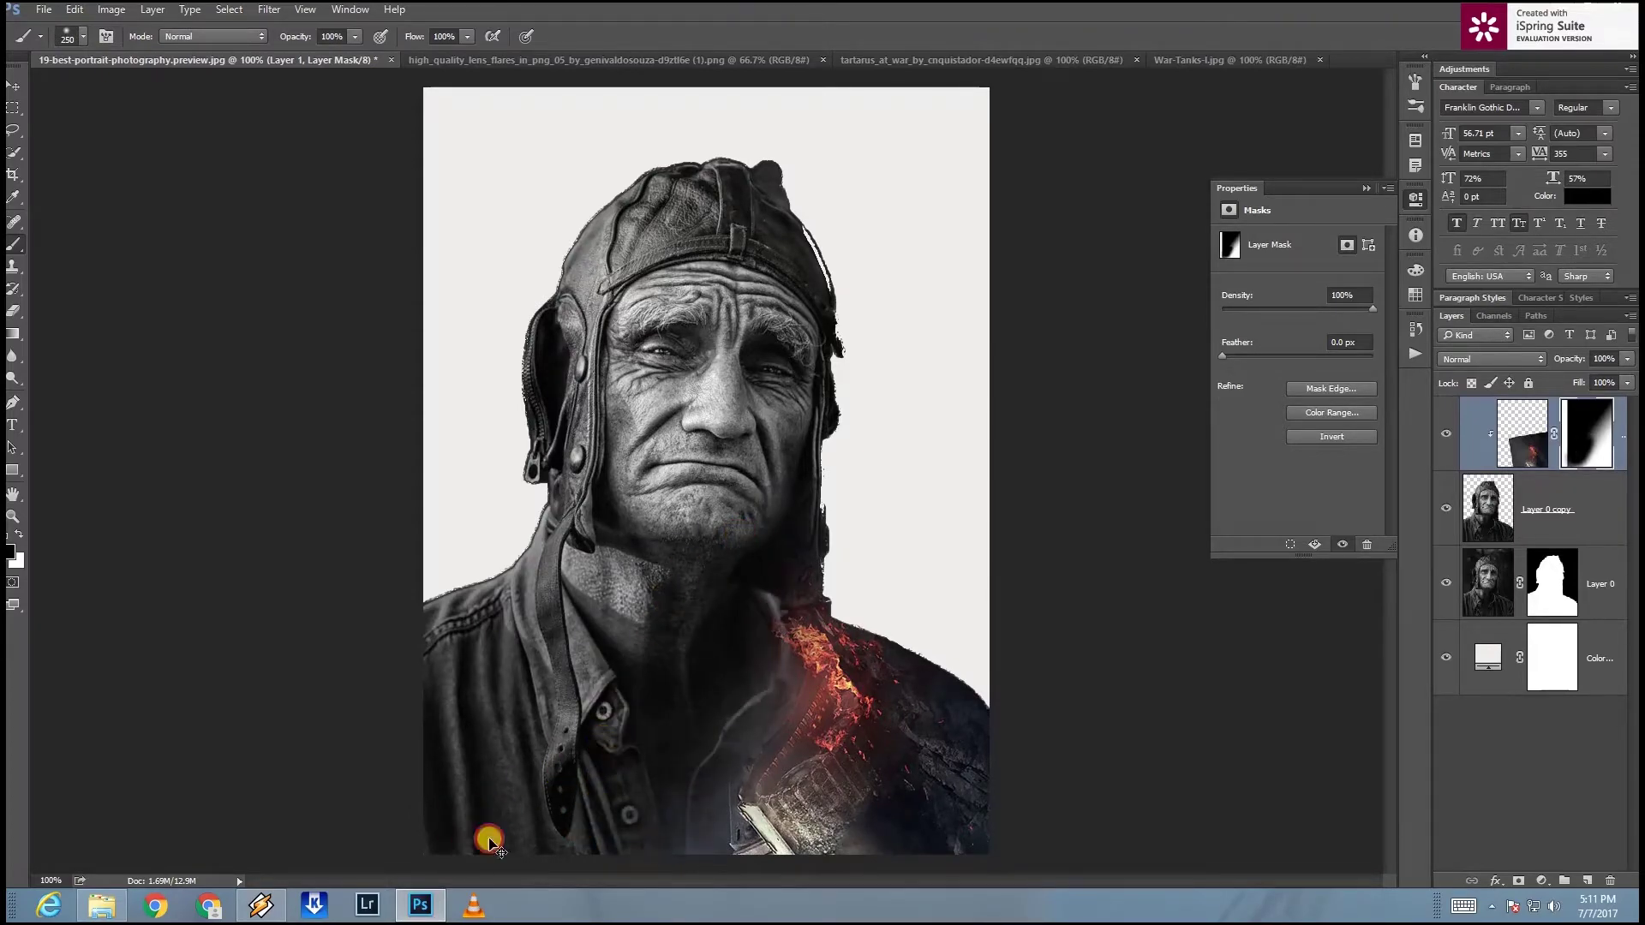
{"action": "key", "text": "x"}
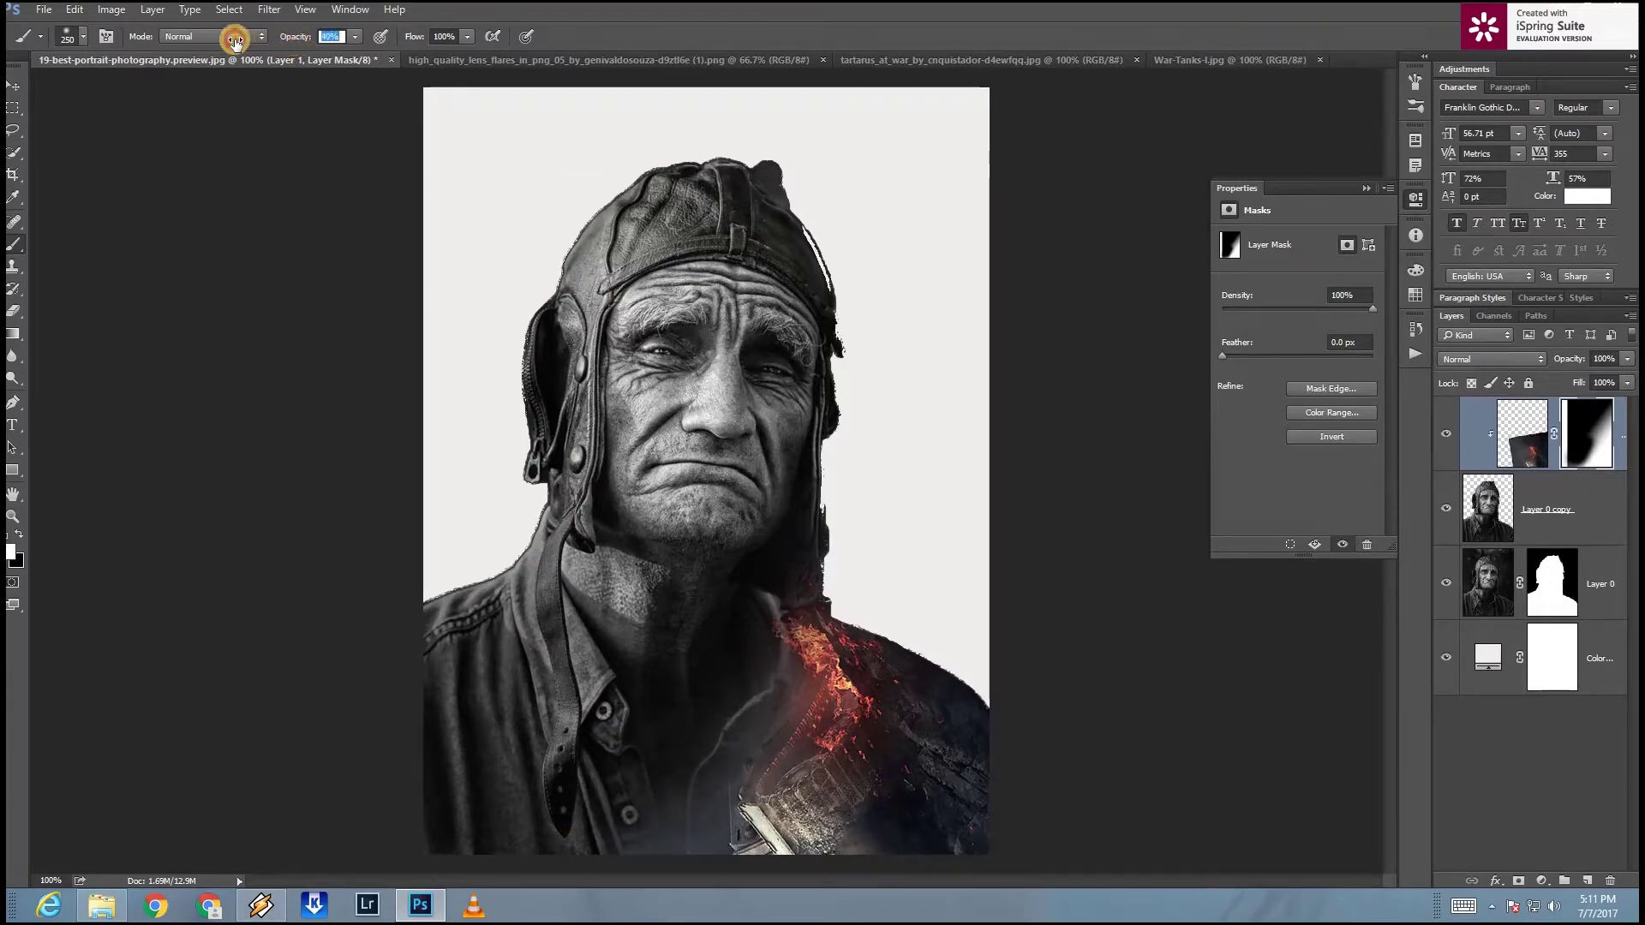
{"action": "left_click_drag", "start_coordinate": [737, 715], "coordinate": [694, 823]}
{"action": "left_click_drag", "start_coordinate": [586, 792], "coordinate": [607, 771]}
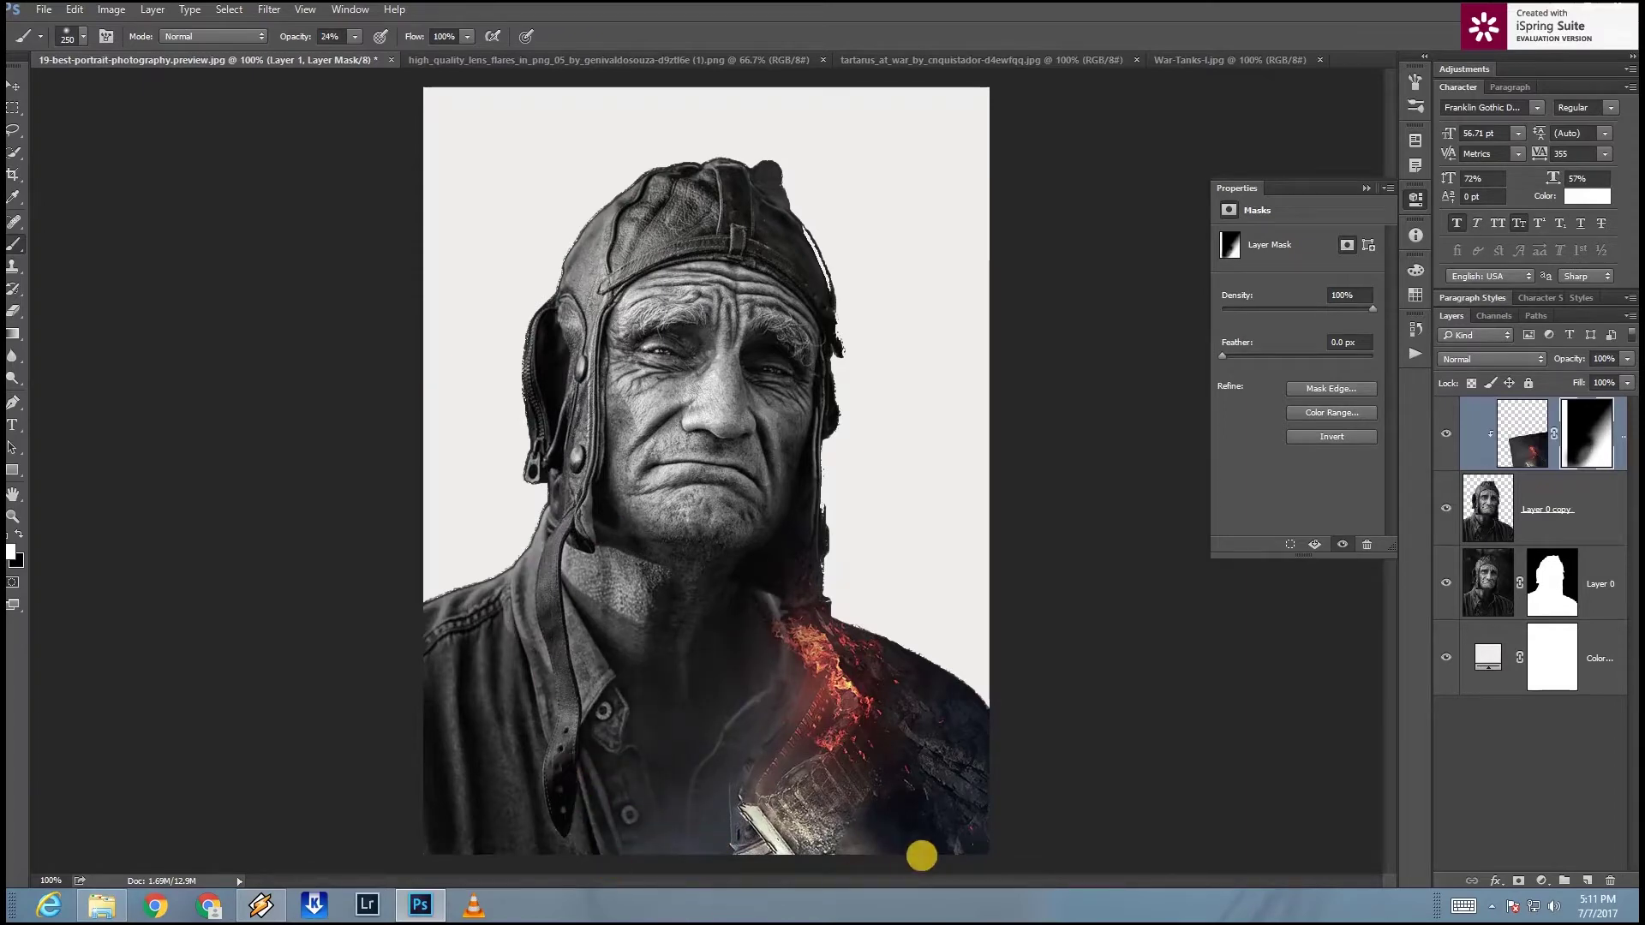
{"action": "scroll", "coordinate": [920, 856], "scroll_direction": "down", "scroll_amount": 3}
{"action": "scroll", "coordinate": [1020, 679], "scroll_direction": "up", "scroll_amount": 2}
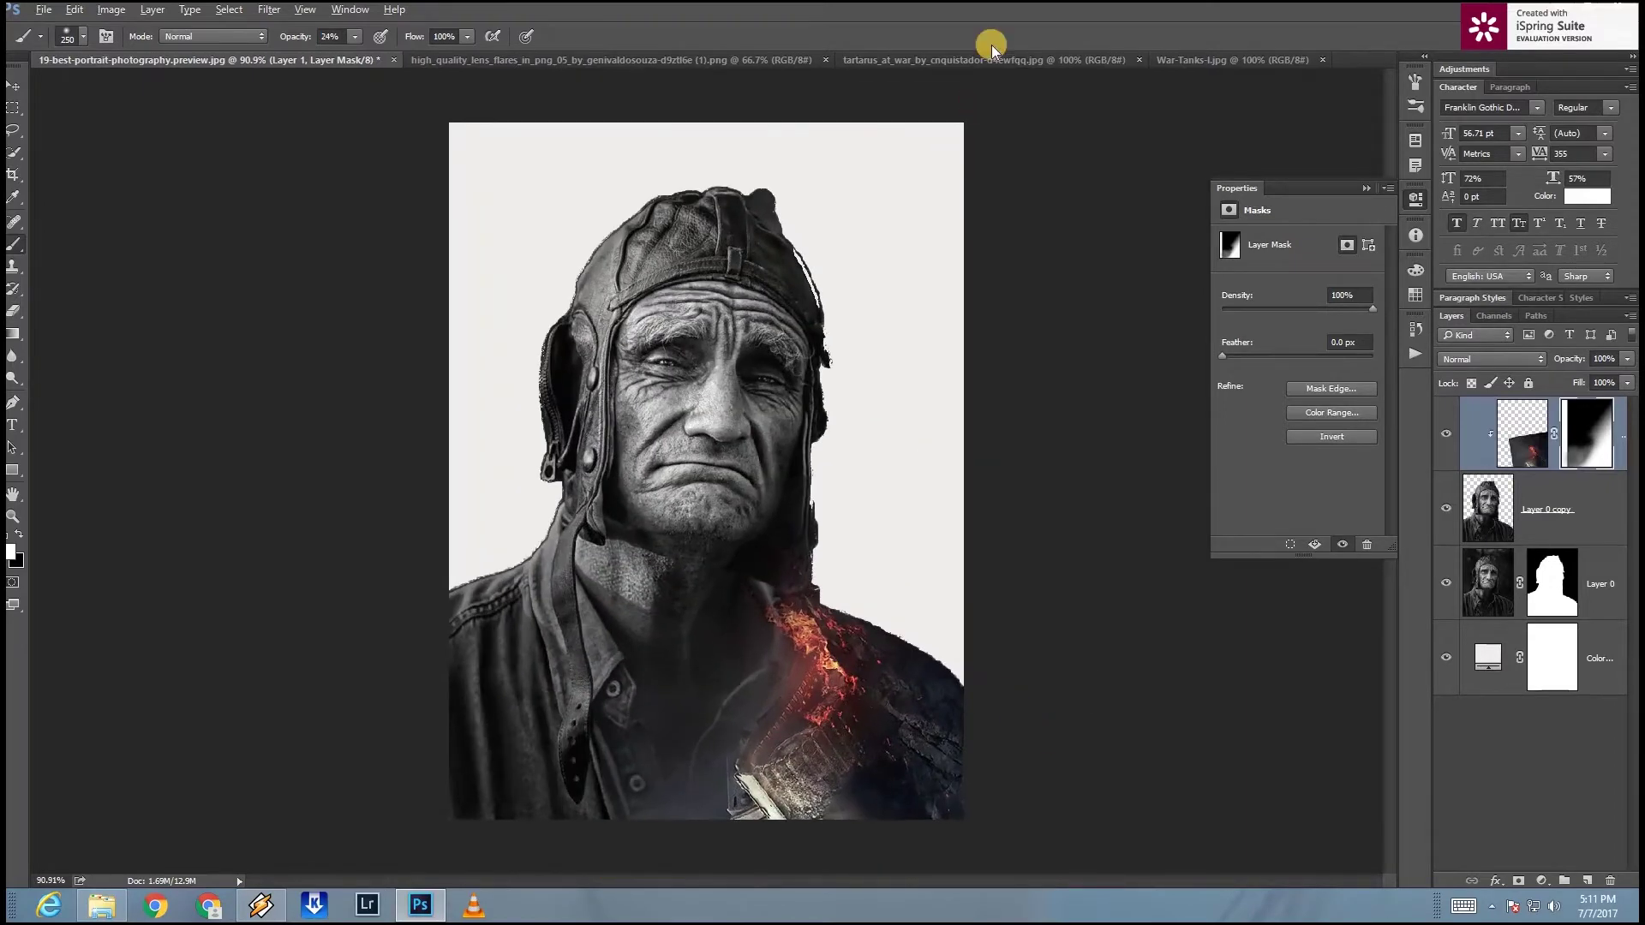
Step: Drag the burning tank image from War-Tanks into the portrait as a new layer
{"action": "left_click", "coordinate": [1204, 54]}
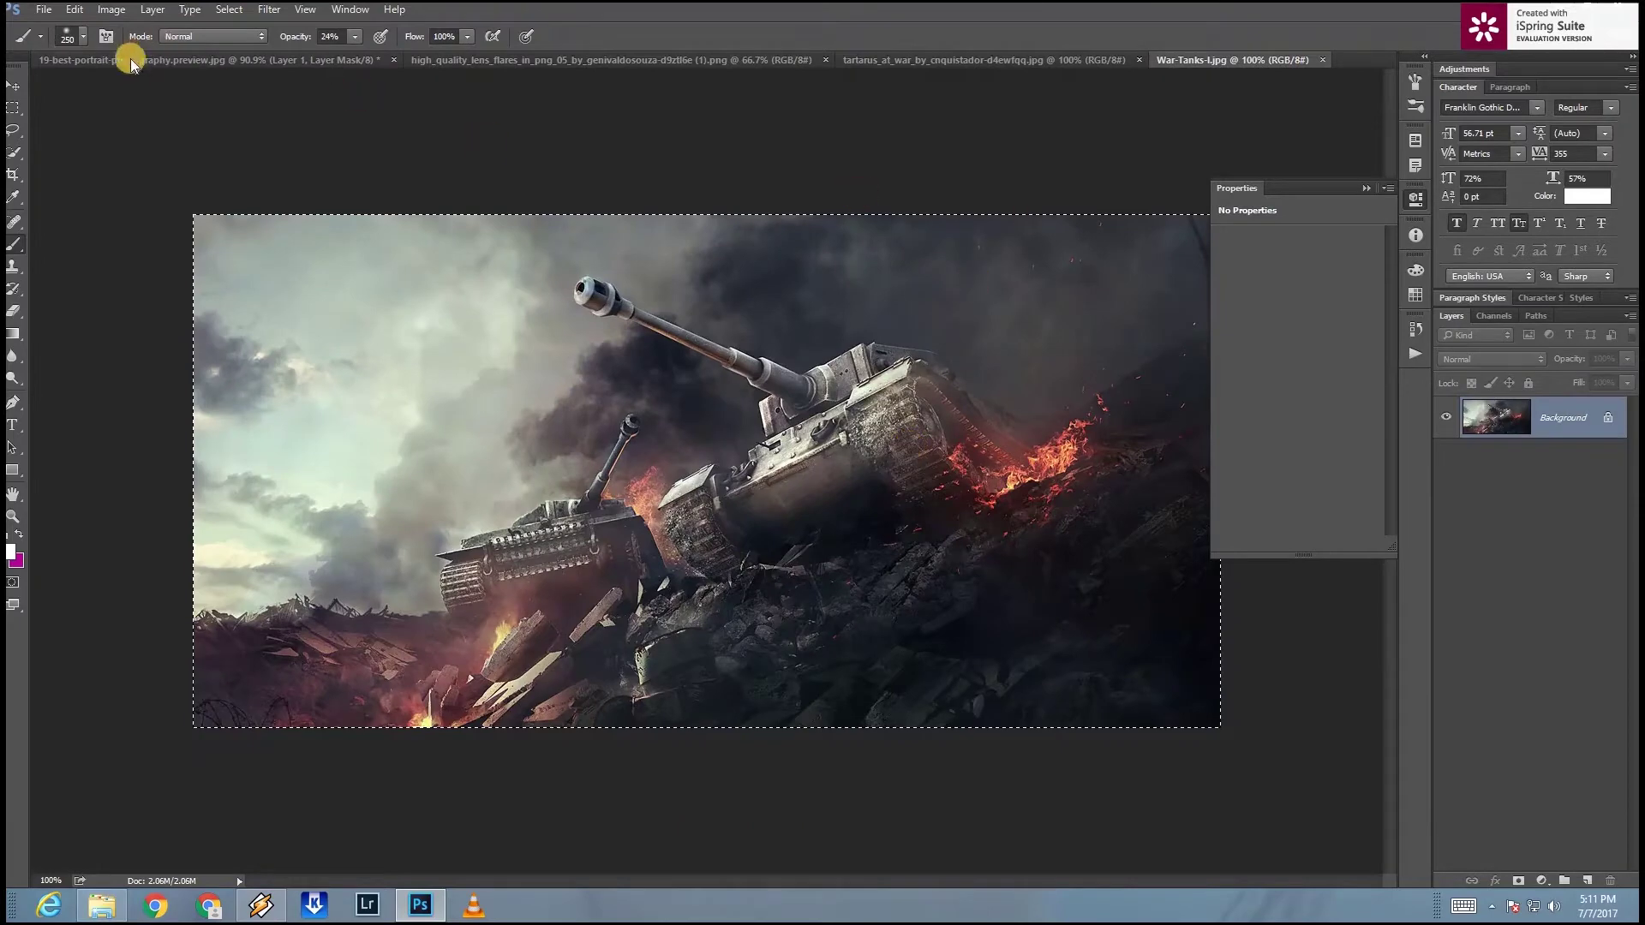
{"action": "key", "text": "v"}
{"action": "mouse_move", "coordinate": [714, 322]}
{"action": "left_mouse_down"}
{"action": "mouse_move", "coordinate": [230, 64]}
{"action": "mouse_move", "coordinate": [719, 526]}
{"action": "left_mouse_up"}
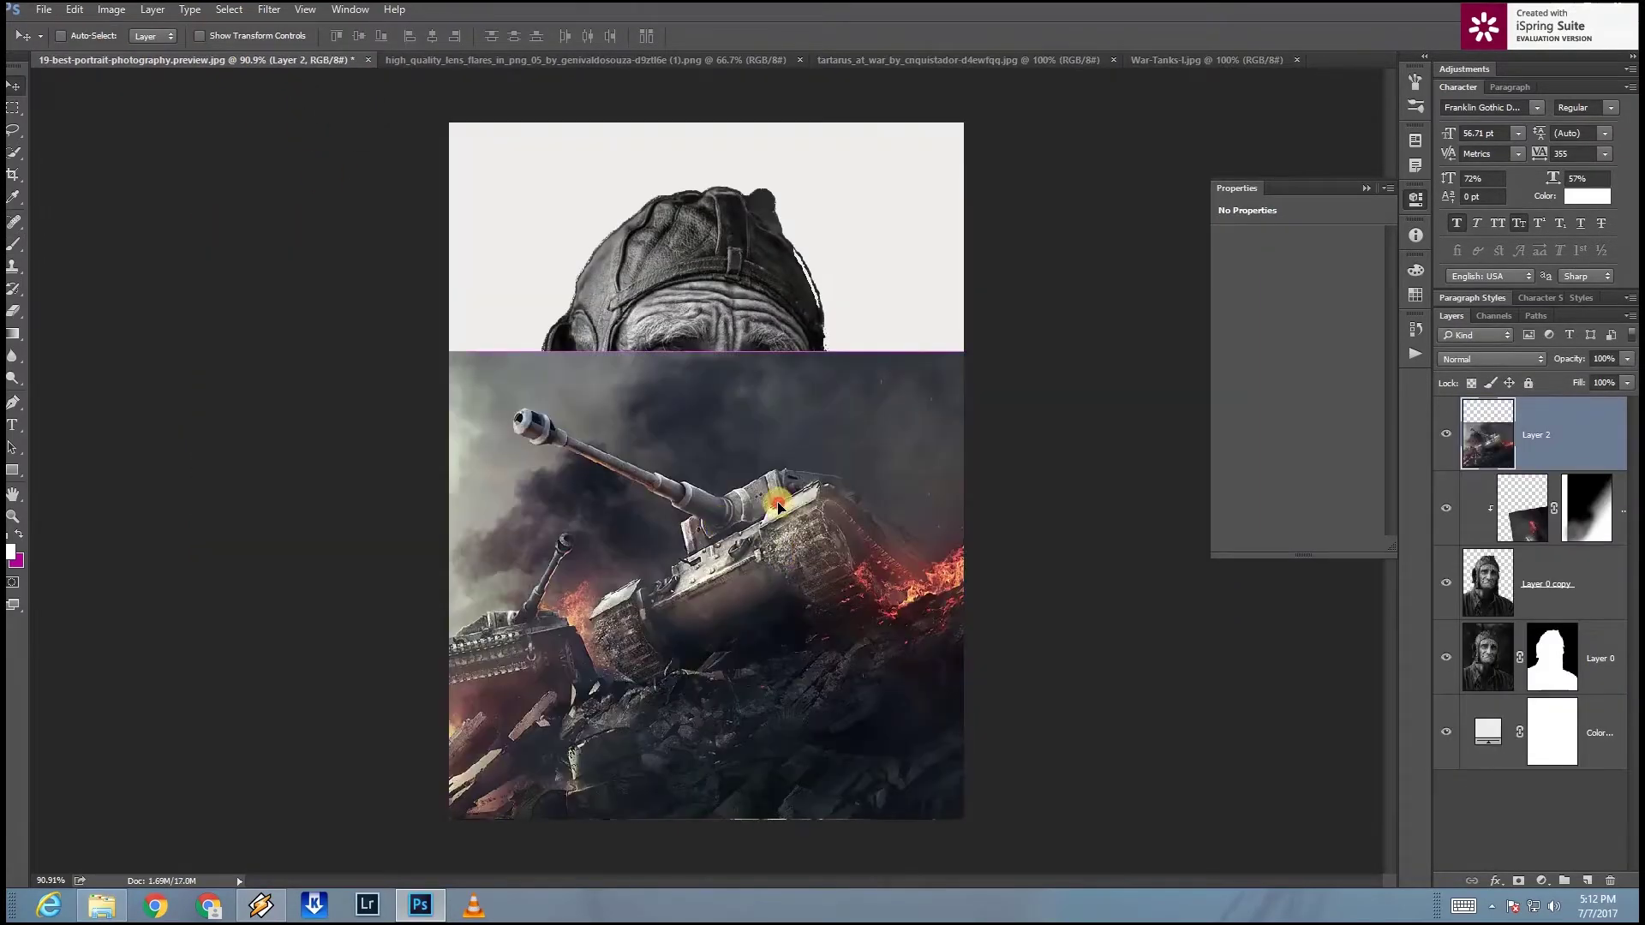
Step: Rotate and position Layer 2 over the man's left shoulder and chest
{"action": "key", "text": "ctrl+t"}
{"action": "left_click_drag", "start_coordinate": [771, 415], "coordinate": [928, 742]}
{"action": "mouse_move", "coordinate": [1020, 411]}
{"action": "left_mouse_down"}
{"action": "mouse_move", "coordinate": [726, 82]}
{"action": "mouse_move", "coordinate": [426, 697]}
{"action": "mouse_move", "coordinate": [749, 814]}
{"action": "left_mouse_up"}
{"action": "mouse_move", "coordinate": [734, 471]}
{"action": "left_mouse_down"}
{"action": "mouse_move", "coordinate": [490, 720]}
{"action": "mouse_move", "coordinate": [514, 670]}
{"action": "mouse_move", "coordinate": [495, 676]}
{"action": "left_mouse_up"}
{"action": "left_click_drag", "start_coordinate": [726, 698], "coordinate": [753, 680]}
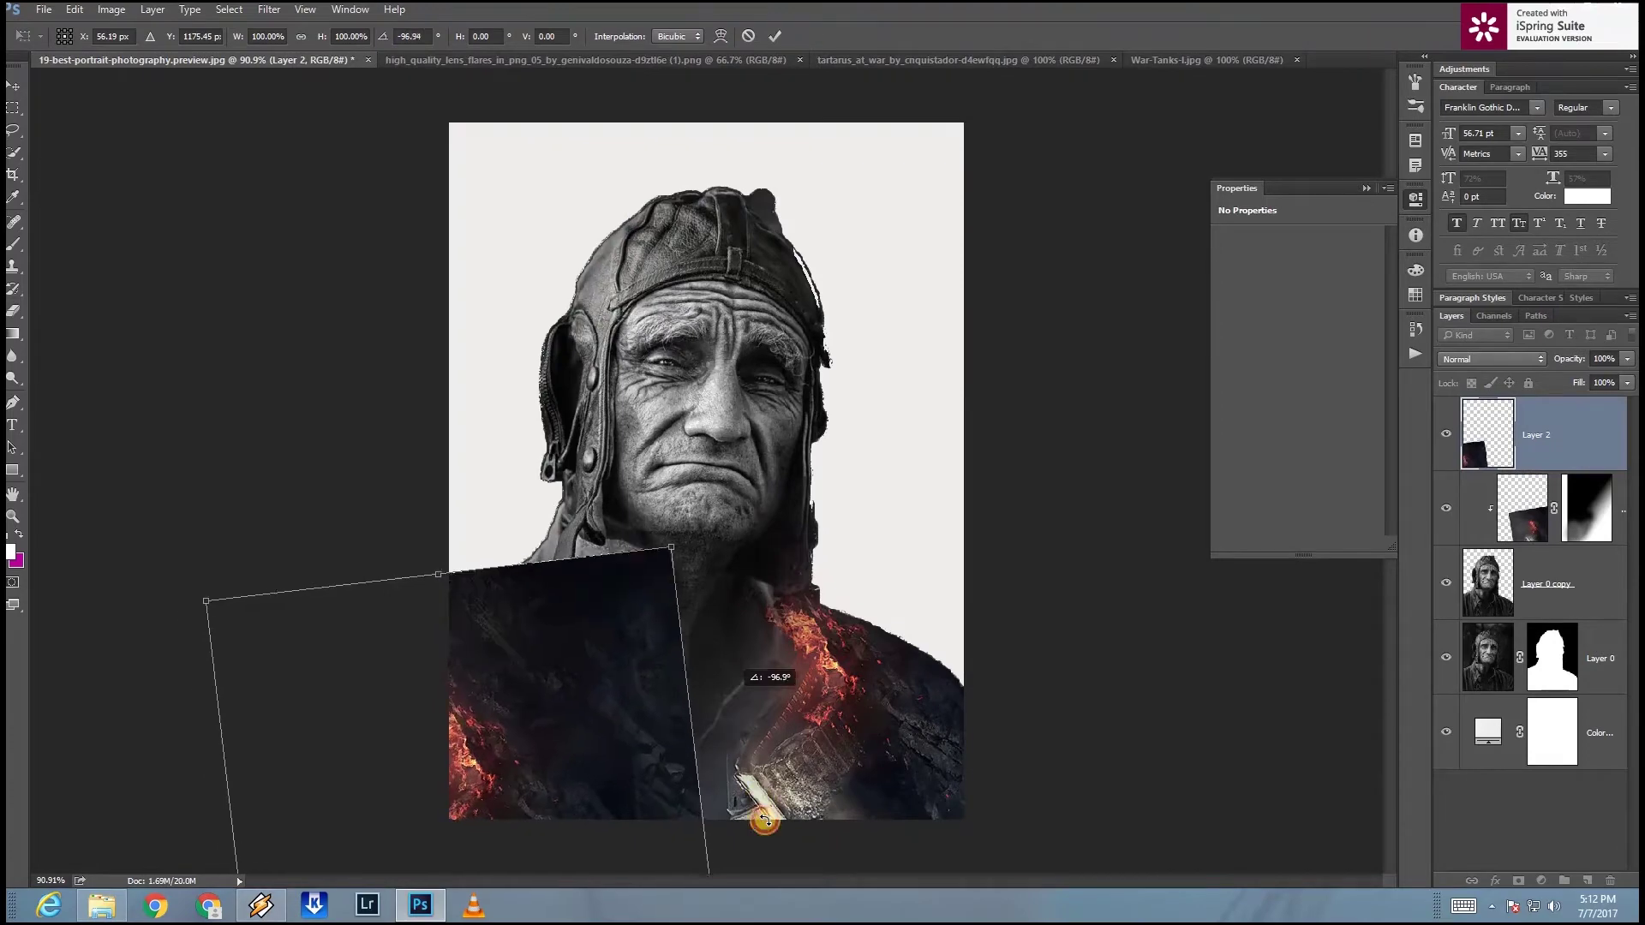
{"action": "mouse_move", "coordinate": [550, 753]}
{"action": "left_mouse_down"}
{"action": "mouse_move", "coordinate": [554, 680]}
{"action": "mouse_move", "coordinate": [841, 650]}
{"action": "mouse_move", "coordinate": [460, 586]}
{"action": "mouse_move", "coordinate": [392, 466]}
{"action": "mouse_move", "coordinate": [323, 583]}
{"action": "mouse_move", "coordinate": [398, 545]}
{"action": "left_mouse_up"}
{"action": "mouse_move", "coordinate": [855, 760]}
{"action": "left_mouse_down"}
{"action": "mouse_move", "coordinate": [444, 745]}
{"action": "mouse_move", "coordinate": [275, 598]}
{"action": "left_mouse_up"}
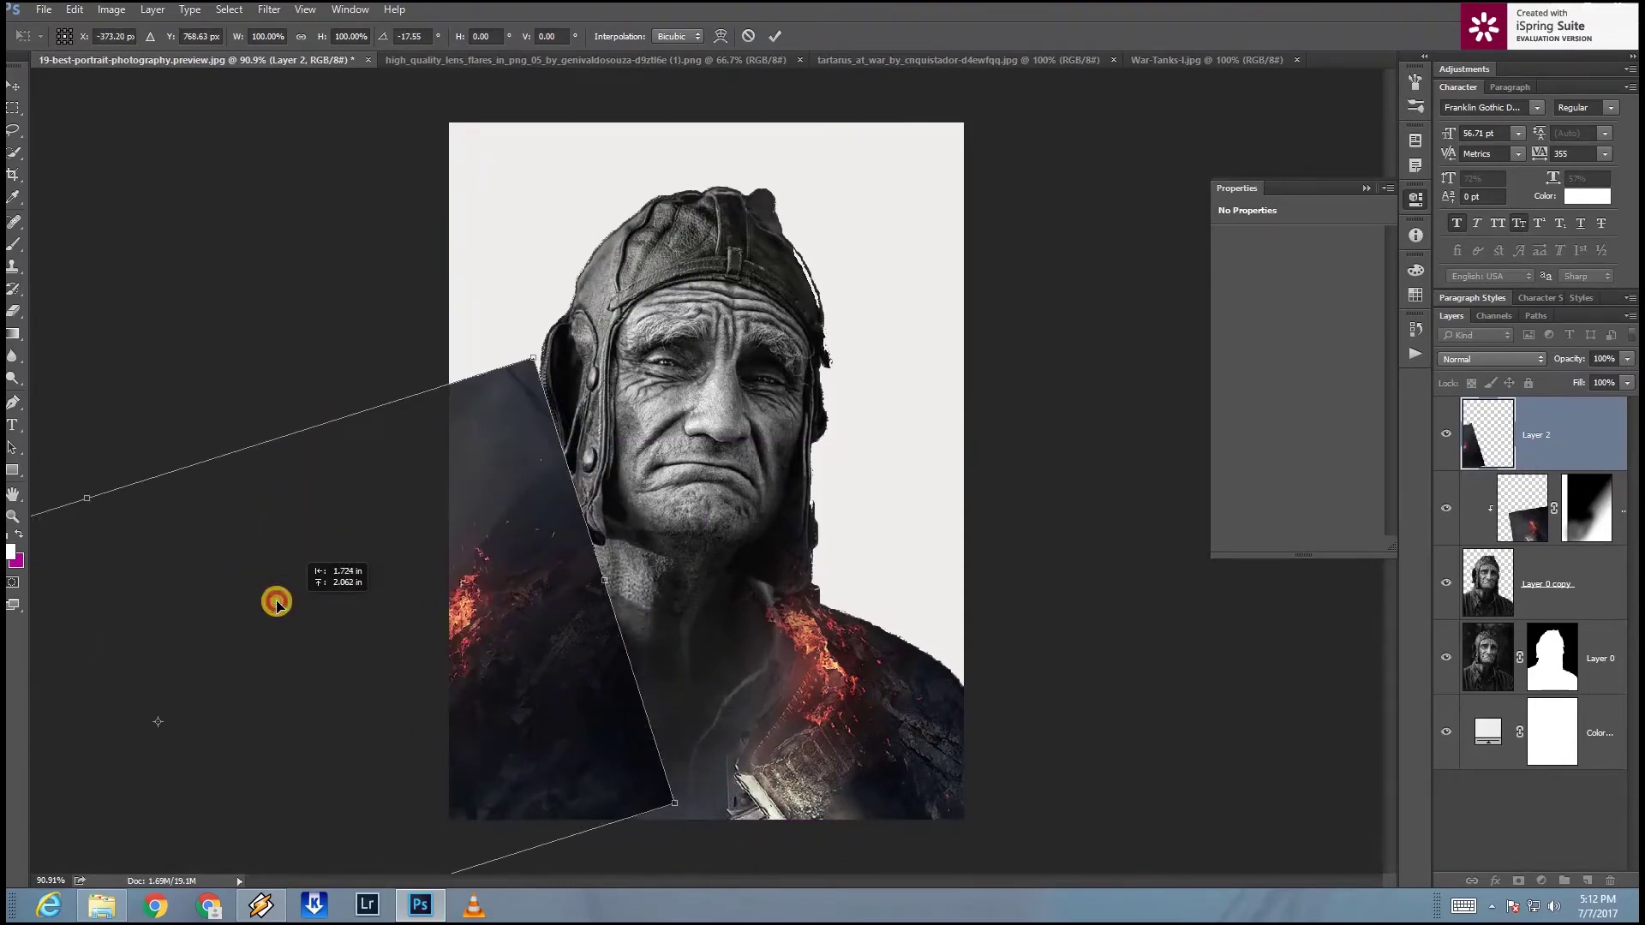
{"action": "left_click_drag", "start_coordinate": [653, 789], "coordinate": [617, 719]}
{"action": "mouse_move", "coordinate": [434, 734]}
{"action": "left_mouse_down"}
{"action": "mouse_move", "coordinate": [345, 709]}
{"action": "mouse_move", "coordinate": [363, 734]}
{"action": "mouse_move", "coordinate": [422, 683]}
{"action": "left_mouse_up"}
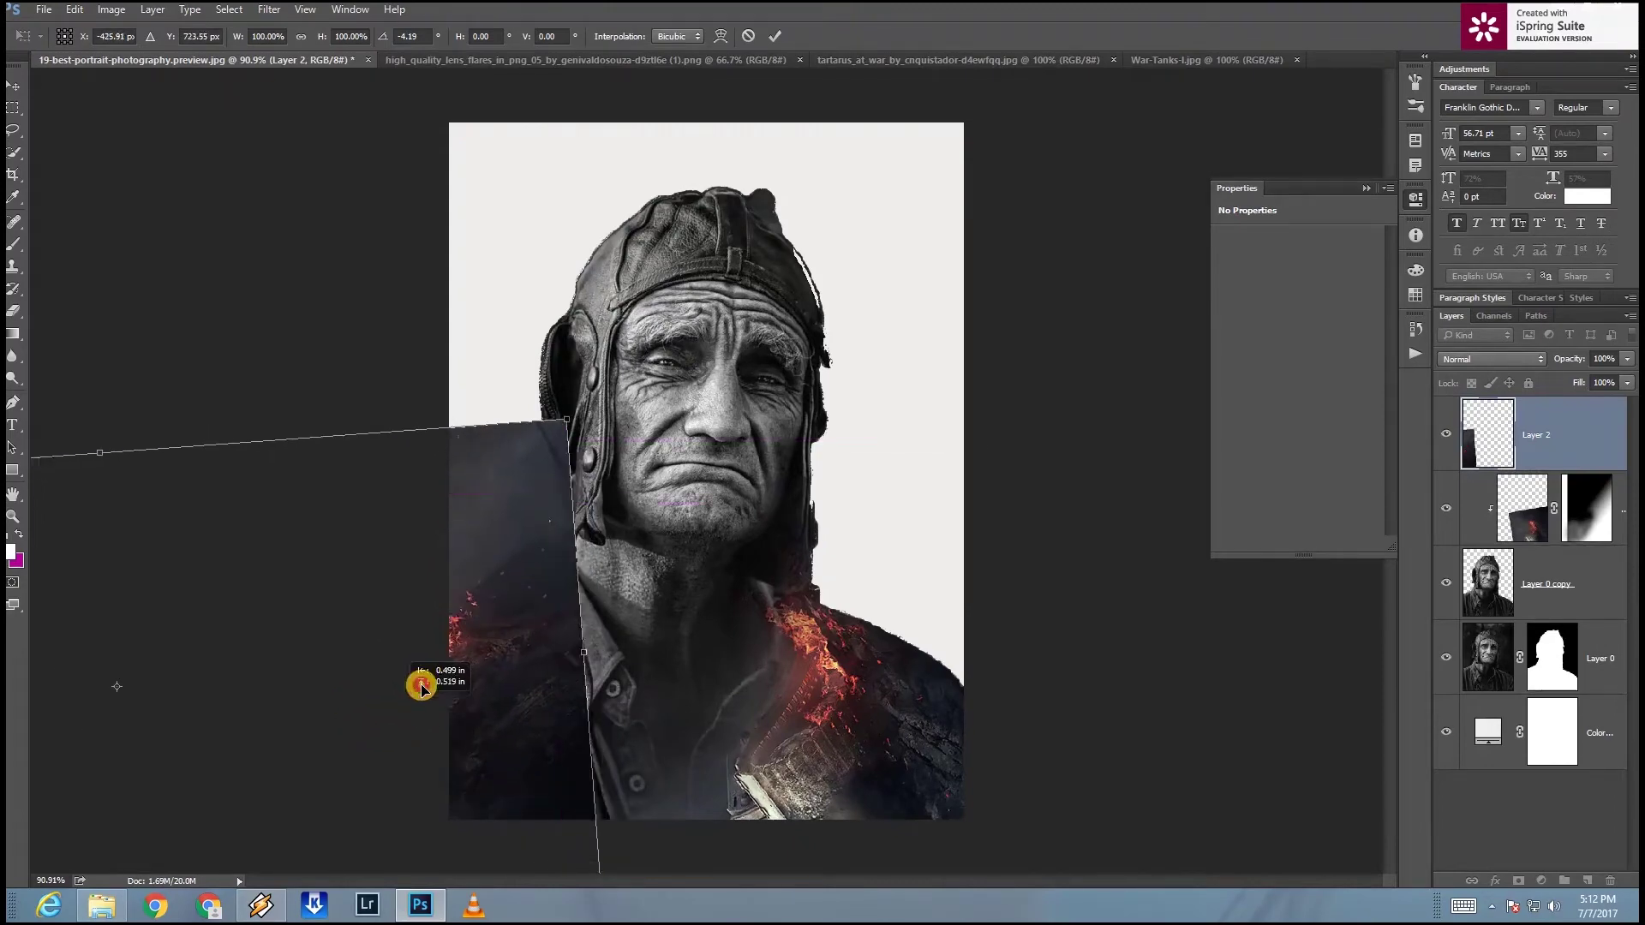
{"action": "key", "text": "Return"}
Step: At 100% view, clip the tank layer to the layer below
{"action": "key", "text": "ctrl+1"}
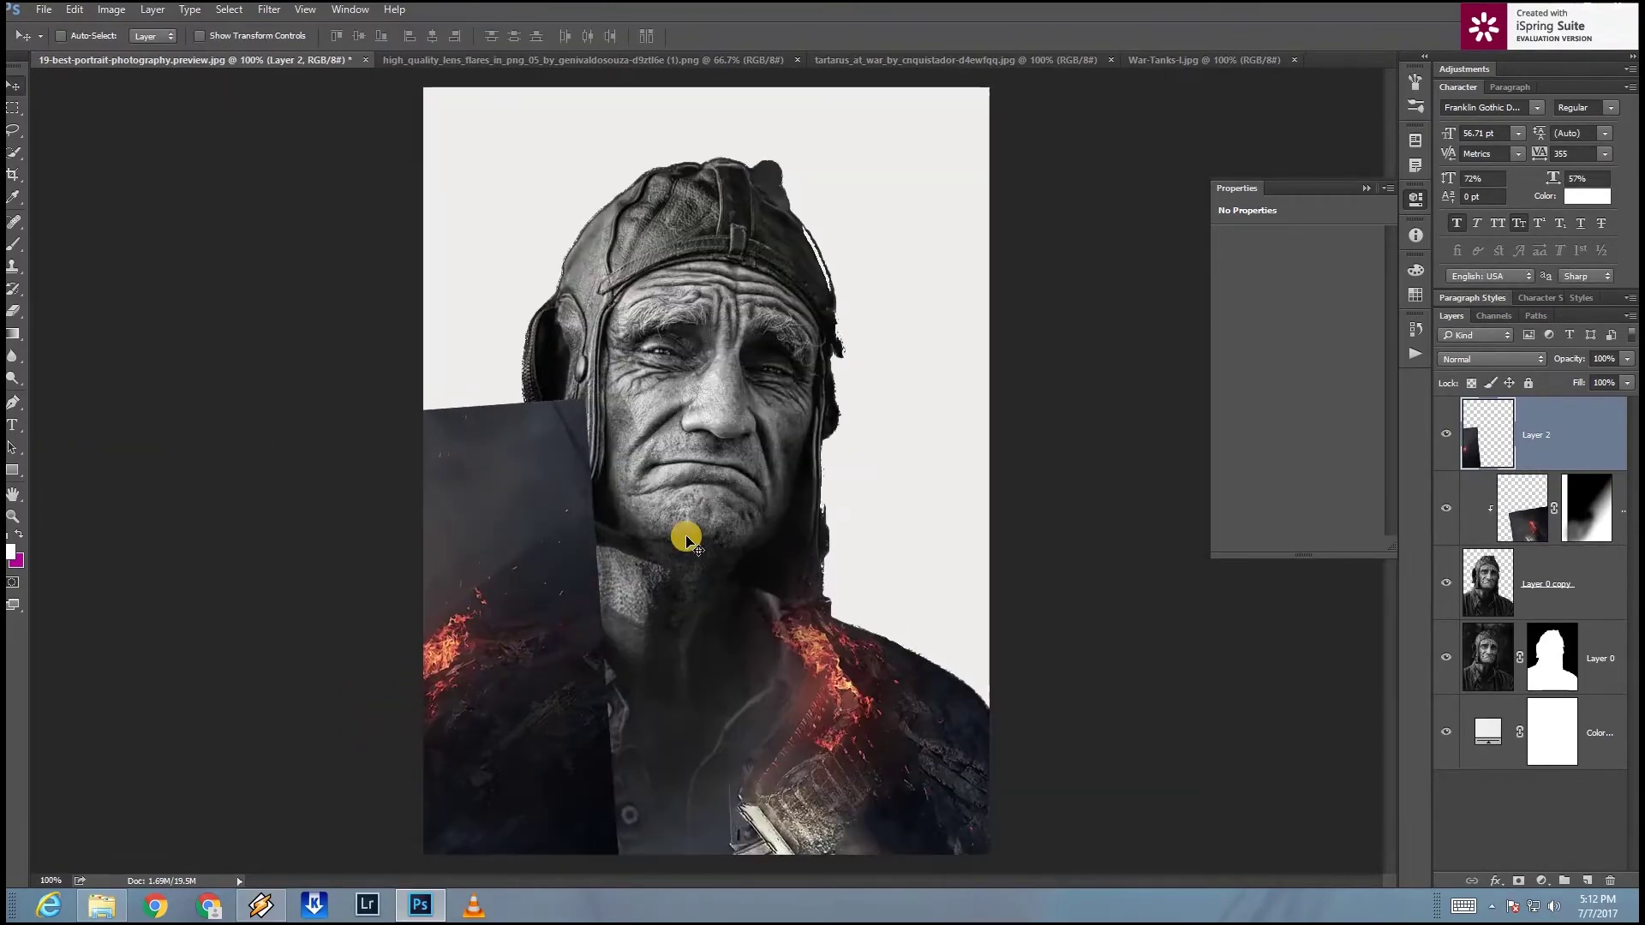
{"action": "right_click", "coordinate": [1537, 543]}
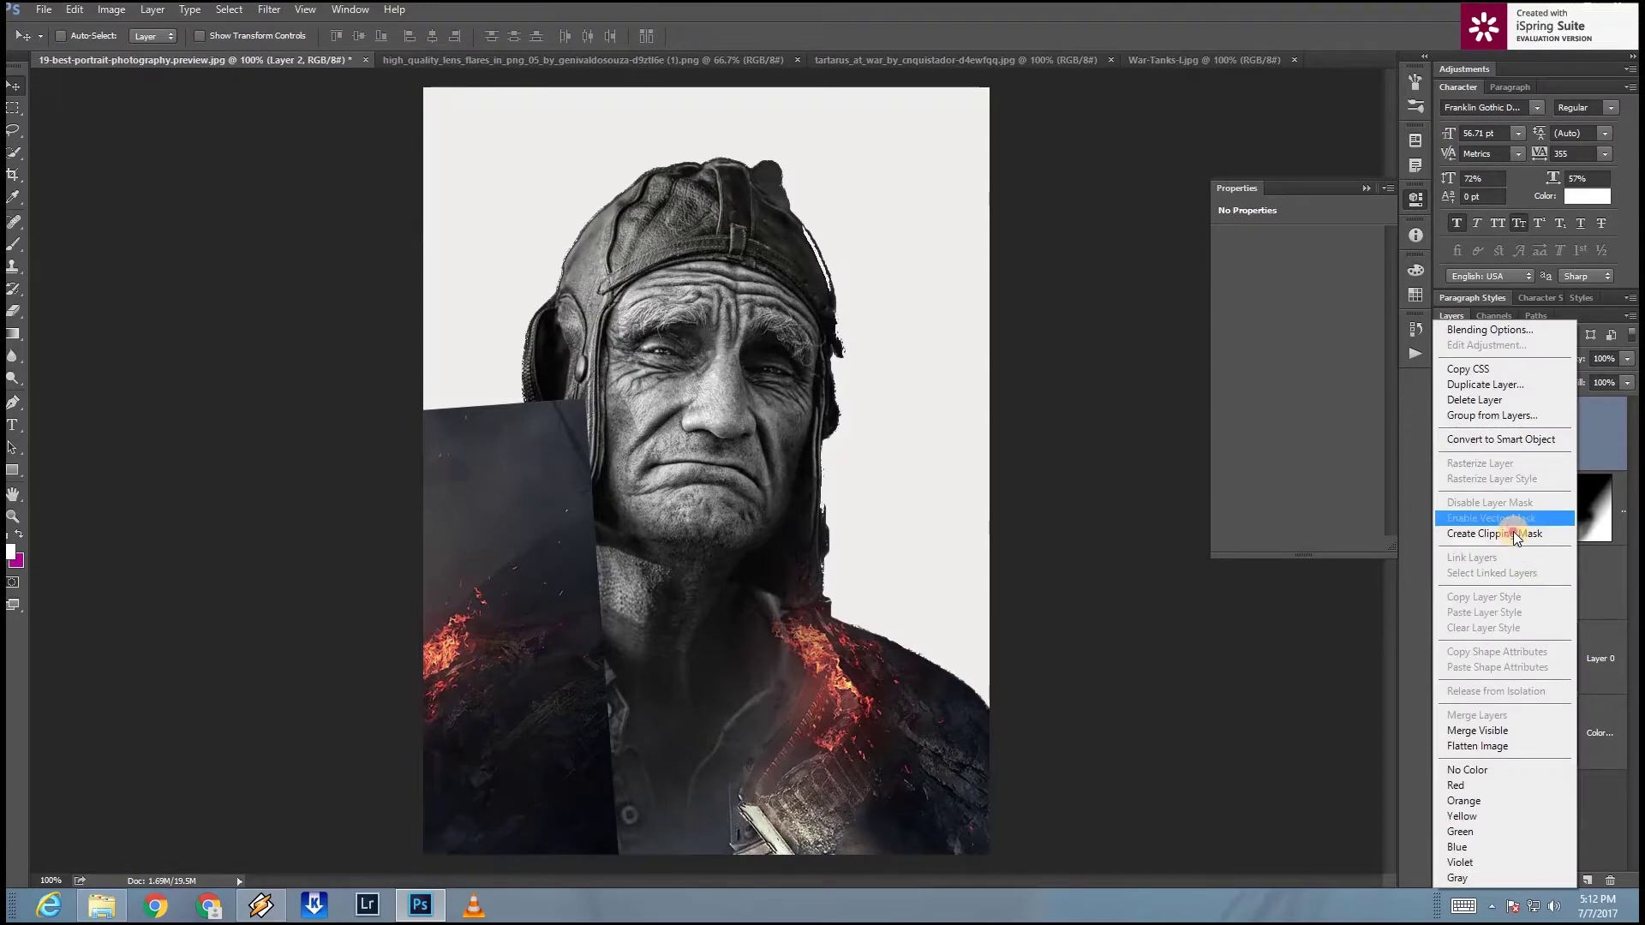
{"action": "key", "text": "Return"}
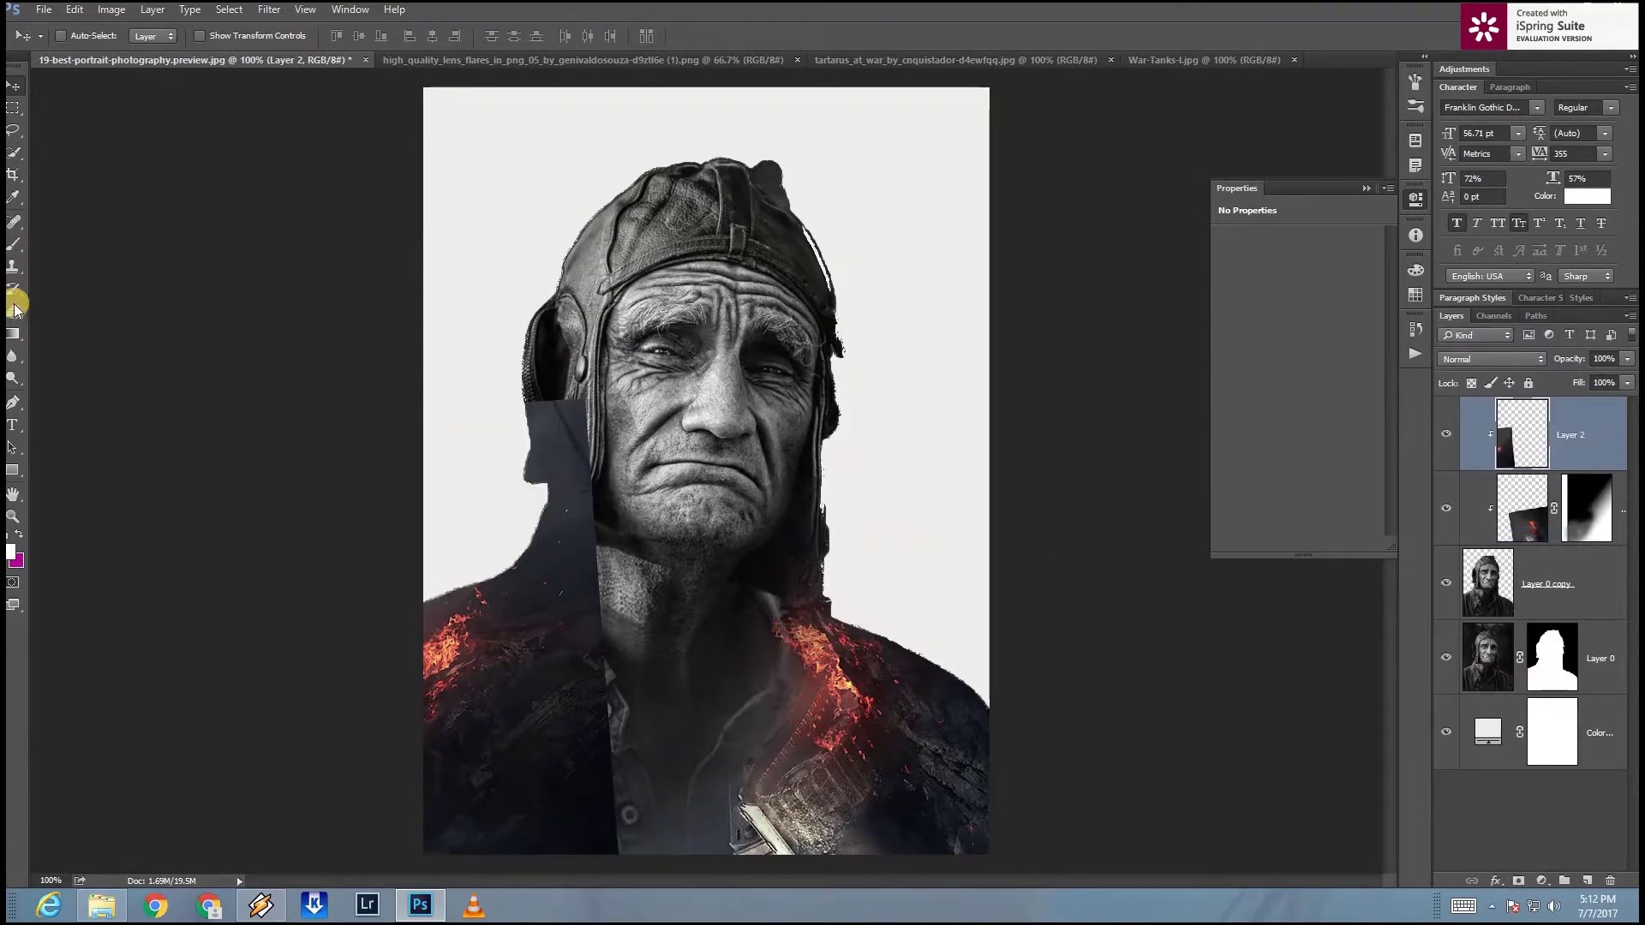
Step: Mask Layer 2, fading its left strip with a gradient and painting out the dark strip beside the face
{"action": "left_click", "coordinate": [17, 334]}
{"action": "left_click_drag", "start_coordinate": [702, 746], "coordinate": [566, 695]}
{"action": "key", "text": "ctrl+z"}
{"action": "left_click", "coordinate": [1518, 881]}
{"action": "mouse_move", "coordinate": [584, 662]}
{"action": "left_mouse_down"}
{"action": "mouse_move", "coordinate": [632, 560]}
{"action": "mouse_move", "coordinate": [595, 606]}
{"action": "left_mouse_up"}
{"action": "key", "text": "ctrl+z"}
{"action": "mouse_move", "coordinate": [646, 840]}
{"action": "left_mouse_down"}
{"action": "mouse_move", "coordinate": [541, 774]}
{"action": "mouse_move", "coordinate": [595, 590]}
{"action": "left_mouse_up"}
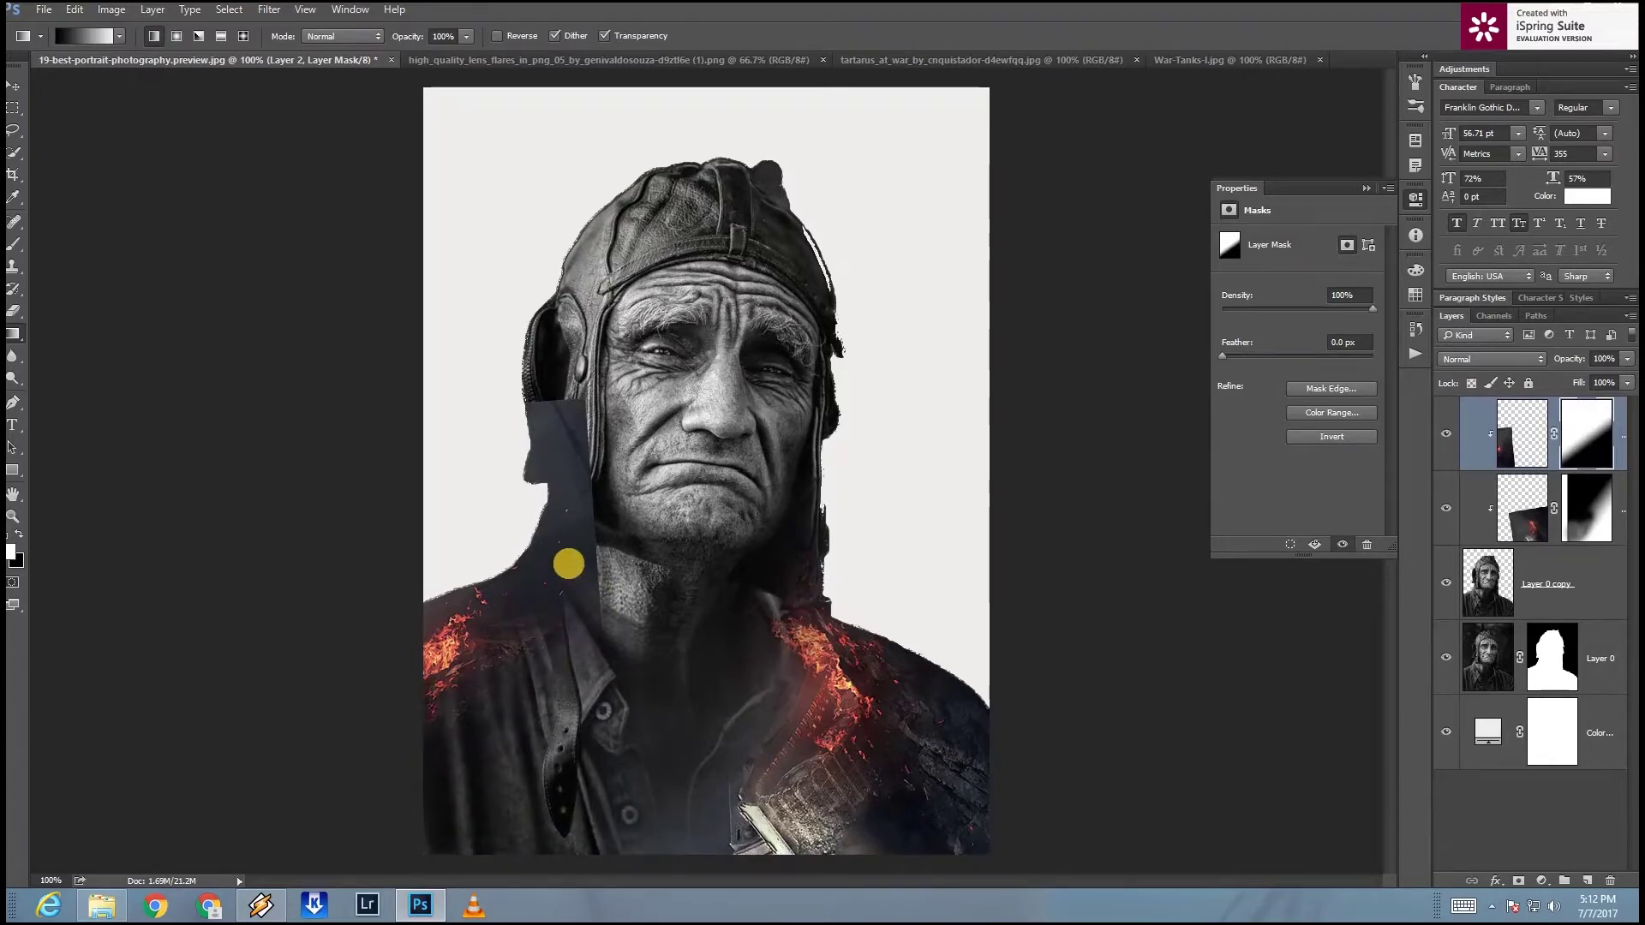
{"action": "key", "text": "b"}
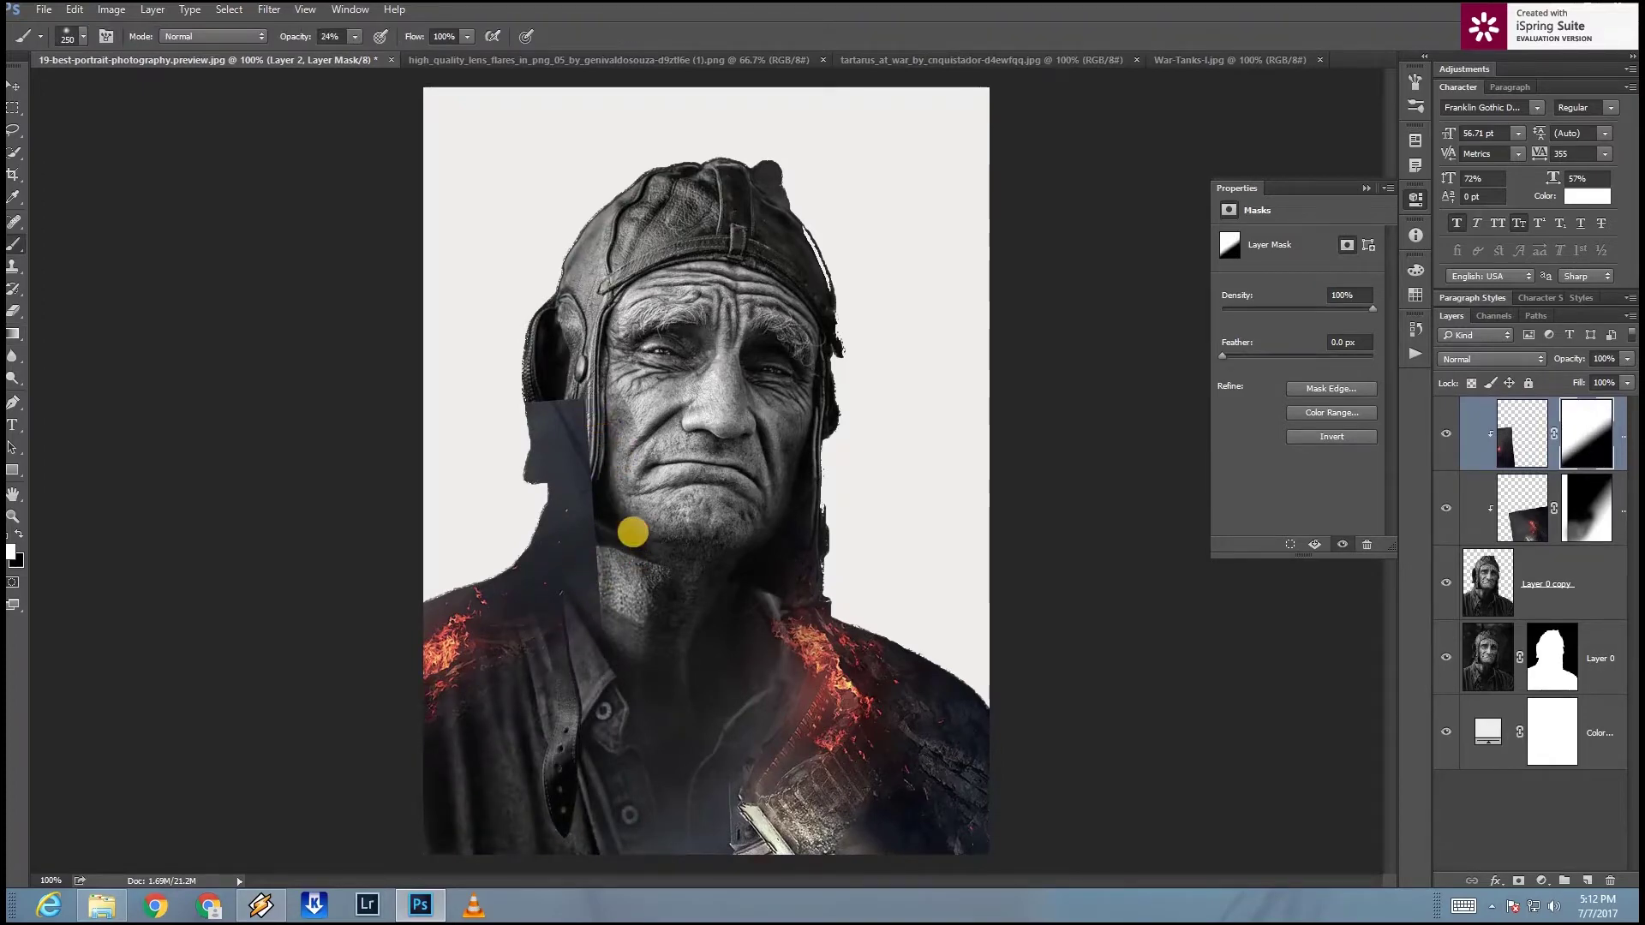
{"action": "key", "text": "x"}
{"action": "mouse_move", "coordinate": [628, 631]}
{"action": "left_mouse_down"}
{"action": "mouse_move", "coordinate": [543, 283]}
{"action": "mouse_move", "coordinate": [629, 450]}
{"action": "left_mouse_up"}
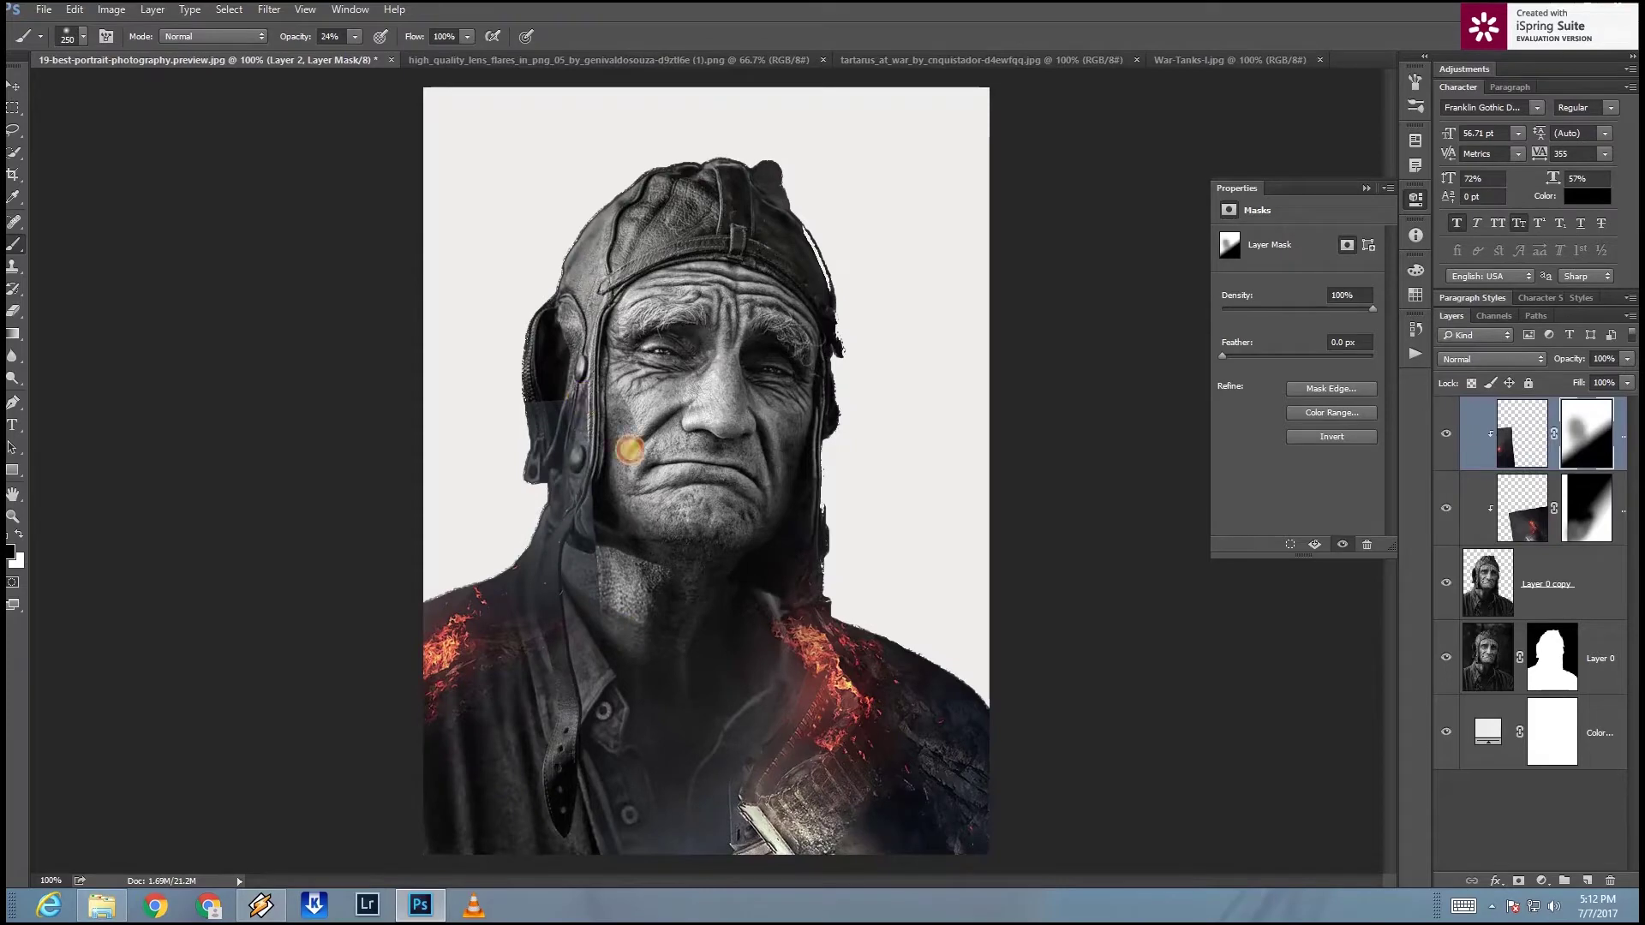
Step: Shift the fire layer up on the shoulder and rotate it slightly
{"action": "key", "text": "v"}
{"action": "left_click_drag", "start_coordinate": [460, 713], "coordinate": [482, 701]}
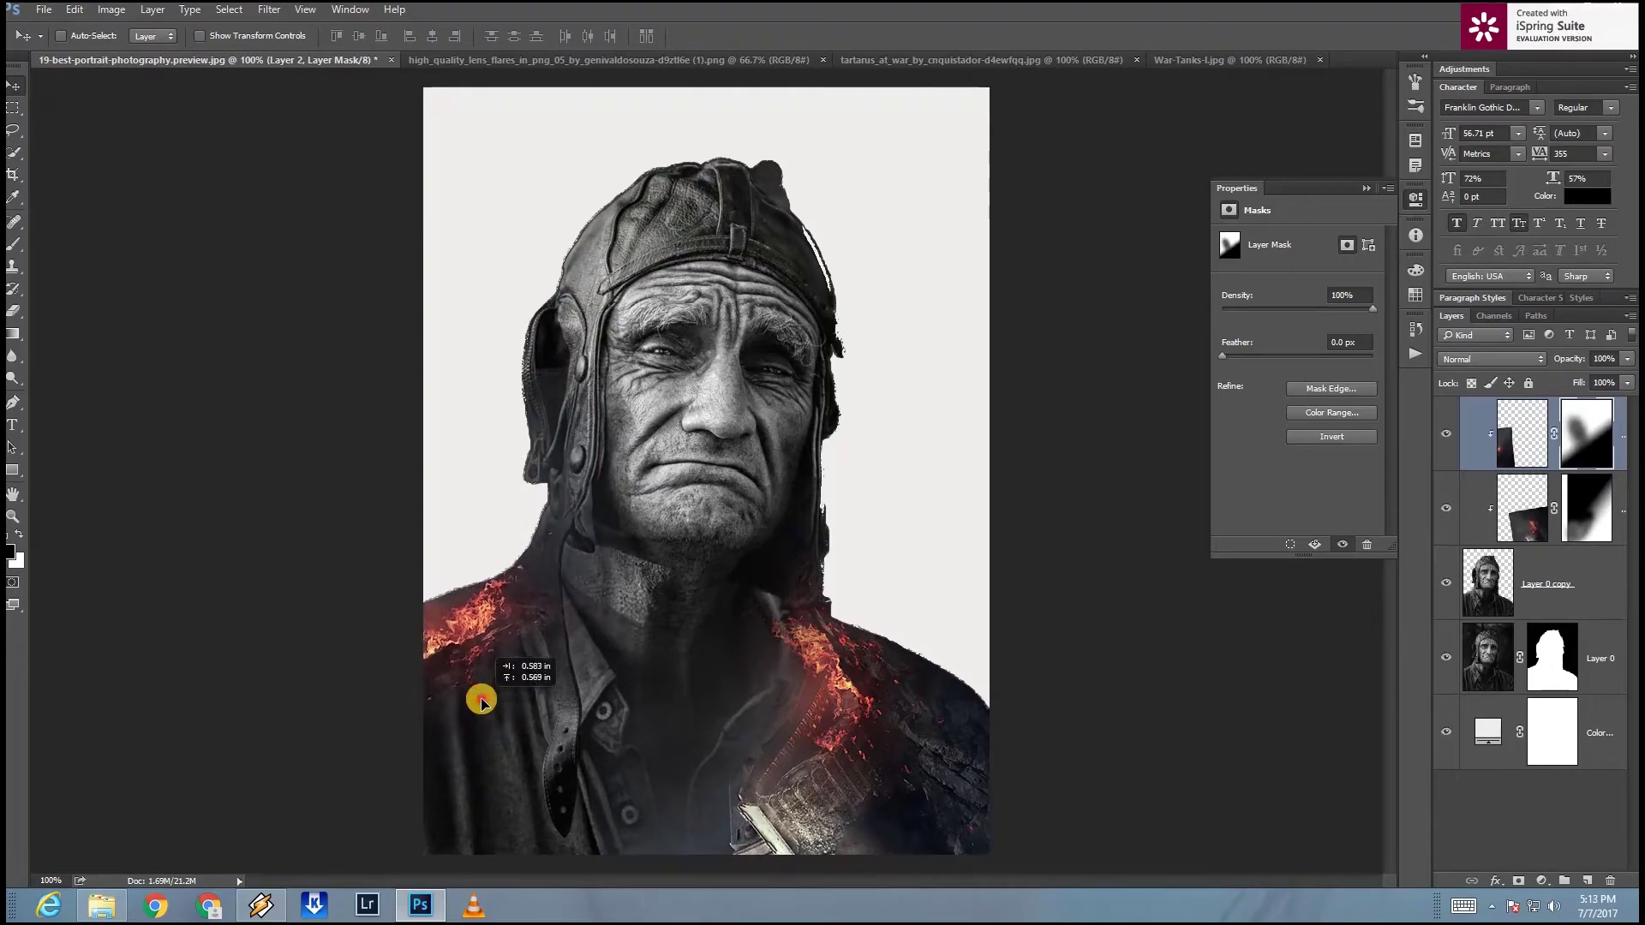
{"action": "left_click_drag", "start_coordinate": [482, 701], "coordinate": [467, 689]}
{"action": "key", "text": "ctrl+t"}
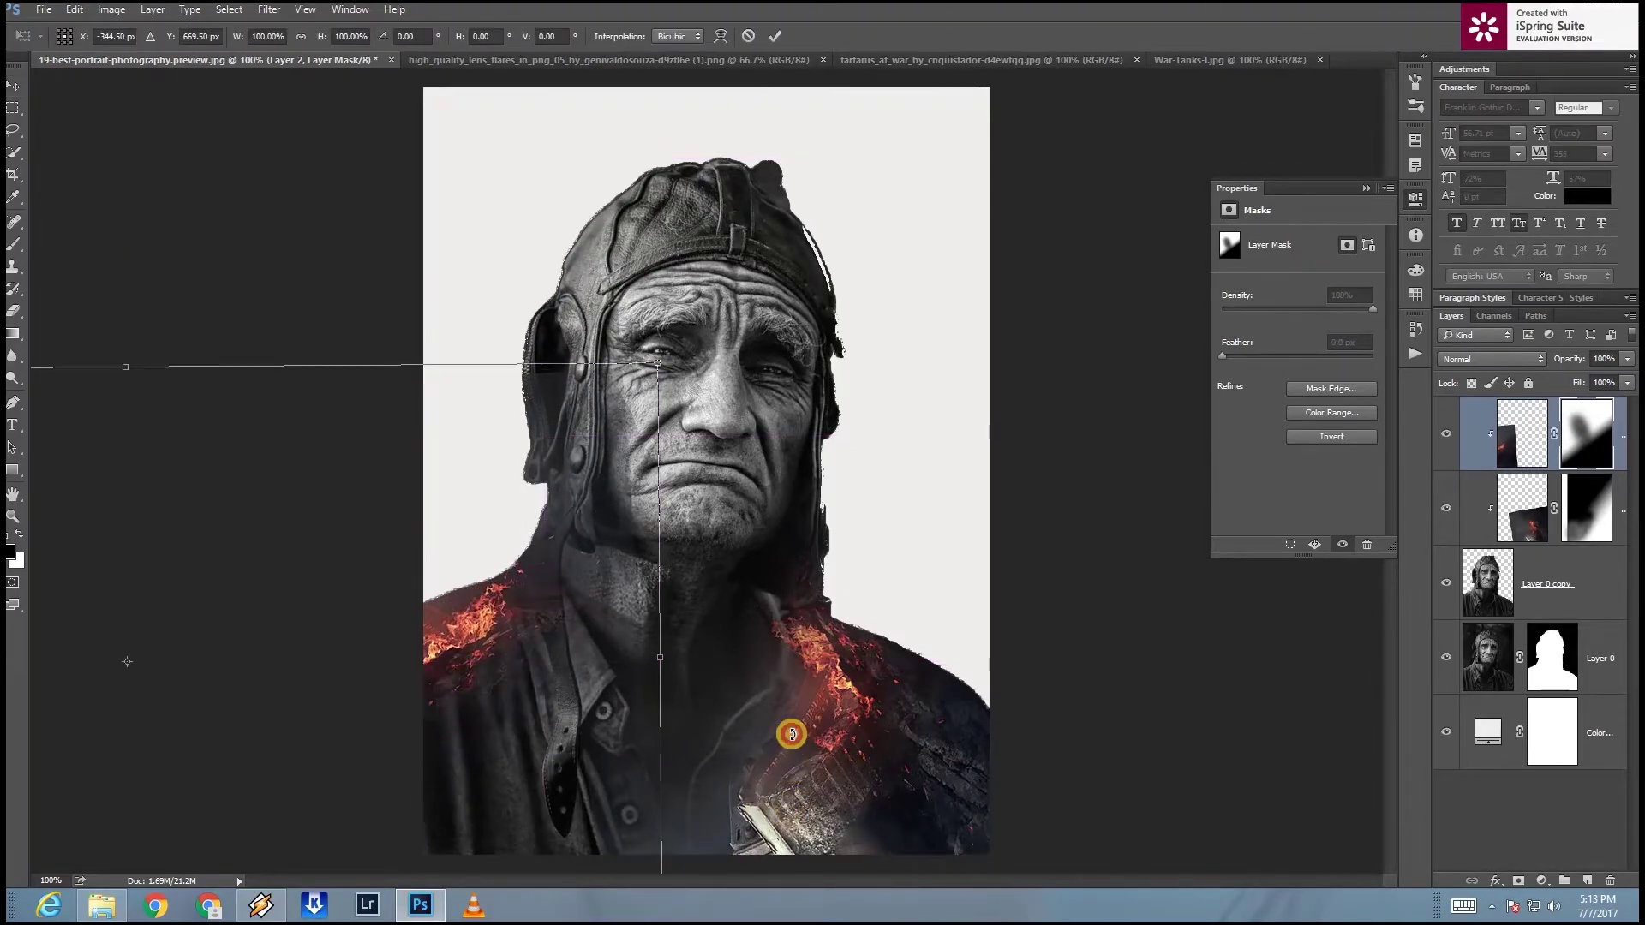
{"action": "left_click_drag", "start_coordinate": [783, 735], "coordinate": [793, 745]}
{"action": "left_click_drag", "start_coordinate": [422, 801], "coordinate": [429, 813]}
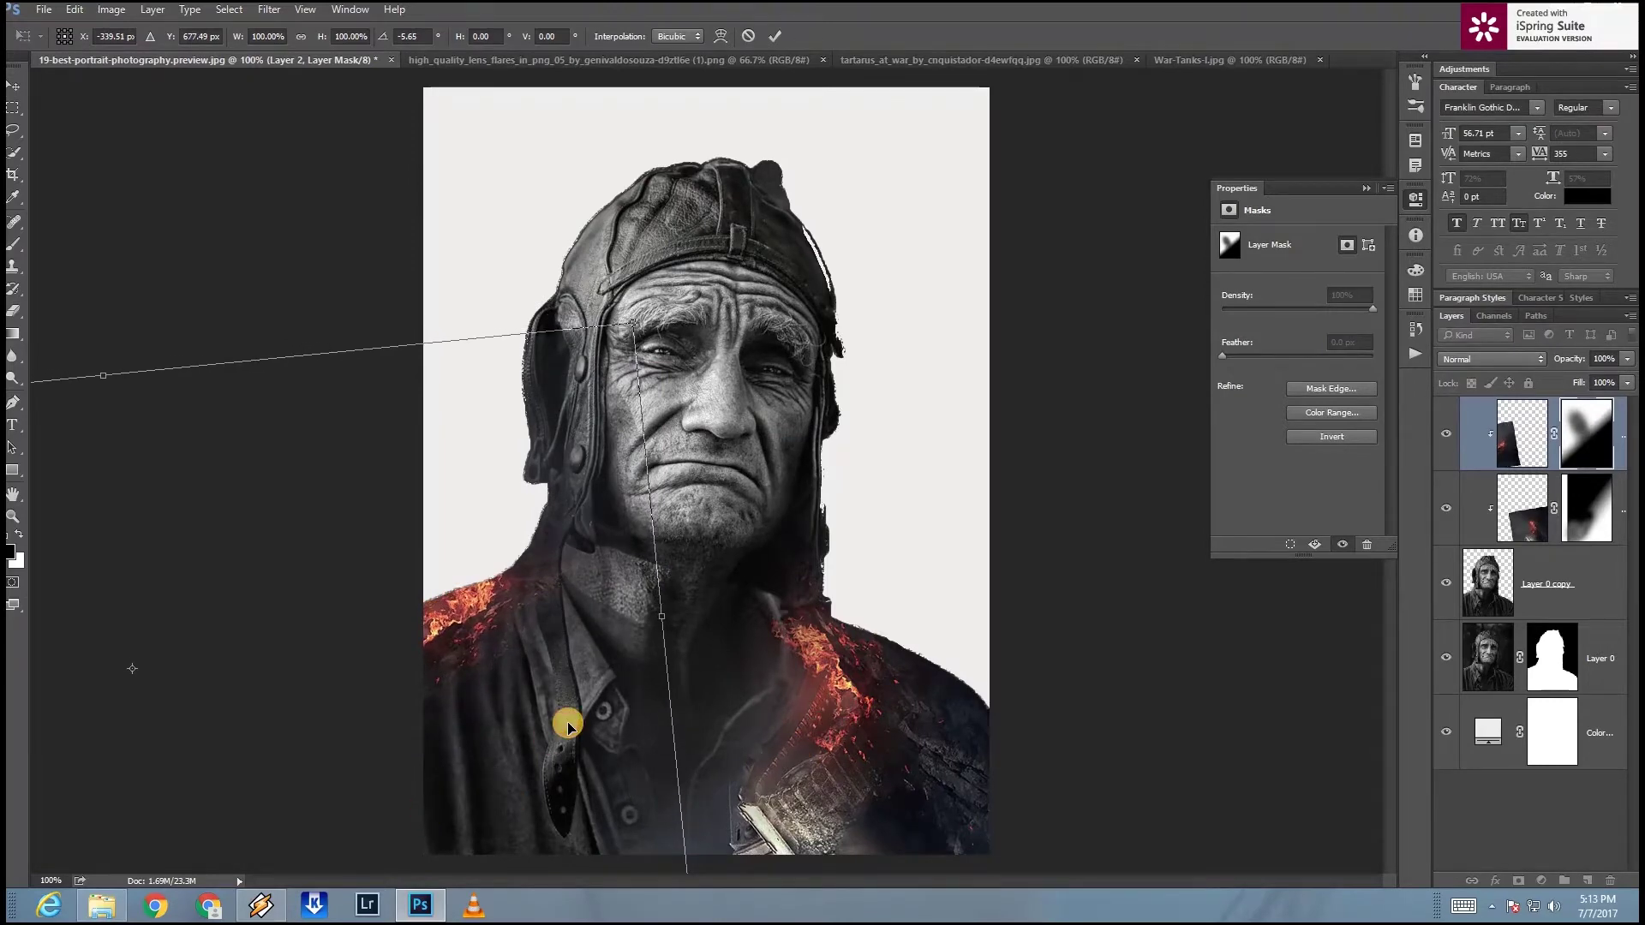
{"action": "key", "text": "Return"}
Step: Paint the fire mask away from the face, then restore it around the cheek with white
{"action": "key", "text": "b"}
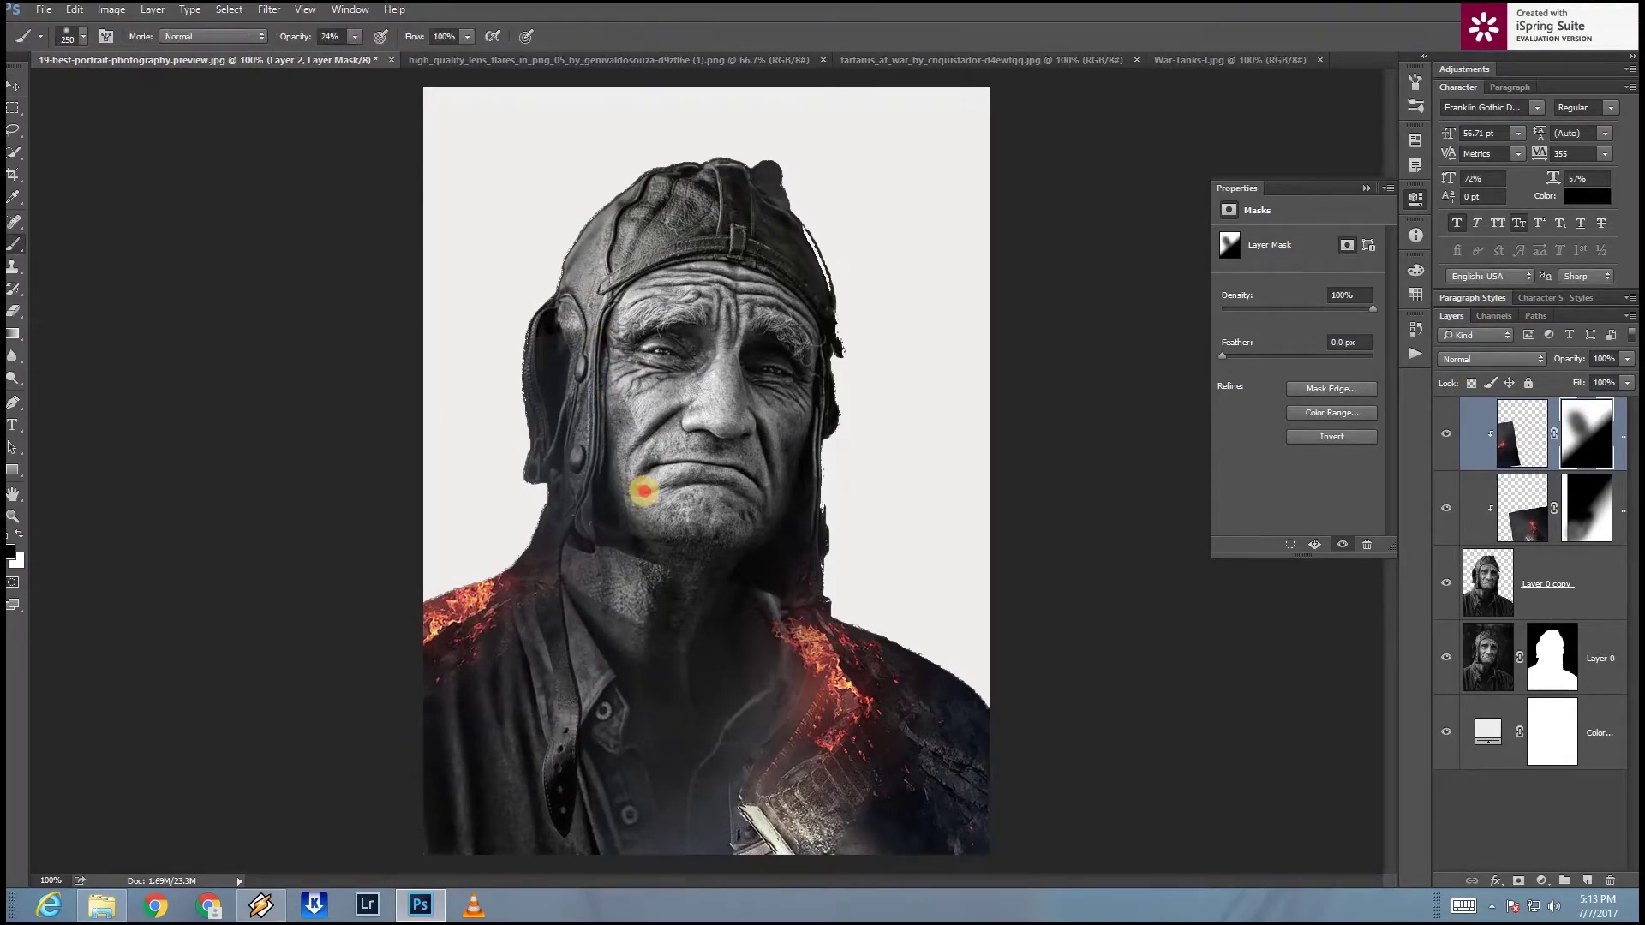
{"action": "left_click_drag", "start_coordinate": [716, 513], "coordinate": [631, 395]}
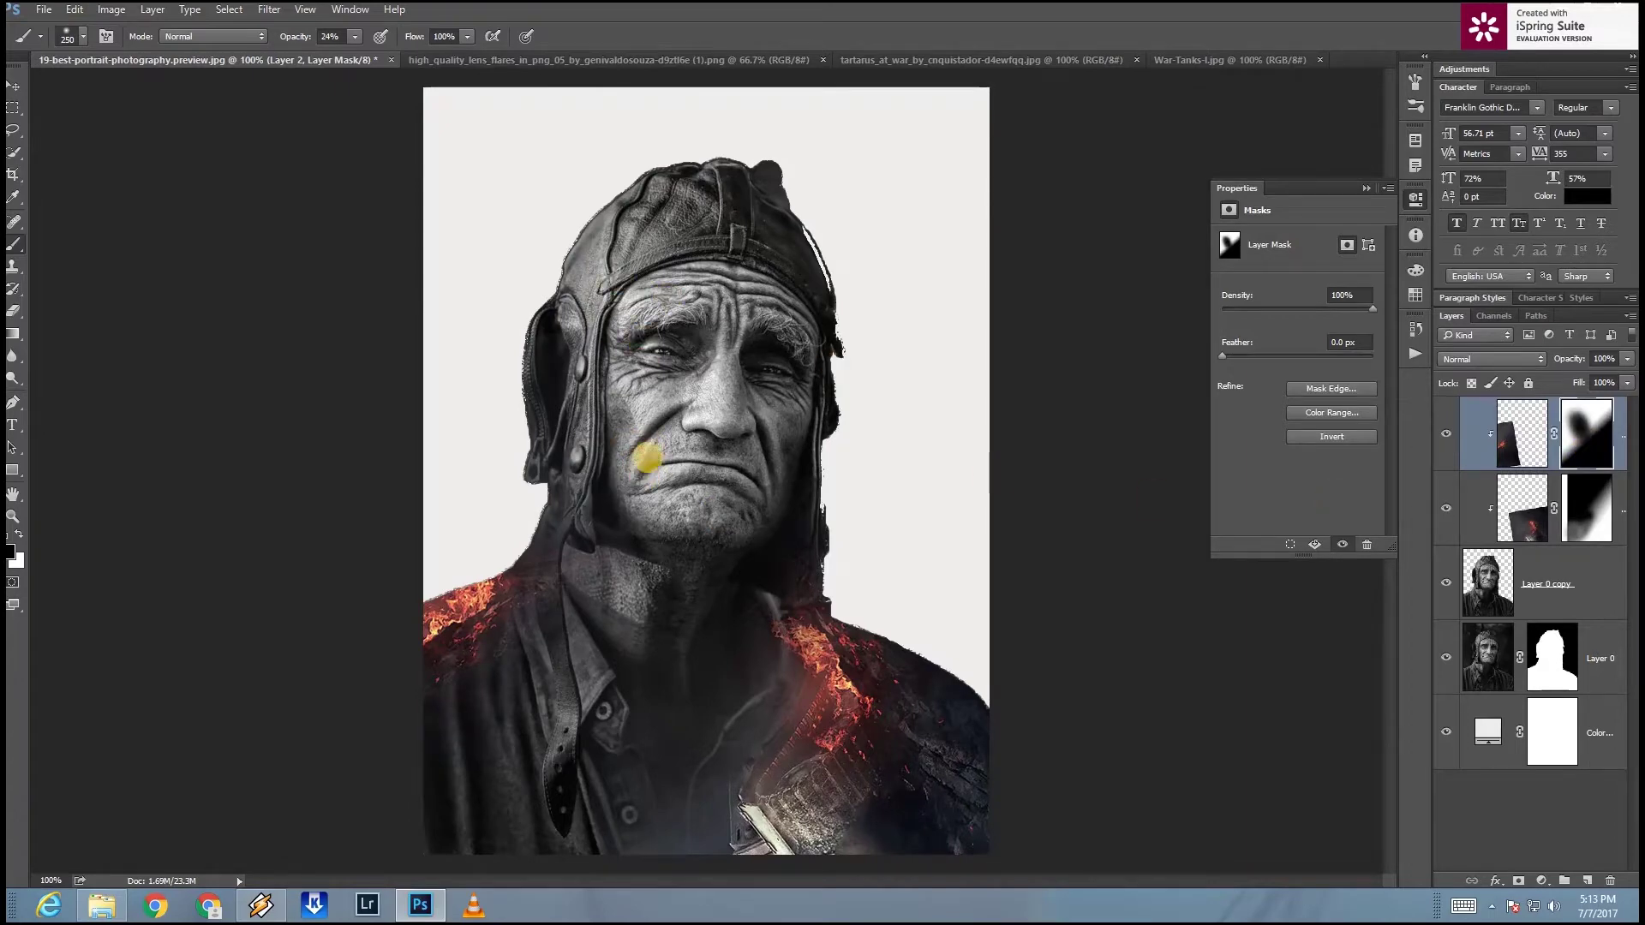
{"action": "key", "text": "c"}
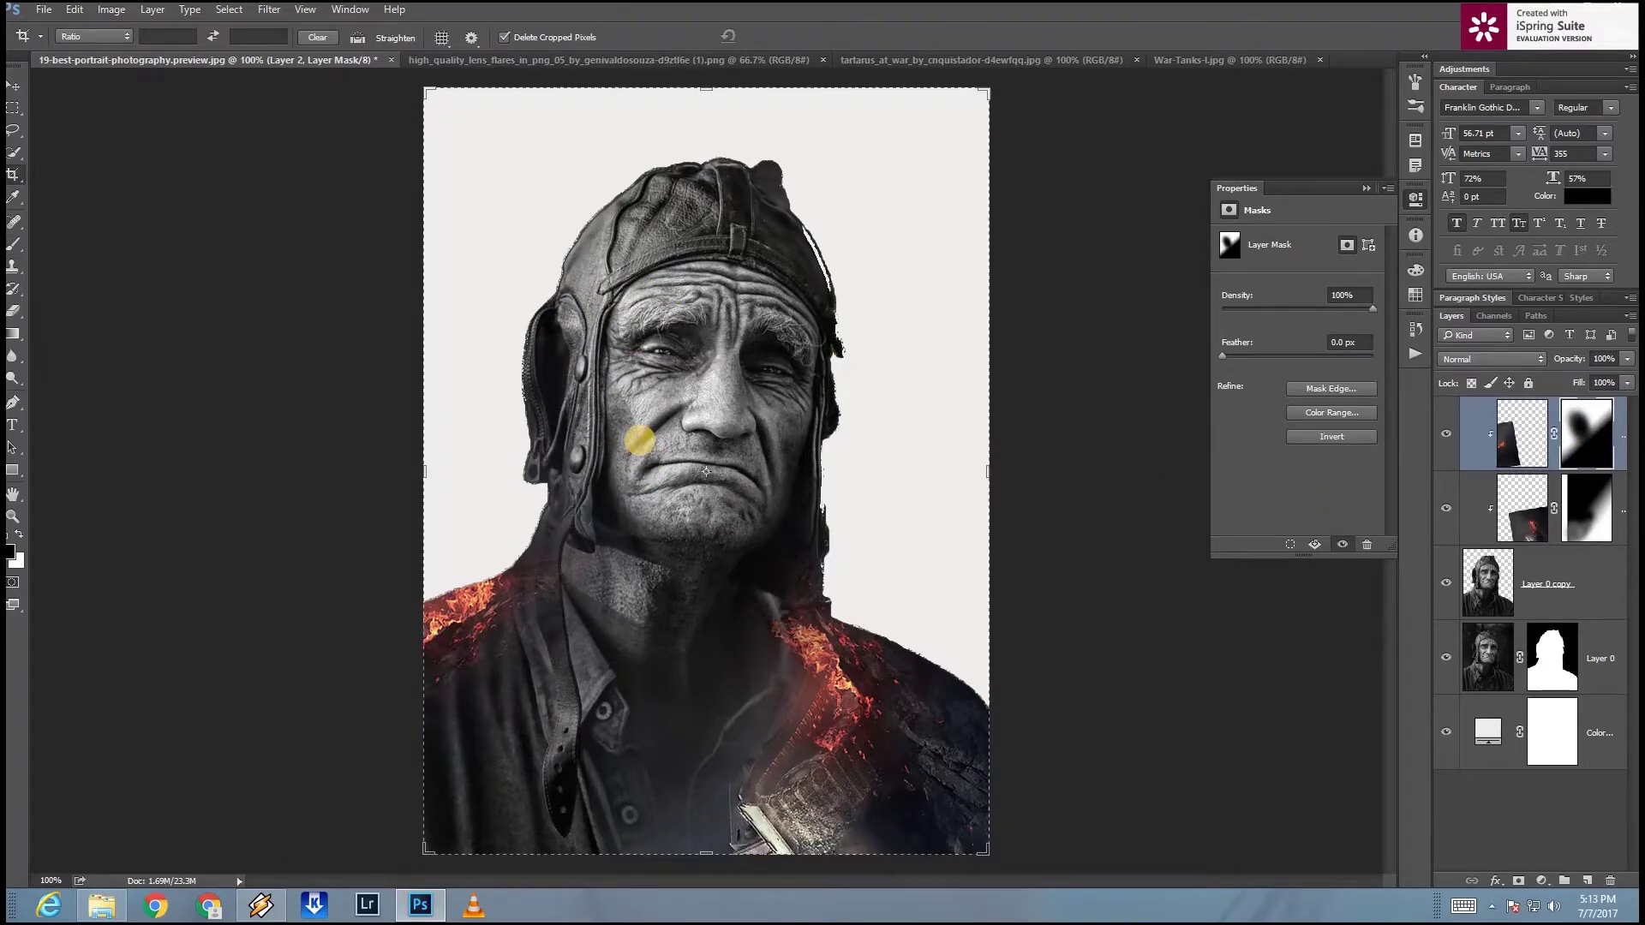
{"action": "key", "text": "b"}
{"action": "key", "text": "x"}
{"action": "mouse_move", "coordinate": [615, 435]}
{"action": "left_mouse_down"}
{"action": "mouse_move", "coordinate": [606, 375]}
{"action": "mouse_move", "coordinate": [613, 507]}
{"action": "left_mouse_up"}
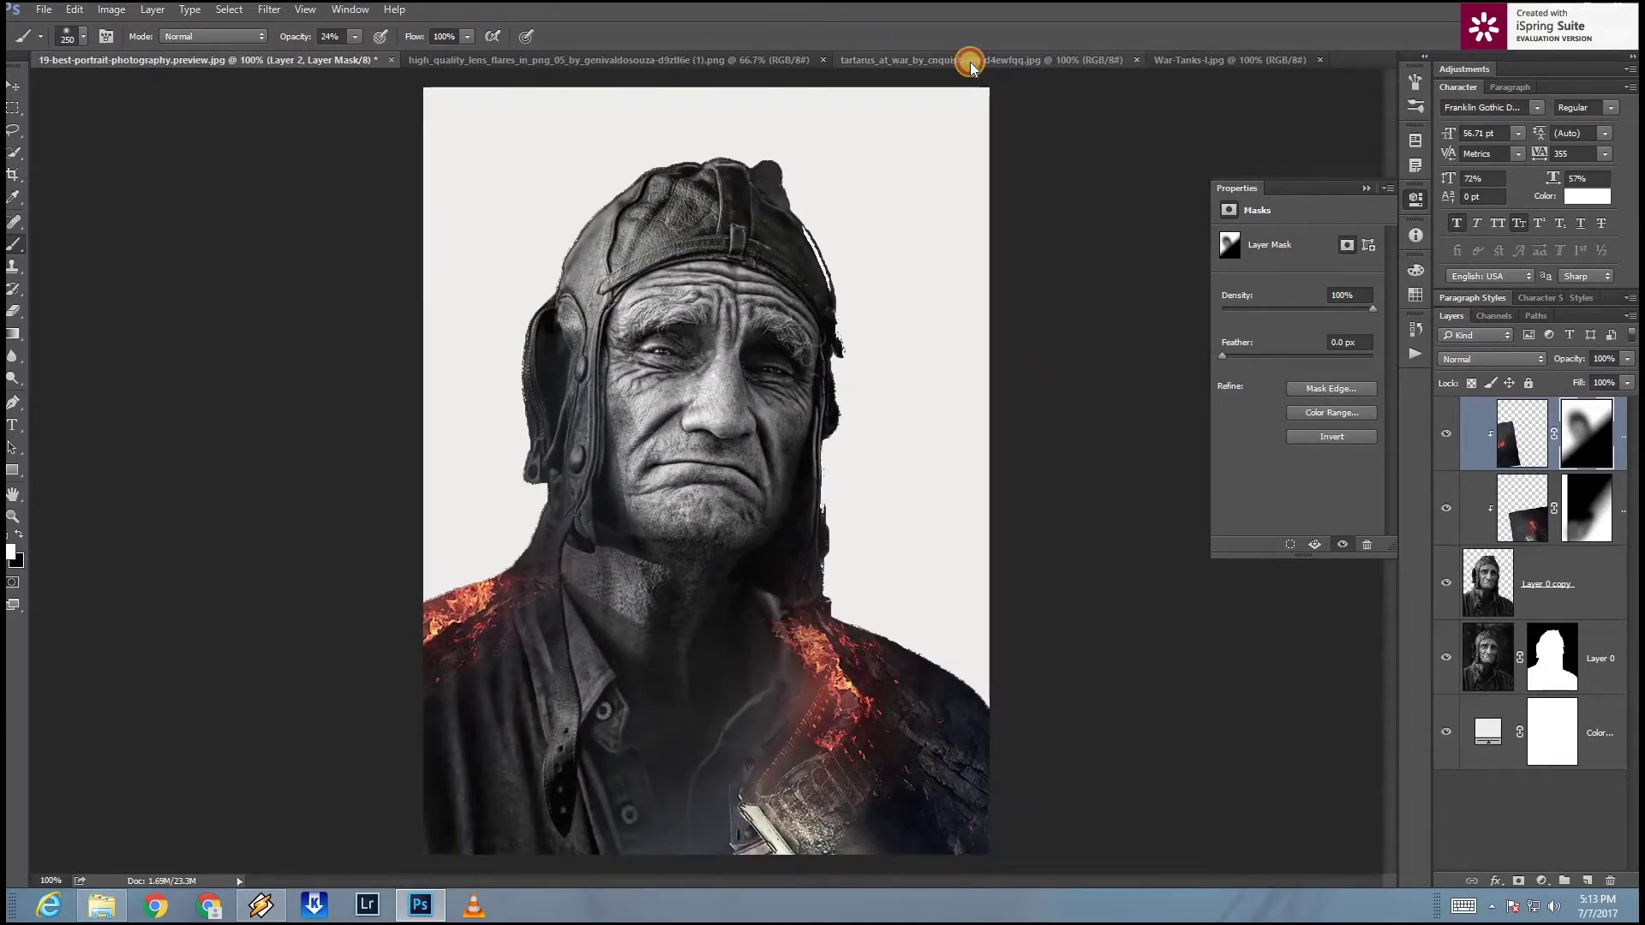
Step: Drag the battlefield image from its document into the portrait
{"action": "left_click", "coordinate": [970, 60]}
{"action": "key", "text": "v"}
{"action": "mouse_move", "coordinate": [623, 514]}
{"action": "left_mouse_down"}
{"action": "mouse_move", "coordinate": [783, 648]}
{"action": "mouse_move", "coordinate": [442, 738]}
{"action": "left_mouse_up"}
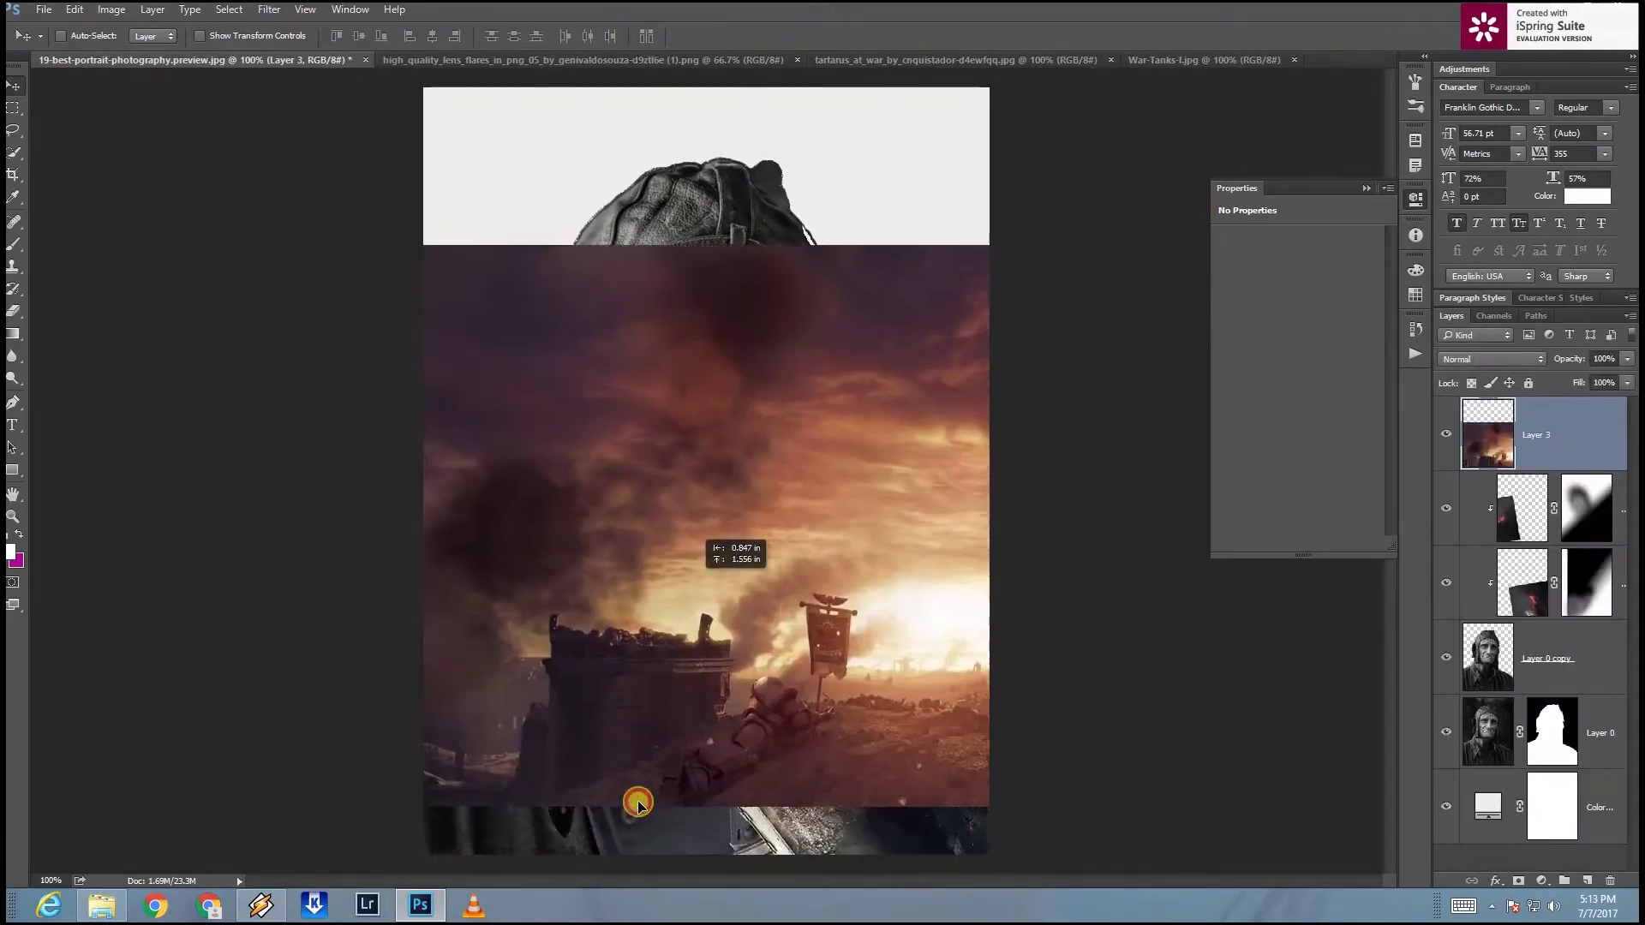
Step: Clip the battlefield layer to the pilot's silhouette and move it lower on the body
{"action": "left_click_drag", "start_coordinate": [442, 738], "coordinate": [393, 700]}
{"action": "right_click", "coordinate": [1572, 434]}
{"action": "left_click", "coordinate": [1508, 536]}
{"action": "scroll", "coordinate": [725, 685], "scroll_direction": "down", "scroll_amount": 2}
{"action": "left_click_drag", "start_coordinate": [763, 679], "coordinate": [801, 724]}
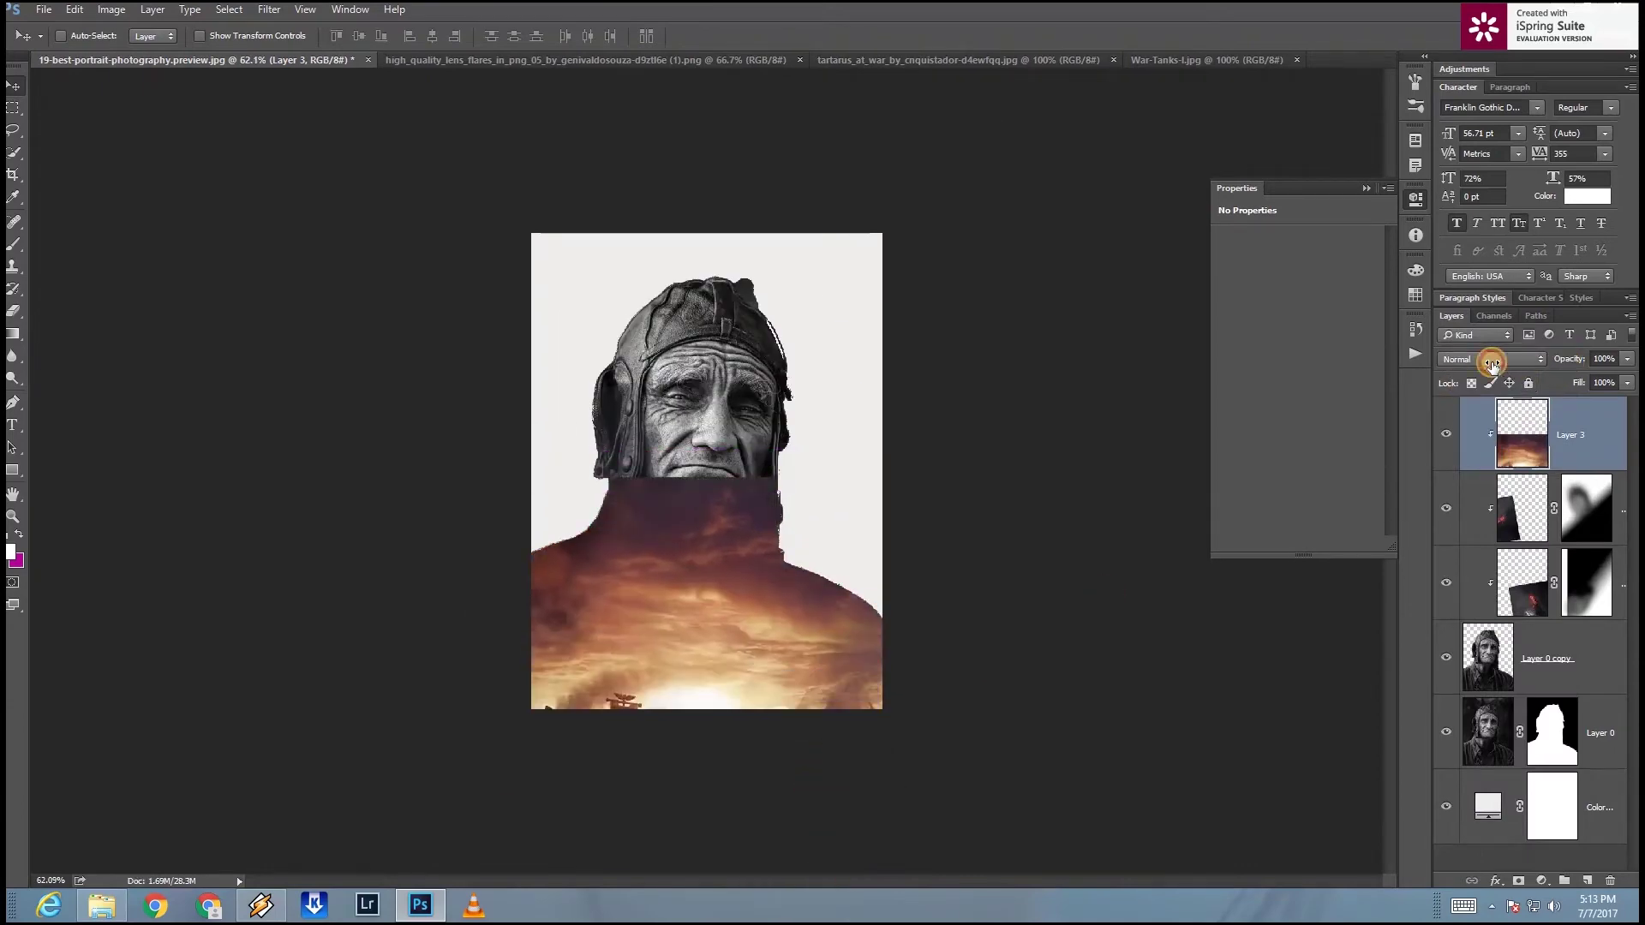
Step: At 32% opacity, place the battlefield scene over the chest, then restore 100% opacity
{"action": "key", "text": "3"}
{"action": "key", "text": "2"}
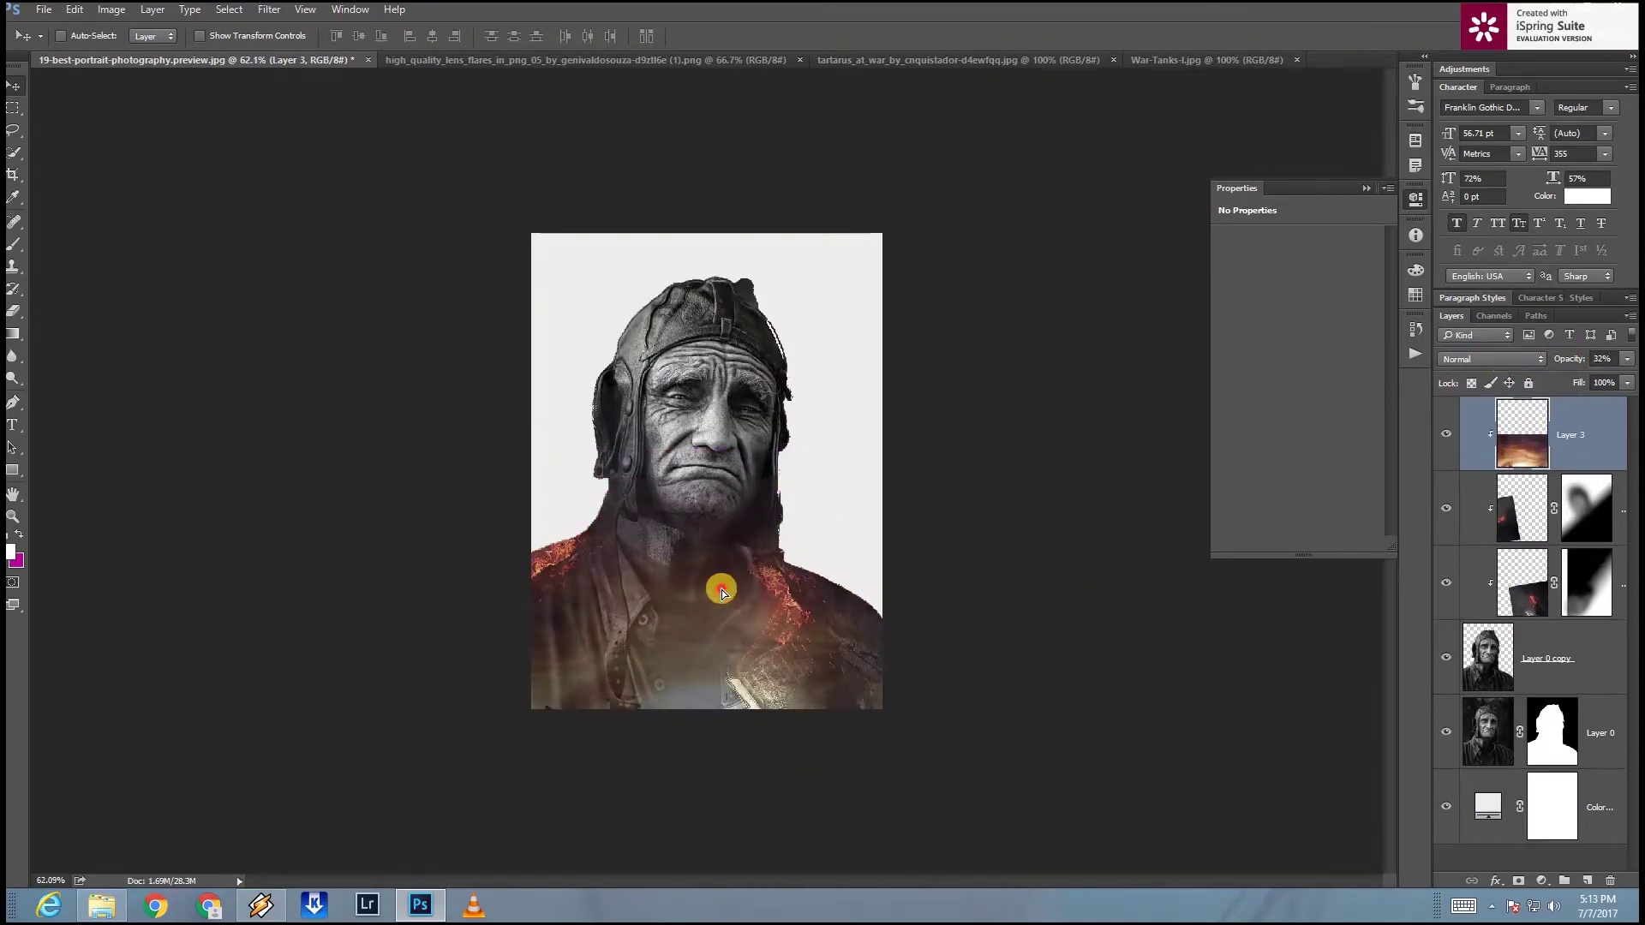
{"action": "left_click_drag", "start_coordinate": [721, 593], "coordinate": [640, 552]}
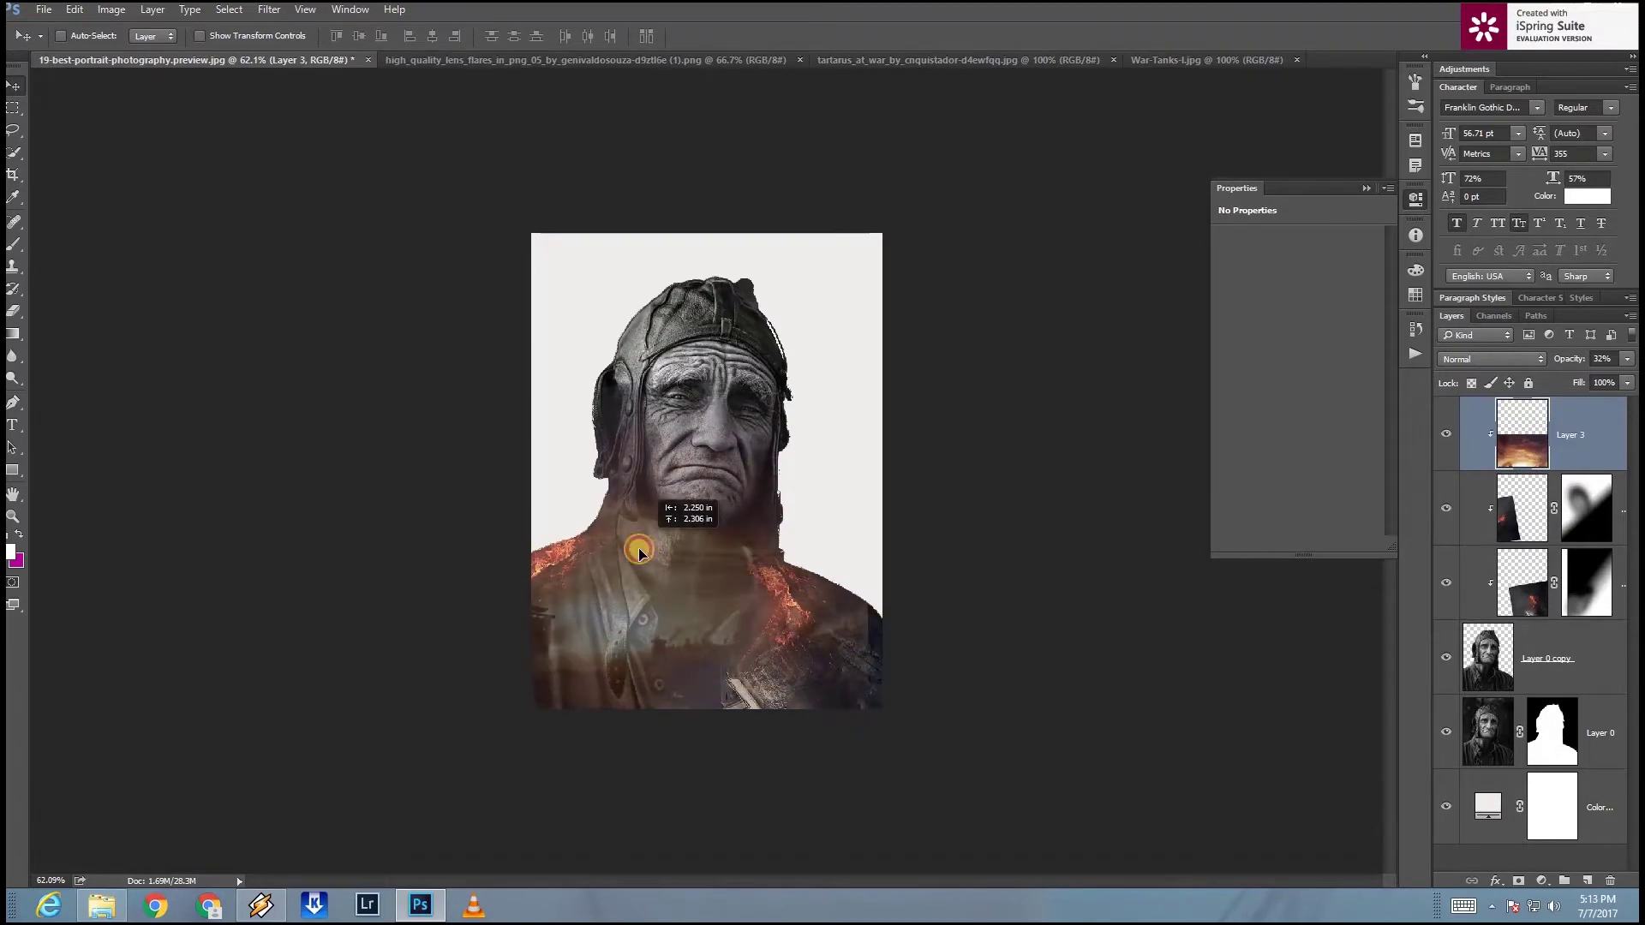
{"action": "left_click_drag", "start_coordinate": [640, 552], "coordinate": [661, 559]}
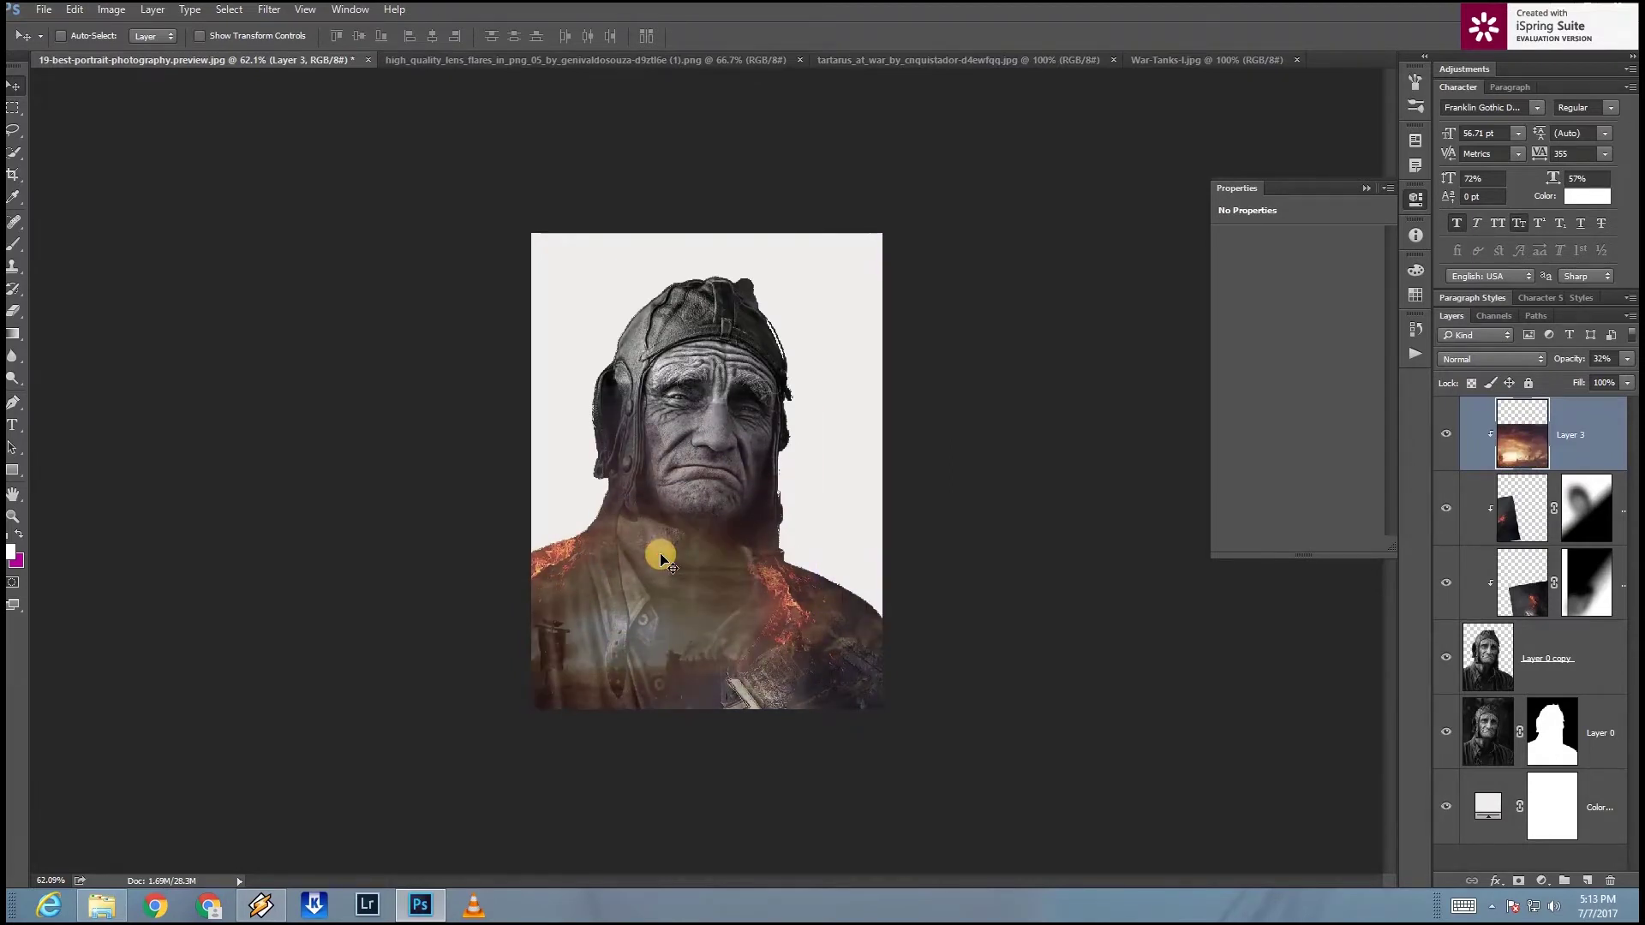
{"action": "key", "text": "ctrl+plus"}
{"action": "key", "text": "ctrl+plus"}
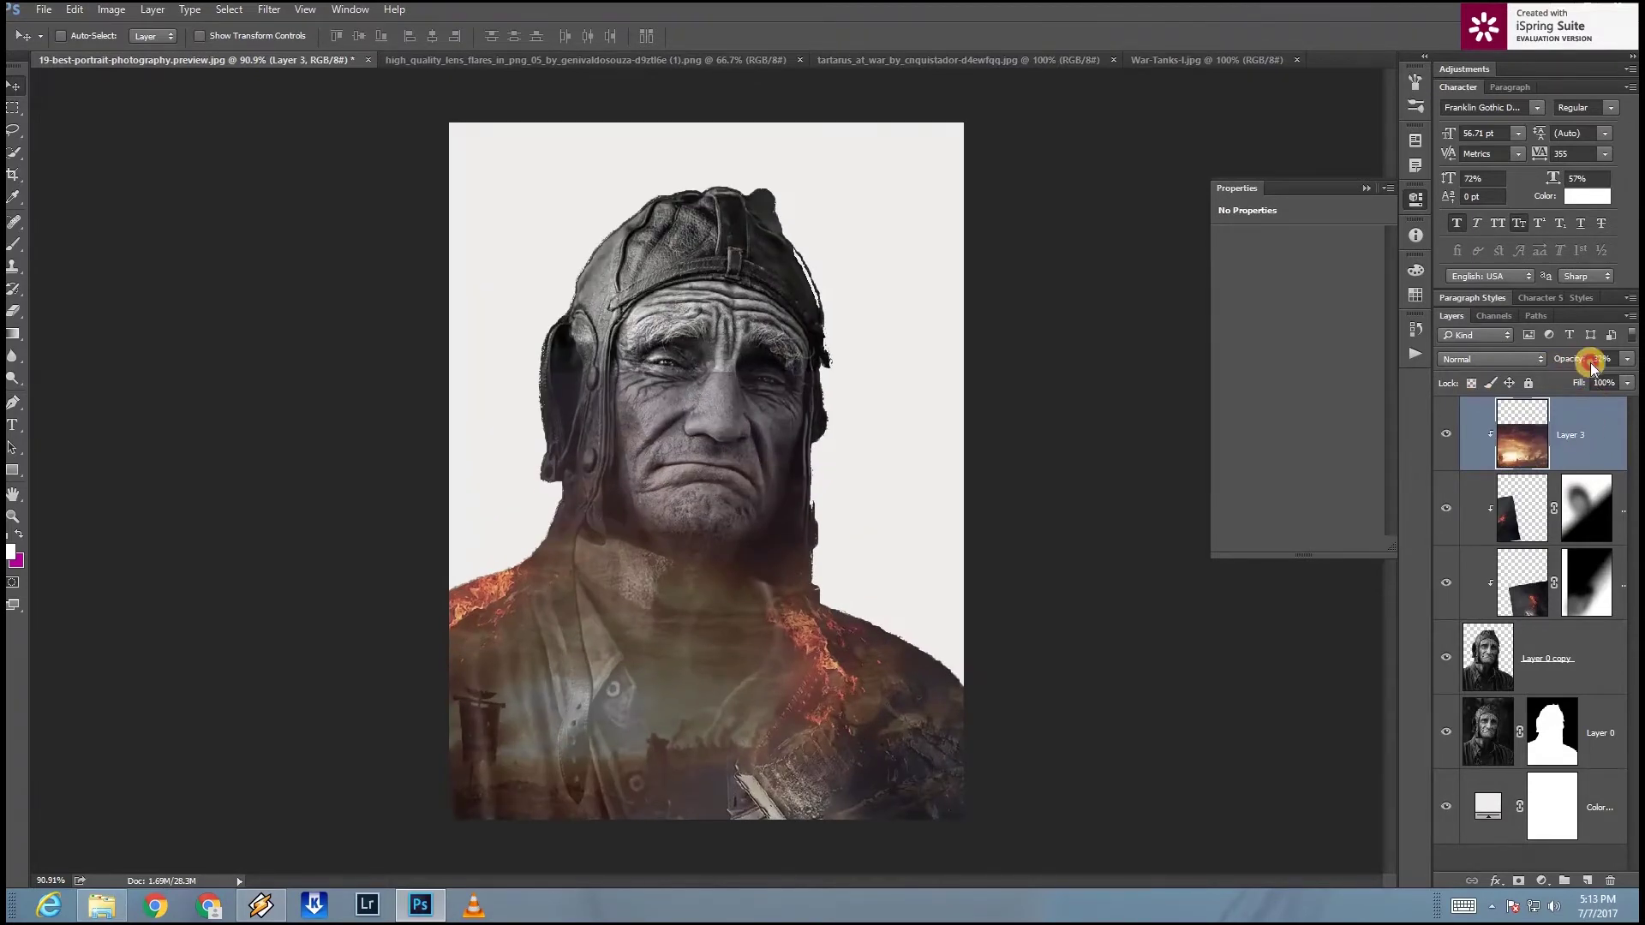
{"action": "left_click_drag", "start_coordinate": [1630, 360], "coordinate": [1628, 377]}
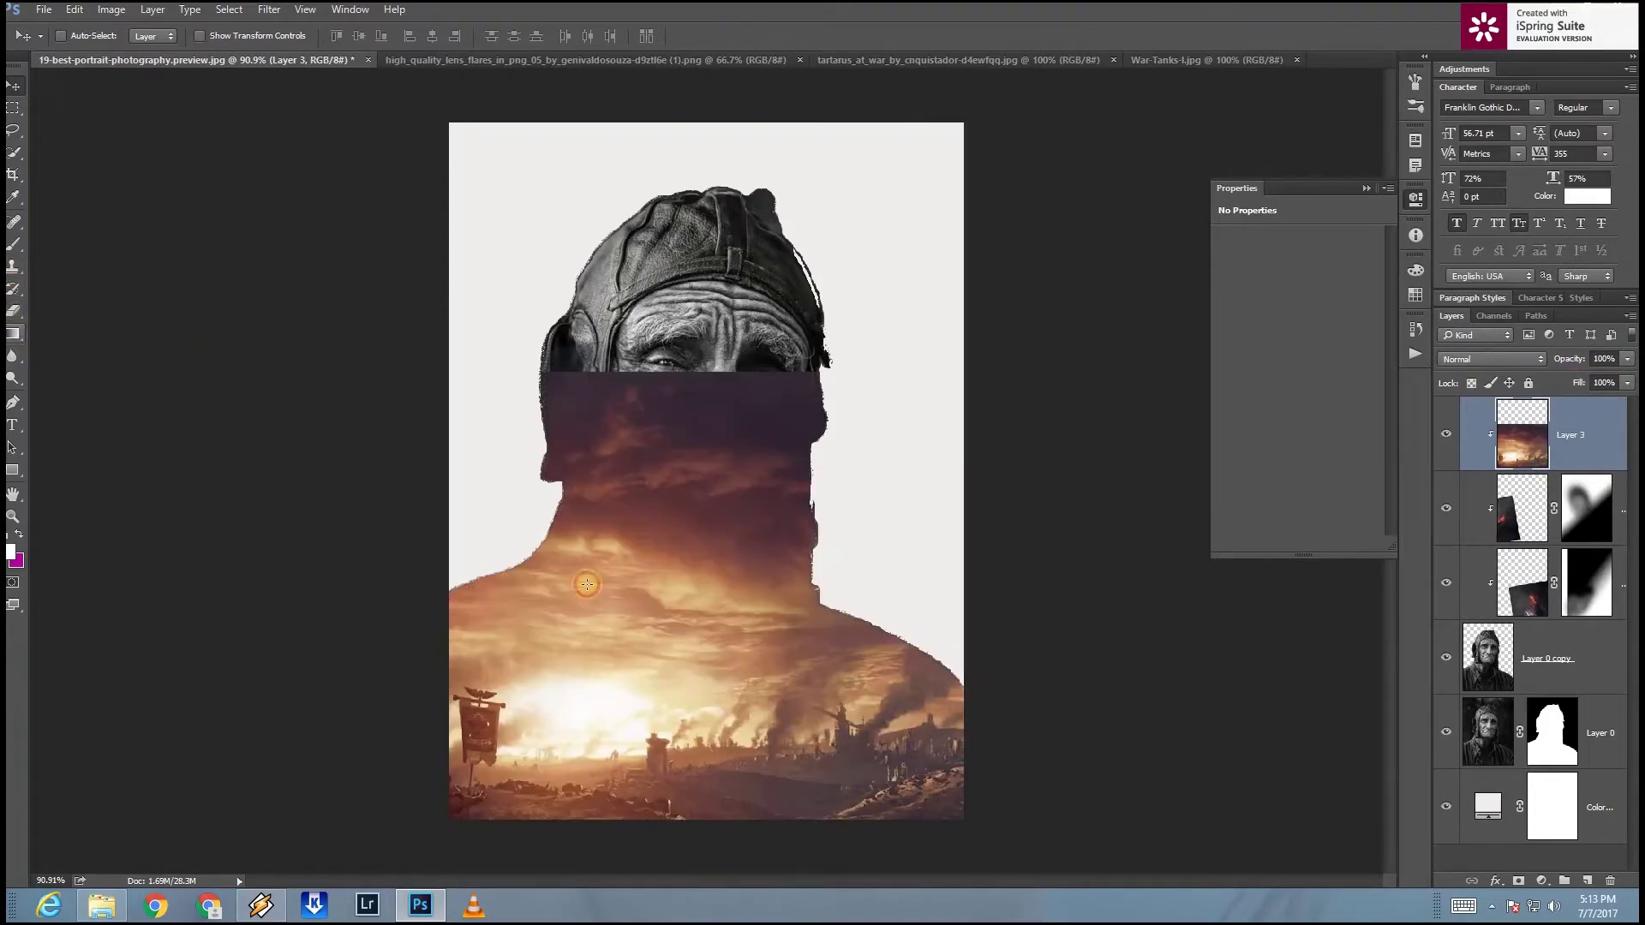
Step: Try a black-to-white gradient on the battlefield layer, then undo it
{"action": "key", "text": "g"}
{"action": "left_click_drag", "start_coordinate": [692, 703], "coordinate": [685, 735]}
{"action": "key", "text": "ctrl+z"}
Step: Add a layer mask to Layer 3 with a vertical gradient fading it below the face
{"action": "left_click", "coordinate": [1518, 880]}
{"action": "left_click_drag", "start_coordinate": [689, 673], "coordinate": [691, 617]}
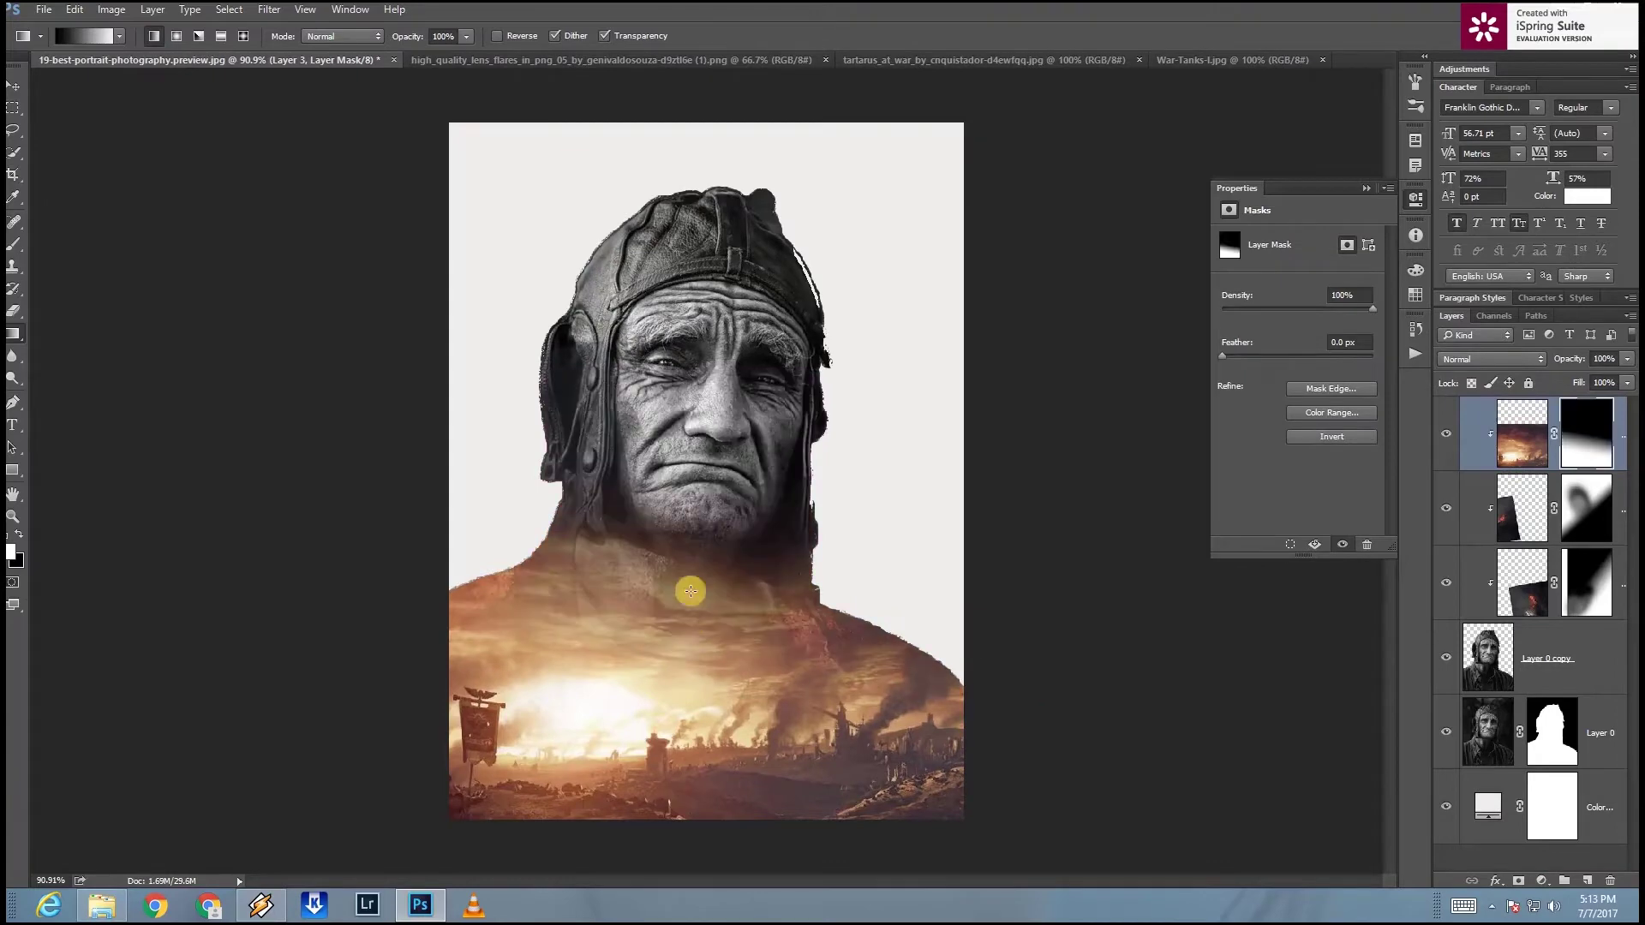
{"action": "mouse_move", "coordinate": [687, 693]}
{"action": "left_mouse_down"}
{"action": "mouse_move", "coordinate": [684, 673]}
{"action": "mouse_move", "coordinate": [722, 640]}
{"action": "left_mouse_up"}
{"action": "scroll", "coordinate": [729, 645], "scroll_direction": "up", "scroll_amount": 2}
Step: Set Layer 3 to Screen blending at 100% opacity, then bring up the battlefield image
{"action": "left_click", "coordinate": [1514, 358]}
{"action": "scroll", "coordinate": [1515, 358], "scroll_direction": "down", "scroll_amount": 2}
{"action": "scroll", "coordinate": [1515, 357], "scroll_direction": "down", "scroll_amount": 2}
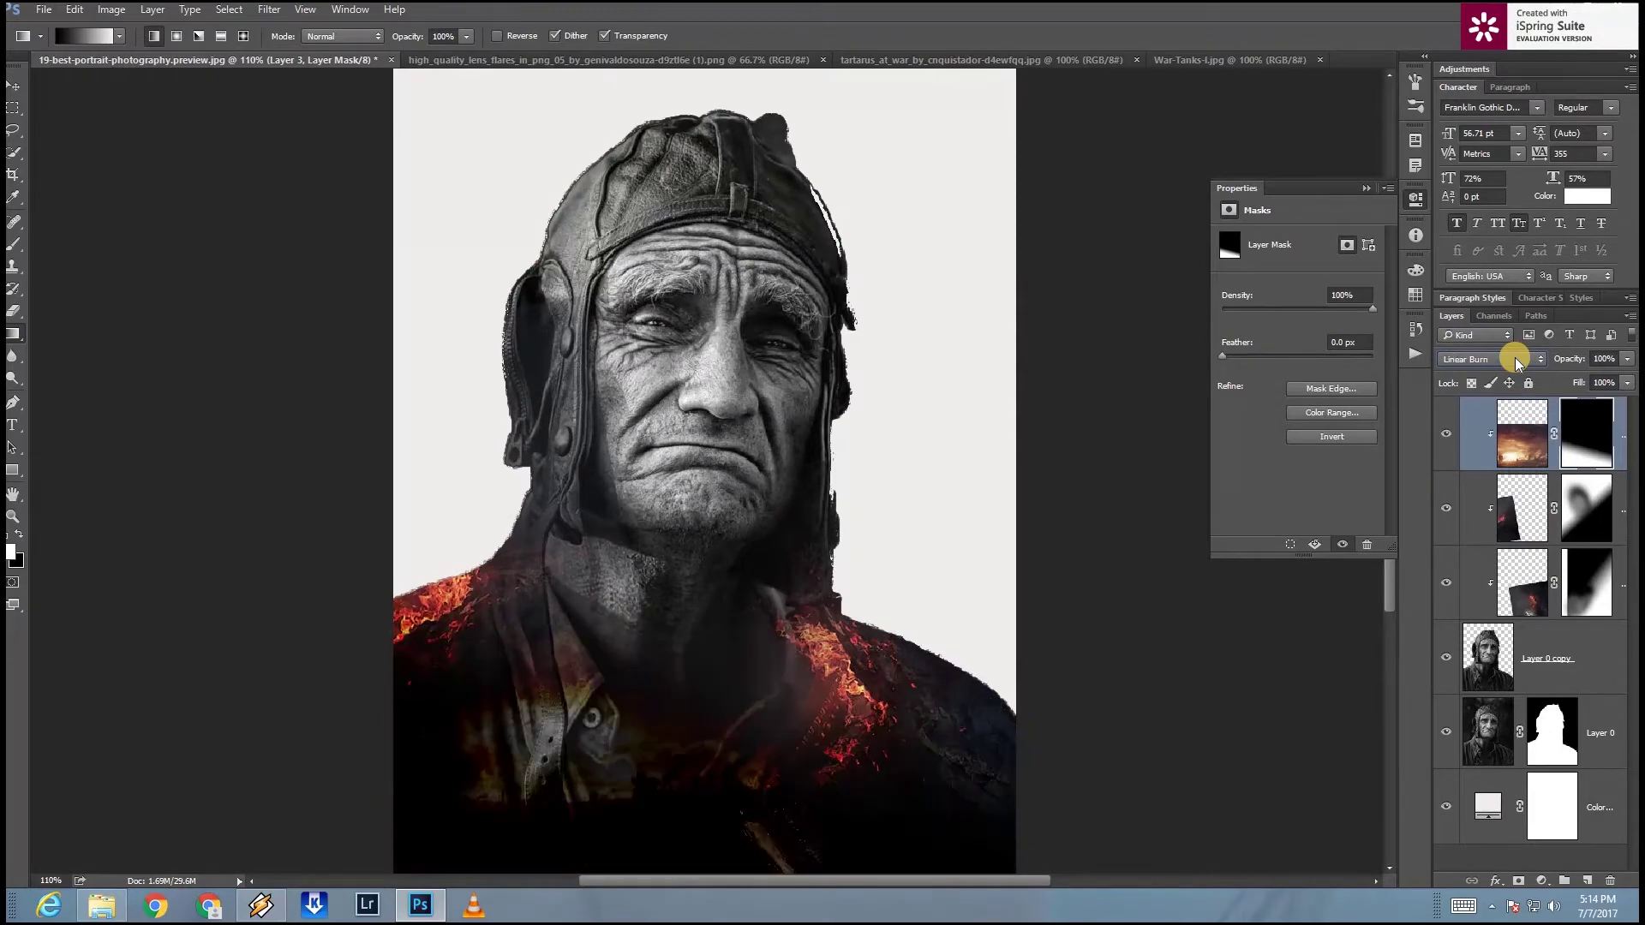
{"action": "scroll", "coordinate": [1514, 357], "scroll_direction": "down", "scroll_amount": 4}
{"action": "scroll", "coordinate": [1514, 357], "scroll_direction": "down", "scroll_amount": 1}
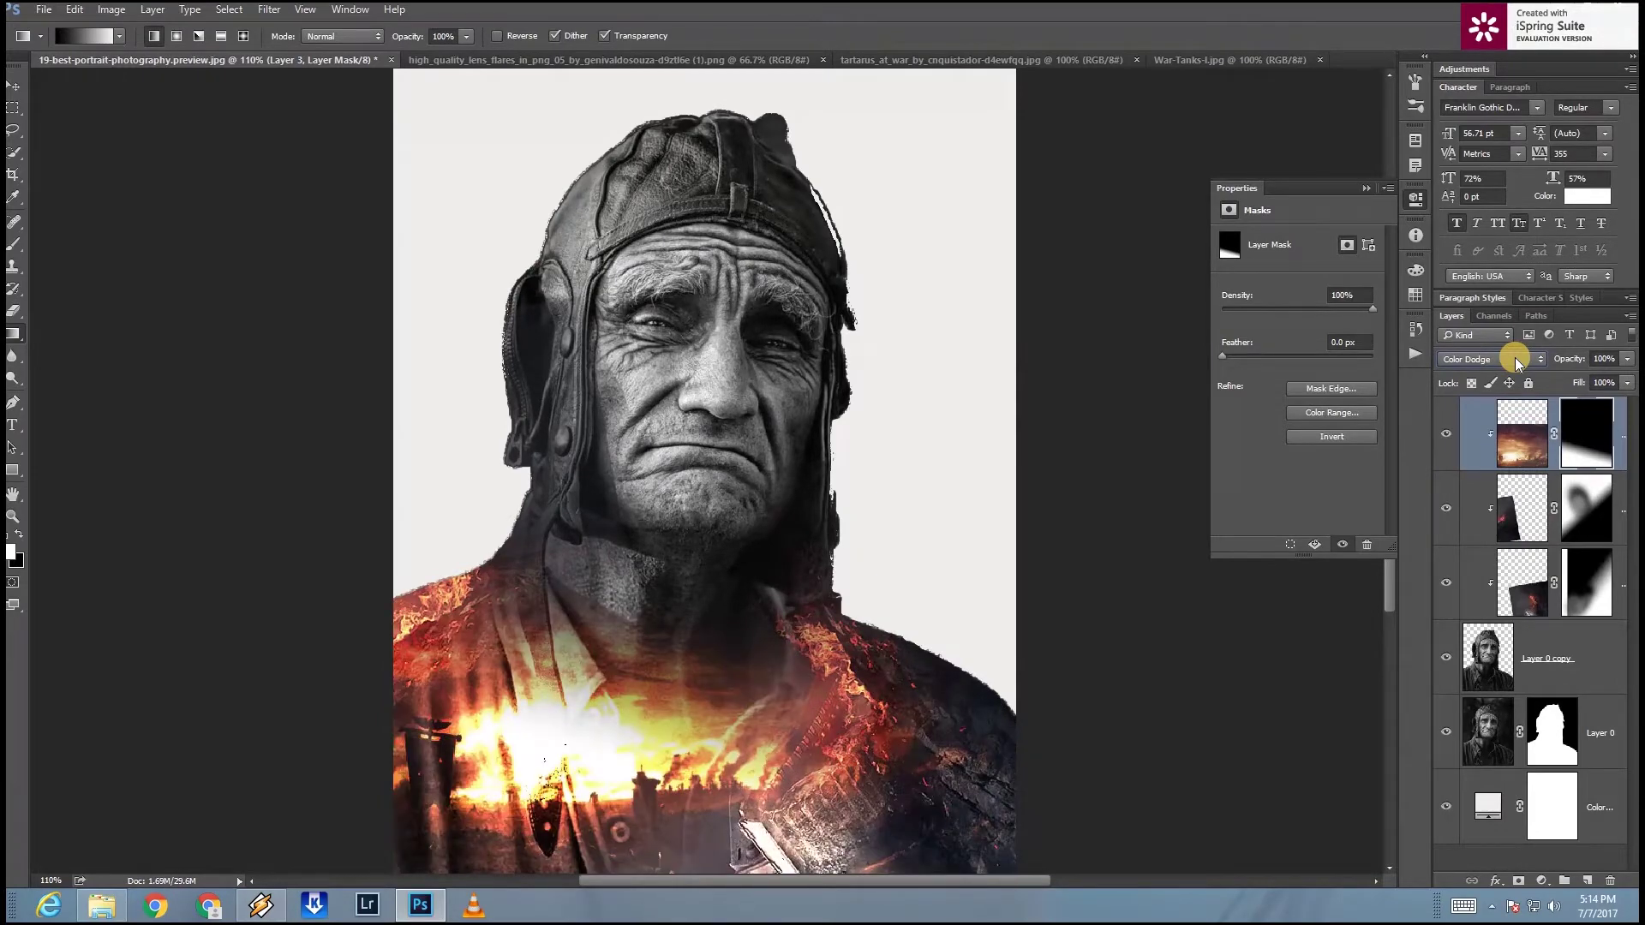
{"action": "scroll", "coordinate": [1515, 358], "scroll_direction": "up", "scroll_amount": 1}
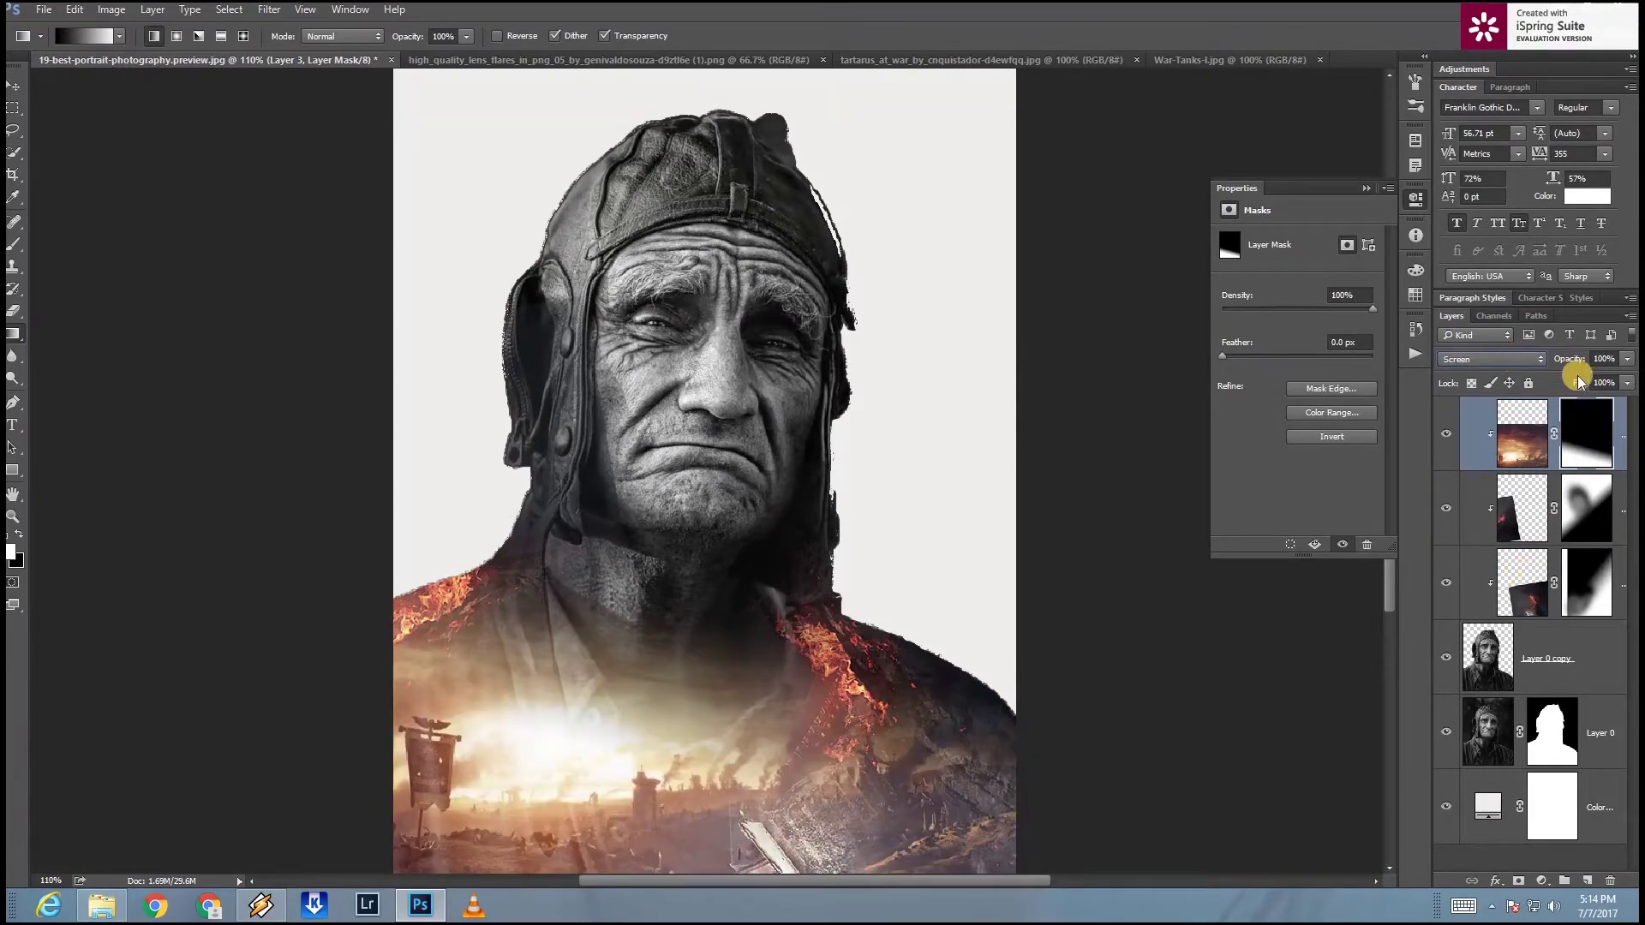
{"action": "left_click_drag", "start_coordinate": [1563, 359], "coordinate": [1564, 360]}
{"action": "type", "text": "100"}
{"action": "key", "text": "Return"}
{"action": "left_click", "coordinate": [1019, 62]}
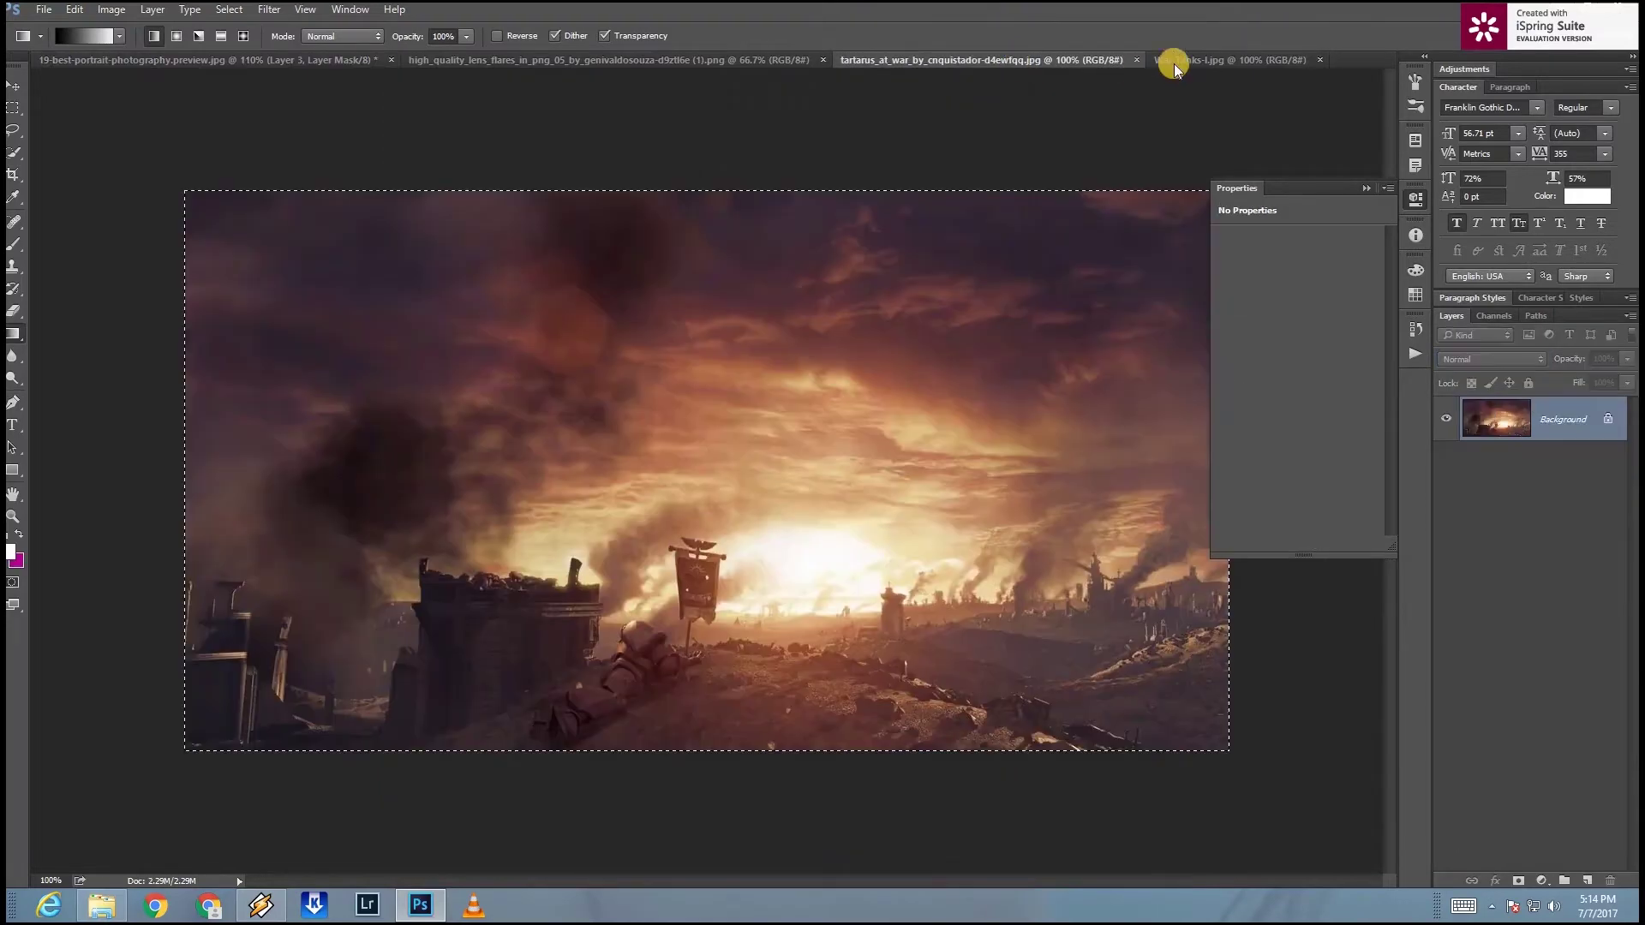
Step: Bring the War-Tanks image into the portrait as Layer 4, rotated about 70 degrees
{"action": "left_click", "coordinate": [1191, 62]}
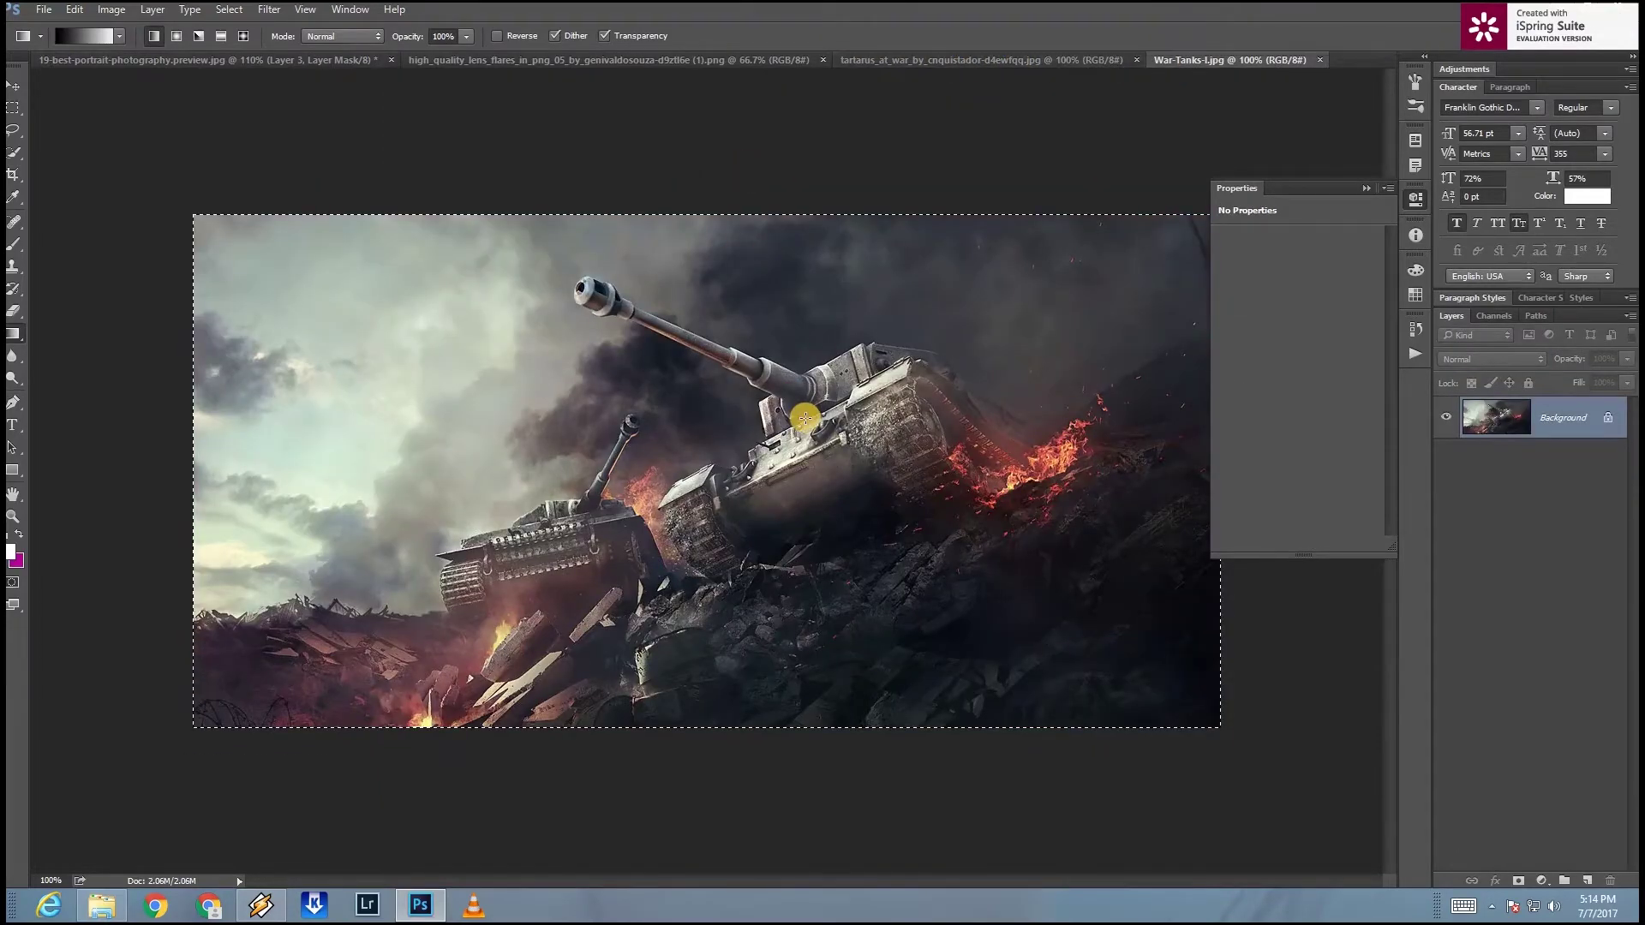
{"action": "key", "text": "v"}
{"action": "left_click_drag", "start_coordinate": [206, 114], "coordinate": [848, 415]}
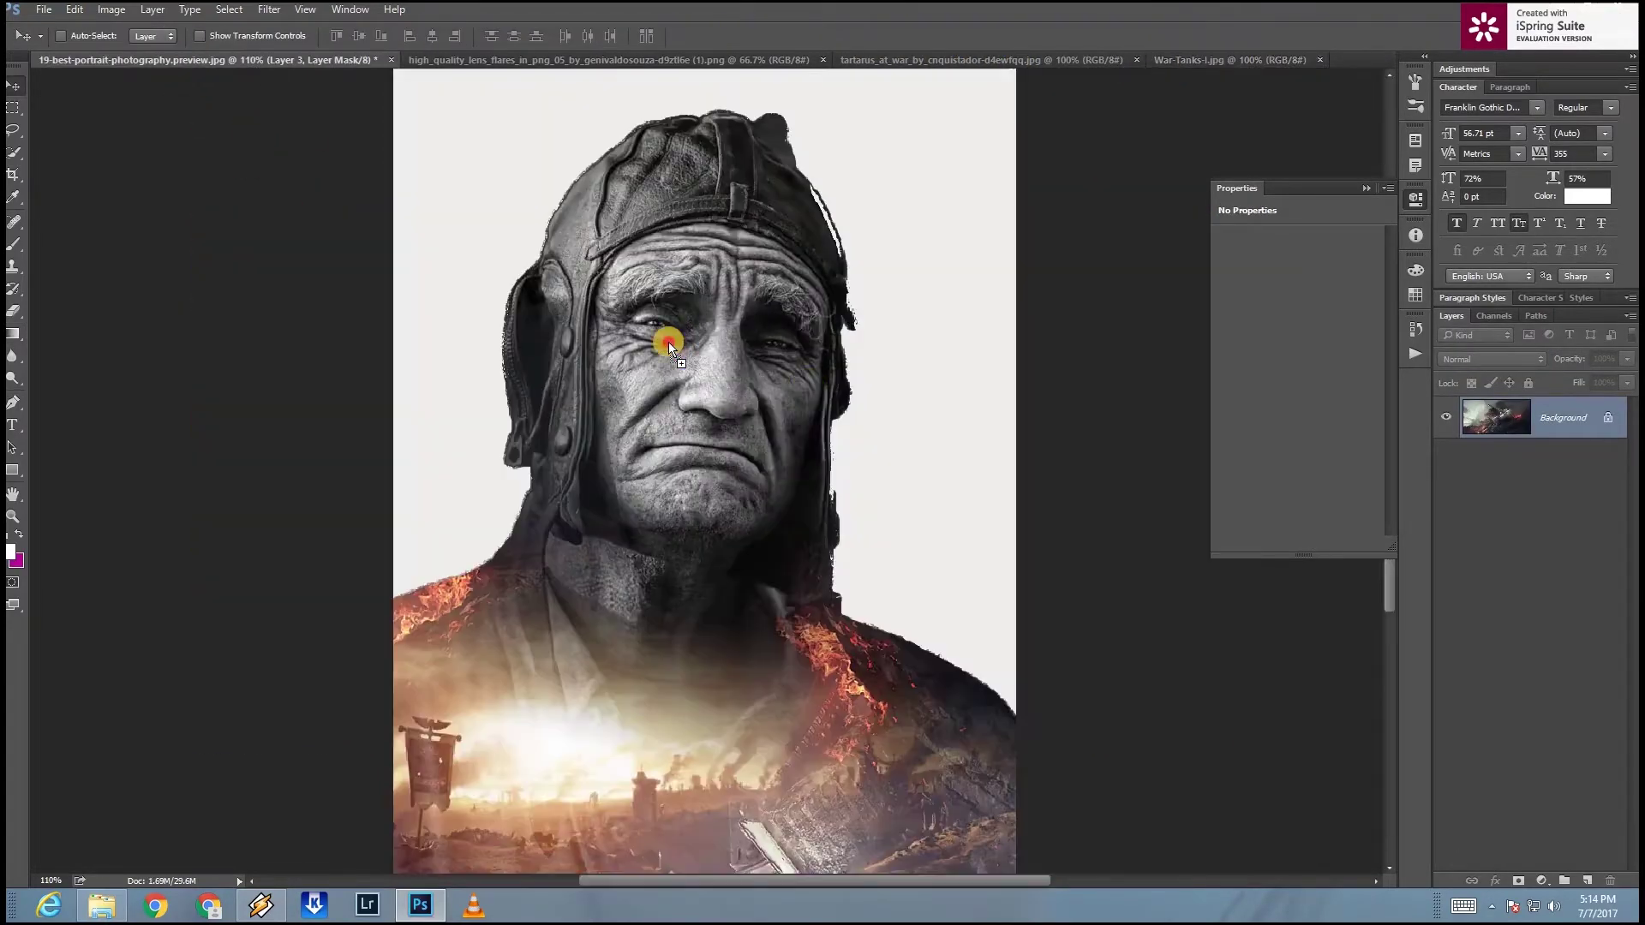
{"action": "key", "text": "ctrl+t"}
{"action": "mouse_move", "coordinate": [548, 861]}
{"action": "left_mouse_down"}
{"action": "mouse_move", "coordinate": [729, 350]}
{"action": "mouse_move", "coordinate": [1058, 477]}
{"action": "left_mouse_up"}
{"action": "key", "text": "Return"}
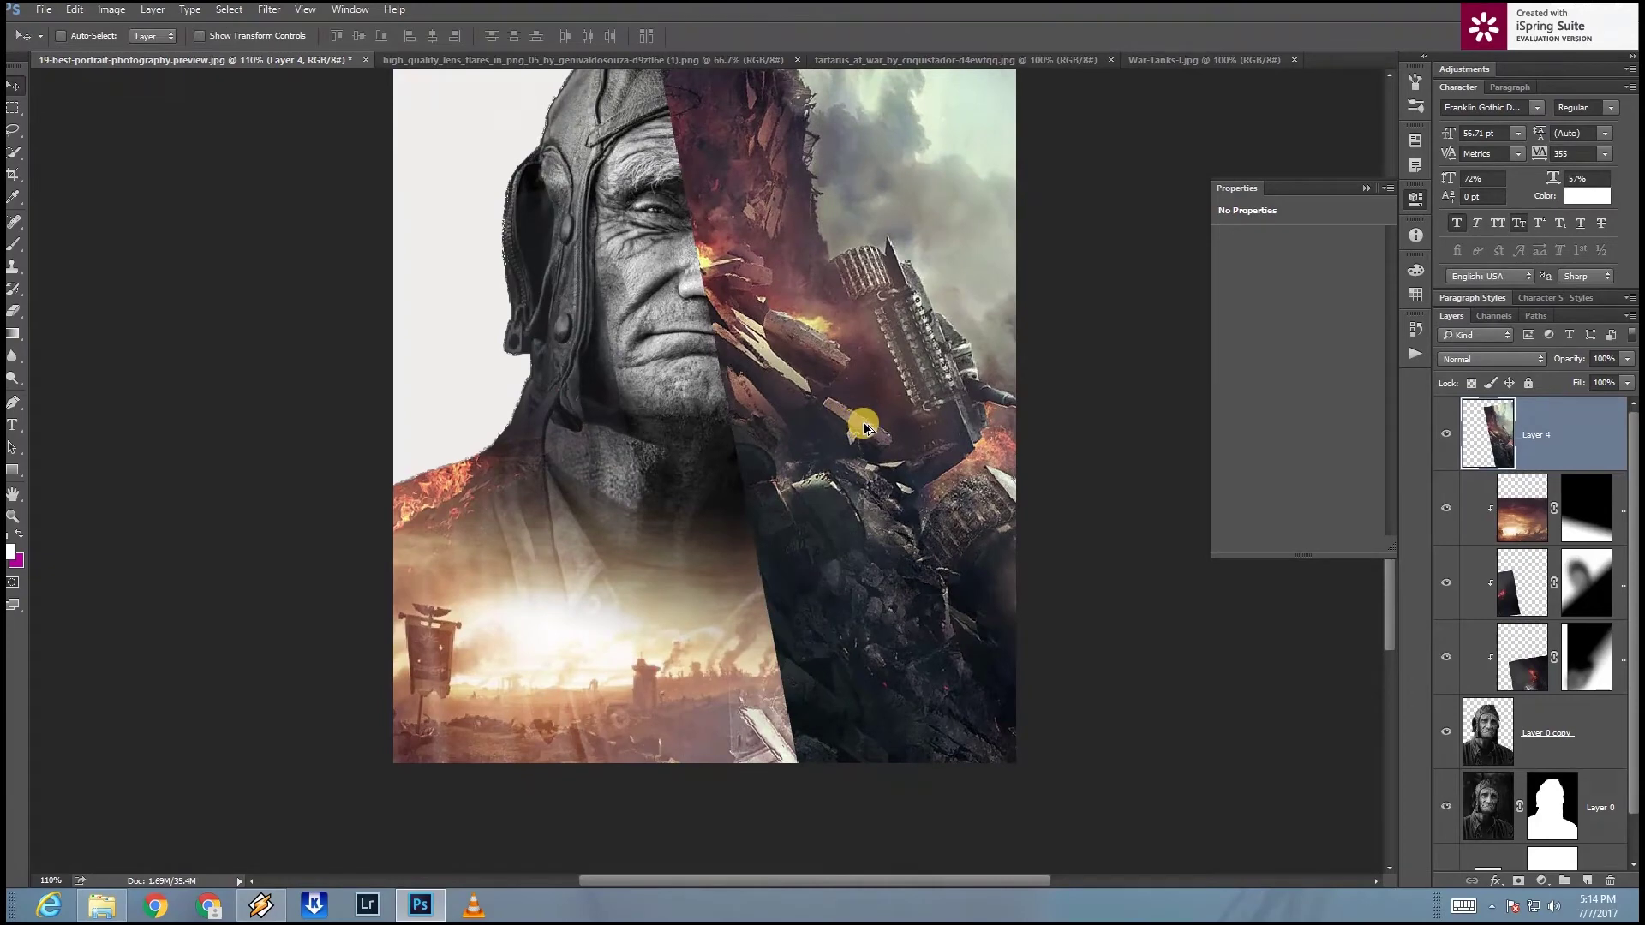
{"action": "key", "text": "ctrl+0"}
Step: Clip Layer 4 to the pilot's silhouette, shift it up-left and add a layer mask
{"action": "right_click", "coordinate": [1600, 411]}
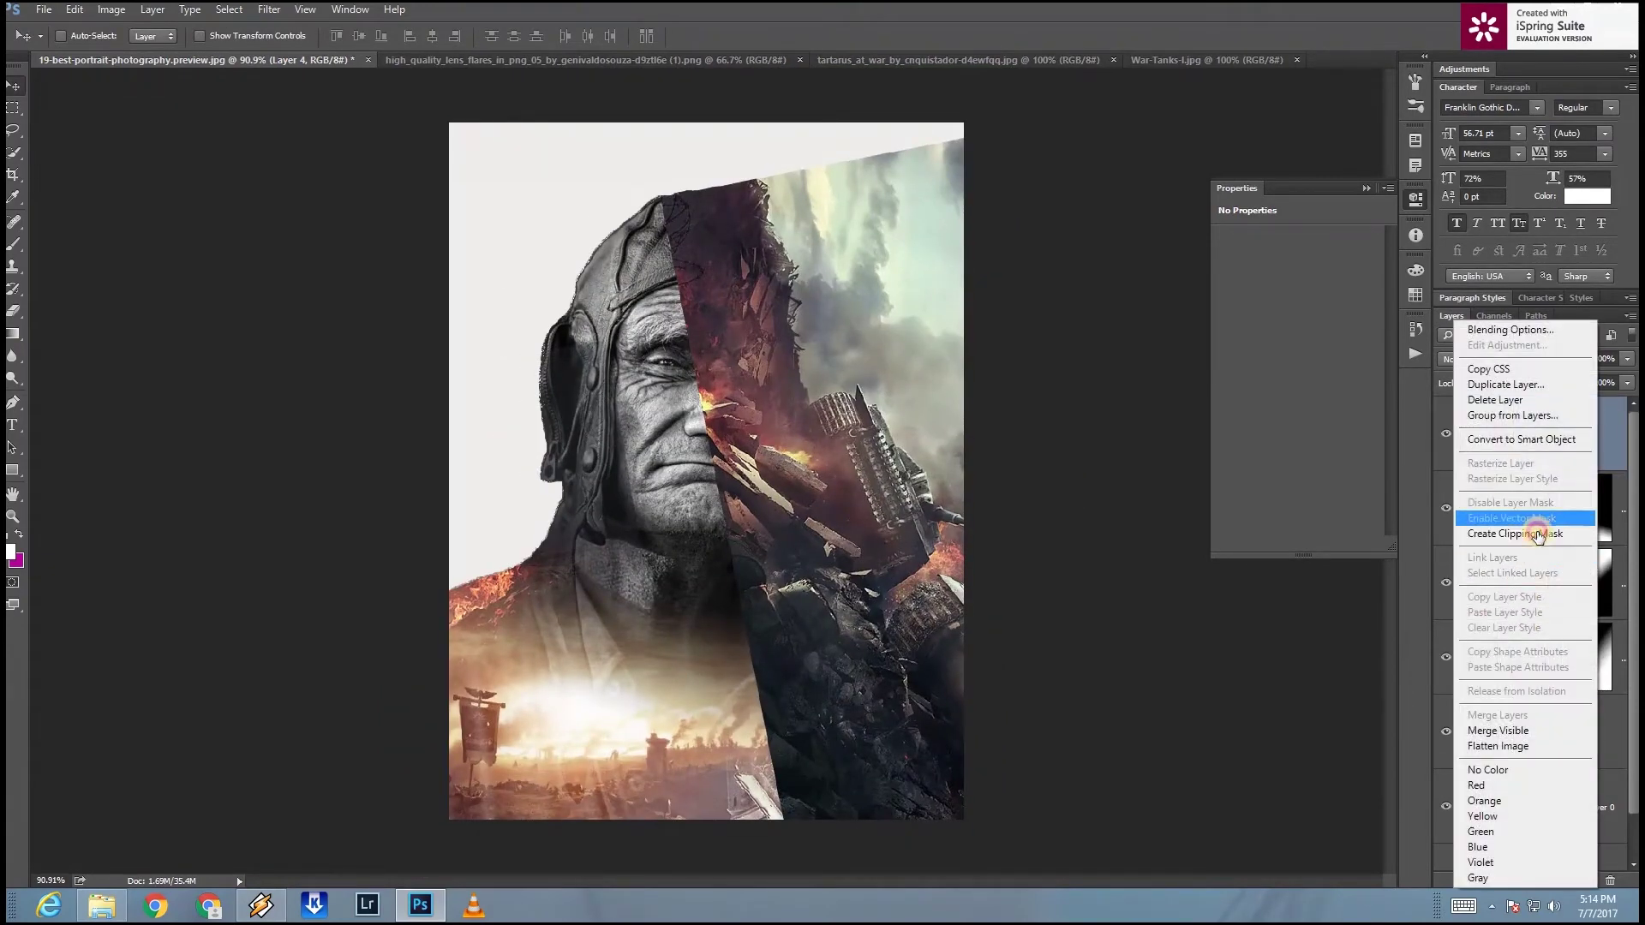
{"action": "left_click", "coordinate": [1491, 530]}
{"action": "scroll", "coordinate": [668, 554], "scroll_direction": "up", "scroll_amount": 1}
{"action": "mouse_move", "coordinate": [839, 478]}
{"action": "left_mouse_down"}
{"action": "mouse_move", "coordinate": [816, 439]}
{"action": "mouse_move", "coordinate": [746, 396]}
{"action": "mouse_move", "coordinate": [779, 377]}
{"action": "mouse_move", "coordinate": [809, 493]}
{"action": "mouse_move", "coordinate": [793, 470]}
{"action": "left_mouse_up"}
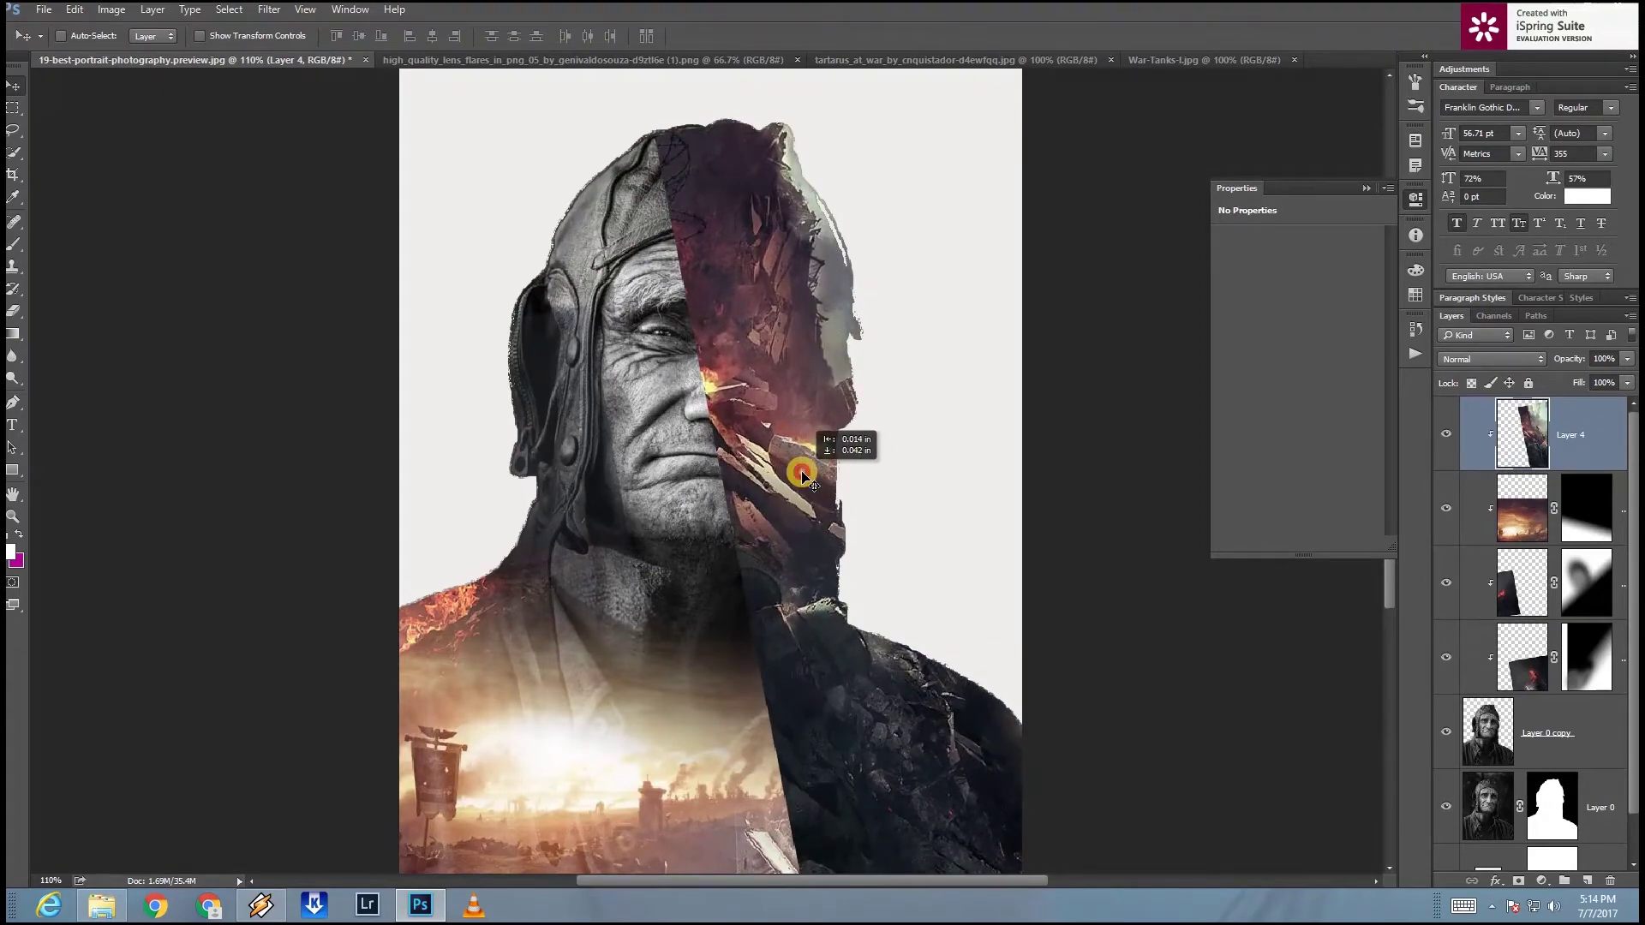
{"action": "left_click", "coordinate": [1519, 881]}
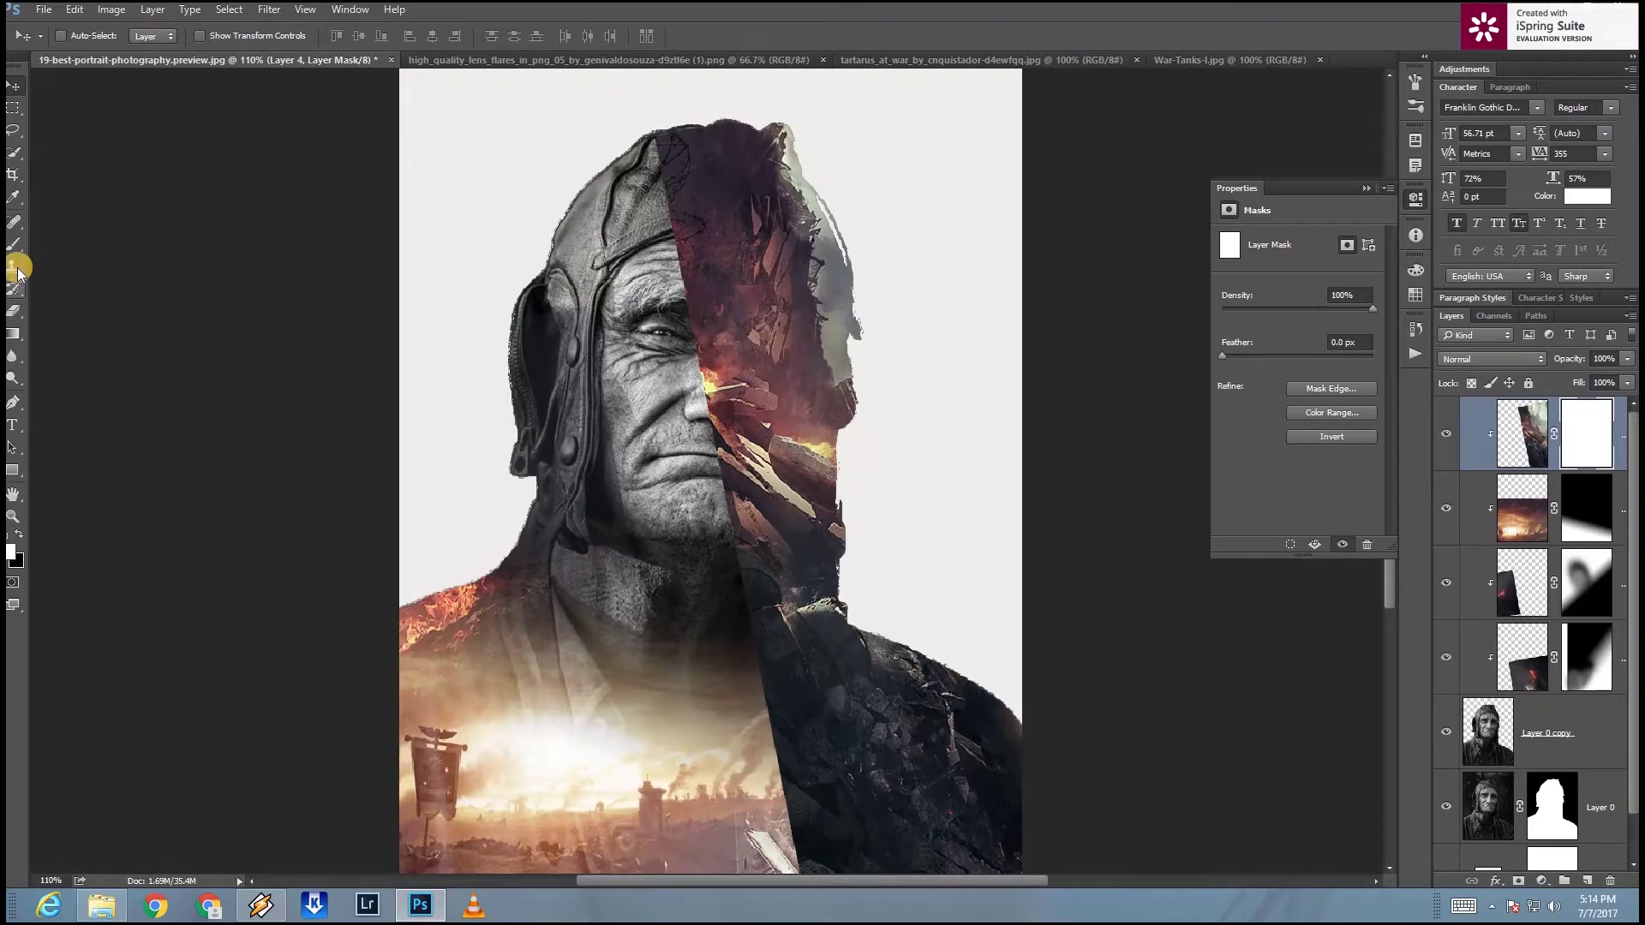
Step: Try gradient fades on Layer 4's mask, then move the tank overlay up and right
{"action": "left_click", "coordinate": [15, 334]}
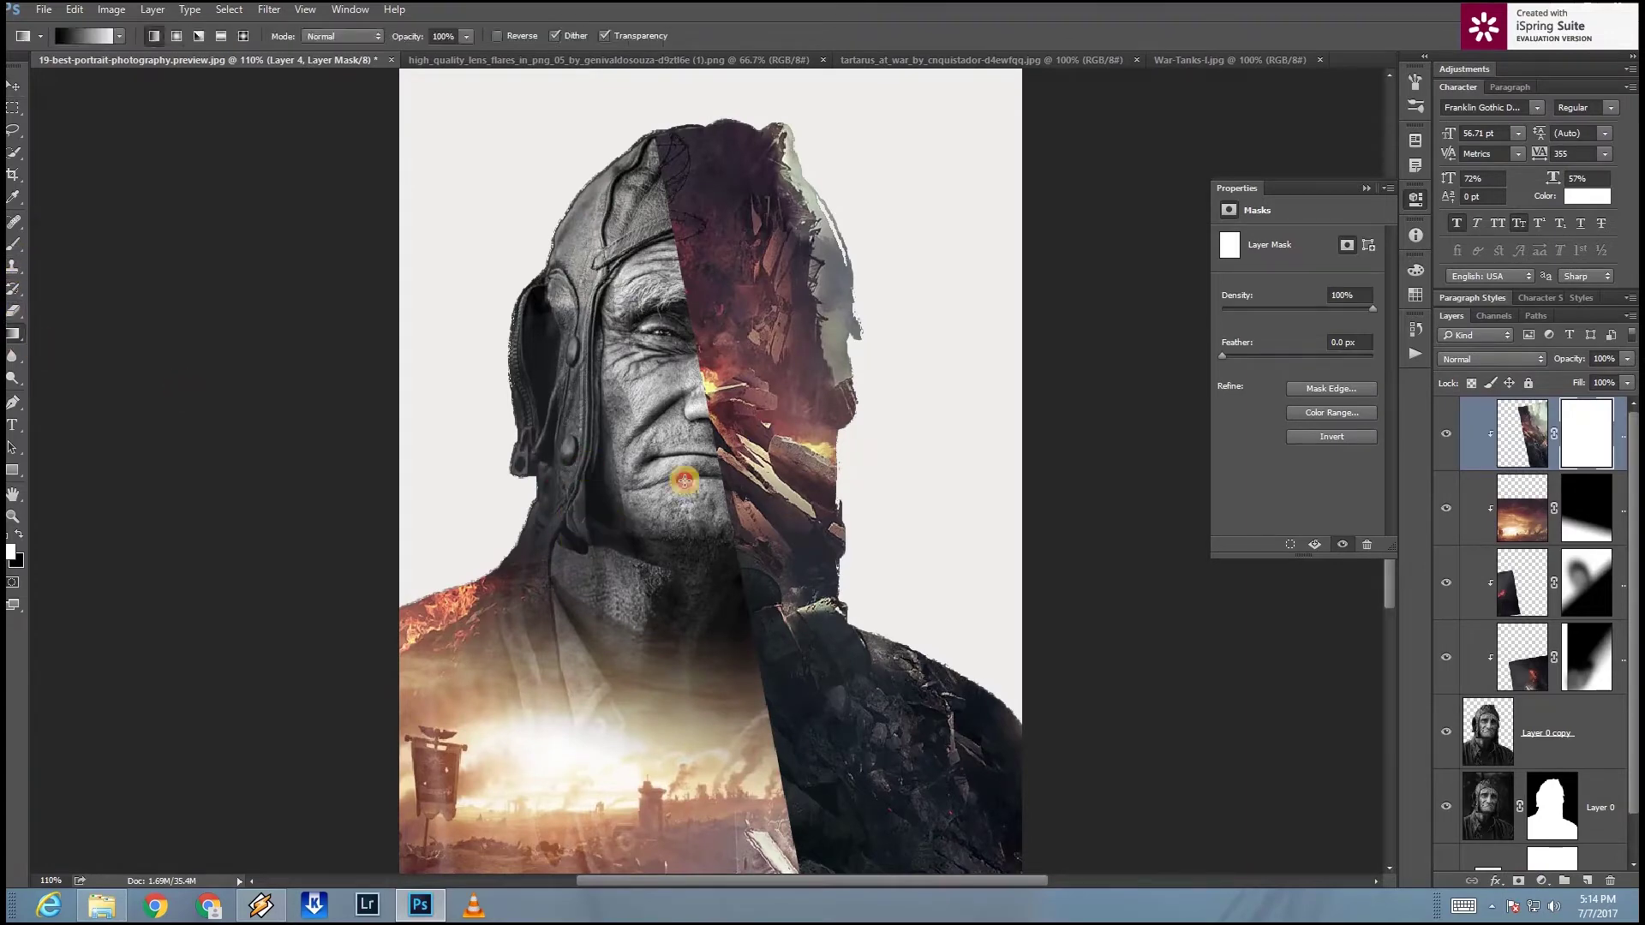
{"action": "left_click_drag", "start_coordinate": [752, 426], "coordinate": [670, 426]}
{"action": "mouse_move", "coordinate": [756, 499]}
{"action": "left_mouse_down"}
{"action": "mouse_move", "coordinate": [681, 317]}
{"action": "mouse_move", "coordinate": [708, 353]}
{"action": "left_mouse_up"}
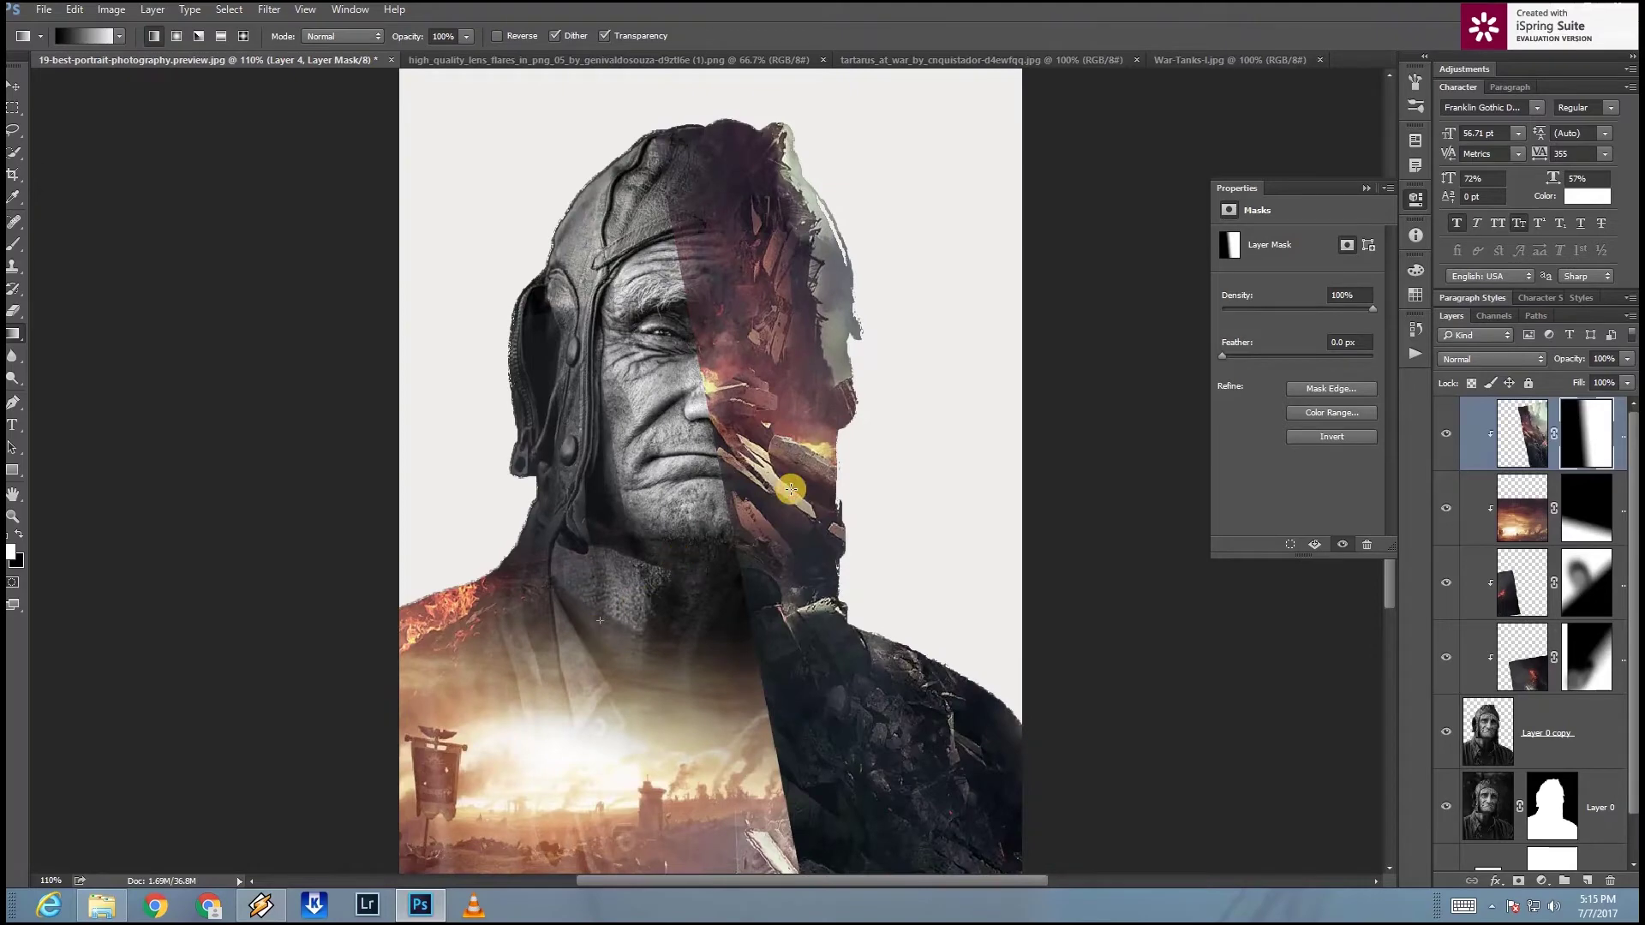
{"action": "key", "text": "ctrl+z"}
{"action": "key", "text": "ctrl+z"}
{"action": "key", "text": "v"}
{"action": "left_click_drag", "start_coordinate": [744, 460], "coordinate": [781, 374]}
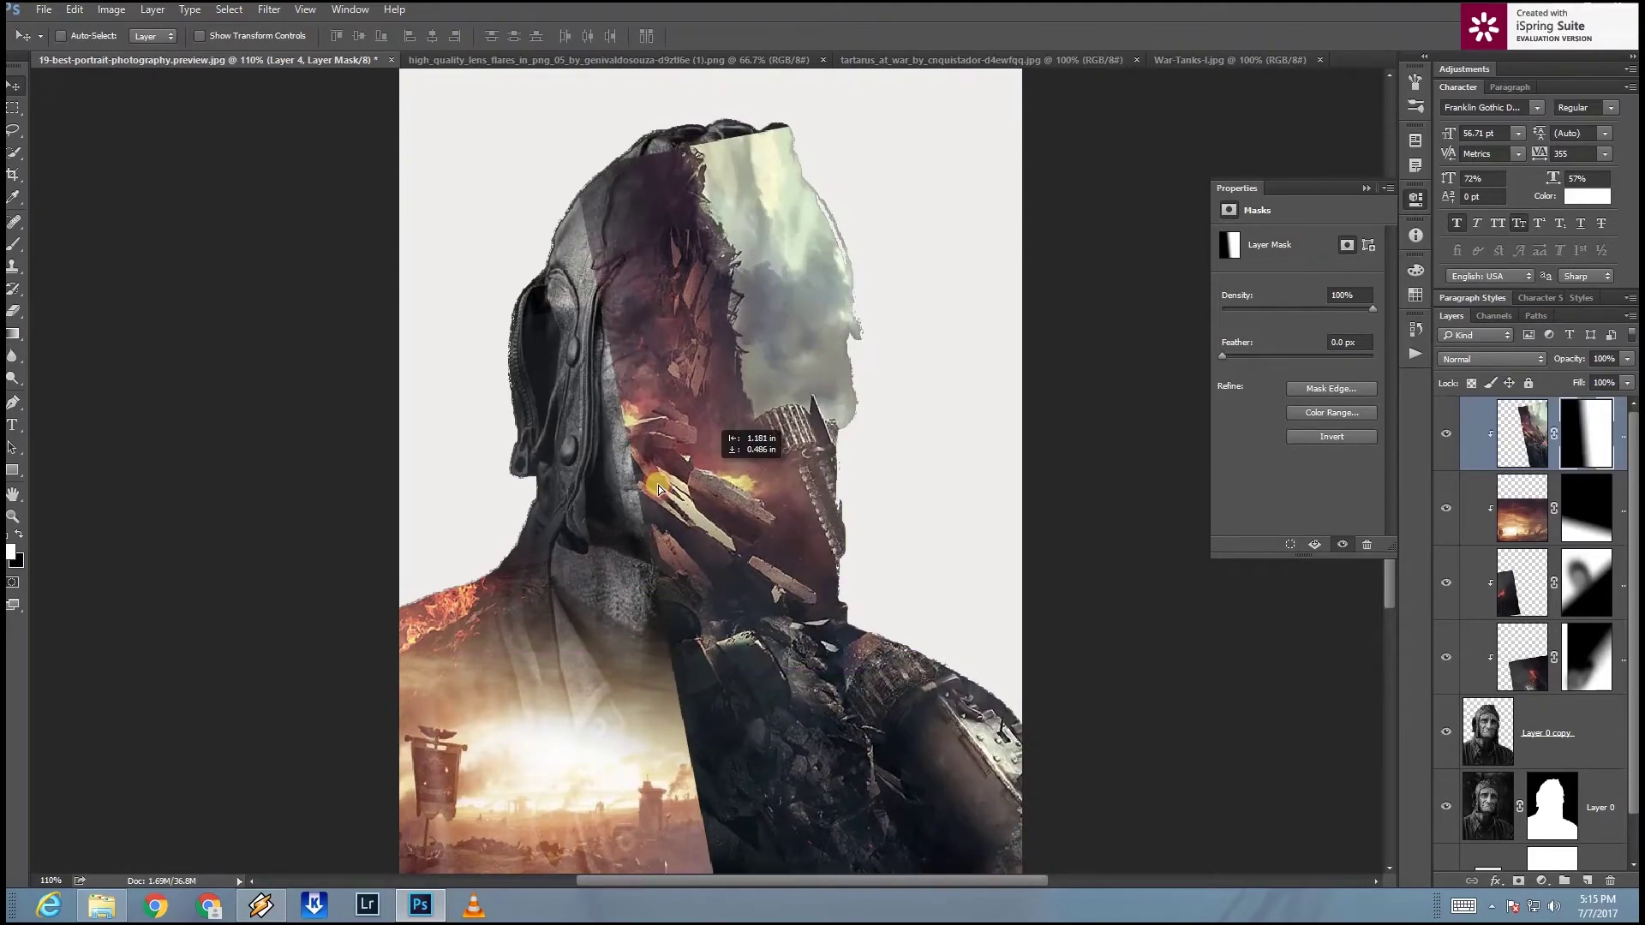
{"action": "left_click_drag", "start_coordinate": [781, 374], "coordinate": [829, 353]}
Step: Redraw a diagonal mask fade across the face and slide the tank image within the silhouette
{"action": "left_click", "coordinate": [14, 337]}
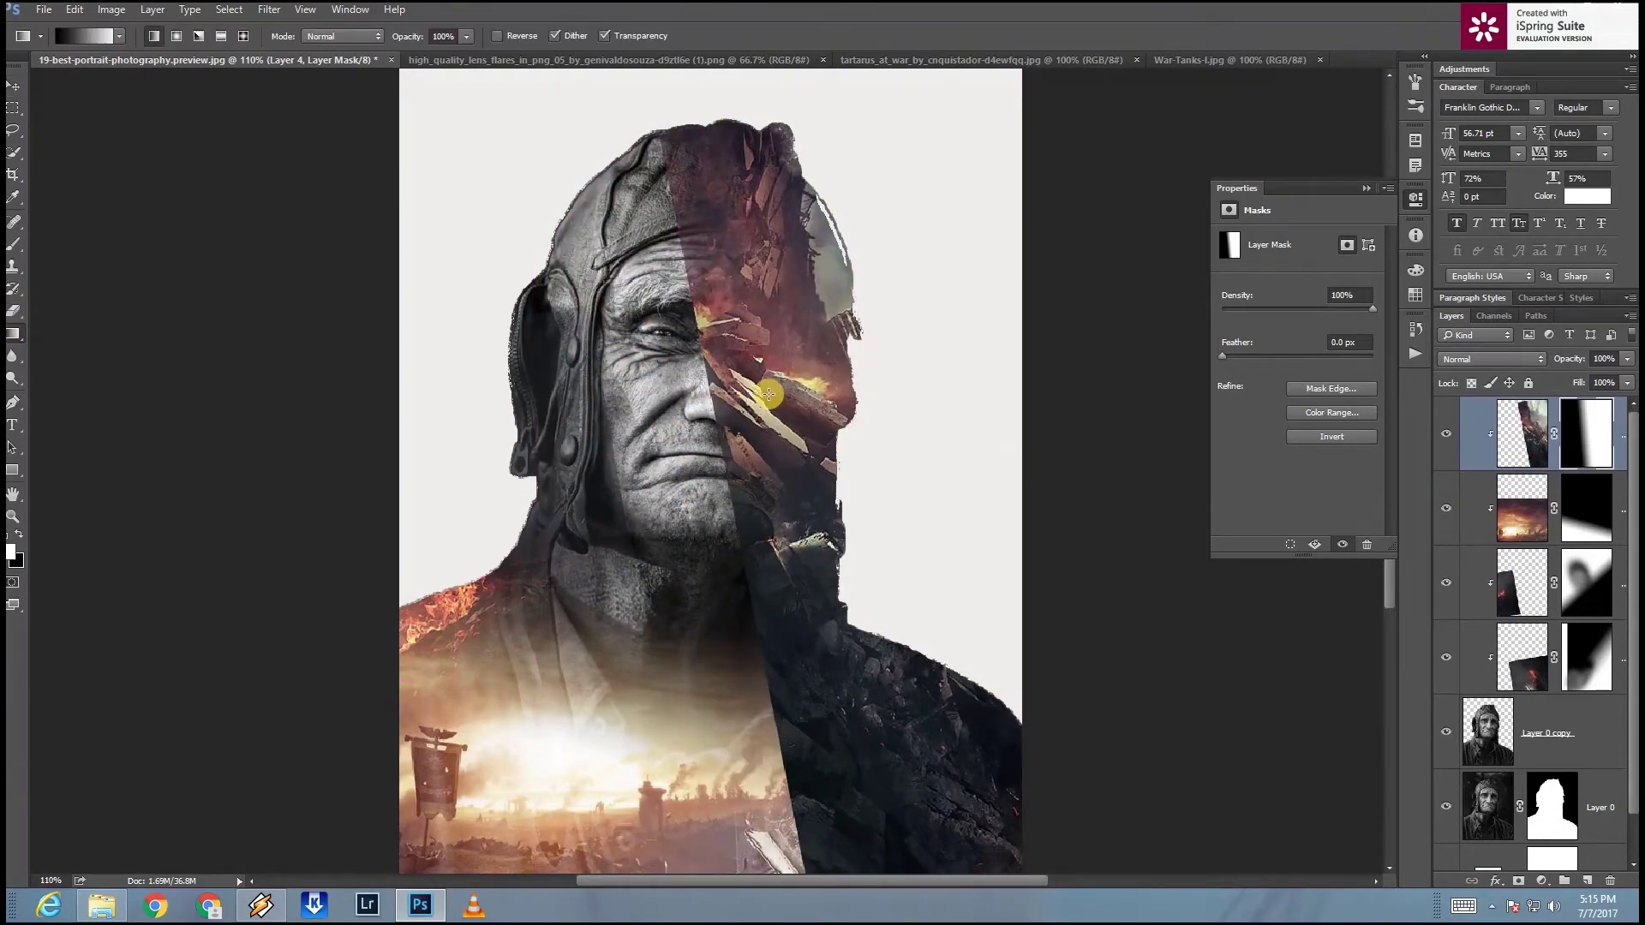
{"action": "mouse_move", "coordinate": [455, 571]}
{"action": "left_mouse_down"}
{"action": "mouse_move", "coordinate": [602, 543]}
{"action": "mouse_move", "coordinate": [900, 360]}
{"action": "mouse_move", "coordinate": [647, 423]}
{"action": "left_mouse_up"}
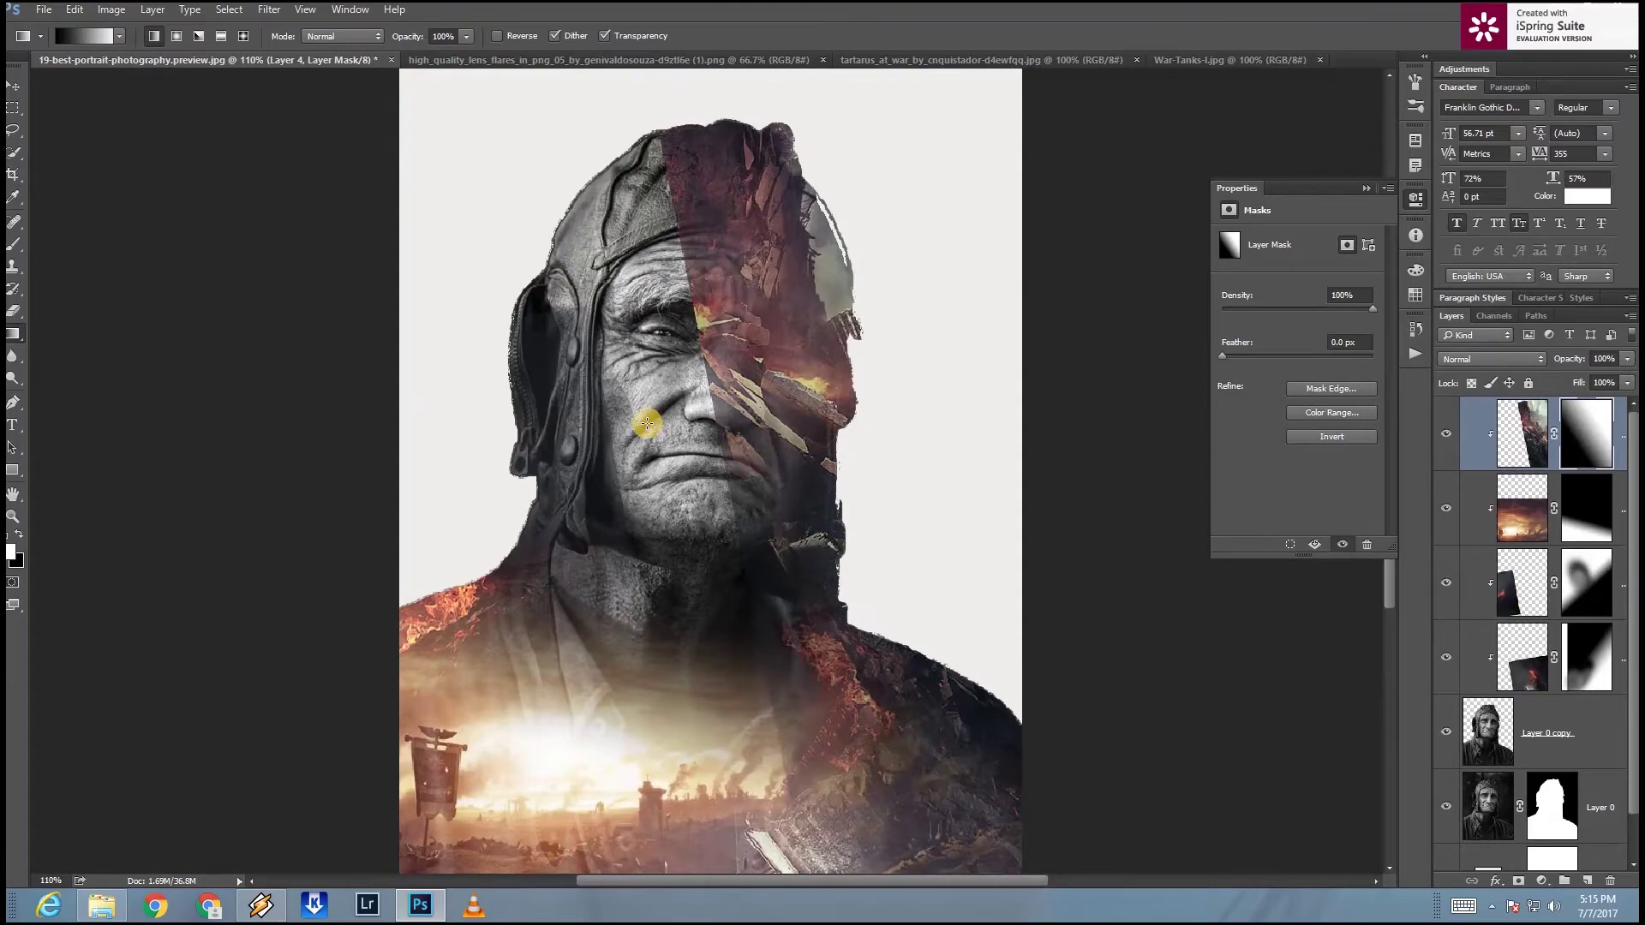
{"action": "left_click_drag", "start_coordinate": [753, 389], "coordinate": [675, 261]}
{"action": "left_click_drag", "start_coordinate": [761, 438], "coordinate": [764, 396]}
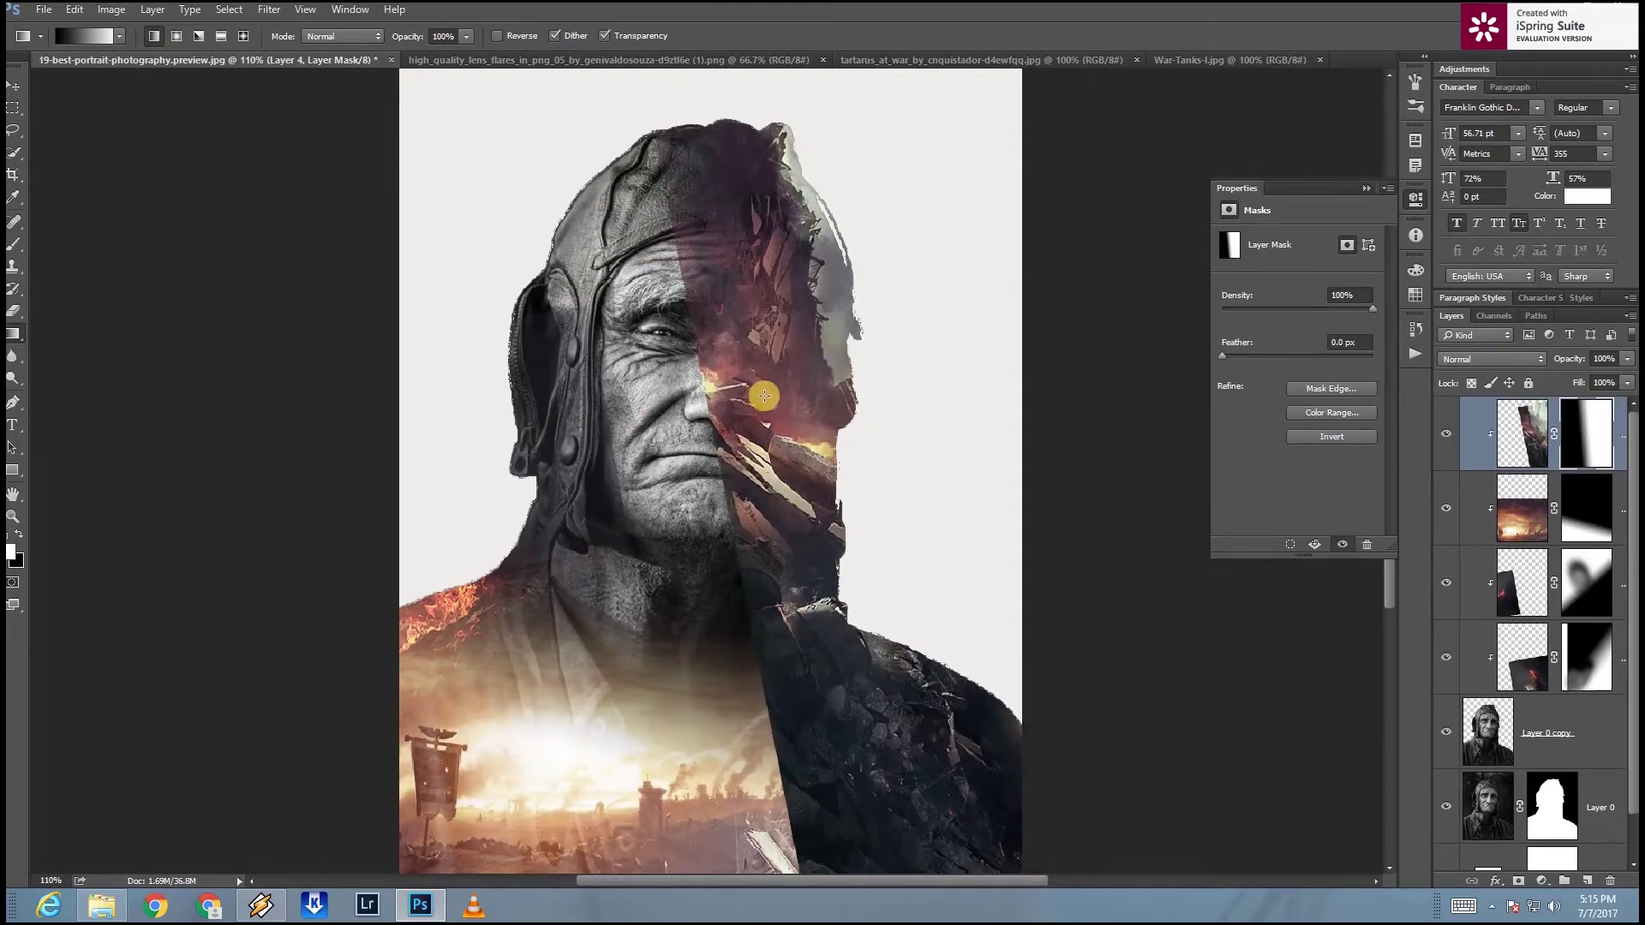
{"action": "key", "text": "v"}
{"action": "mouse_move", "coordinate": [470, 433]}
{"action": "left_mouse_down"}
{"action": "mouse_move", "coordinate": [762, 553]}
{"action": "mouse_move", "coordinate": [887, 403]}
{"action": "mouse_move", "coordinate": [948, 423]}
{"action": "left_mouse_up"}
Step: Rotate the tank layer to about -163 degrees and shift it right
{"action": "key", "text": "ctrl+t"}
{"action": "key", "text": "ctrl+0"}
{"action": "left_click_drag", "start_coordinate": [1029, 669], "coordinate": [1049, 531]}
{"action": "mouse_move", "coordinate": [404, 104]}
{"action": "left_mouse_down"}
{"action": "mouse_move", "coordinate": [734, 356]}
{"action": "mouse_move", "coordinate": [771, 411]}
{"action": "left_mouse_up"}
{"action": "key", "text": "ctrl+0"}
{"action": "left_click_drag", "start_coordinate": [683, 438], "coordinate": [786, 437]}
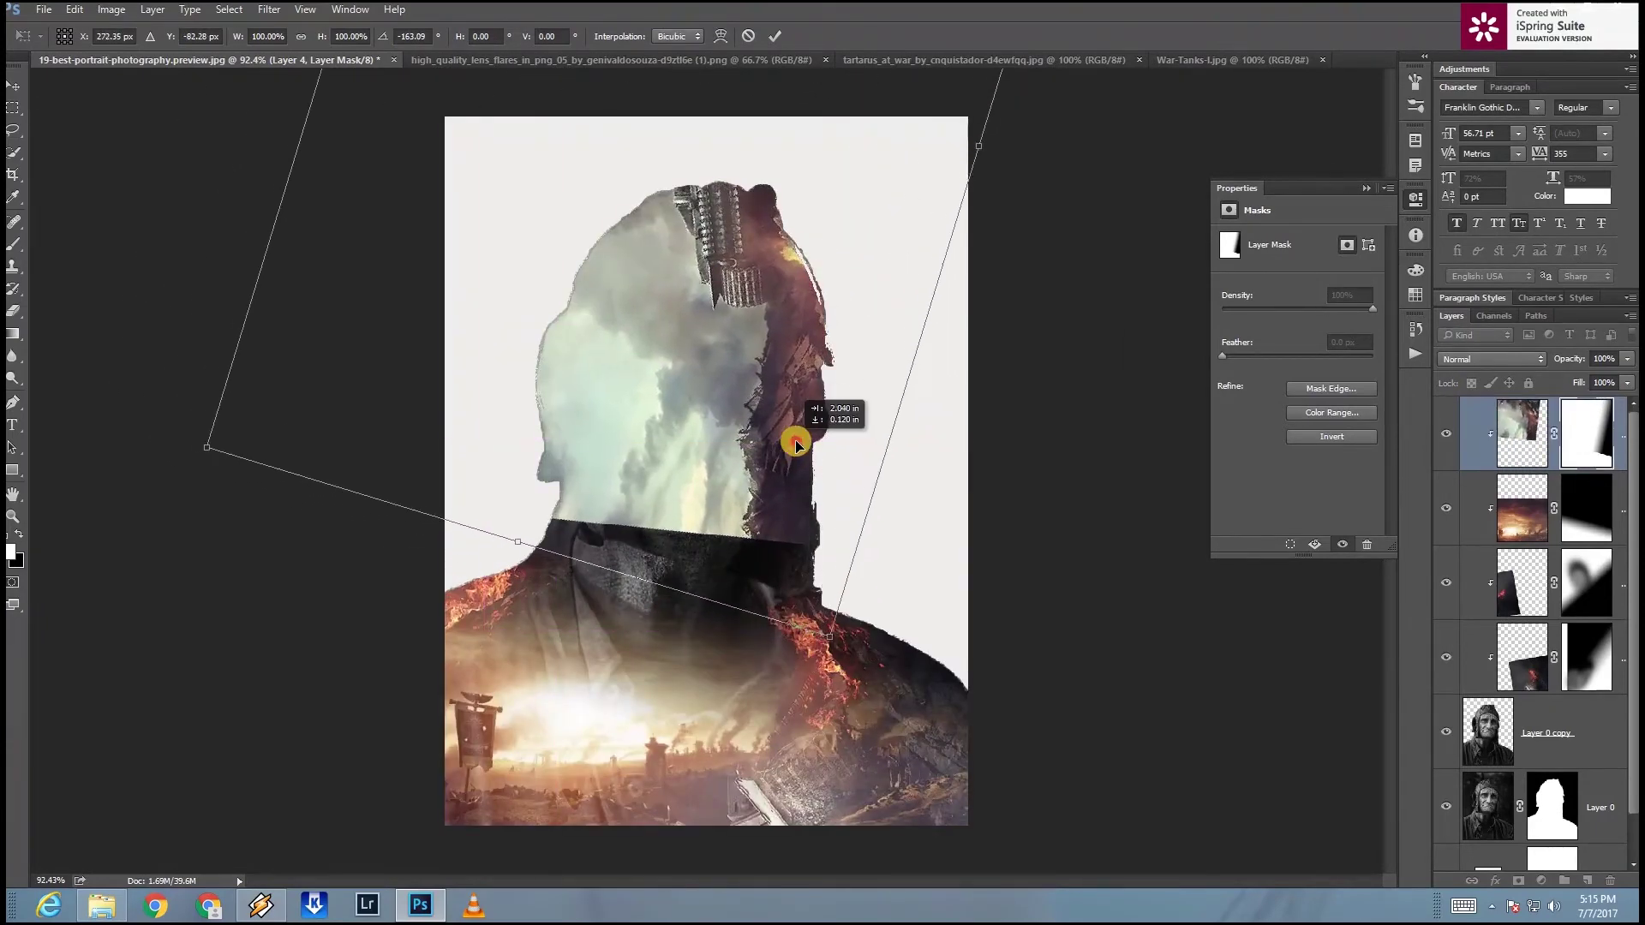
{"action": "scroll", "coordinate": [785, 438], "scroll_direction": "up", "scroll_amount": 2}
{"action": "key", "text": "Return"}
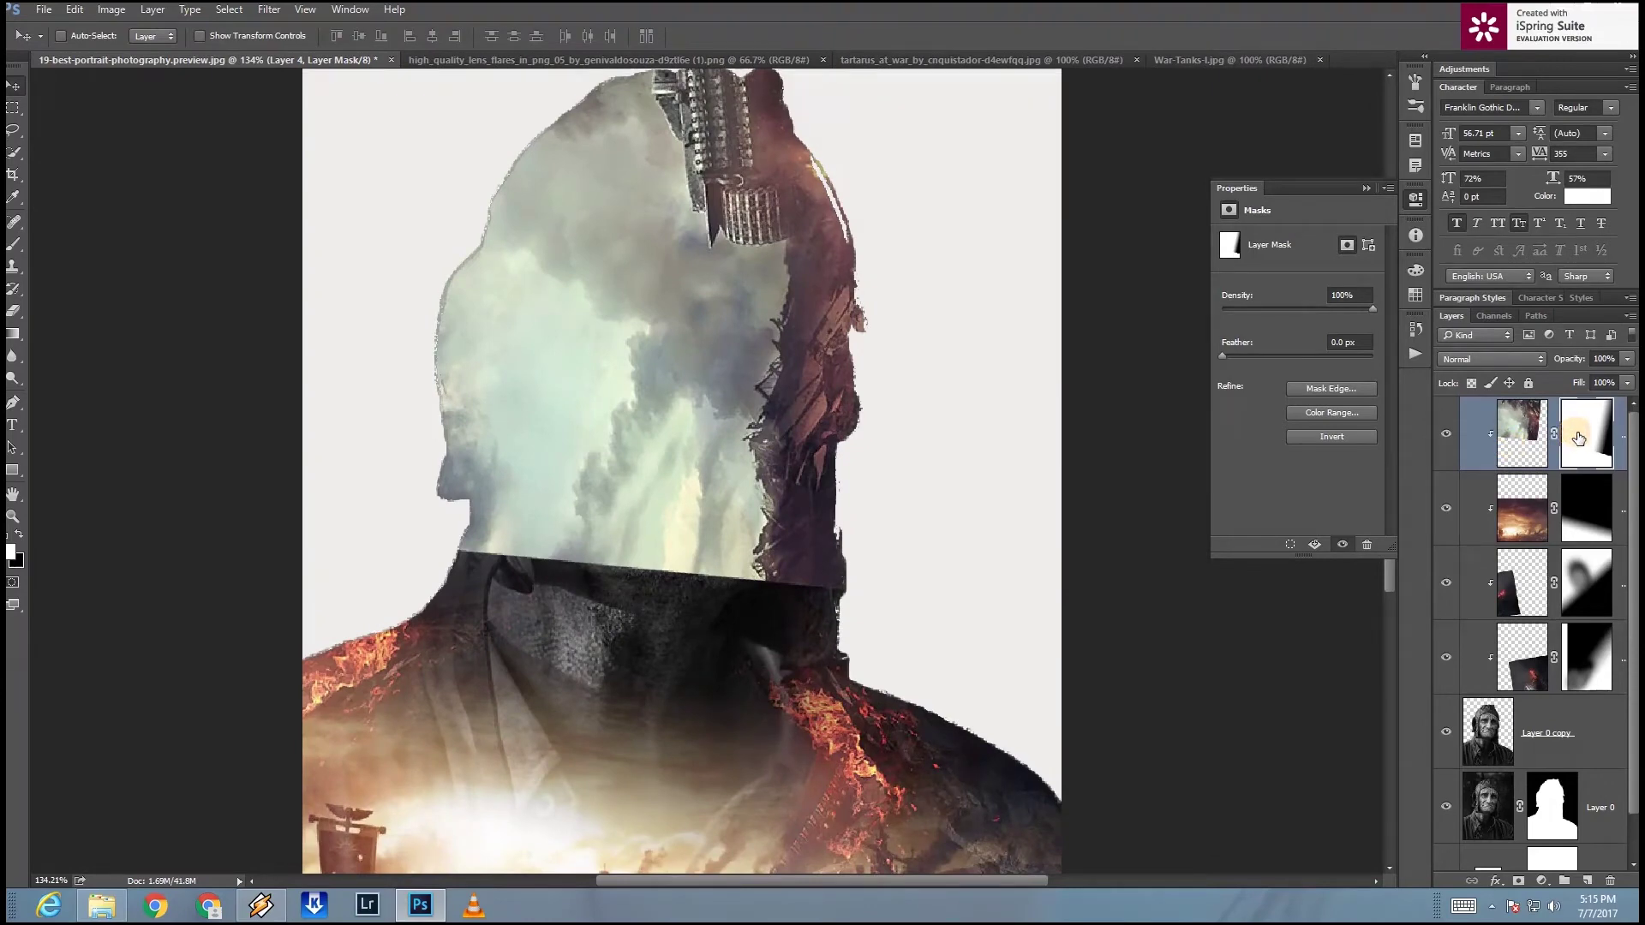
Step: Replace Layer 4's mask with a fresh one and gradient-fade the sky to reveal face and helmet
{"action": "right_click", "coordinate": [1585, 439]}
{"action": "left_click", "coordinate": [1557, 467]}
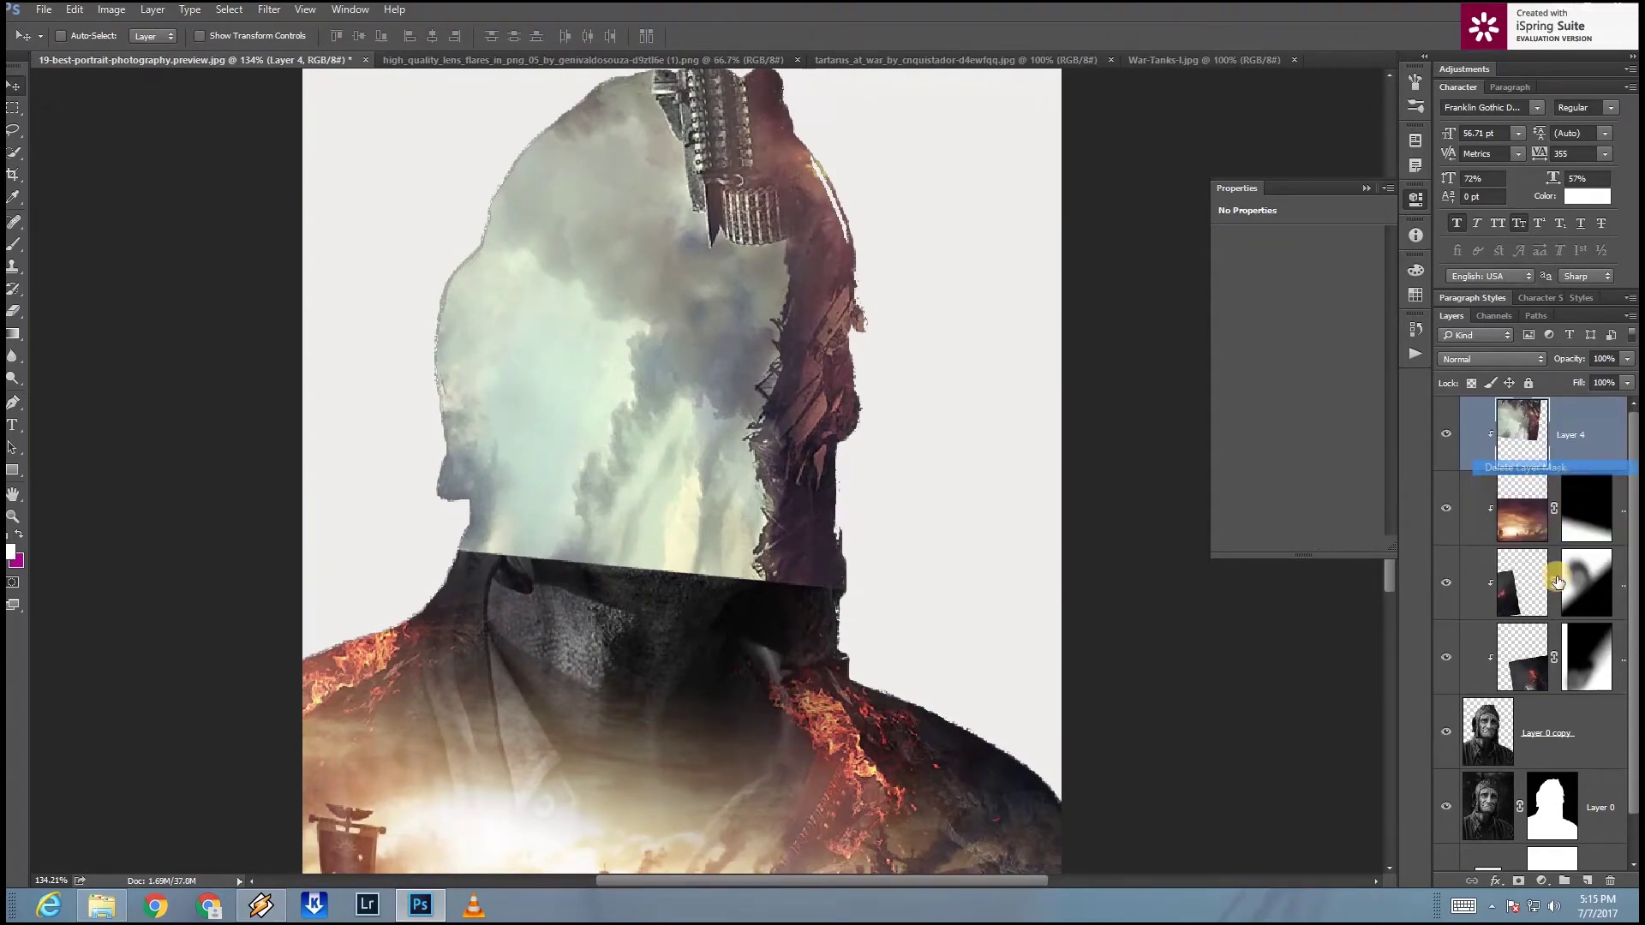
{"action": "left_click", "coordinate": [1518, 880]}
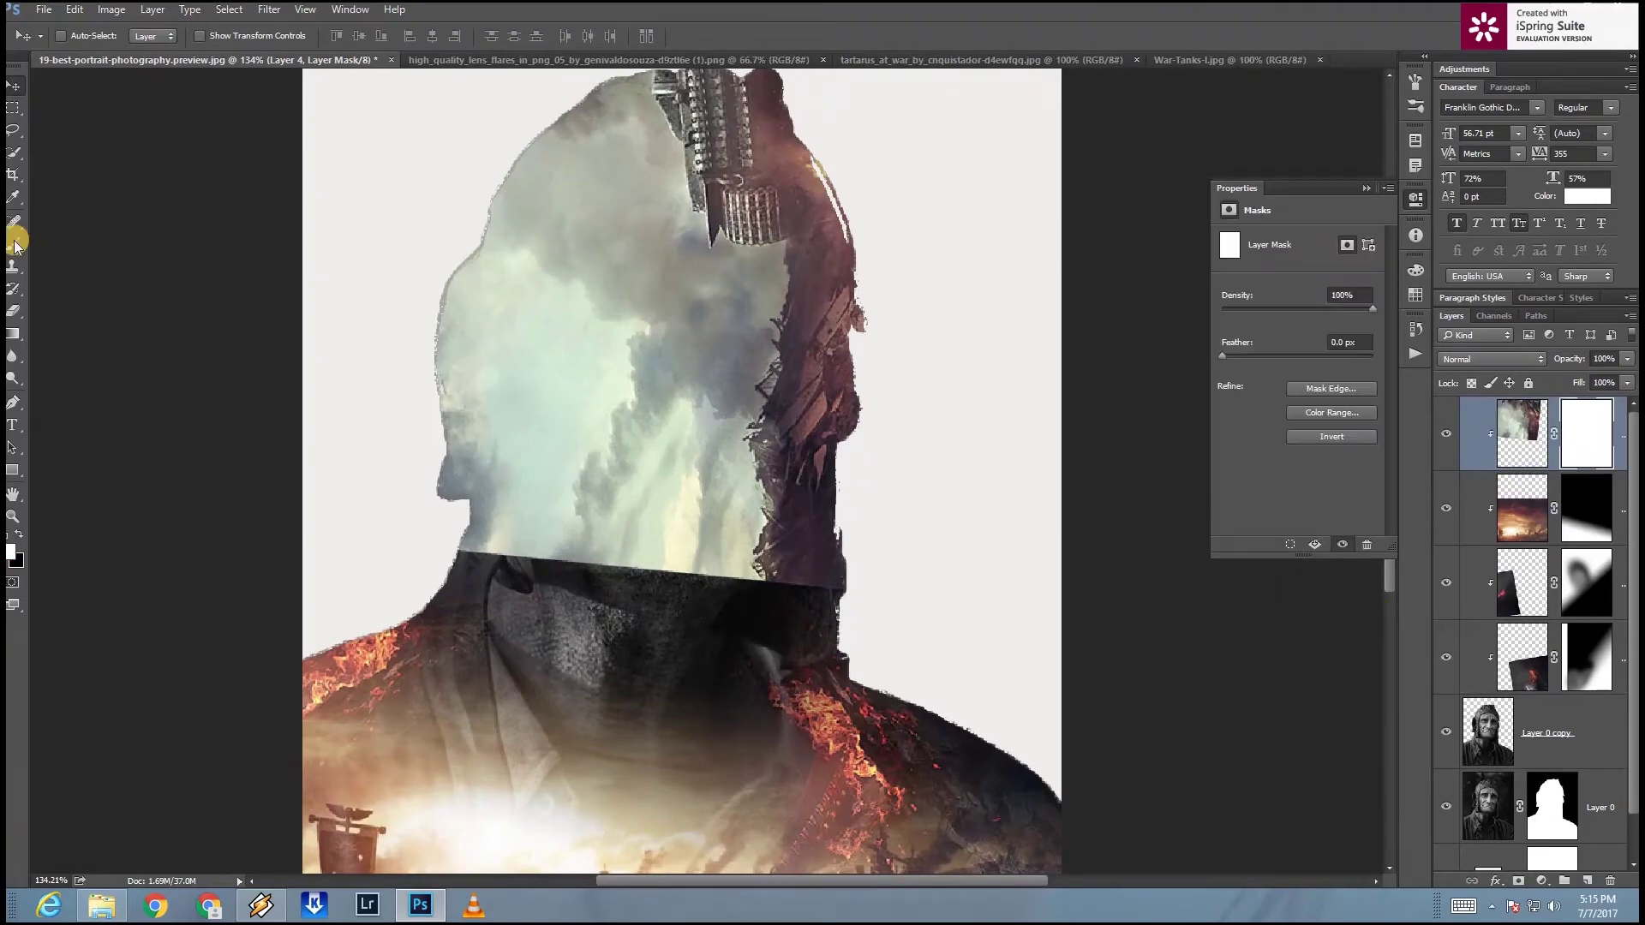
{"action": "left_click_drag", "start_coordinate": [783, 362], "coordinate": [620, 350]}
{"action": "left_click_drag", "start_coordinate": [820, 284], "coordinate": [650, 375]}
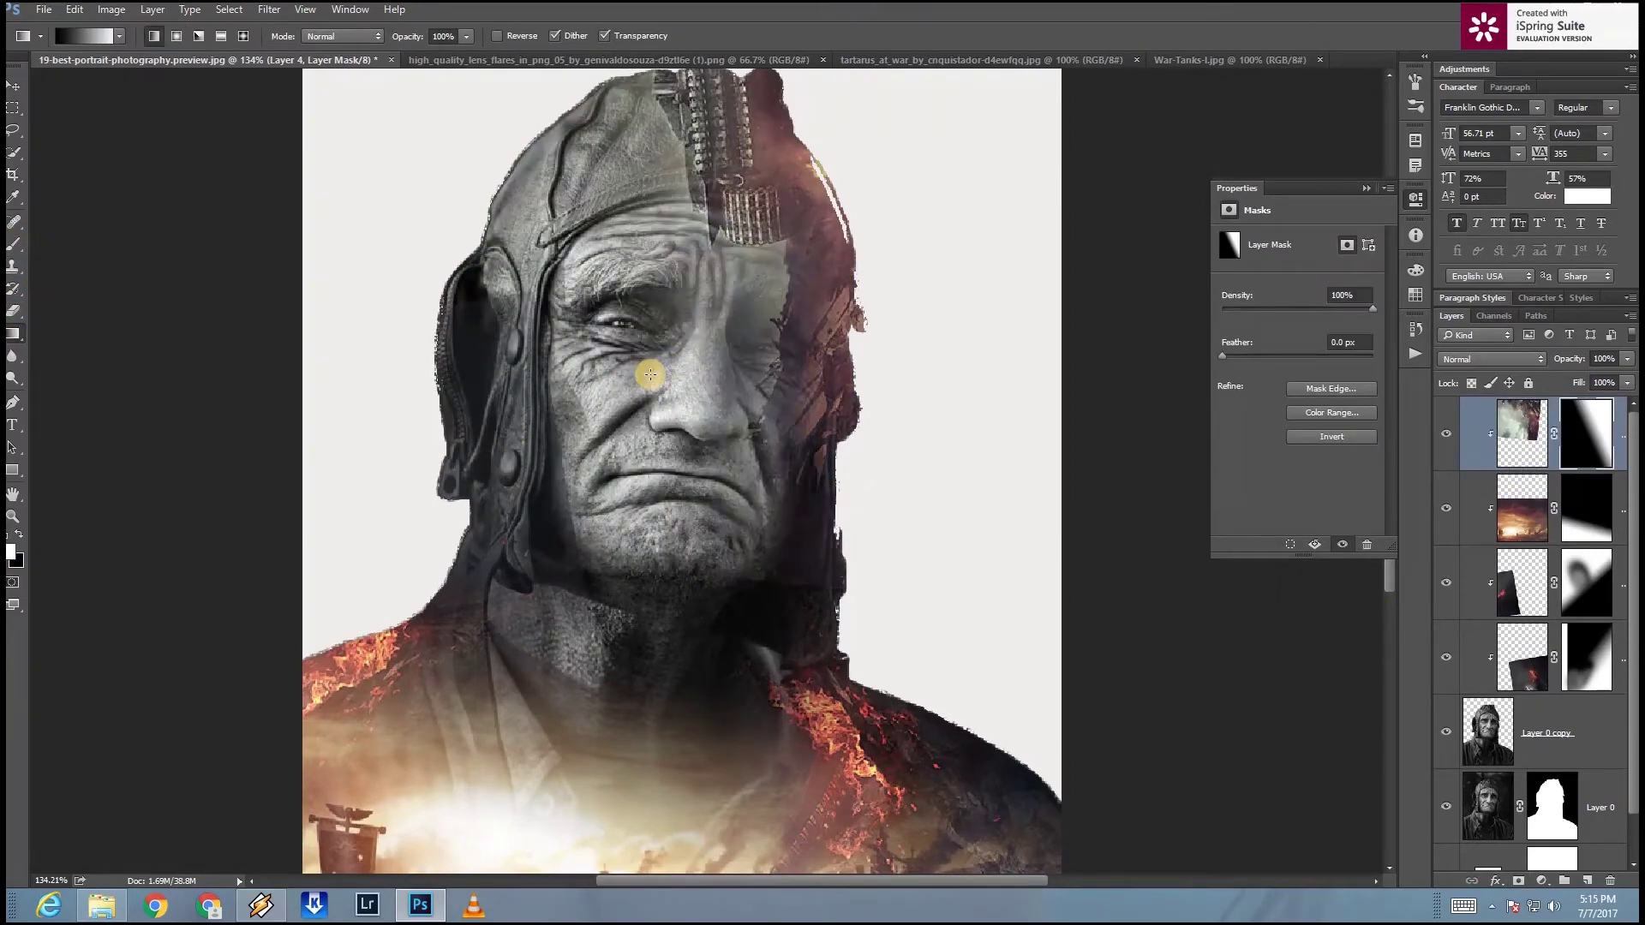
{"action": "scroll", "coordinate": [757, 314], "scroll_direction": "down", "scroll_amount": 1}
{"action": "scroll", "coordinate": [691, 356], "scroll_direction": "down", "scroll_amount": 1}
{"action": "scroll", "coordinate": [728, 377], "scroll_direction": "down", "scroll_amount": 2}
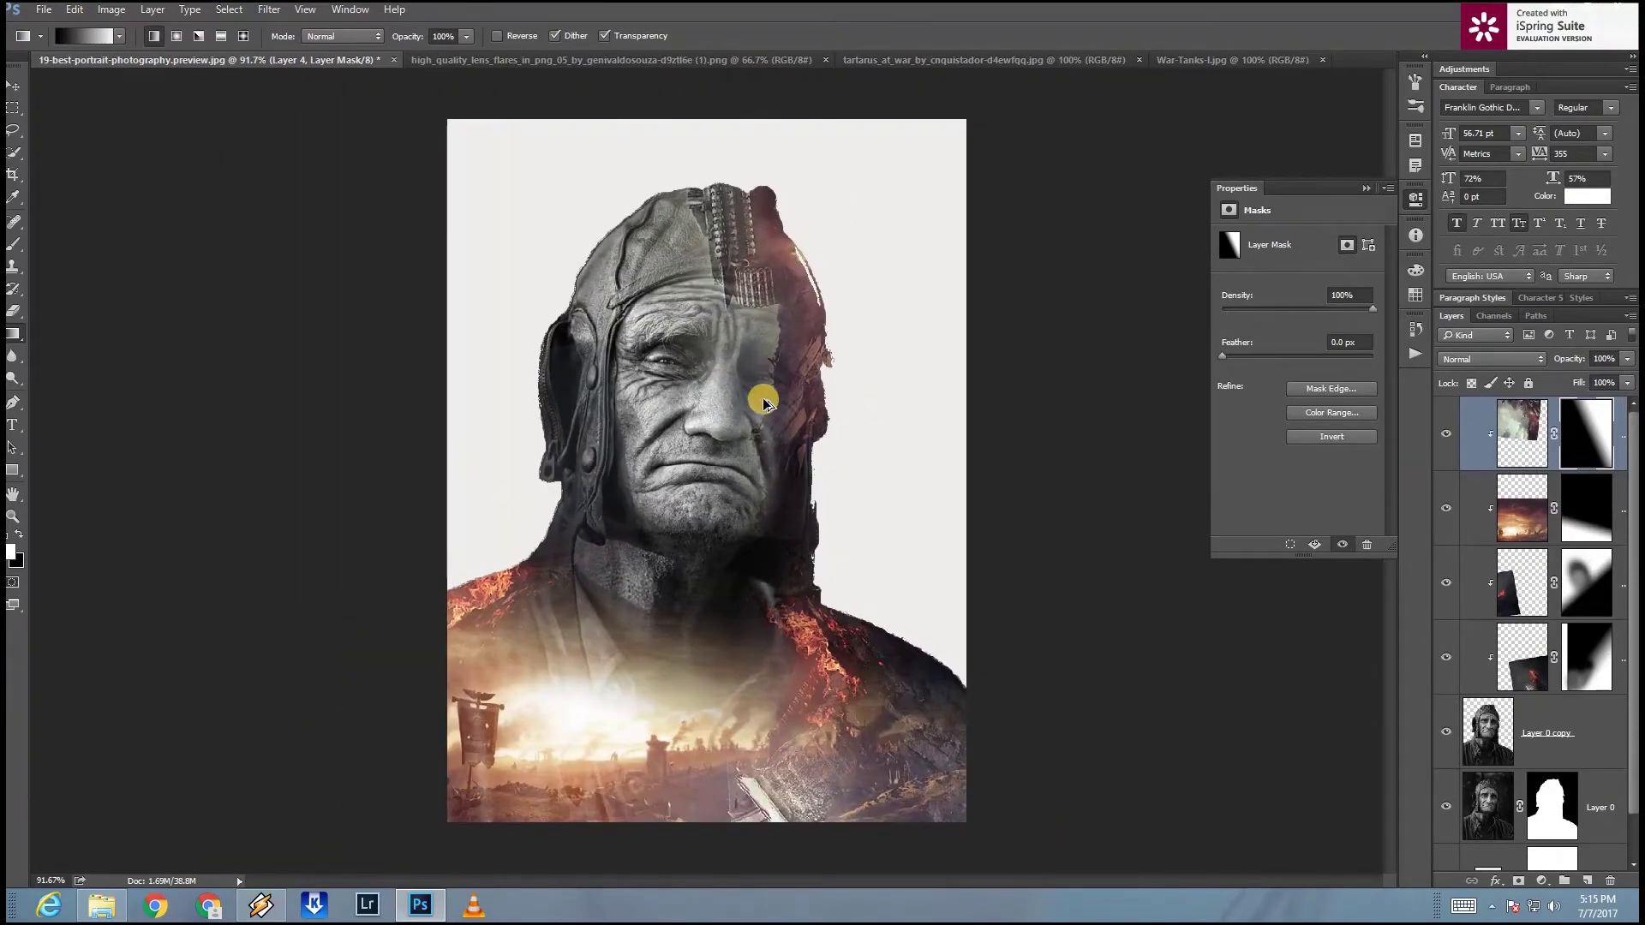
{"action": "scroll", "coordinate": [764, 399], "scroll_direction": "up", "scroll_amount": 1}
{"action": "key", "text": "ctrl+t"}
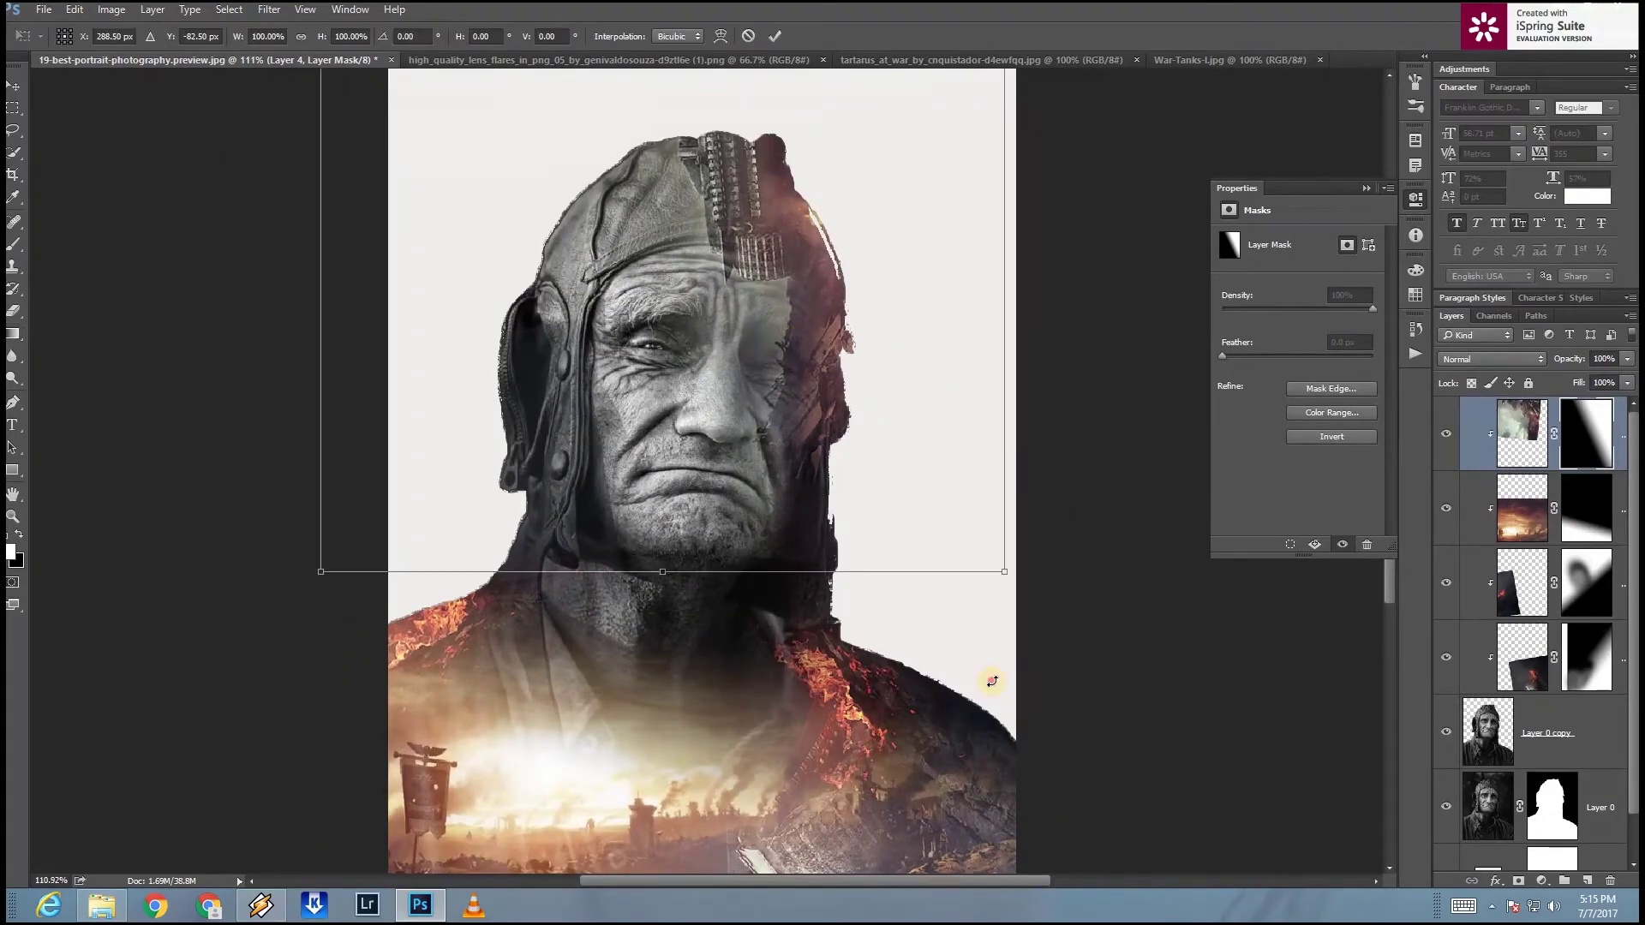
Step: Rotate the Layer 4 texture further round and commit it
{"action": "left_click_drag", "start_coordinate": [548, 771], "coordinate": [842, 202]}
{"action": "mouse_move", "coordinate": [1097, 617]}
{"action": "left_mouse_down"}
{"action": "mouse_move", "coordinate": [331, 609]}
{"action": "mouse_move", "coordinate": [738, 471]}
{"action": "mouse_move", "coordinate": [778, 477]}
{"action": "mouse_move", "coordinate": [827, 551]}
{"action": "mouse_move", "coordinate": [878, 493]}
{"action": "mouse_move", "coordinate": [702, 452]}
{"action": "left_mouse_up"}
{"action": "key", "text": "Return"}
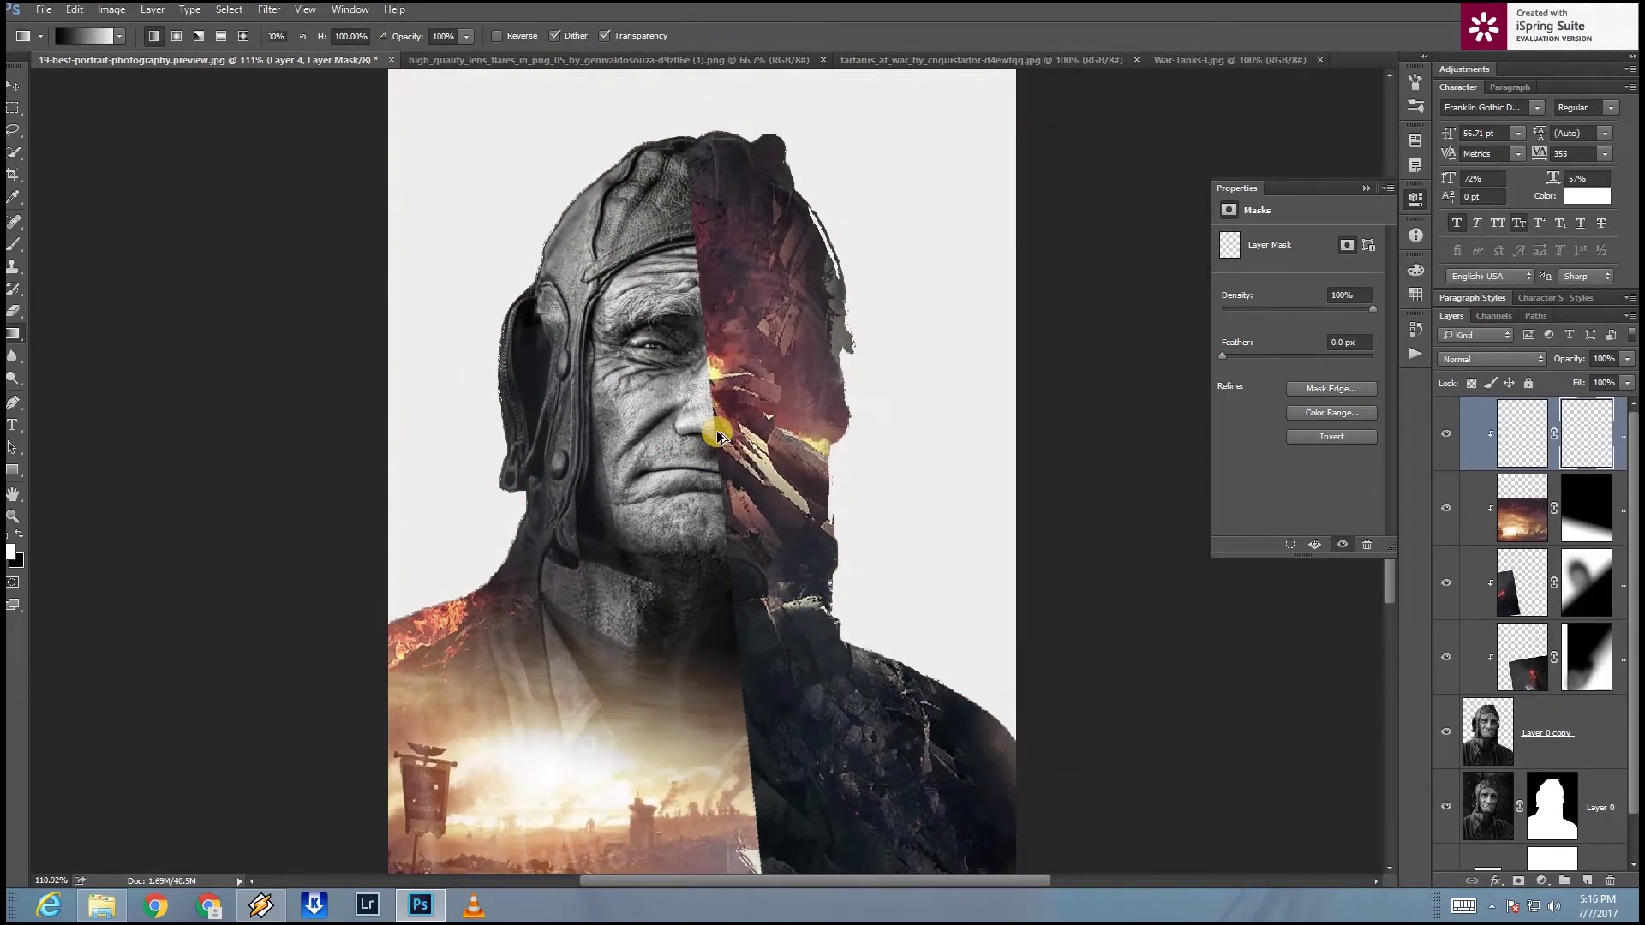
{"action": "scroll", "coordinate": [728, 445], "scroll_direction": "down", "scroll_amount": 3}
{"action": "scroll", "coordinate": [771, 429], "scroll_direction": "up", "scroll_amount": 2}
Step: Blend the war scene over the right face and shoulder with mask gradients
{"action": "key", "text": "g"}
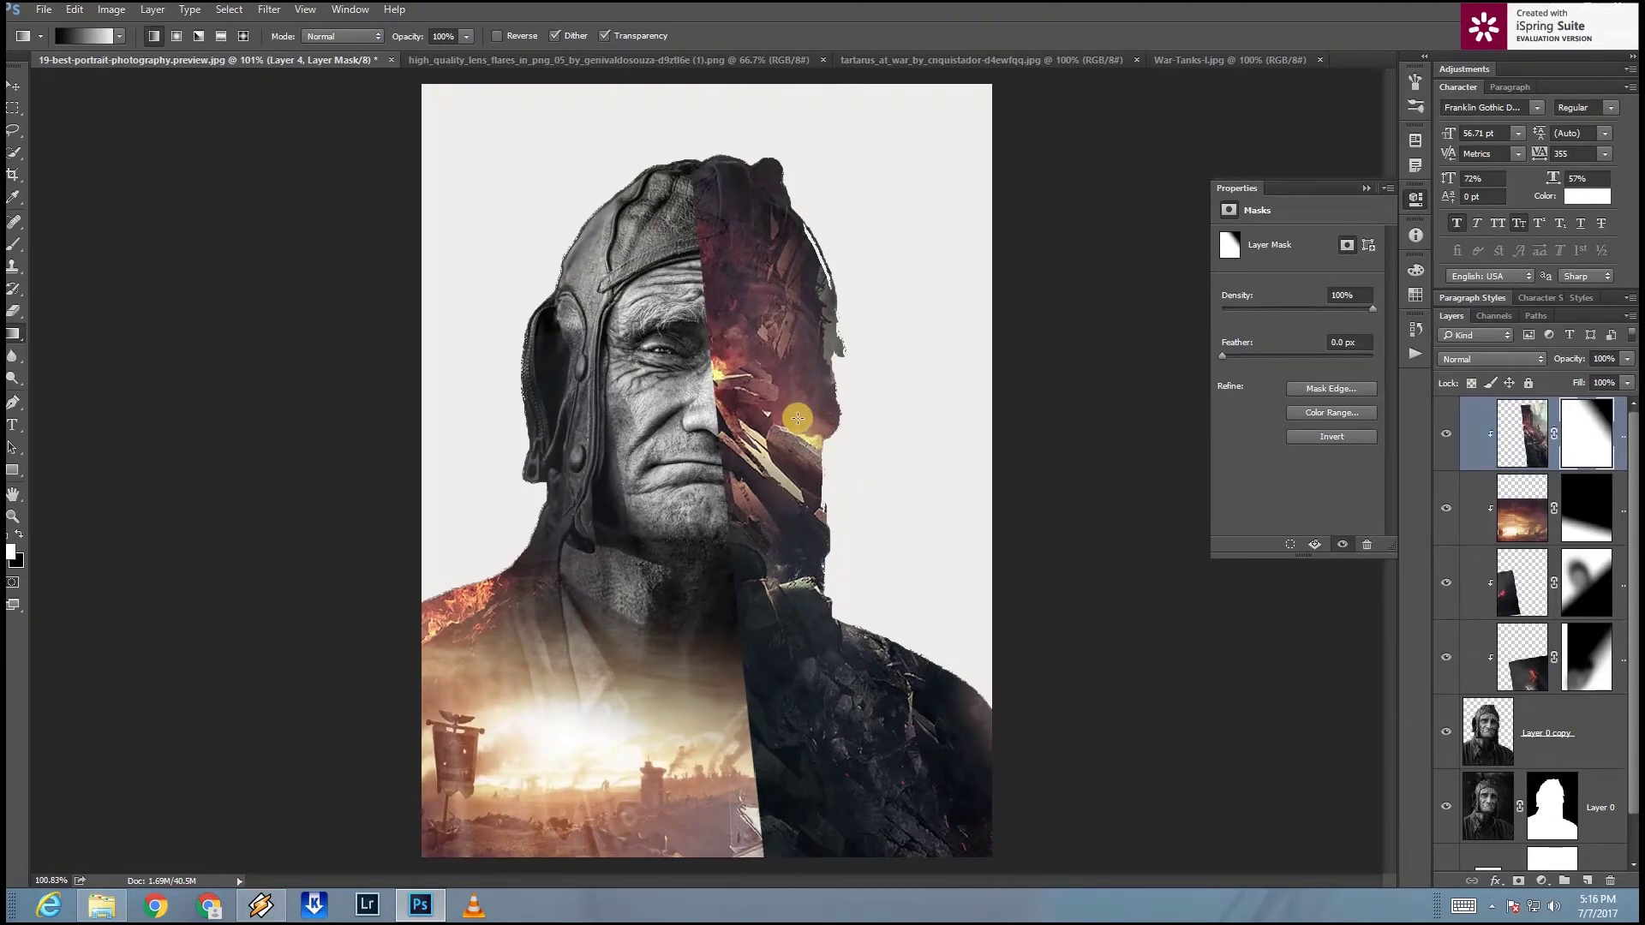
{"action": "mouse_move", "coordinate": [798, 418]}
{"action": "left_mouse_down"}
{"action": "mouse_move", "coordinate": [658, 460]}
{"action": "mouse_move", "coordinate": [737, 374]}
{"action": "mouse_move", "coordinate": [641, 344]}
{"action": "left_mouse_up"}
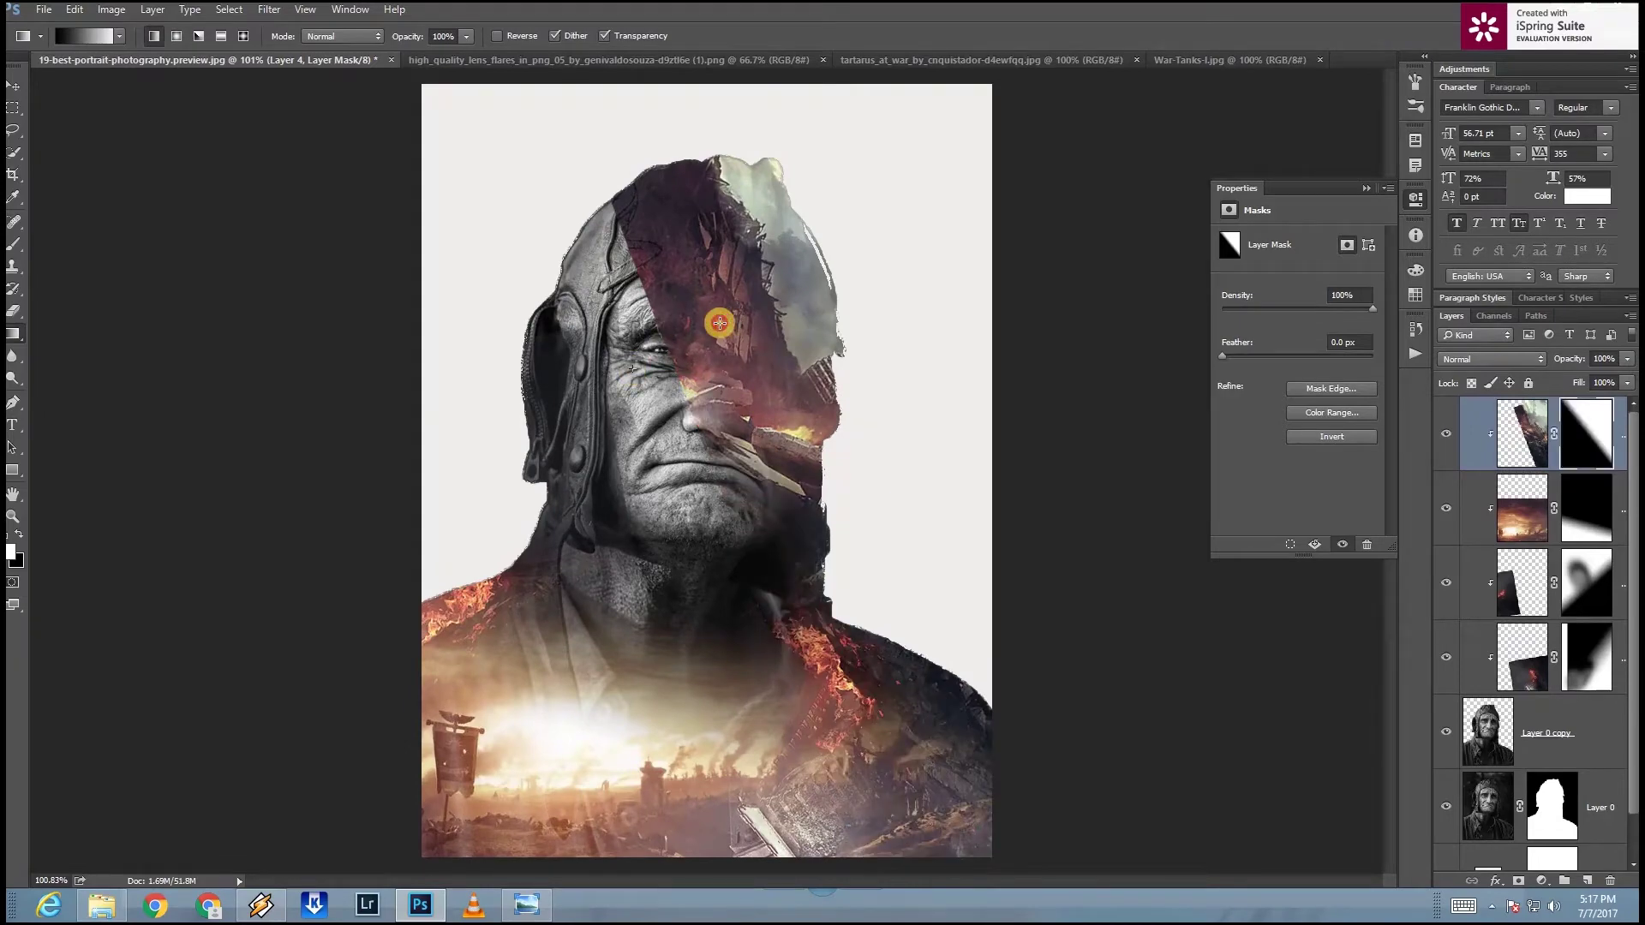
{"action": "mouse_move", "coordinate": [608, 472]}
{"action": "left_mouse_down"}
{"action": "mouse_move", "coordinate": [716, 385]}
{"action": "mouse_move", "coordinate": [632, 448]}
{"action": "mouse_move", "coordinate": [727, 405]}
{"action": "left_mouse_up"}
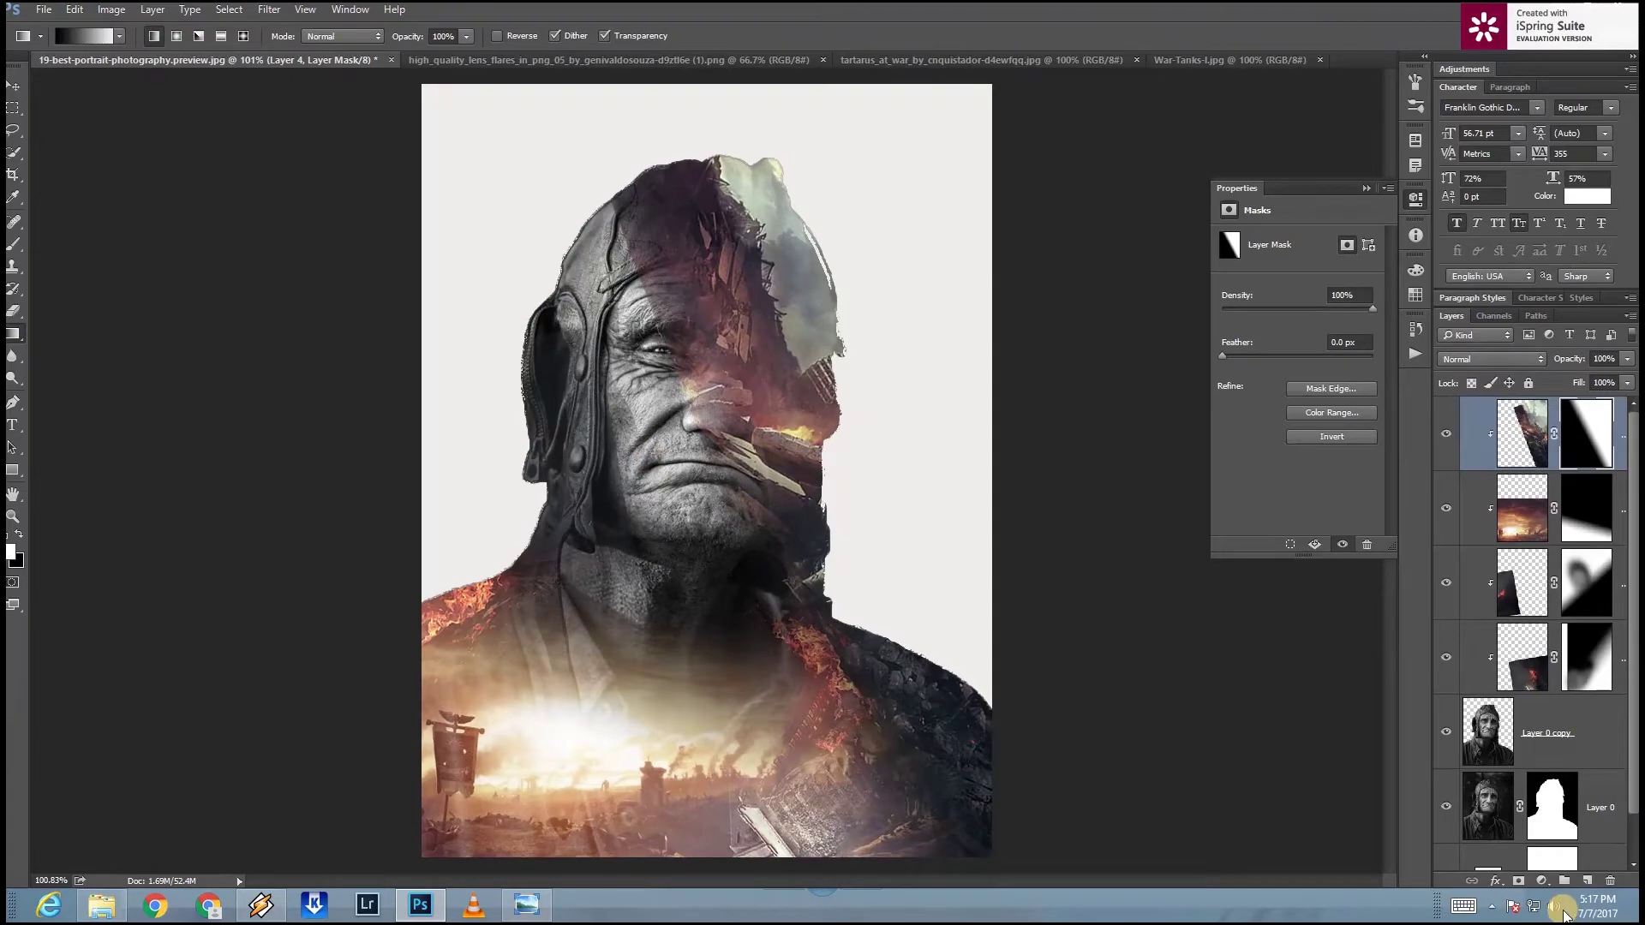
{"action": "left_click", "coordinate": [1559, 908]}
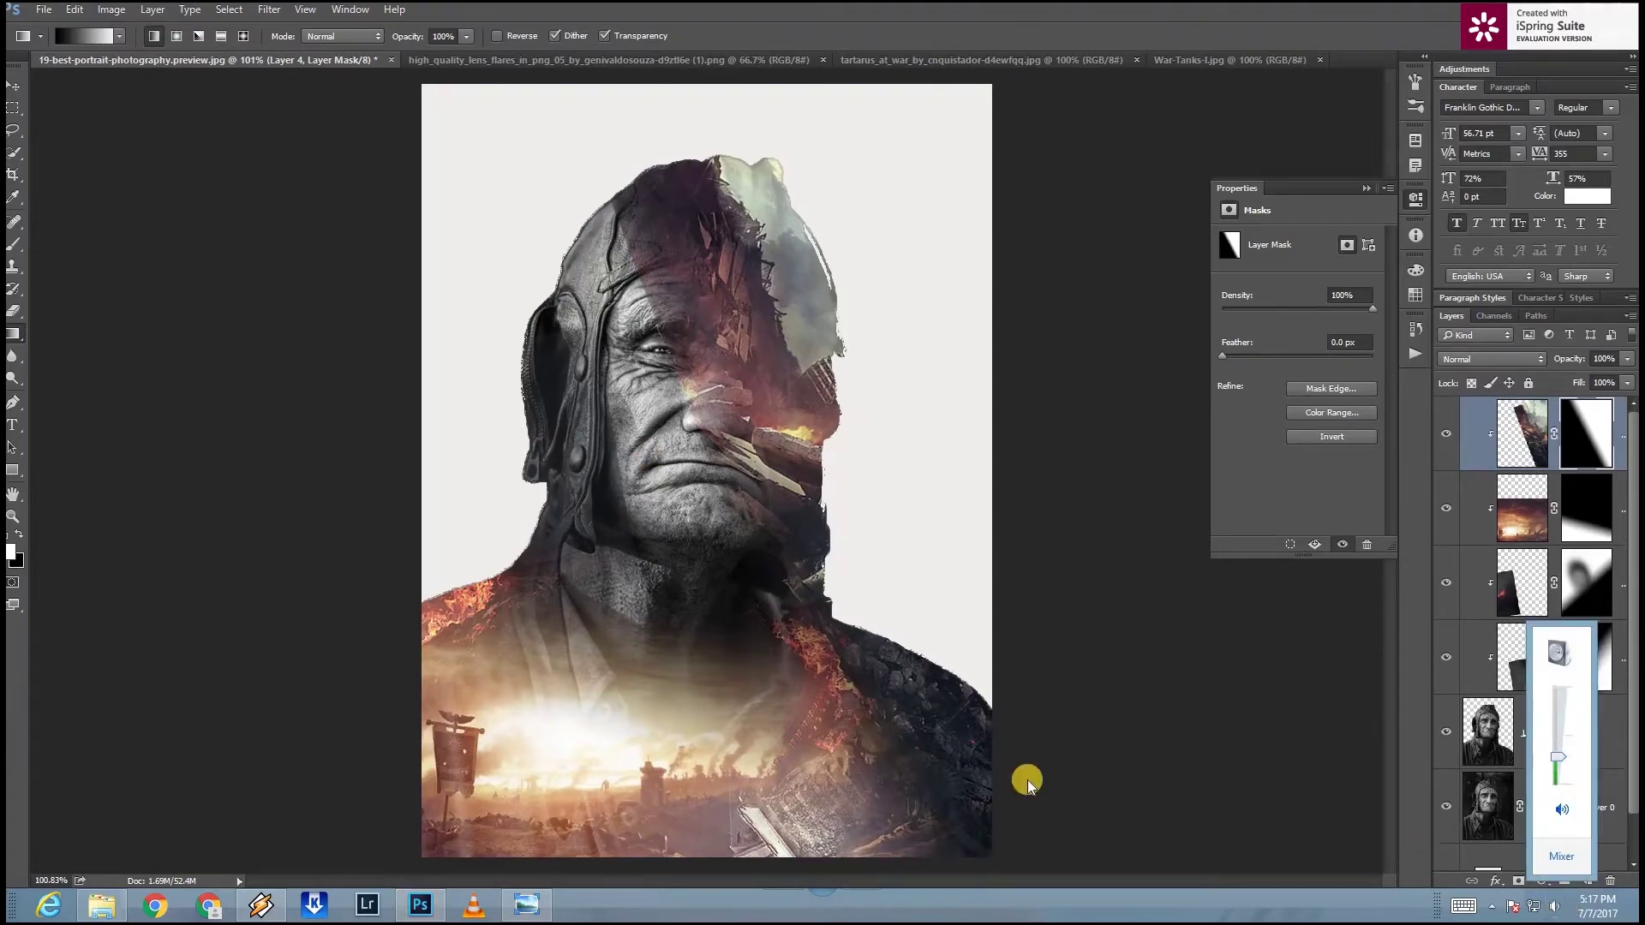
{"action": "left_click", "coordinate": [564, 127]}
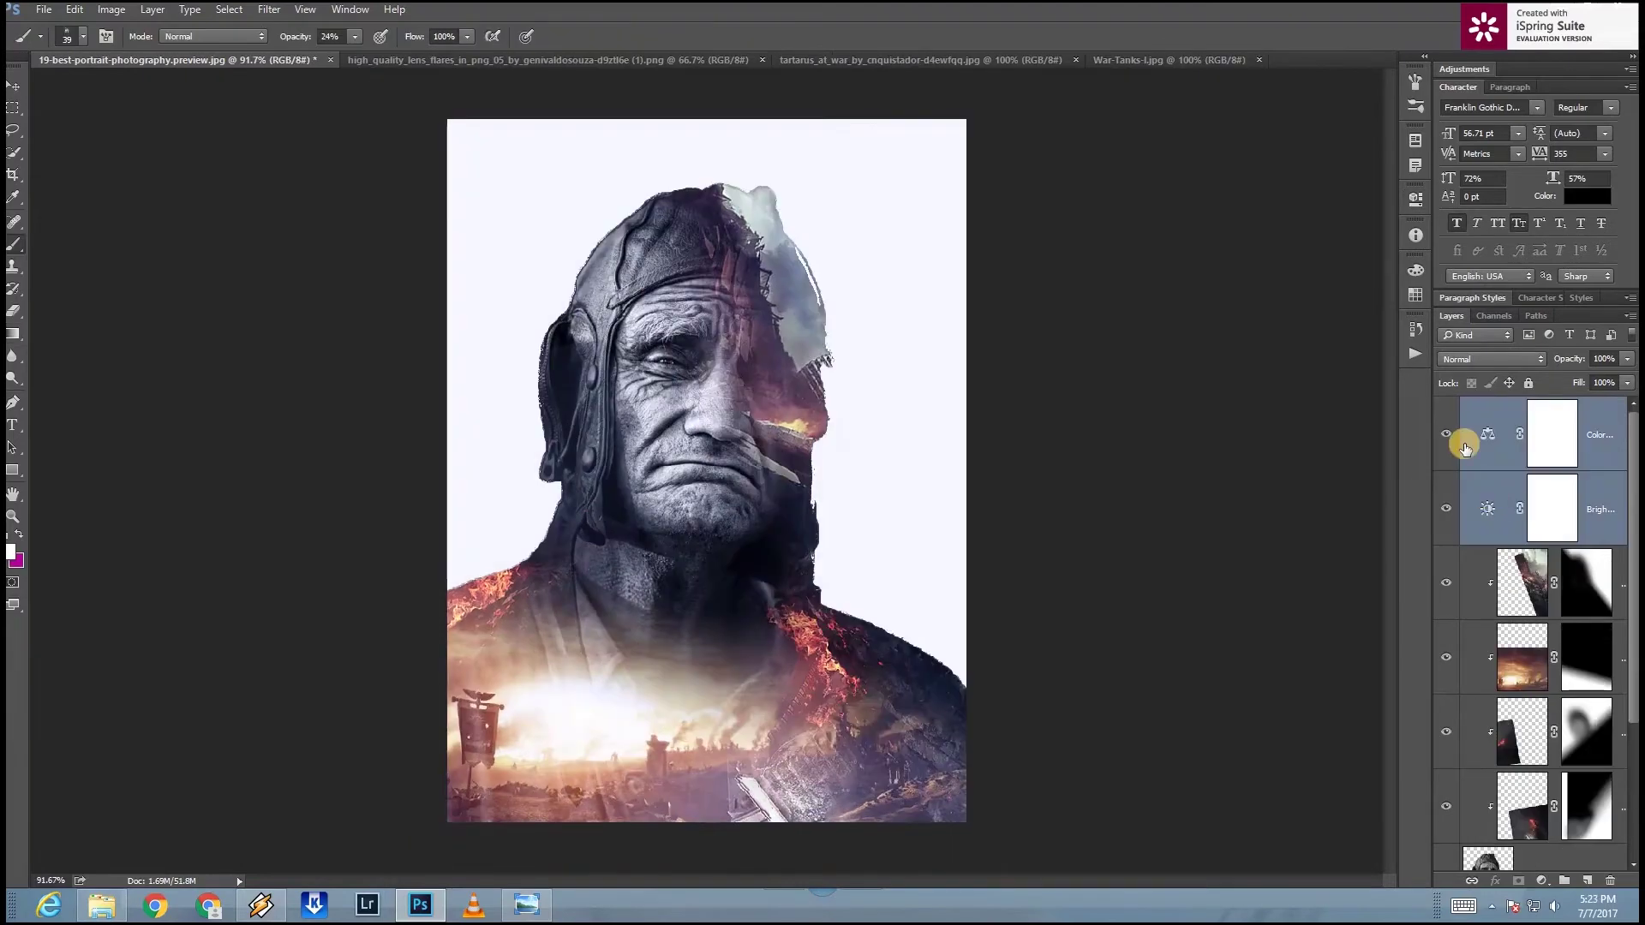
Step: Push the Color Balance midtones toward blue and green, then switch to highlights
{"action": "left_click", "coordinate": [1273, 337]}
{"action": "left_click_drag", "start_coordinate": [1282, 338], "coordinate": [1274, 307]}
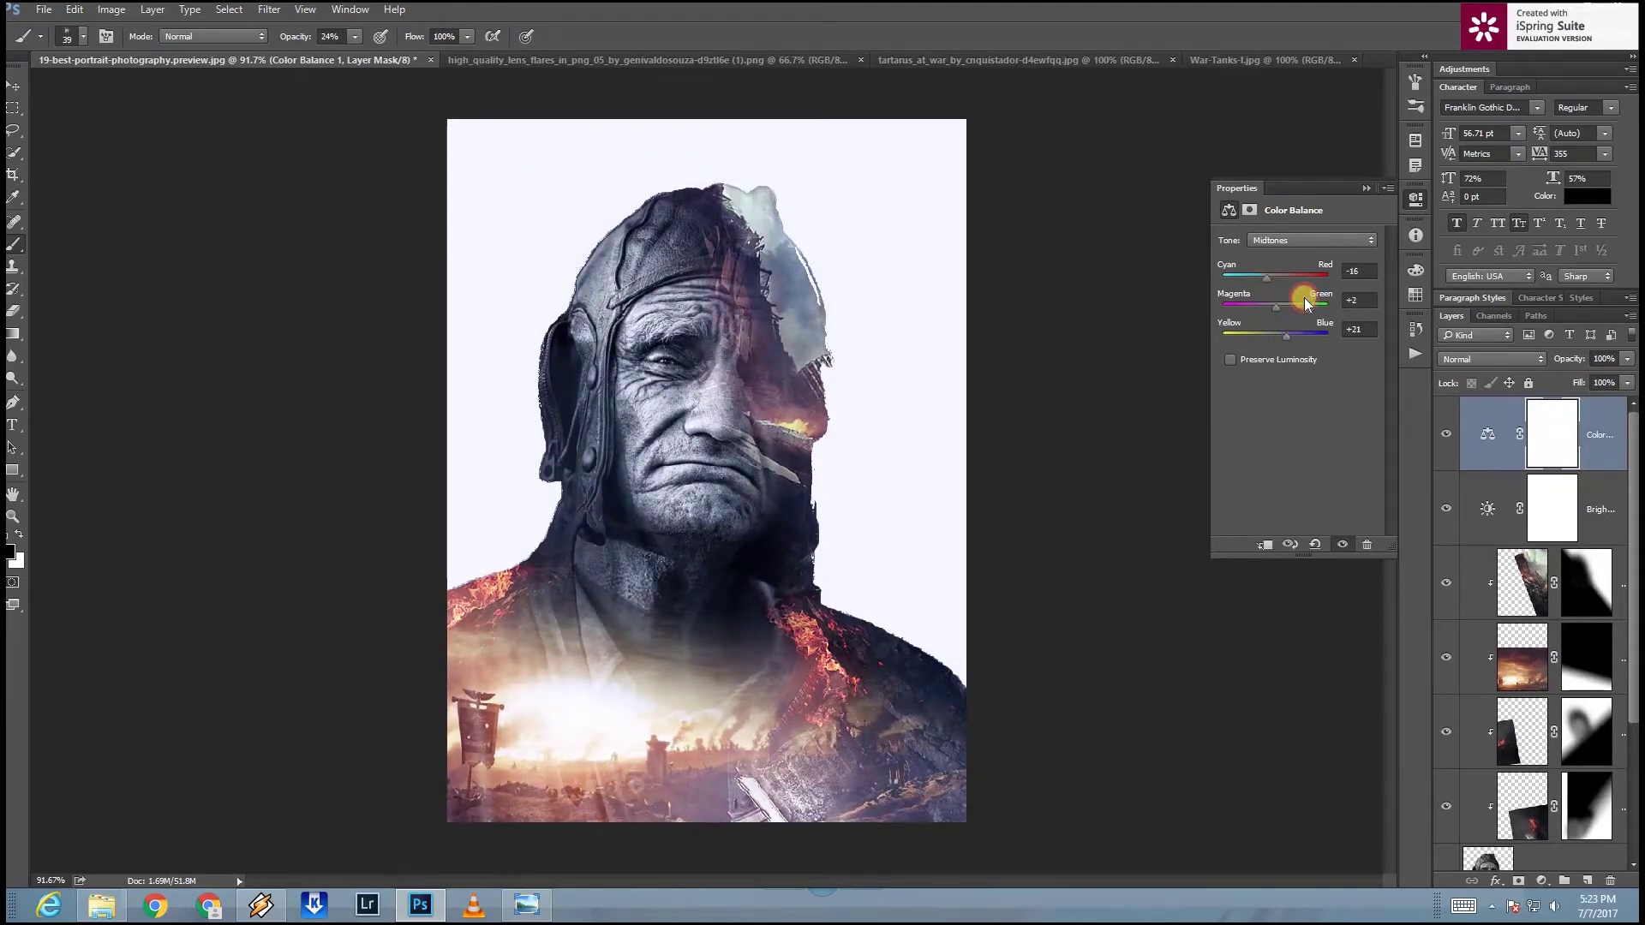
{"action": "left_click", "coordinate": [1289, 247]}
Step: Adjust Brightness/Contrast brightness, then bring up the orange lens flare image
{"action": "left_click", "coordinate": [1484, 514]}
{"action": "left_click_drag", "start_coordinate": [1274, 279], "coordinate": [1297, 285]}
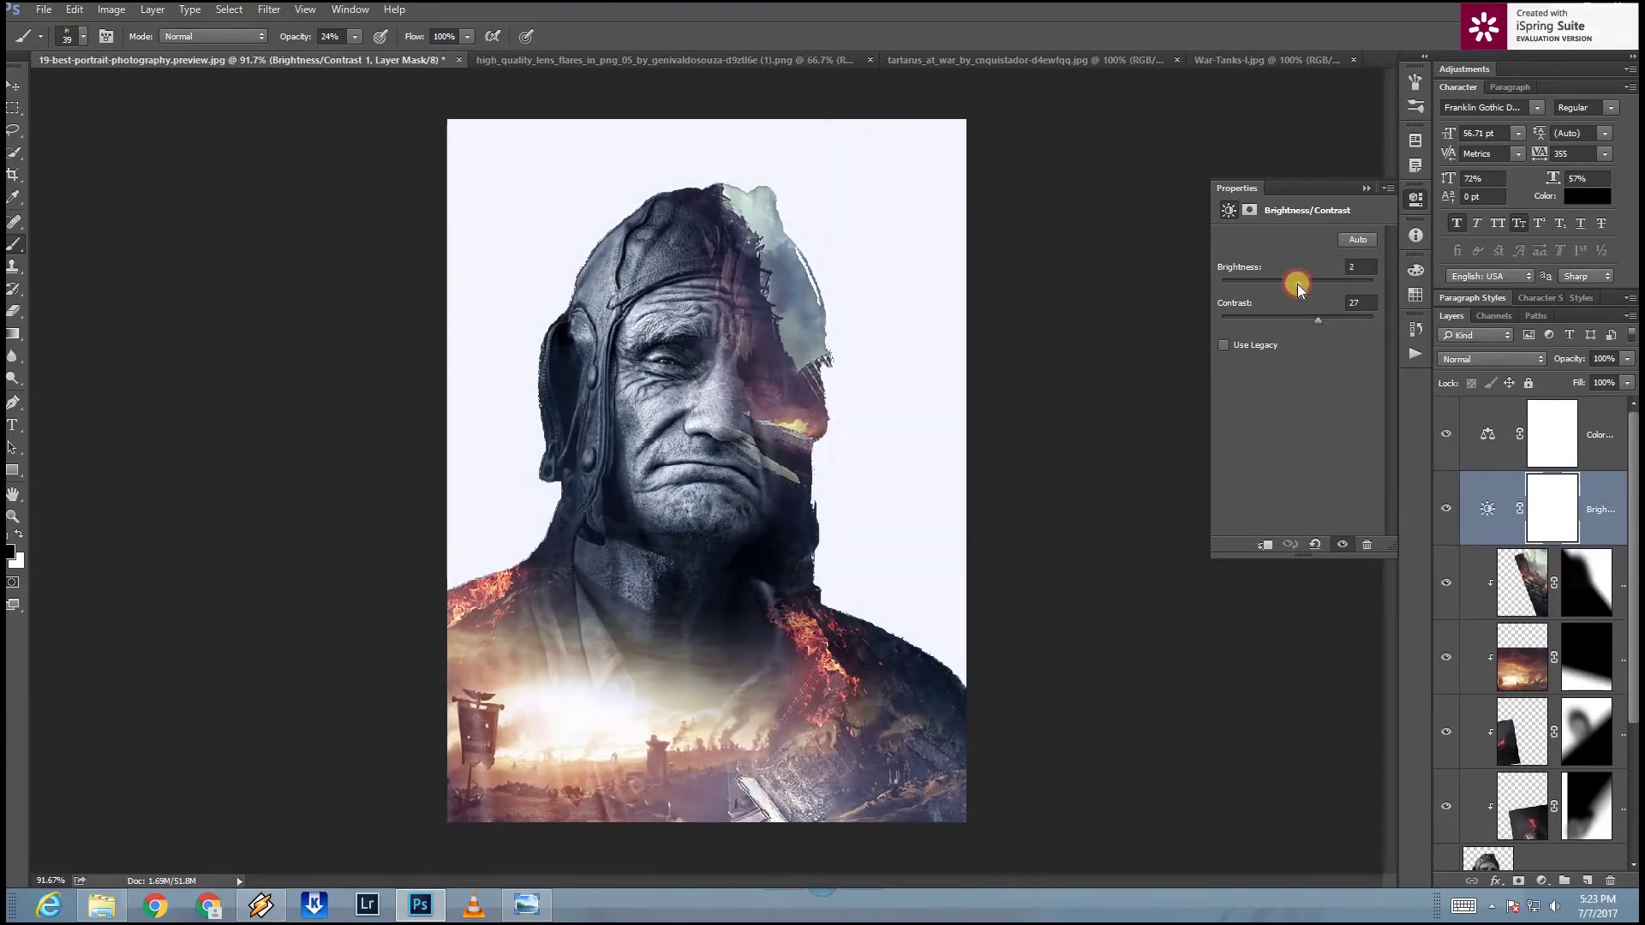
{"action": "left_click", "coordinate": [1567, 420]}
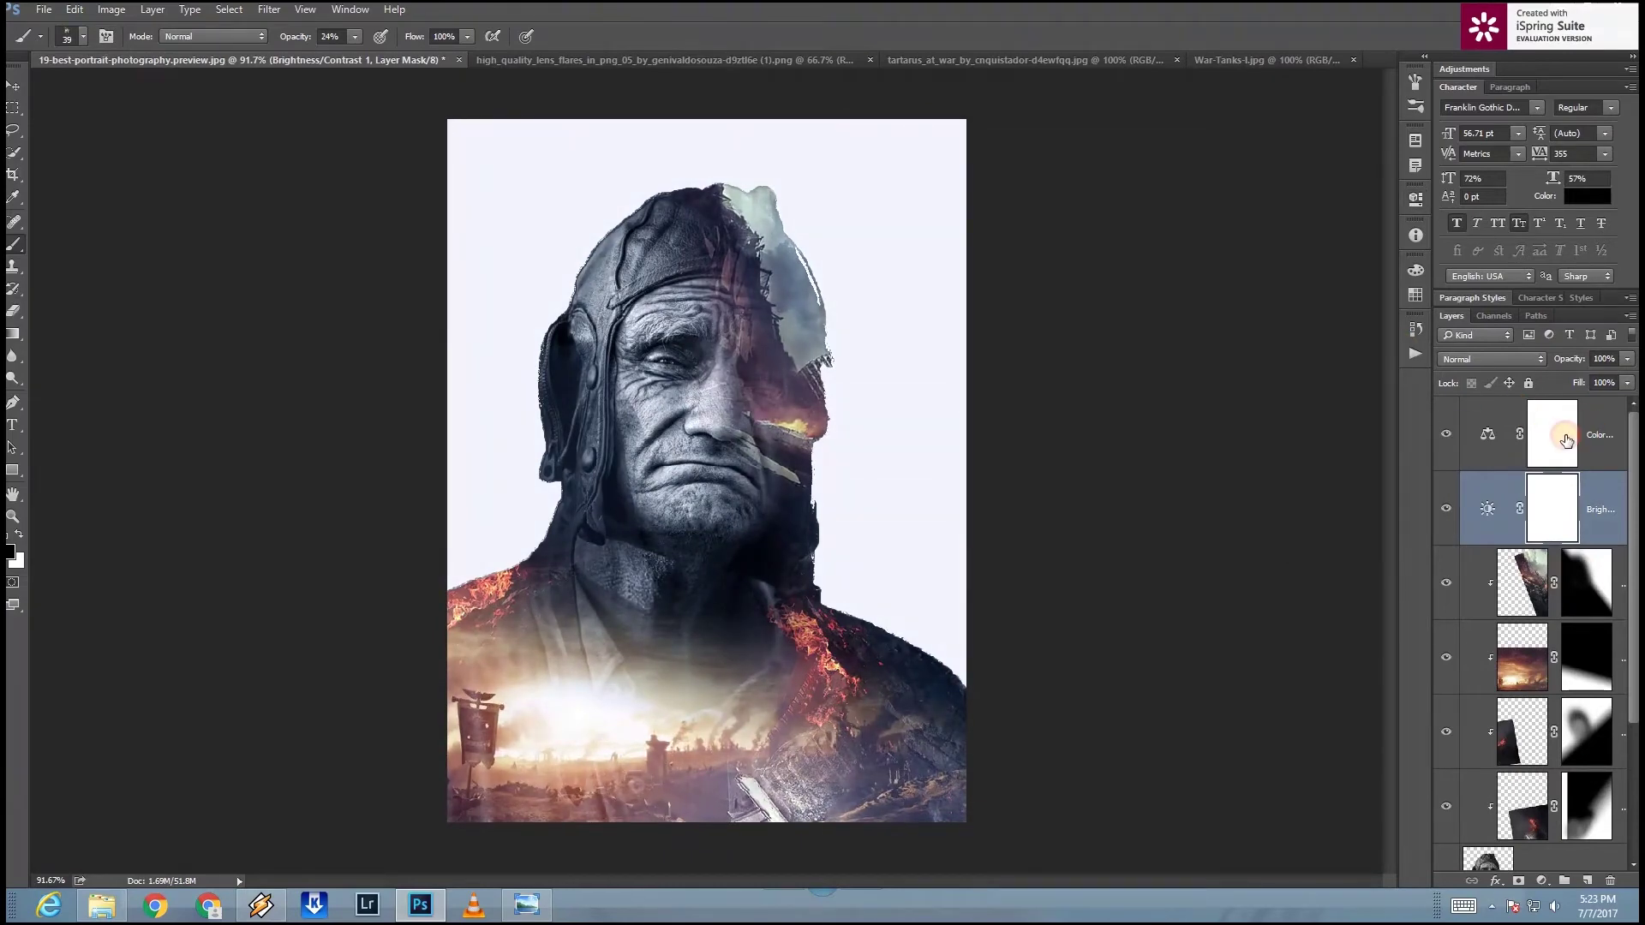
{"action": "left_click", "coordinate": [961, 60]}
{"action": "left_click", "coordinate": [743, 60]}
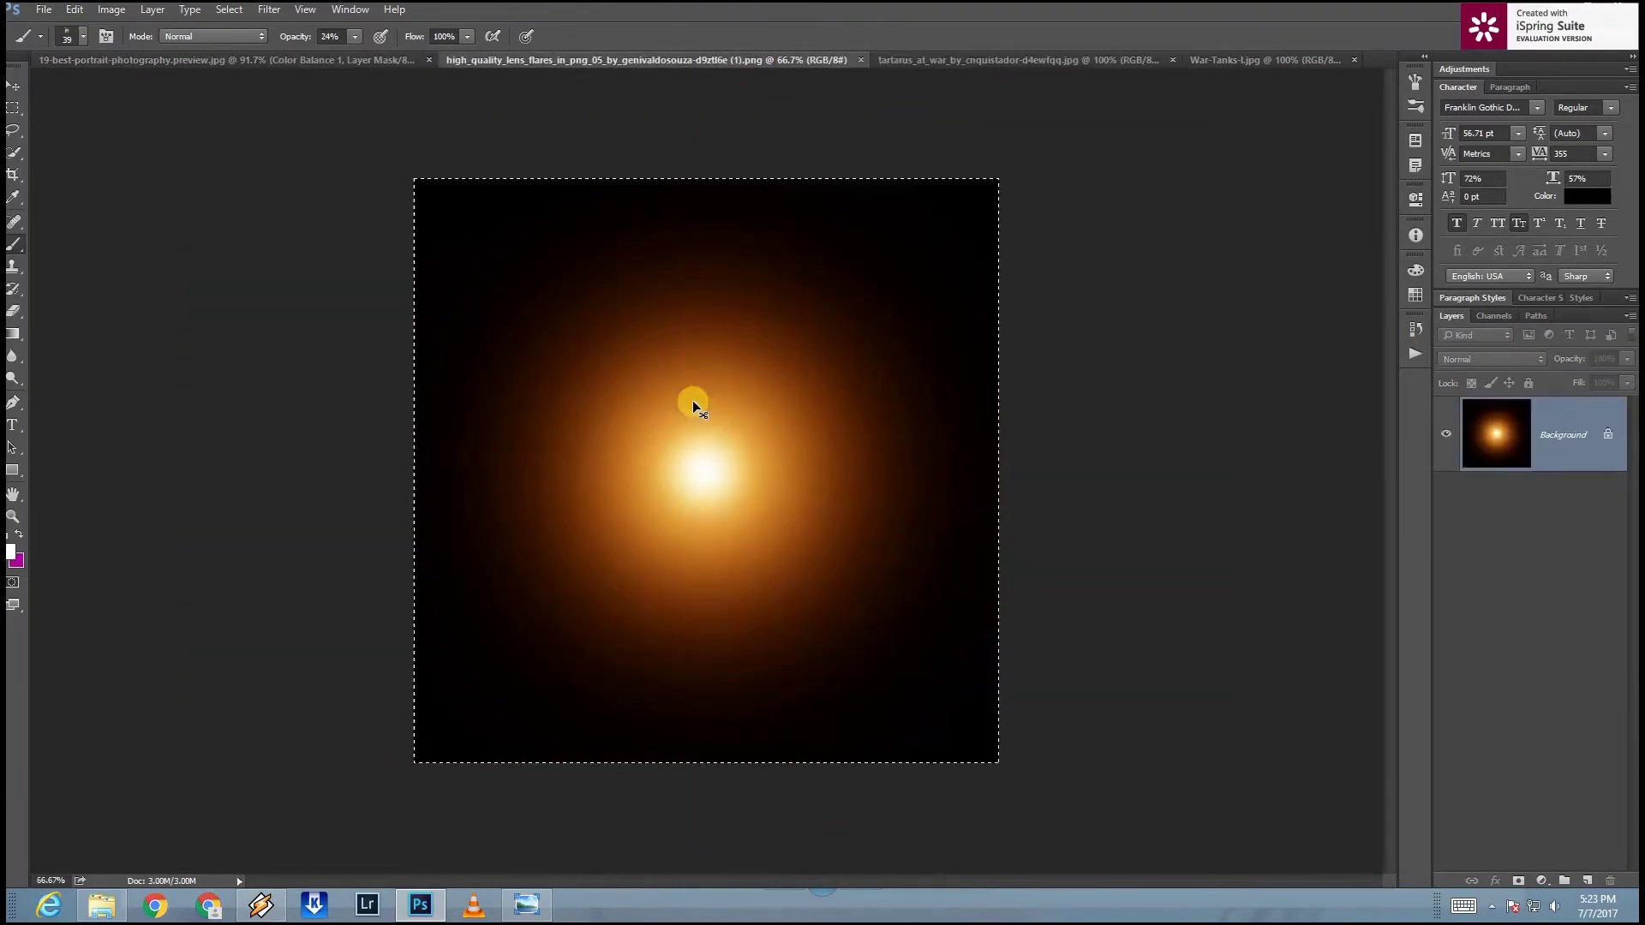
Step: Copy the lens flare into the portrait document and scale it down into place
{"action": "key", "text": "v"}
{"action": "mouse_move", "coordinate": [660, 417]}
{"action": "left_mouse_down"}
{"action": "mouse_move", "coordinate": [183, 55]}
{"action": "mouse_move", "coordinate": [840, 557]}
{"action": "mouse_move", "coordinate": [745, 525]}
{"action": "left_mouse_up"}
{"action": "key", "text": "ctrl+t"}
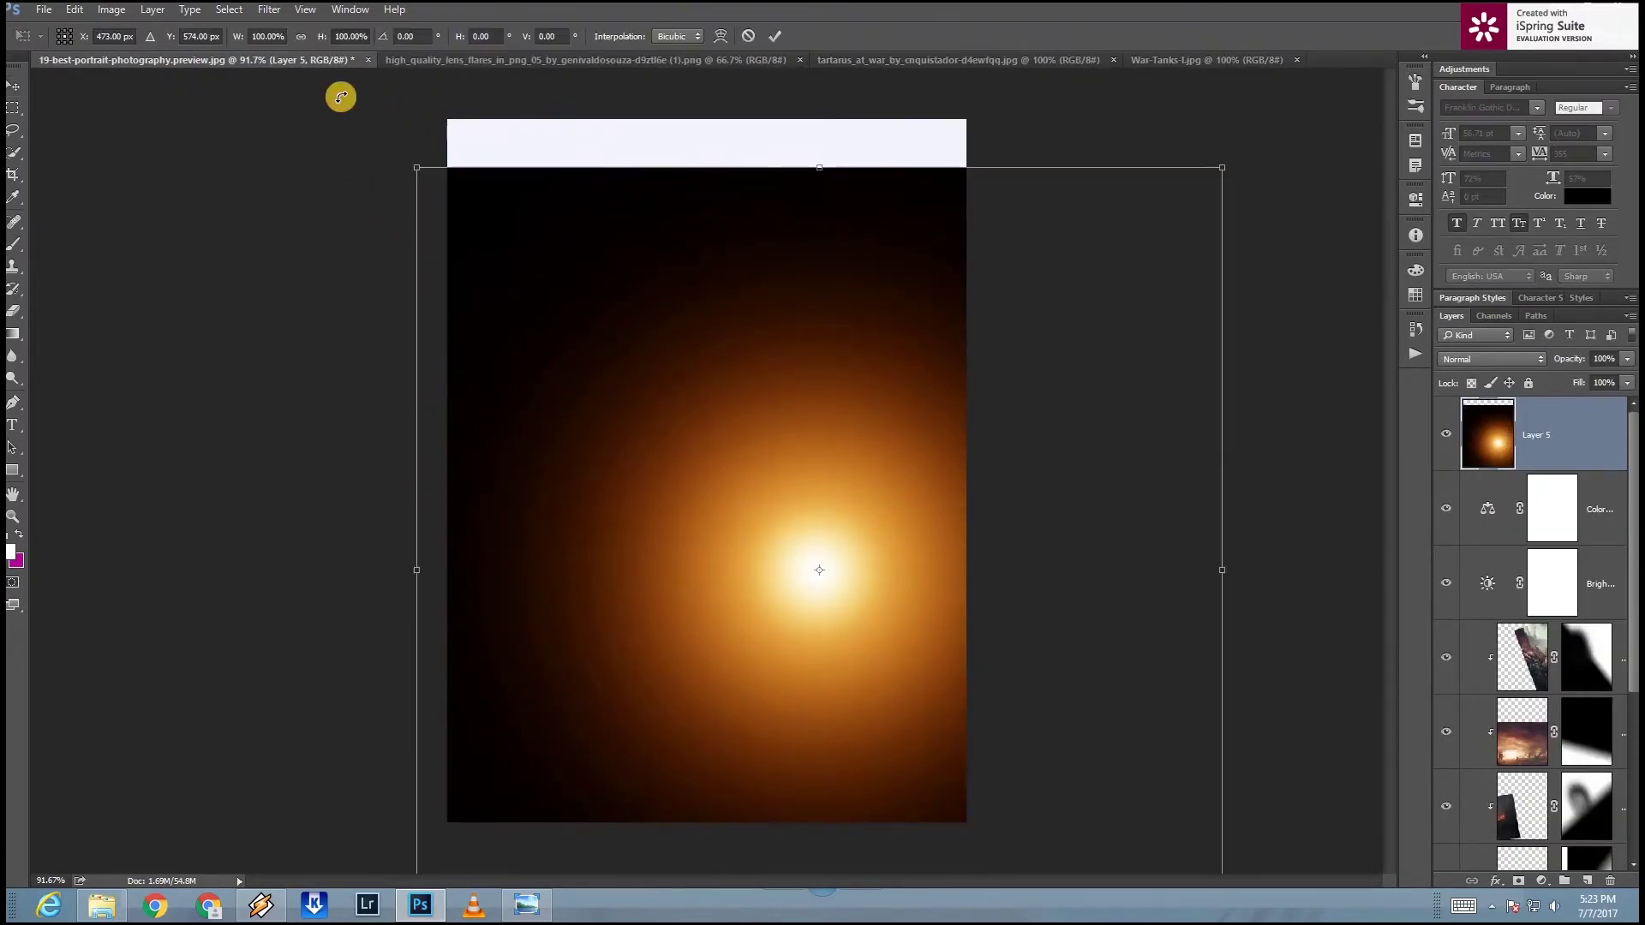
{"action": "left_click_drag", "start_coordinate": [416, 169], "coordinate": [587, 323]}
{"action": "left_click_drag", "start_coordinate": [889, 654], "coordinate": [816, 667]}
{"action": "key", "text": "Return"}
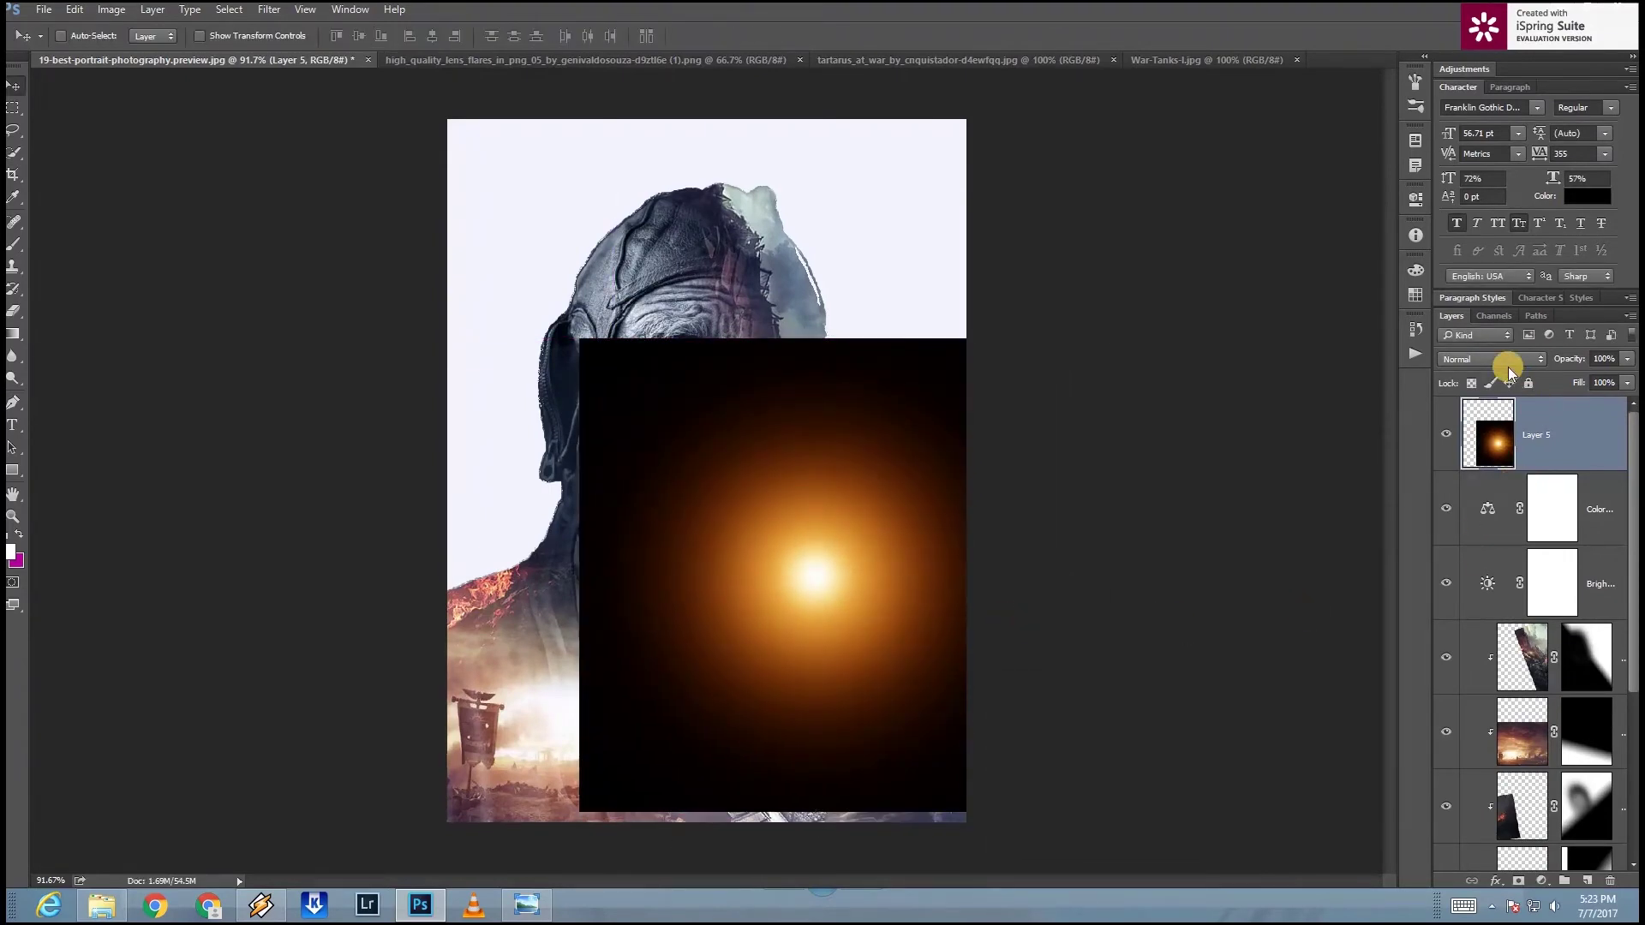
Step: Blend the flare with Linear Dodge (Add) and enlarge it over the portrait
{"action": "left_click", "coordinate": [1508, 367]}
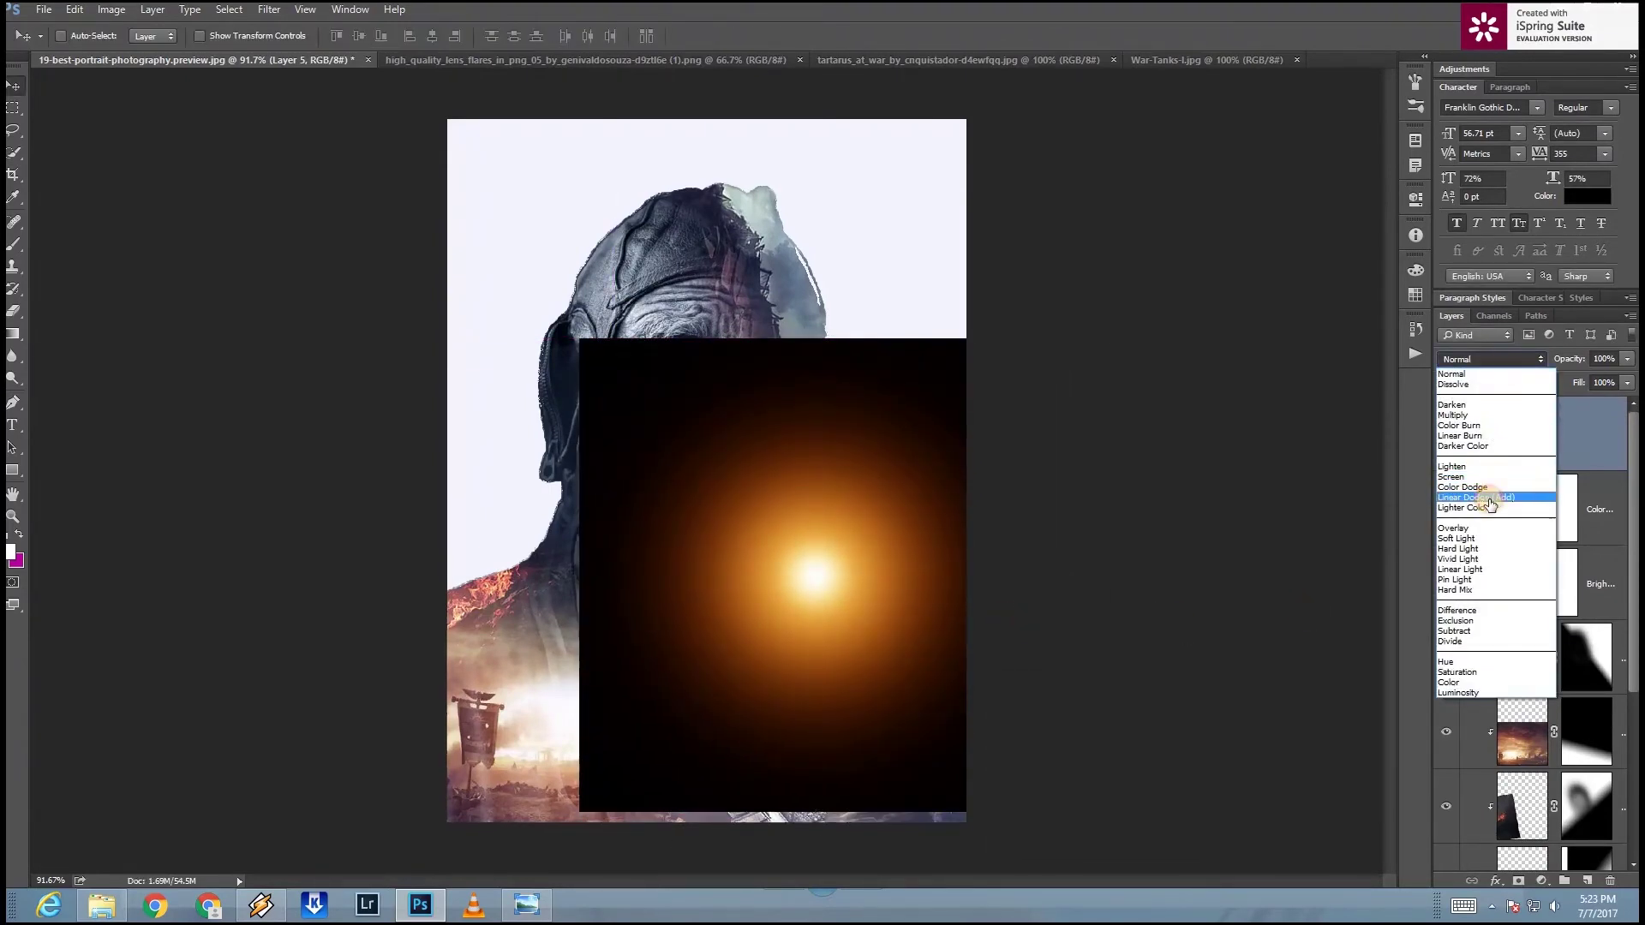
{"action": "left_click", "coordinate": [1482, 485]}
{"action": "left_click_drag", "start_coordinate": [792, 682], "coordinate": [838, 684]}
{"action": "key", "text": "ctrl+t"}
{"action": "mouse_move", "coordinate": [595, 347]}
{"action": "left_mouse_down"}
{"action": "mouse_move", "coordinate": [533, 254]}
{"action": "mouse_move", "coordinate": [471, 224]}
{"action": "left_mouse_up"}
{"action": "left_click_drag", "start_coordinate": [814, 718], "coordinate": [856, 625]}
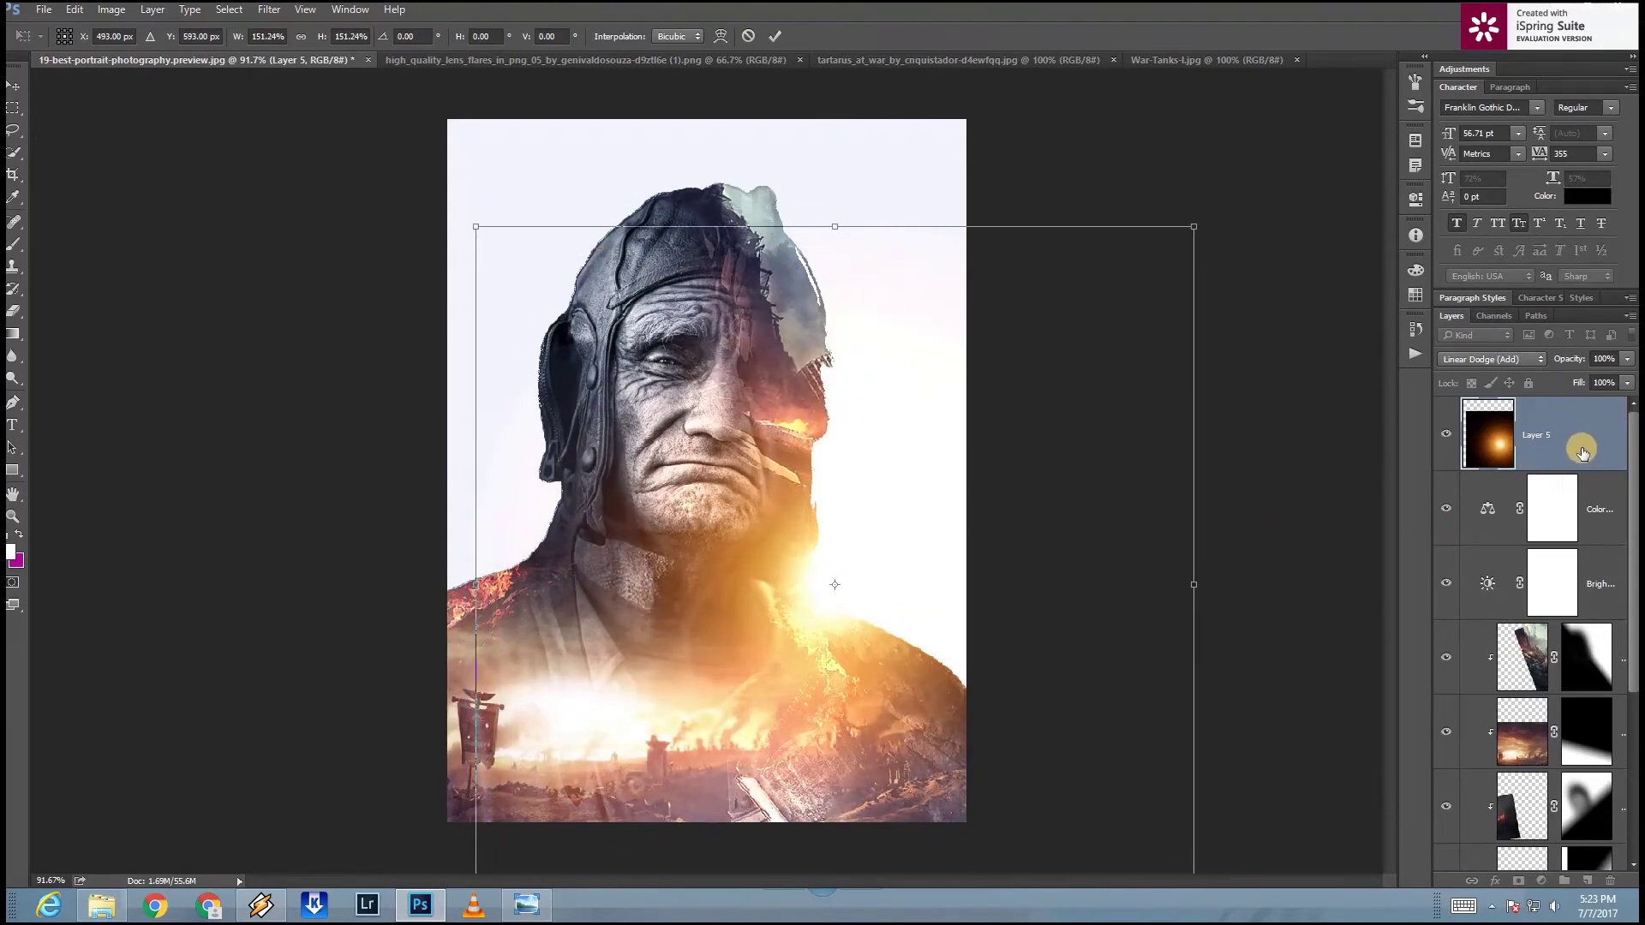
{"action": "left_click", "coordinate": [1581, 452]}
Step: Clip the flare and move Layer 5 below the Brightness/Contrast layer
{"action": "right_click", "coordinate": [1591, 435]}
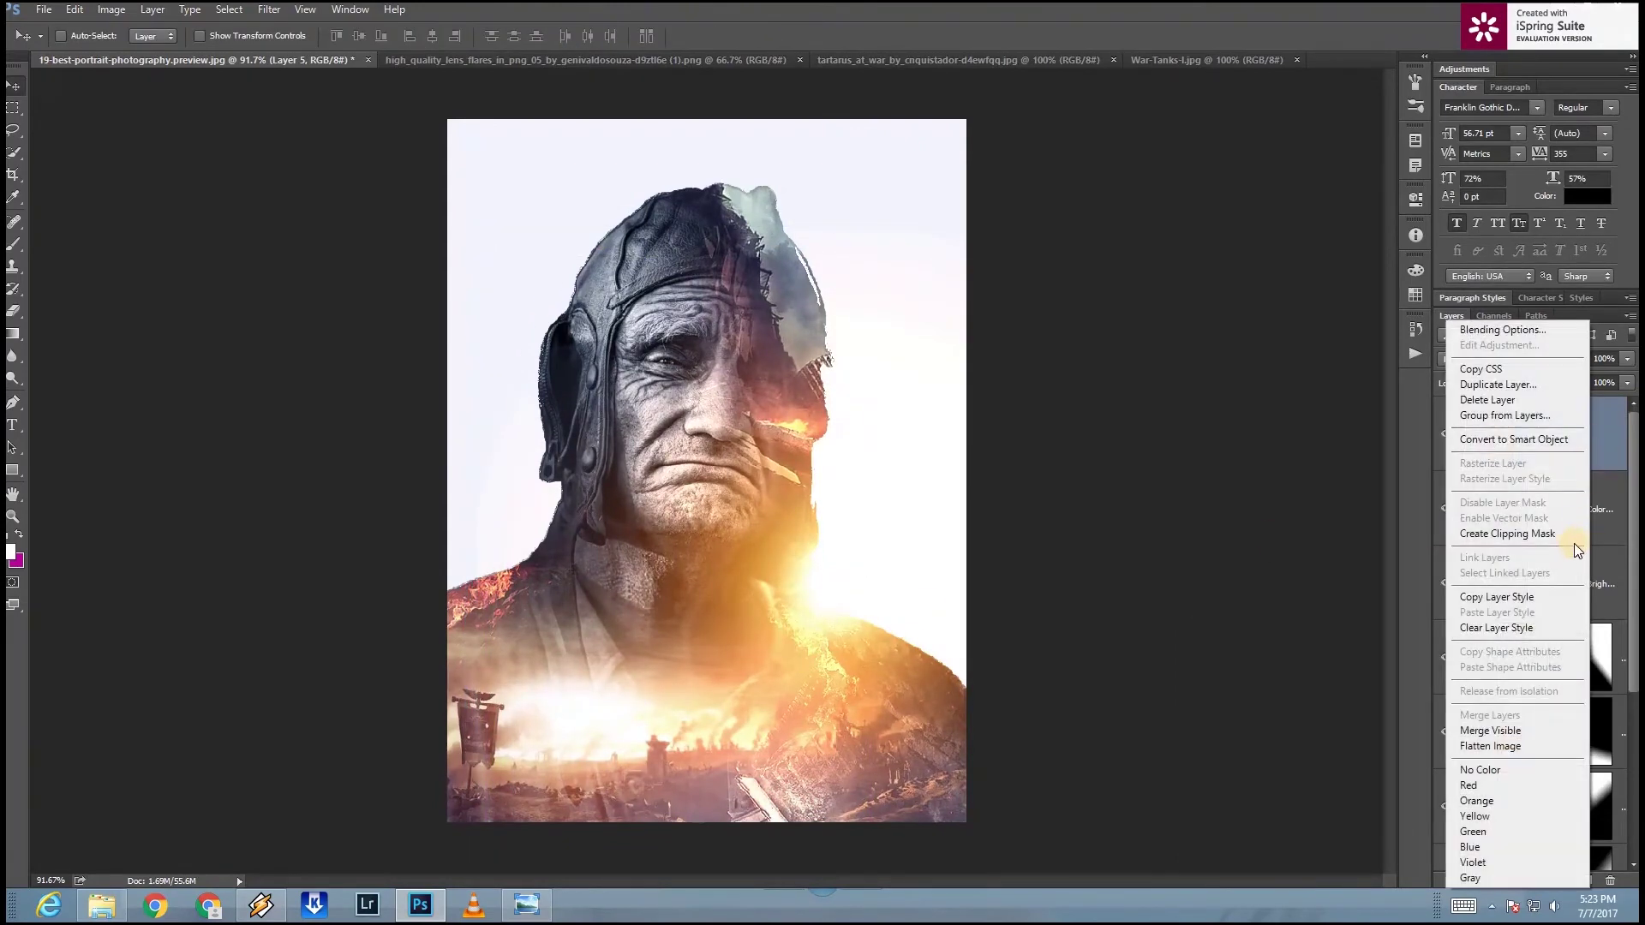
{"action": "left_click", "coordinate": [1504, 533]}
{"action": "left_click_drag", "start_coordinate": [1582, 441], "coordinate": [1576, 600]}
{"action": "mouse_move", "coordinate": [771, 610]}
{"action": "left_mouse_down"}
{"action": "mouse_move", "coordinate": [853, 623]}
{"action": "mouse_move", "coordinate": [763, 610]}
{"action": "left_mouse_up"}
Step: Release the flare's clipping mask and nudge the glow slightly
{"action": "right_click", "coordinate": [1577, 583]}
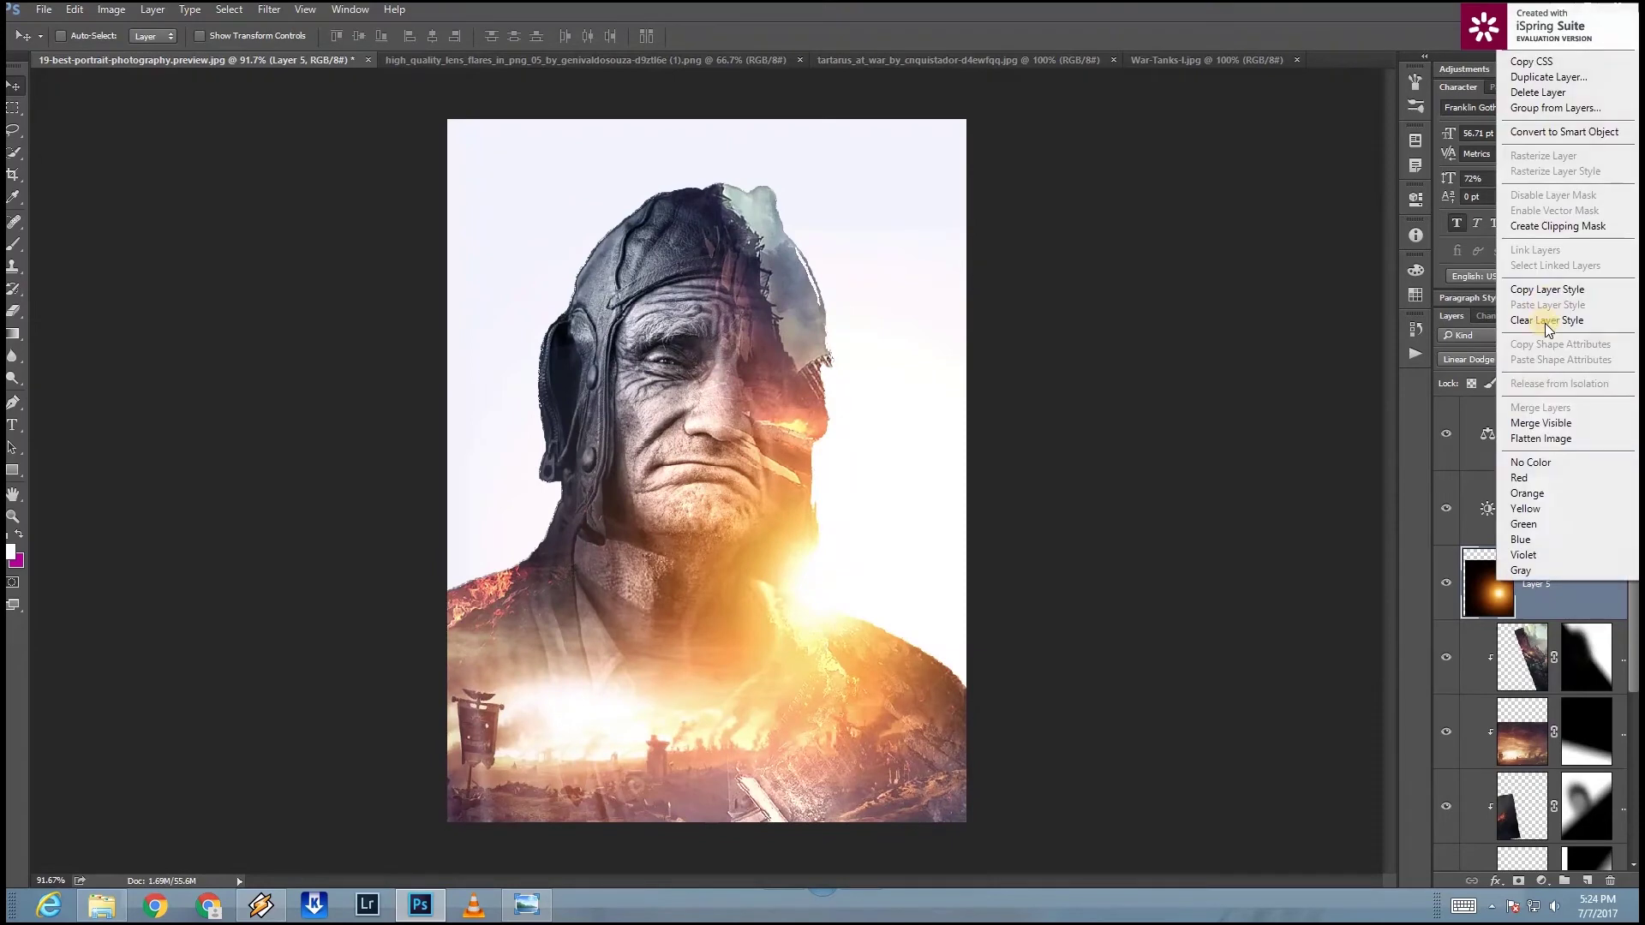
{"action": "left_click", "coordinate": [1552, 226]}
{"action": "left_click_drag", "start_coordinate": [820, 632], "coordinate": [864, 651]}
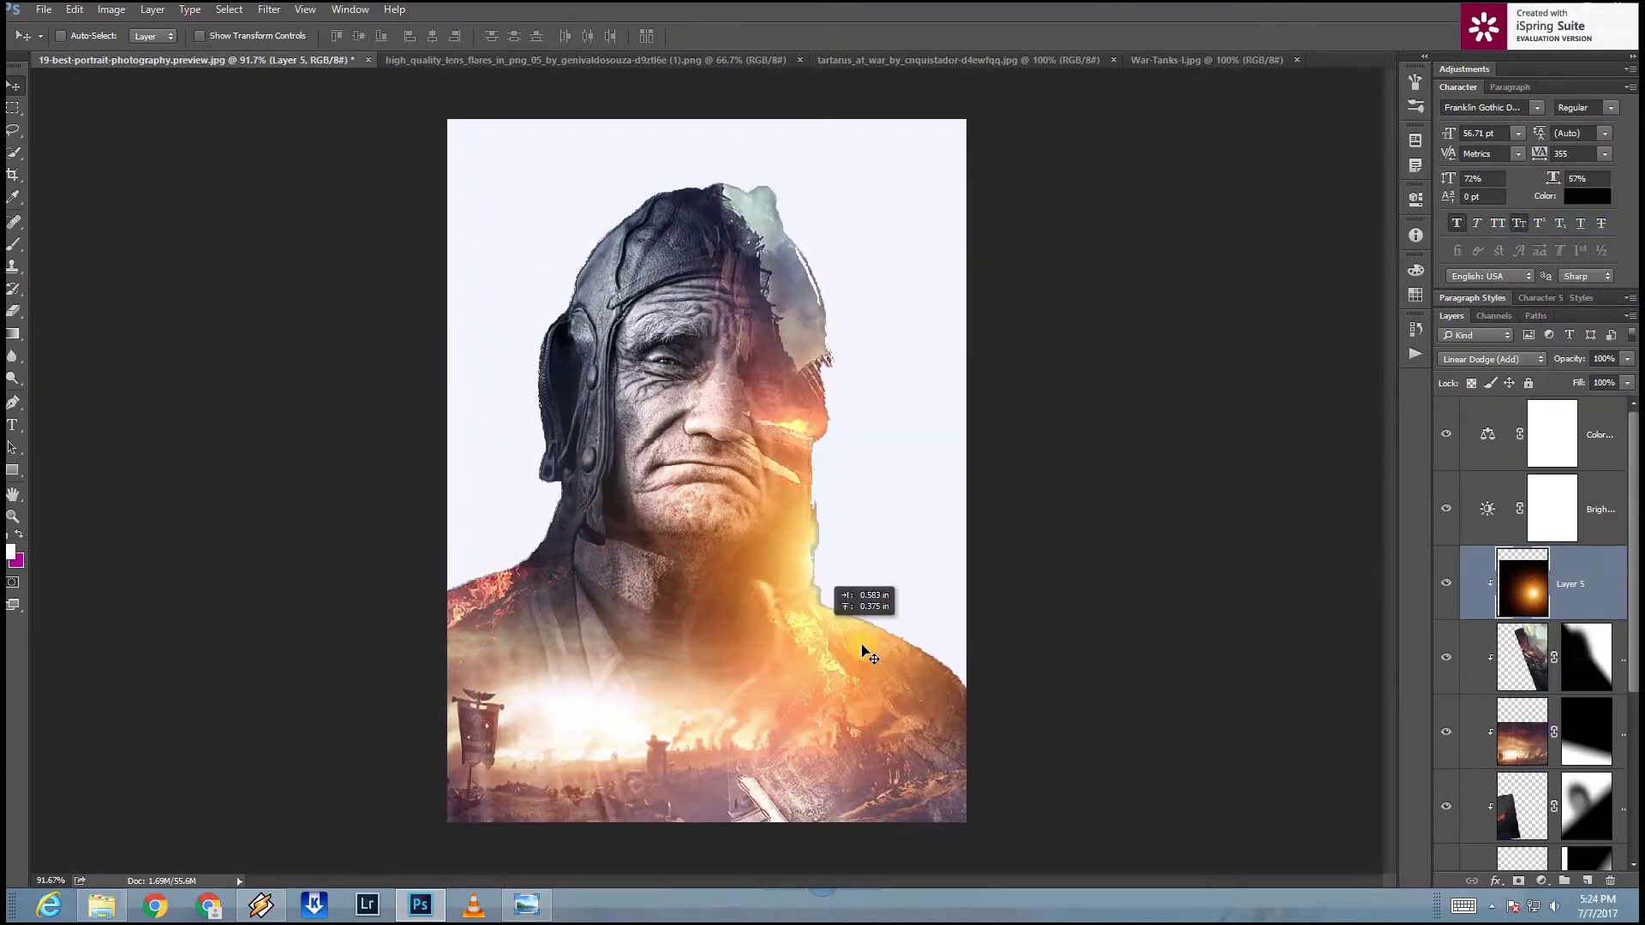
{"action": "key", "text": "ctrl+alt+g"}
{"action": "left_click_drag", "start_coordinate": [791, 589], "coordinate": [809, 604]}
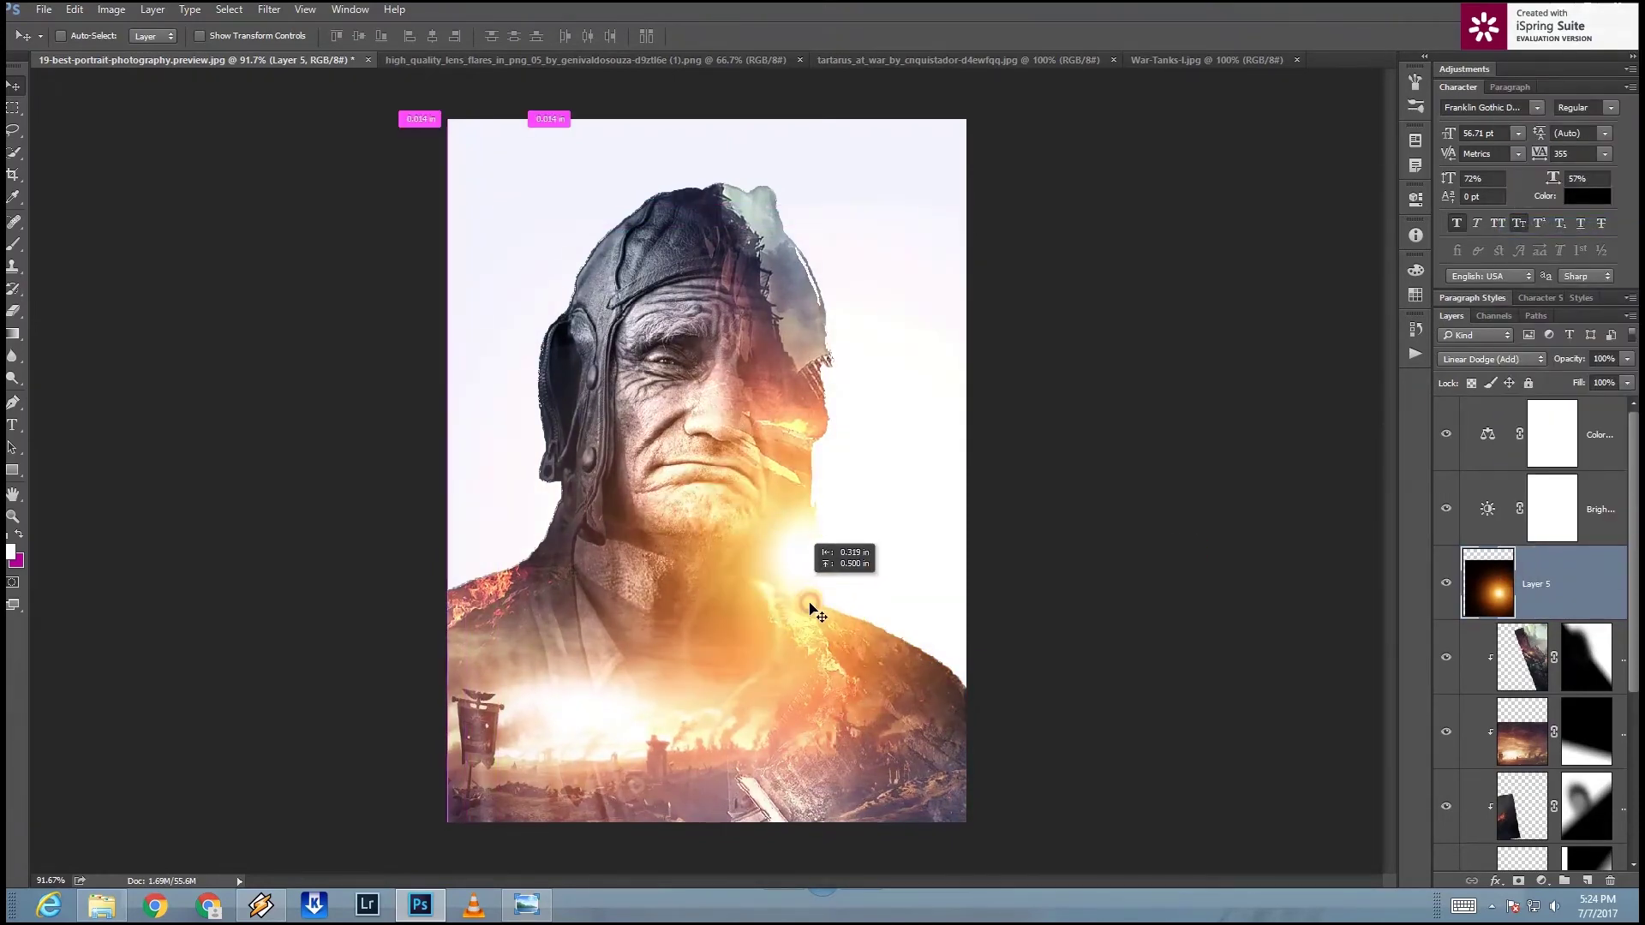
Step: Free Transform the flare, enlarging it then shrinking it slightly
{"action": "key", "text": "ctrl+t"}
{"action": "left_click_drag", "start_coordinate": [458, 203], "coordinate": [408, 135]}
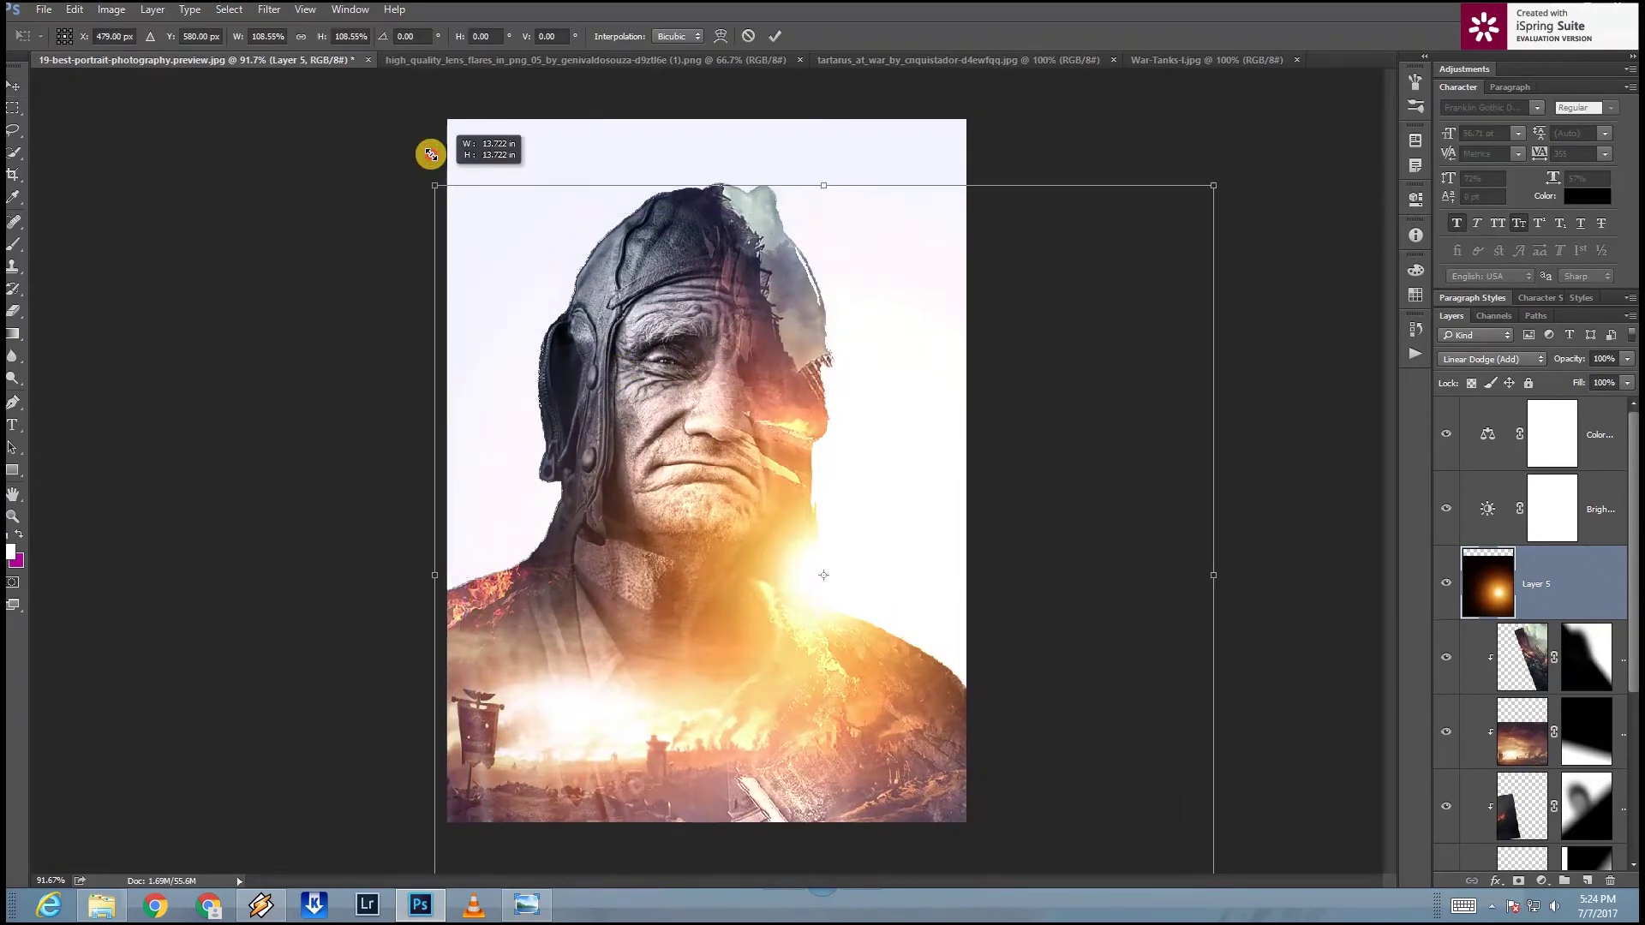
{"action": "left_click_drag", "start_coordinate": [738, 685], "coordinate": [749, 718]}
{"action": "left_click_drag", "start_coordinate": [441, 191], "coordinate": [444, 224]}
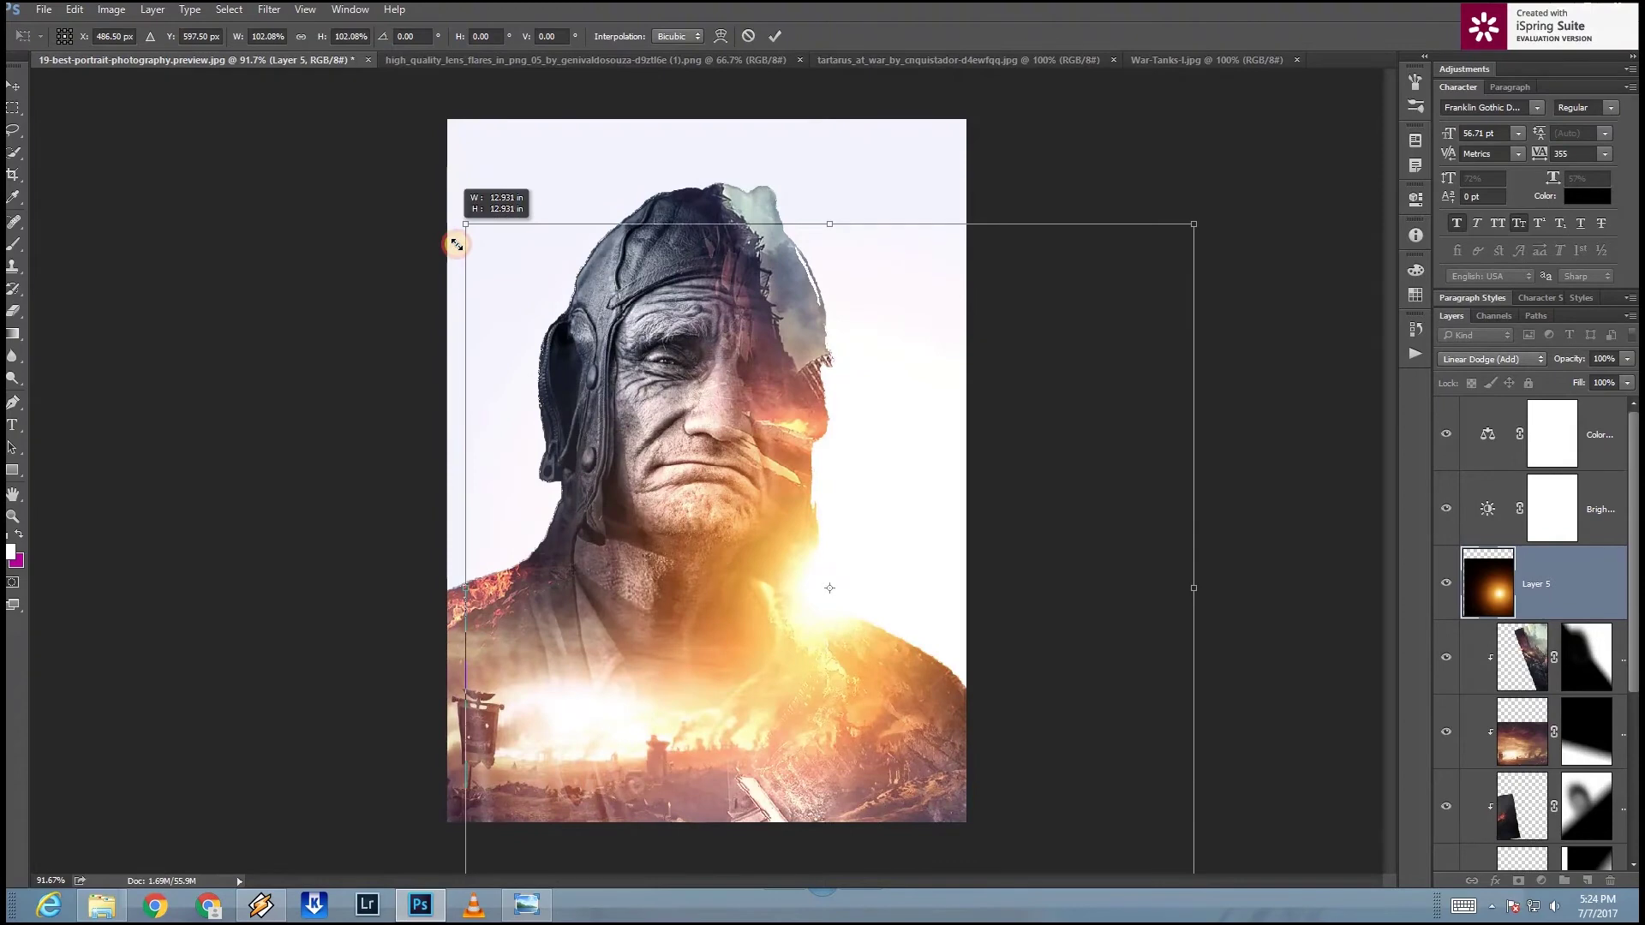
{"action": "left_click_drag", "start_coordinate": [444, 223], "coordinate": [468, 254]}
{"action": "double_click", "coordinate": [878, 493]}
Step: Reposition the flare beside the face and move Layer 5 to the stack's top
{"action": "key", "text": "ctrl+minus"}
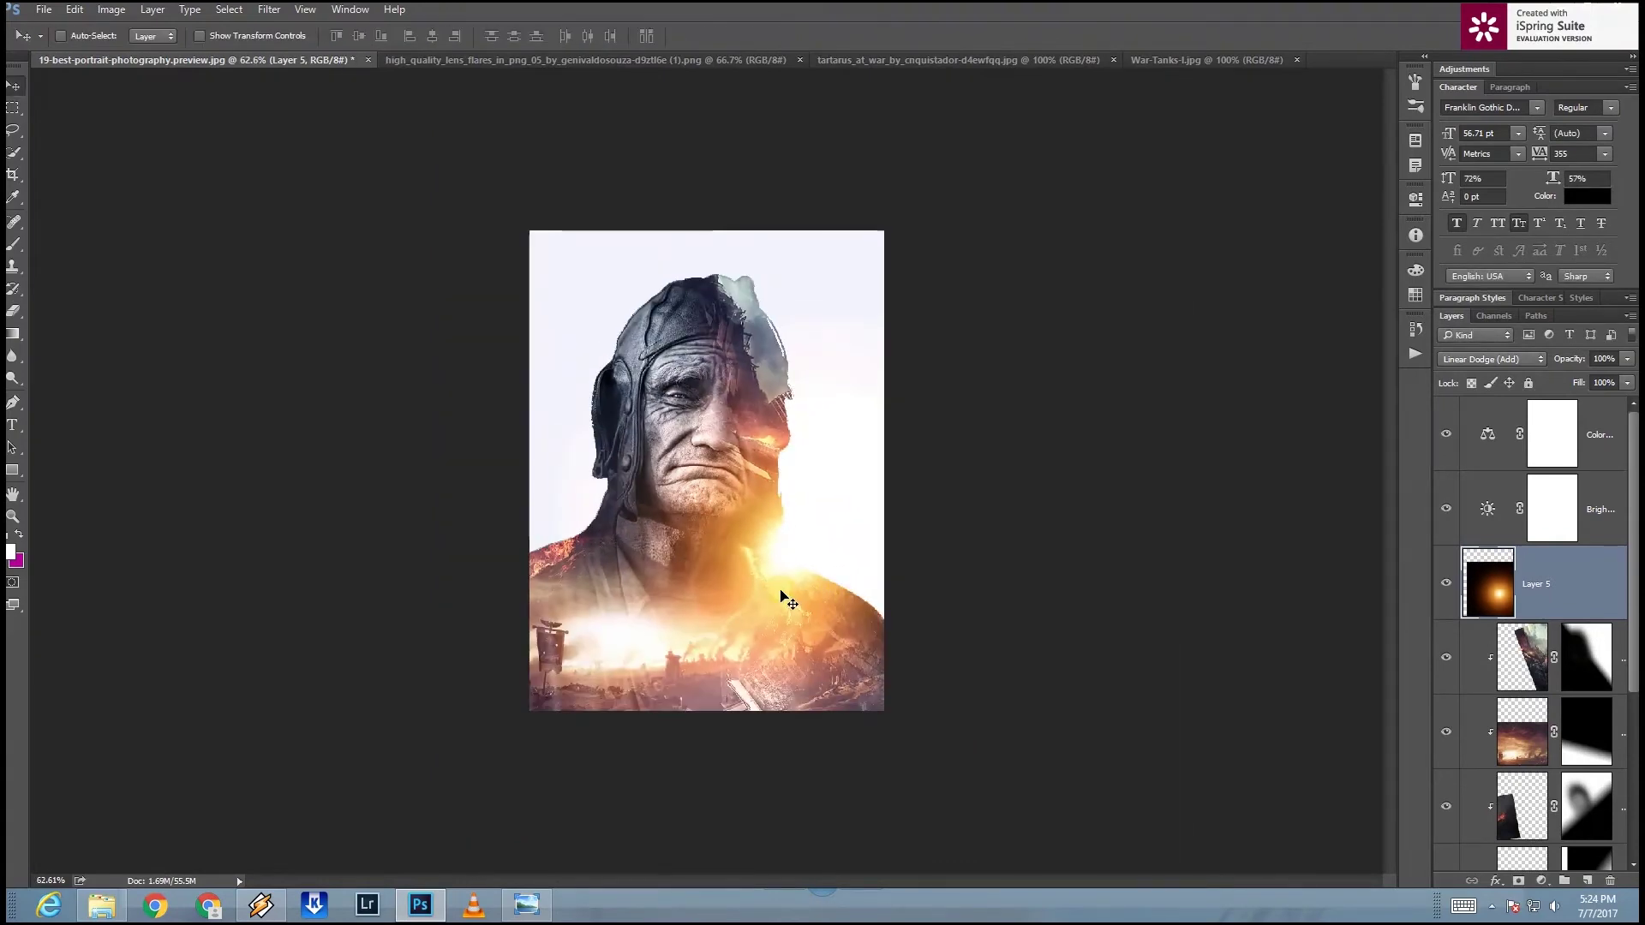
{"action": "mouse_move", "coordinate": [793, 559]}
{"action": "left_mouse_down"}
{"action": "mouse_move", "coordinate": [763, 574]}
{"action": "mouse_move", "coordinate": [798, 590]}
{"action": "left_mouse_up"}
{"action": "key", "text": "ctrl+plus"}
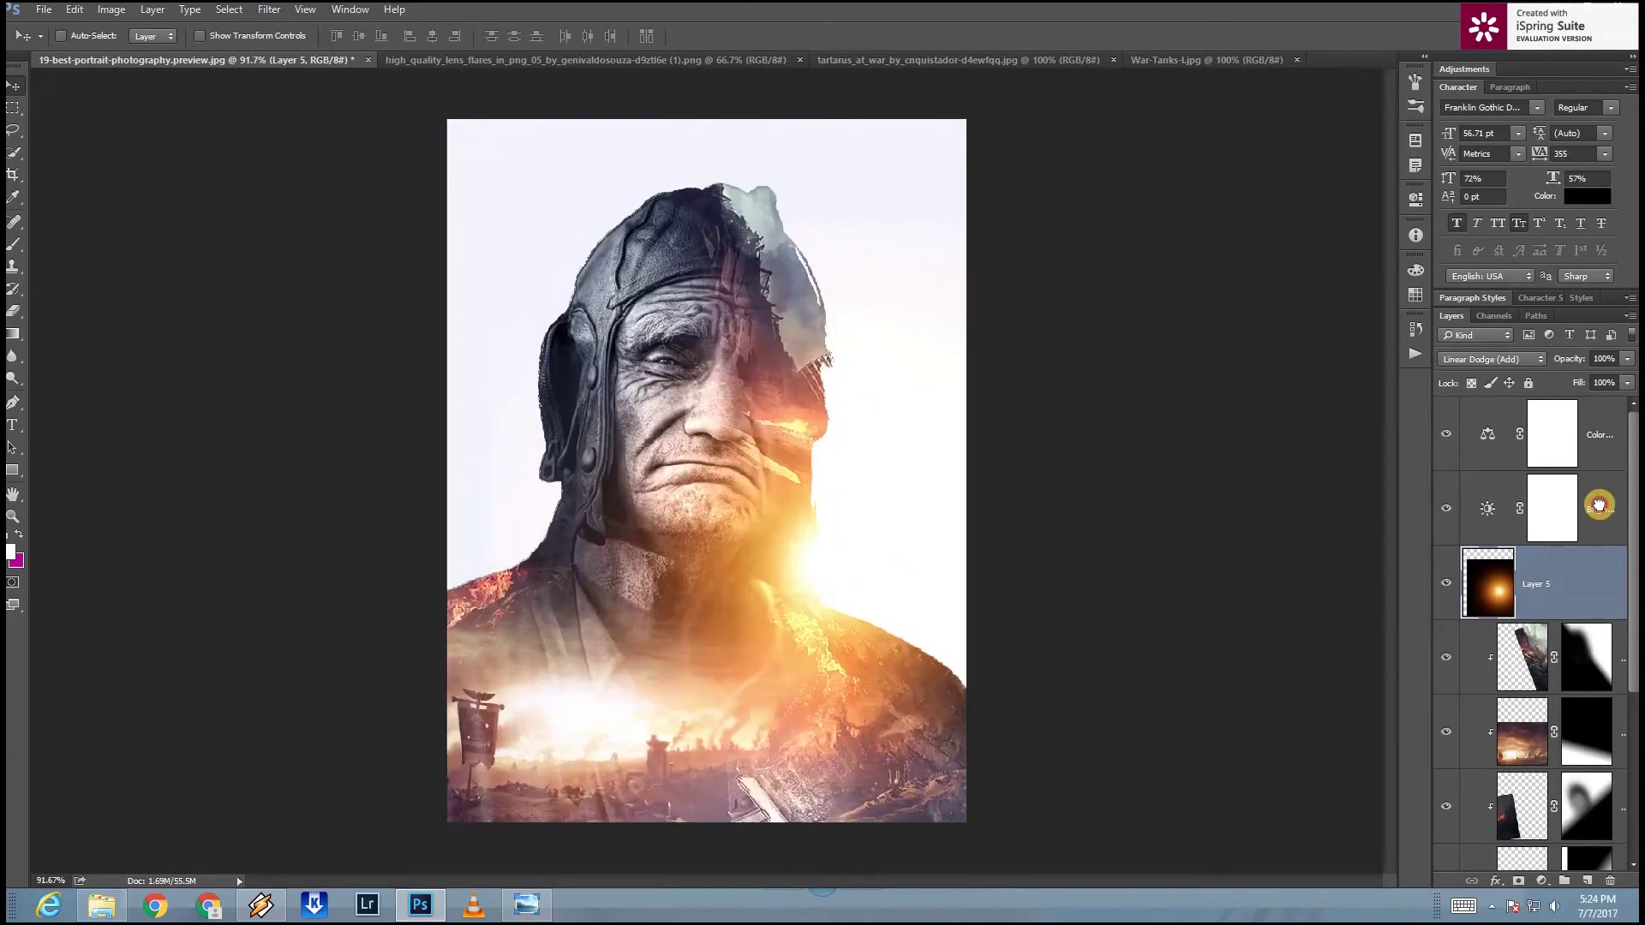
{"action": "left_click_drag", "start_coordinate": [1457, 612], "coordinate": [1595, 428]}
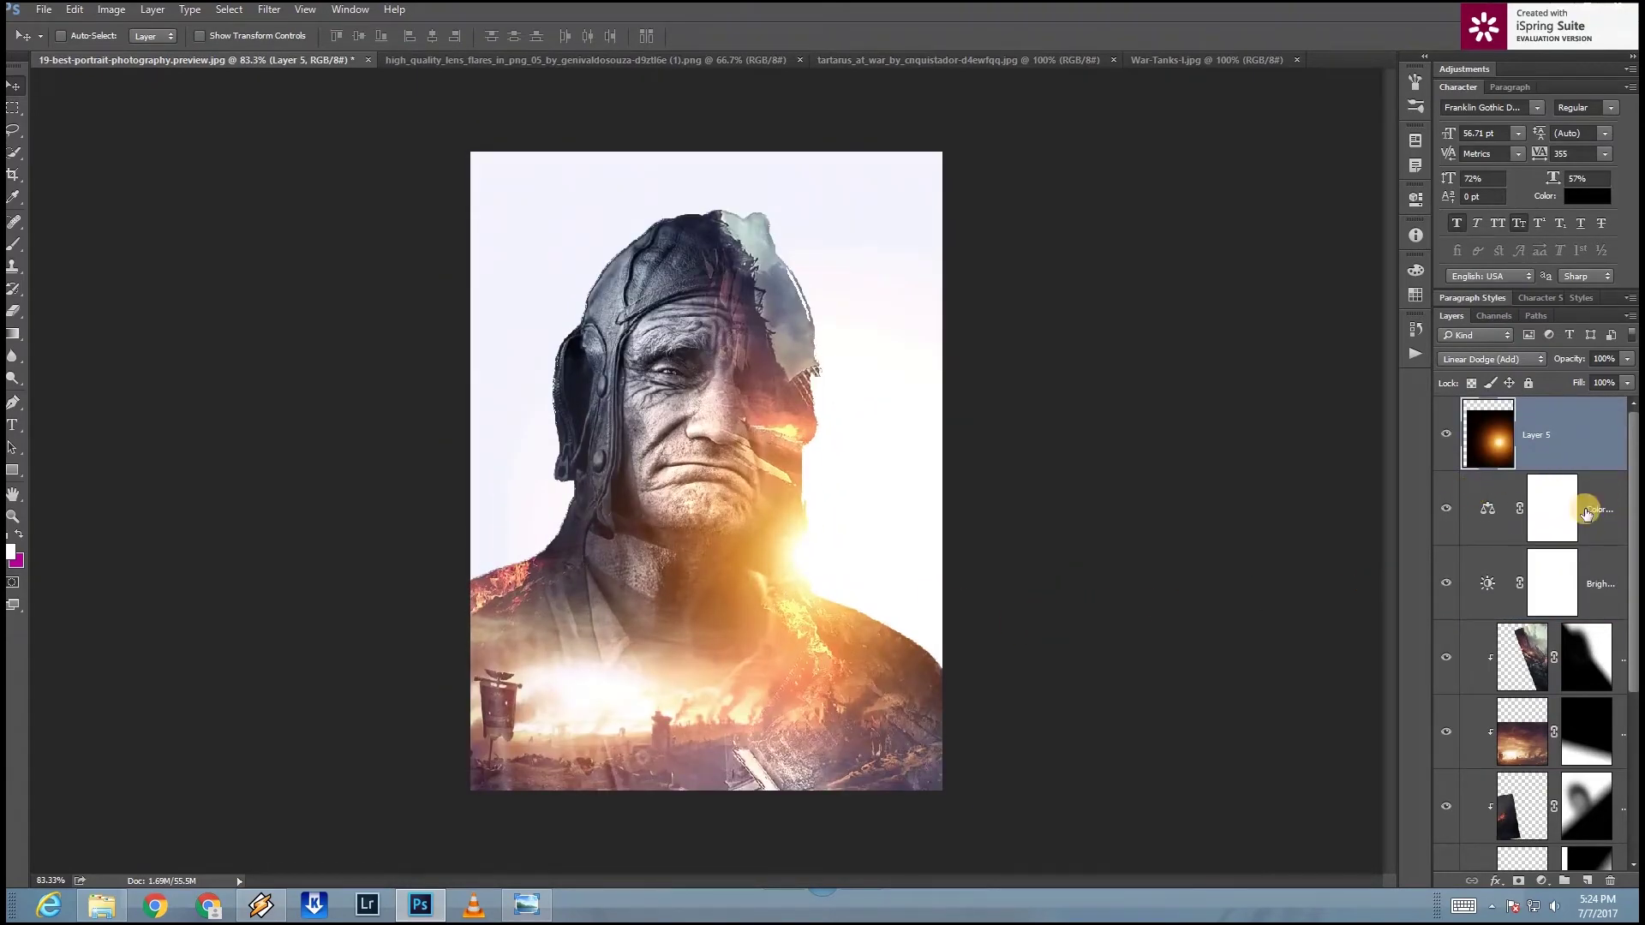
{"action": "double_click", "coordinate": [1487, 509]}
Step: Nudge the first Color Balance toward blue, then add a second one pushing midtones and shadows blue
{"action": "left_click_drag", "start_coordinate": [1283, 341], "coordinate": [1287, 342]}
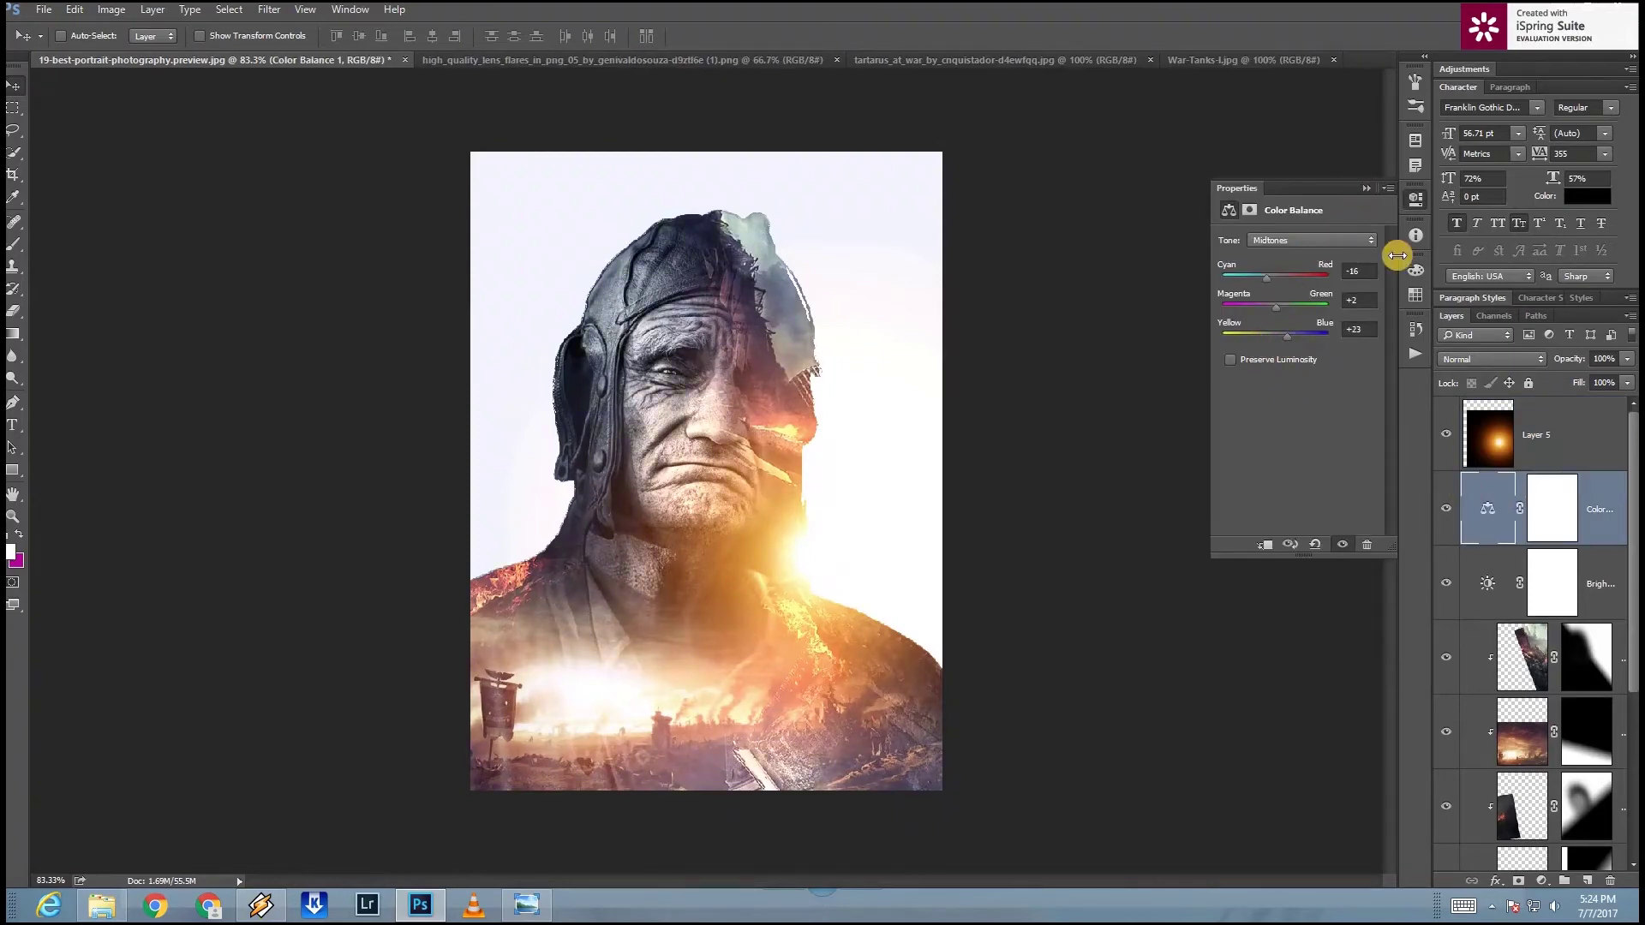
{"action": "left_click", "coordinate": [1560, 410]}
{"action": "left_click", "coordinate": [1542, 882]}
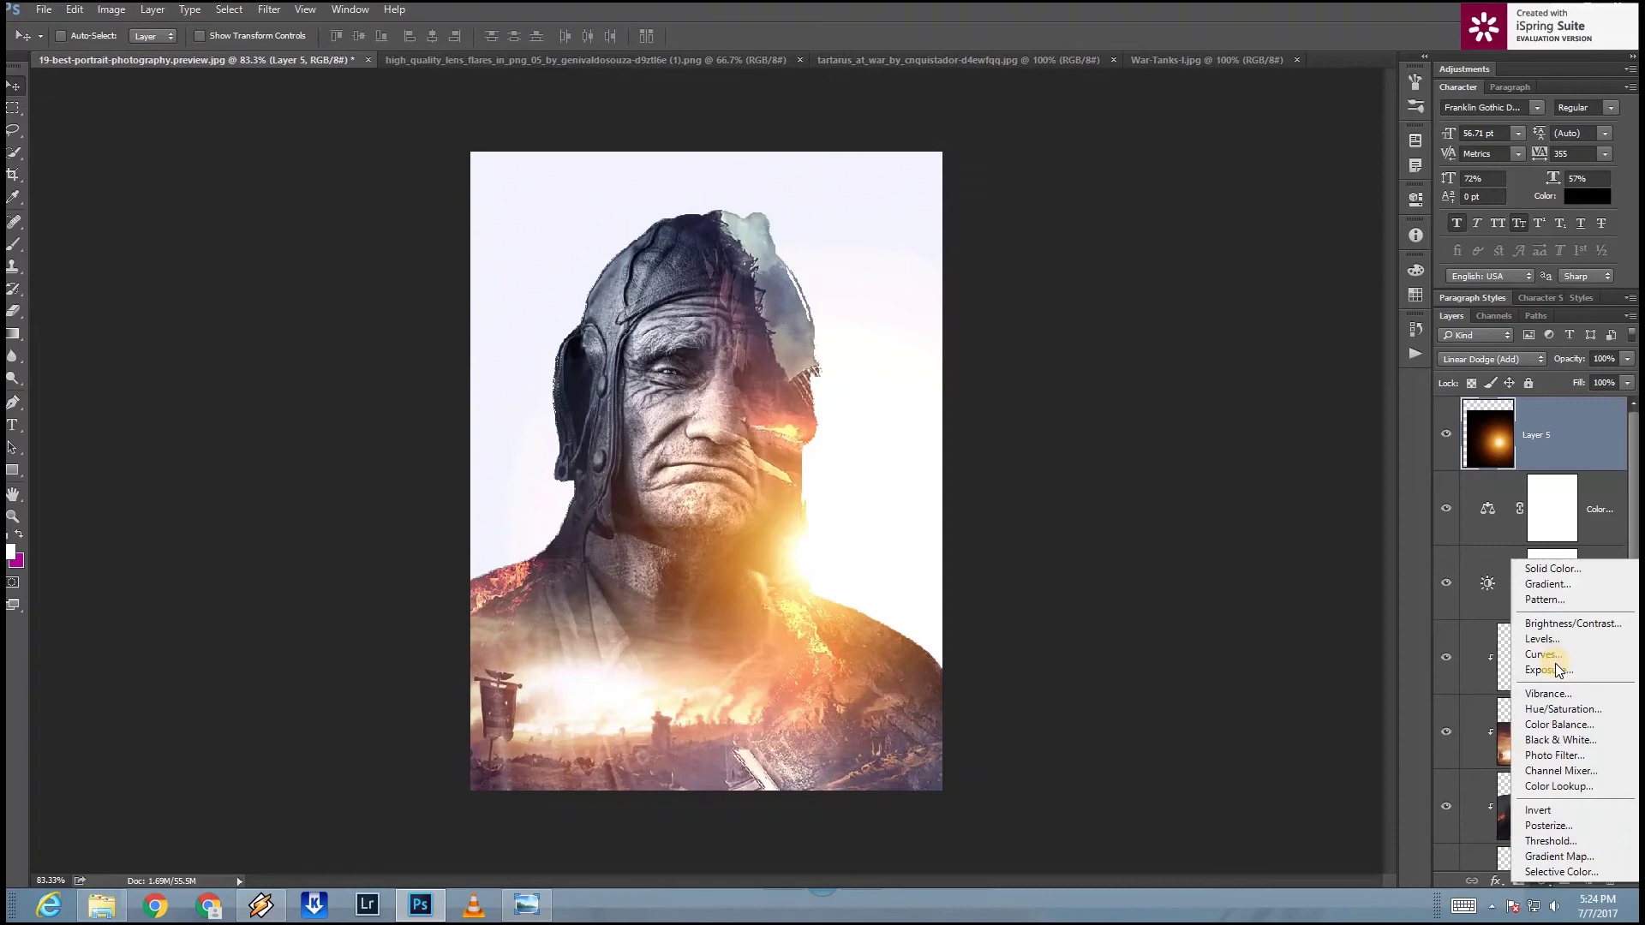
{"action": "left_click", "coordinate": [1555, 725]}
{"action": "left_click_drag", "start_coordinate": [1277, 338], "coordinate": [1273, 312]}
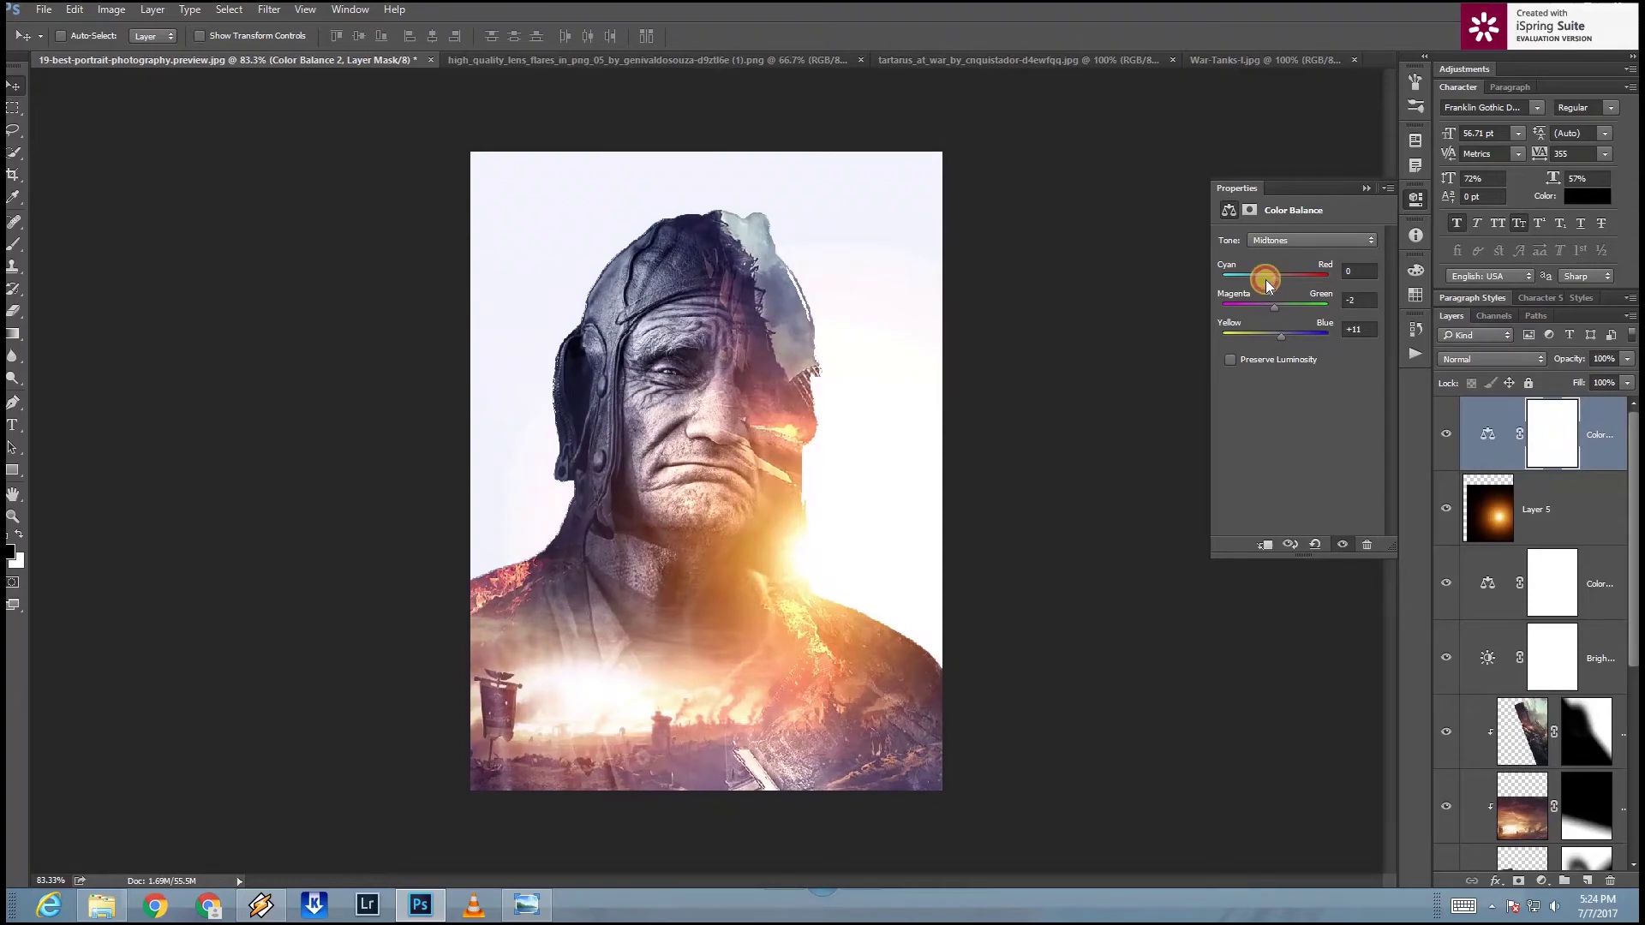
{"action": "left_click", "coordinate": [1276, 243]}
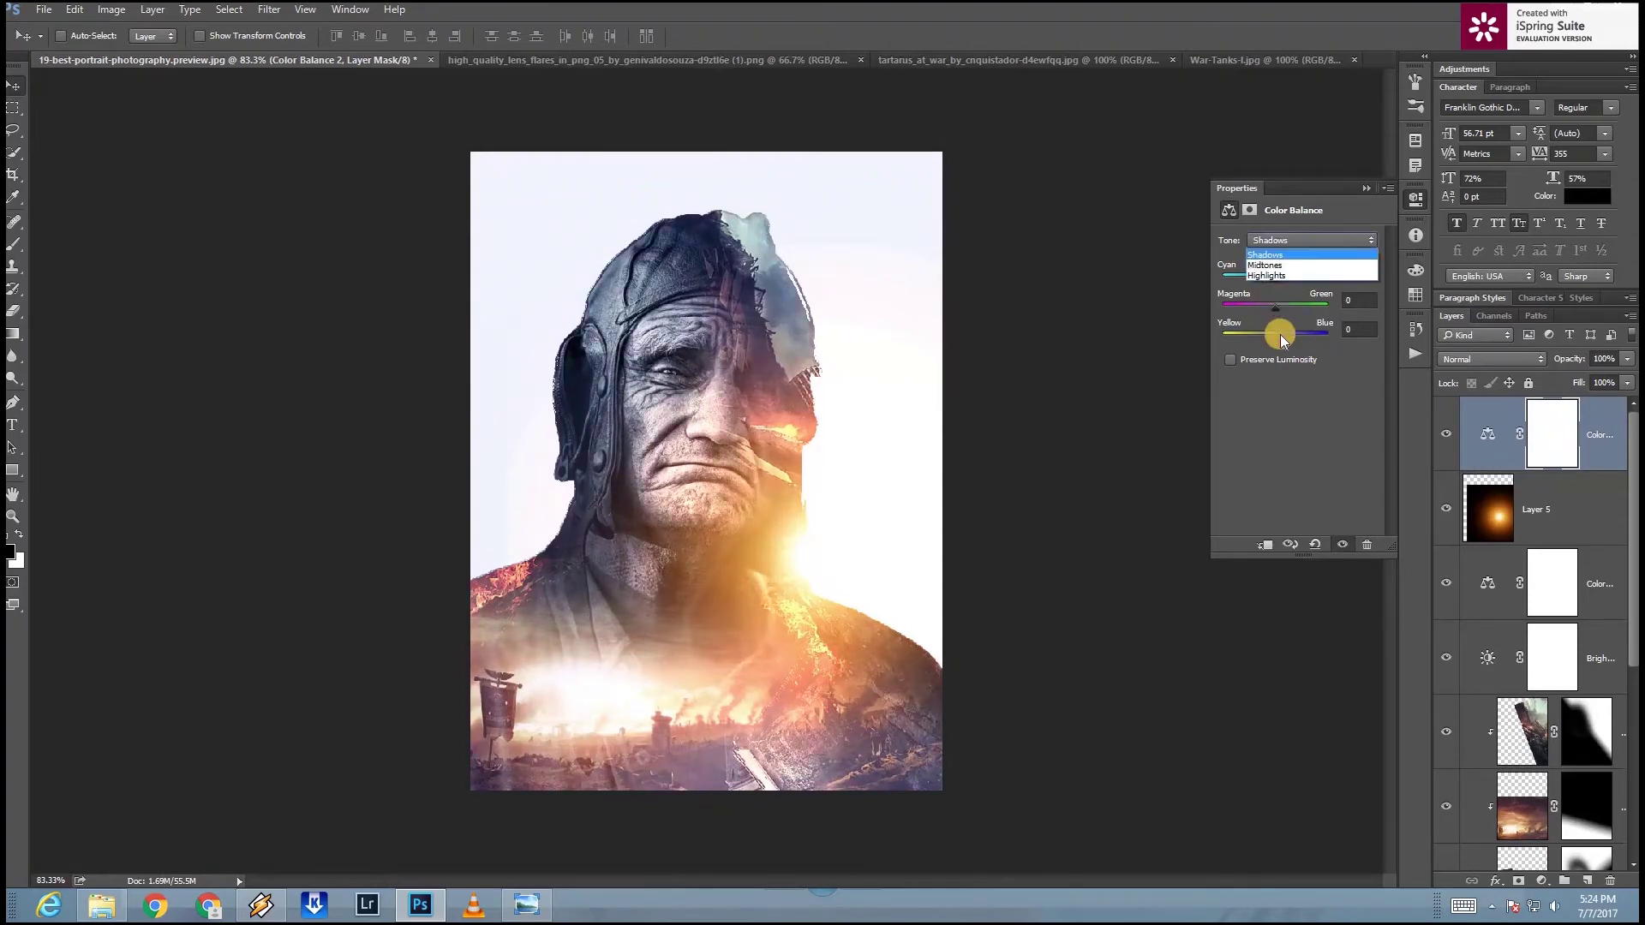
{"action": "left_click_drag", "start_coordinate": [1288, 337], "coordinate": [1266, 340]}
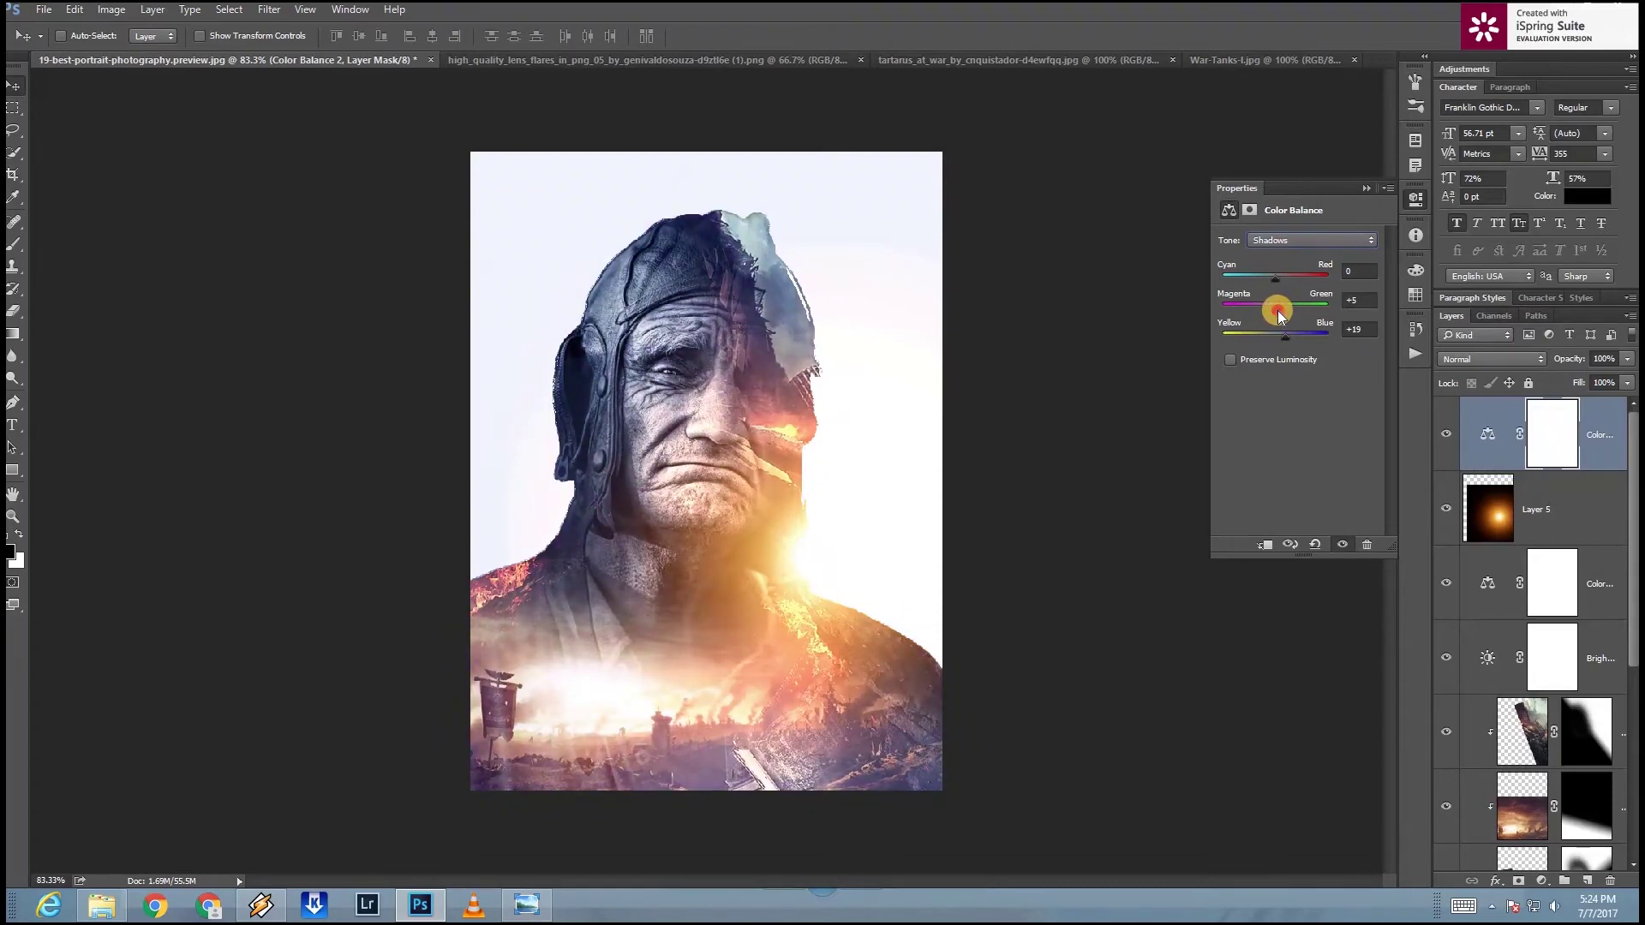
Step: Stamp all visible layers into a new merged Layer 6
{"action": "left_click", "coordinate": [1430, 381]}
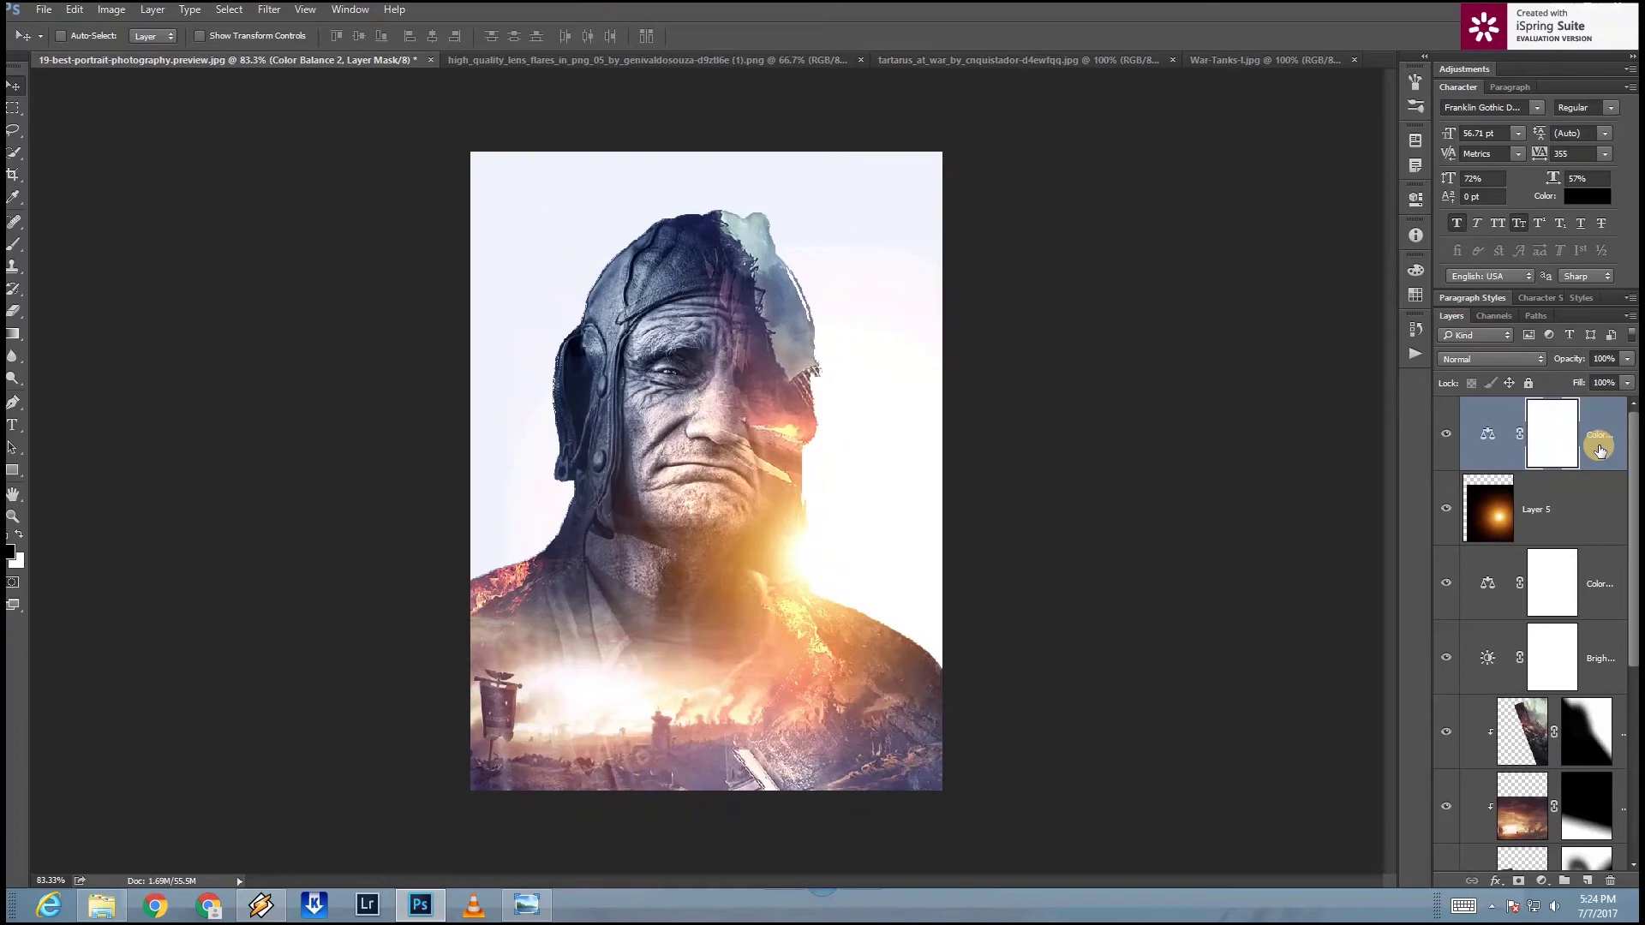
{"action": "key", "text": "ctrl+shift+alt+e"}
{"action": "left_click", "coordinate": [269, 9]}
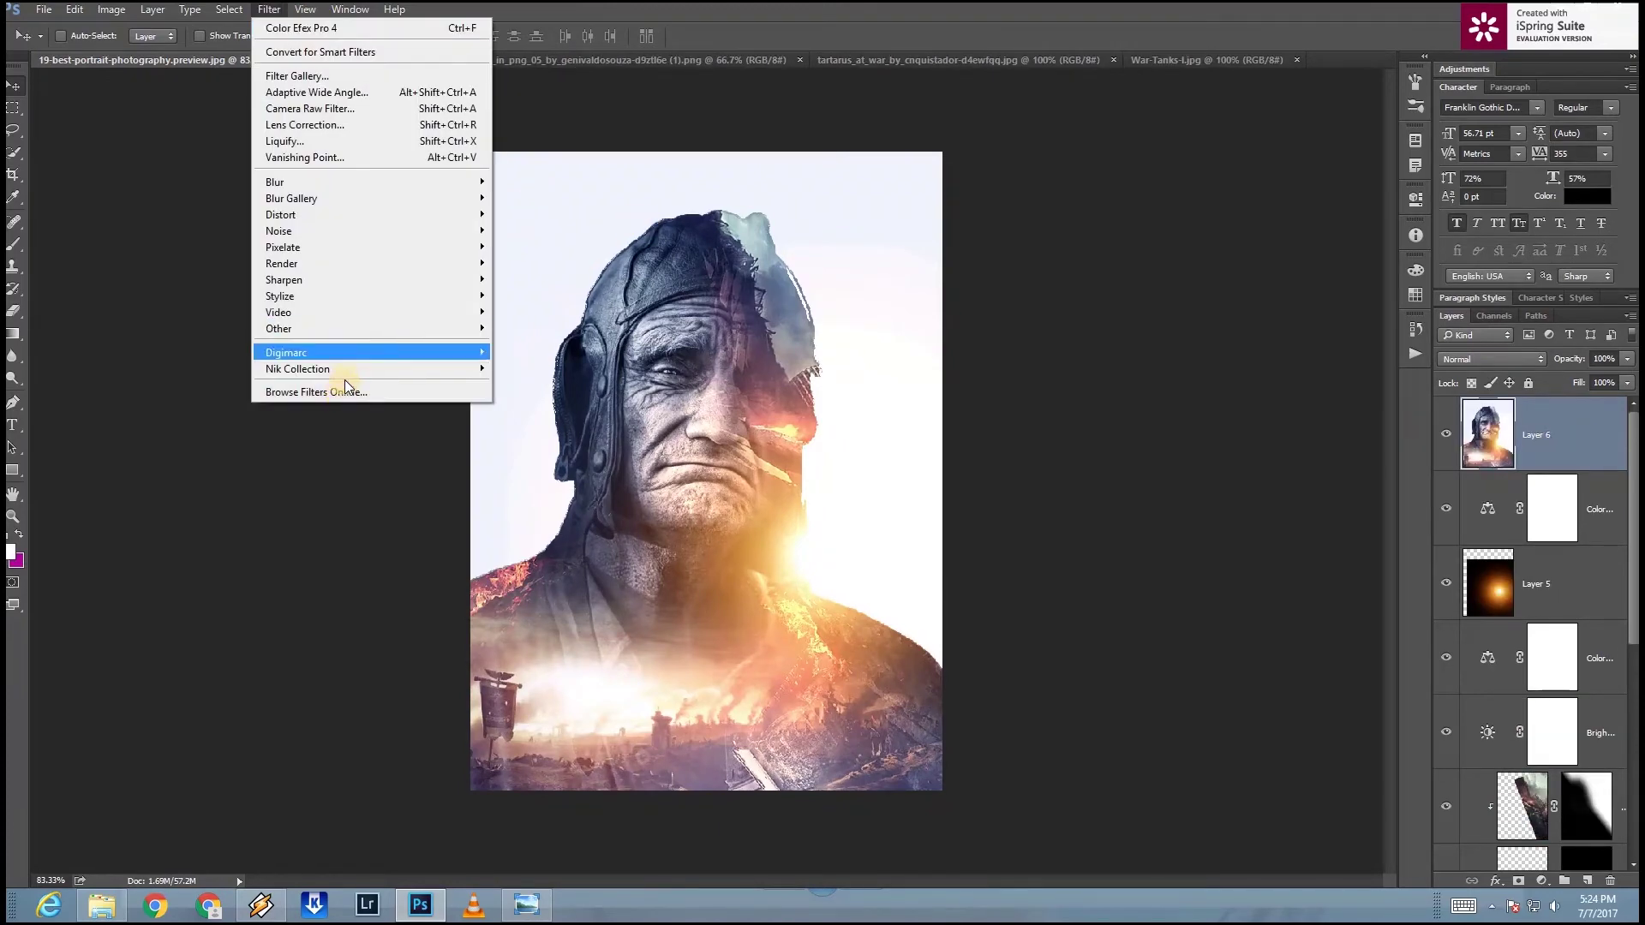
Step: Add a Cross Processing filter after Detail Extractor, using method T04 at 63% strength
{"action": "mouse_move", "coordinate": [277, 329]}
{"action": "left_click", "coordinate": [548, 386]}
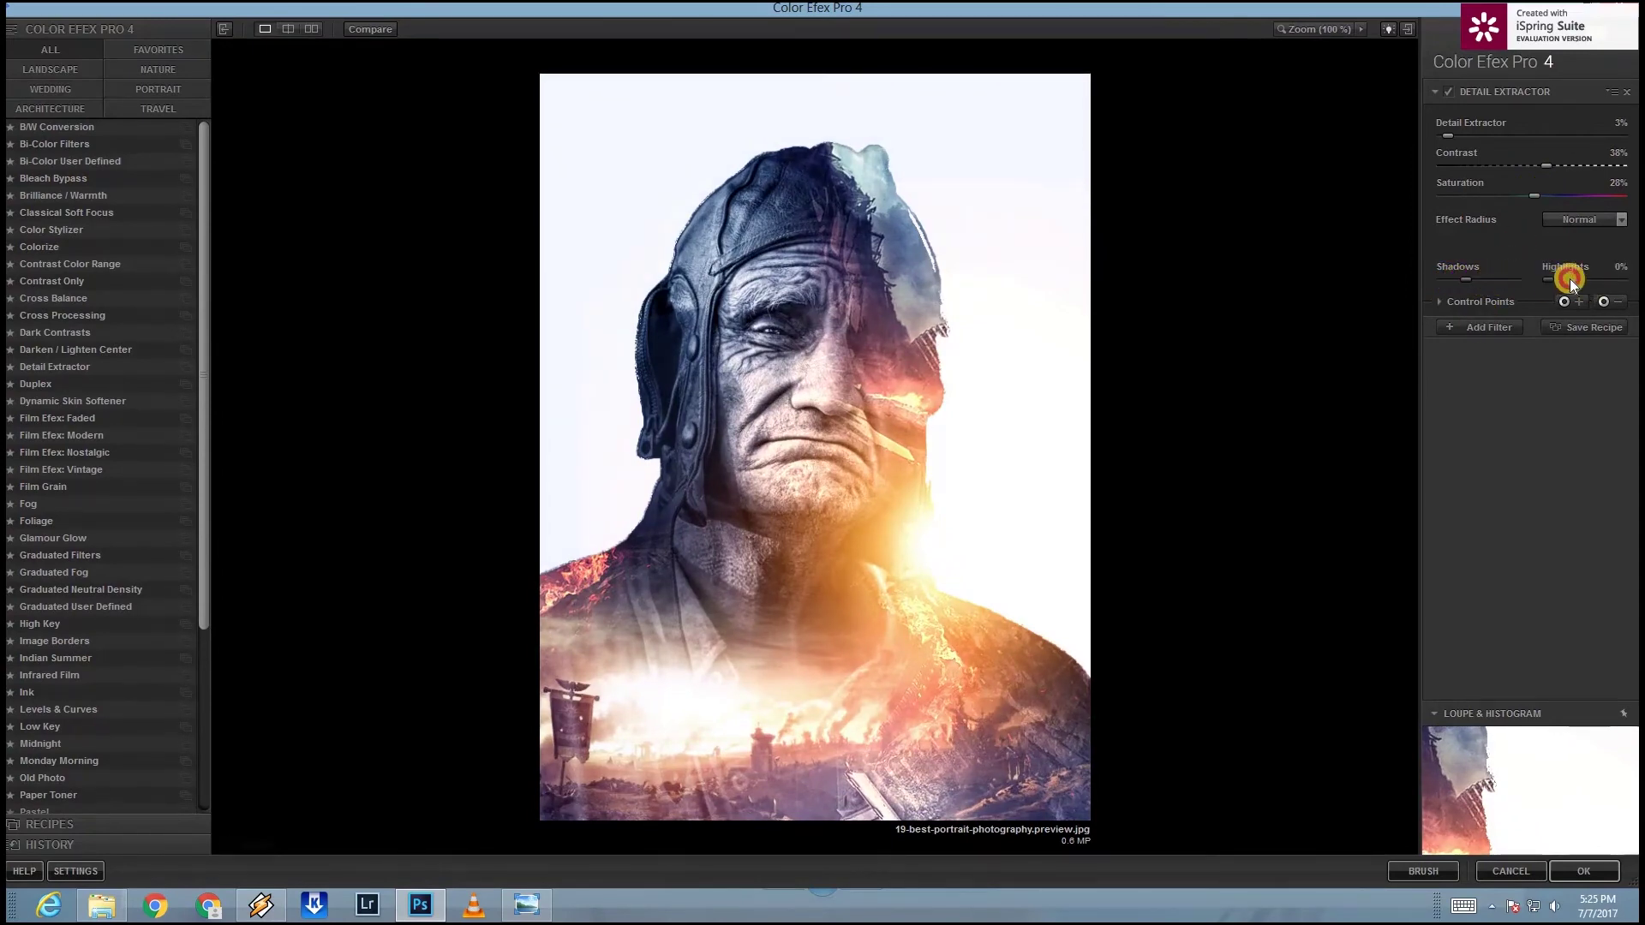
{"action": "left_click", "coordinate": [1484, 329]}
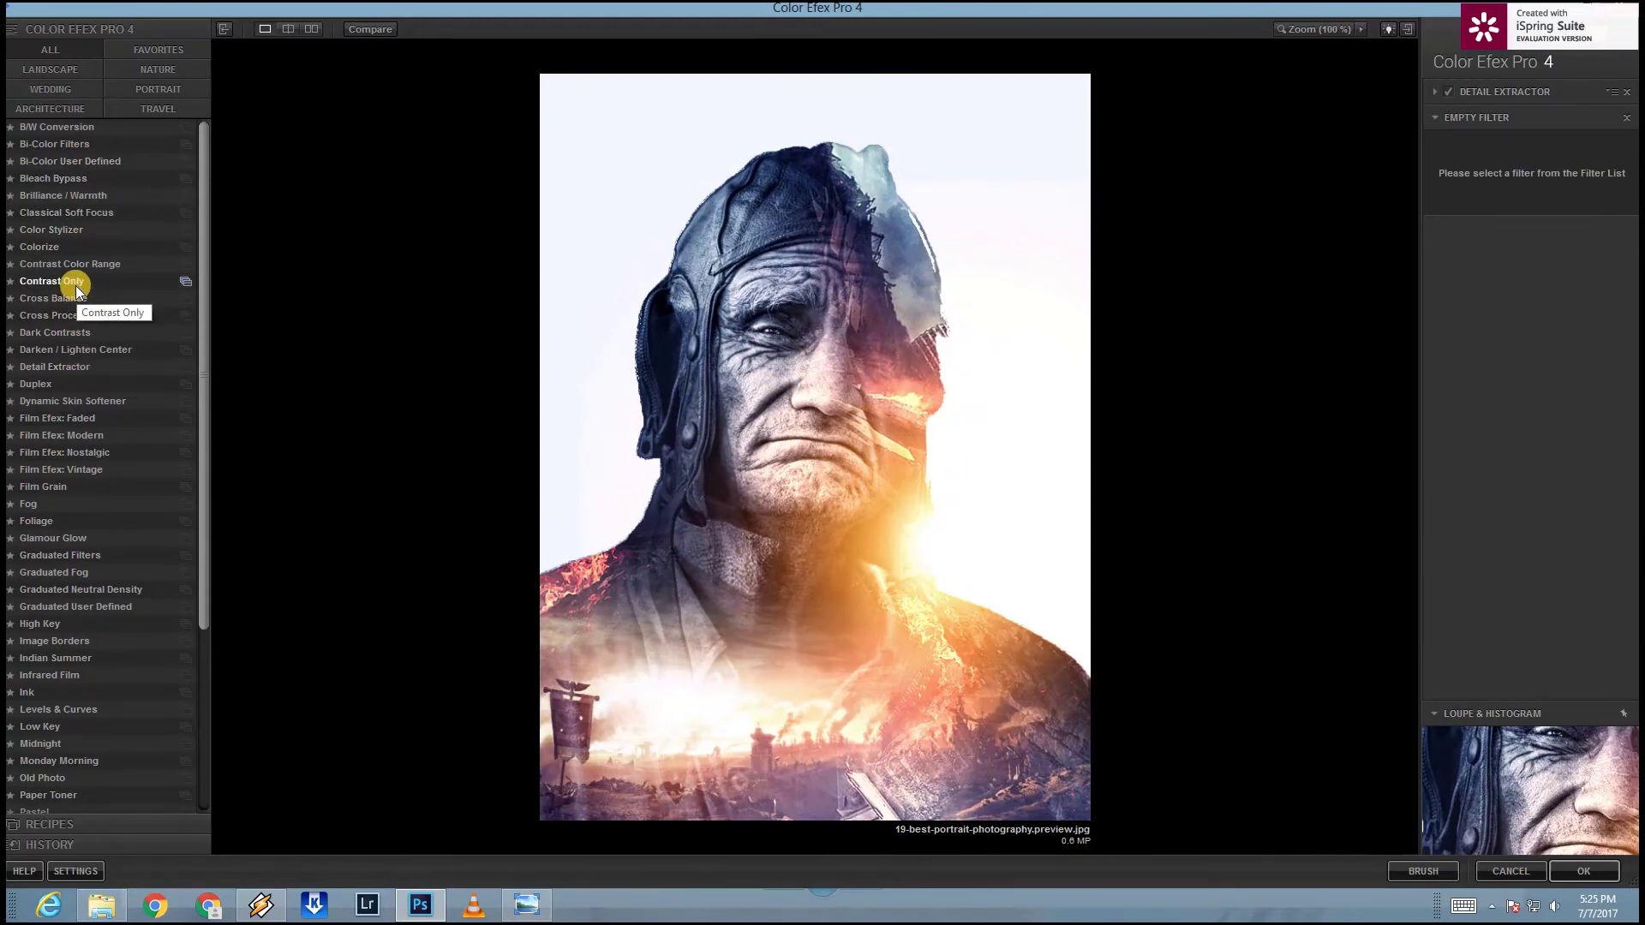
{"action": "left_click", "coordinate": [67, 316]}
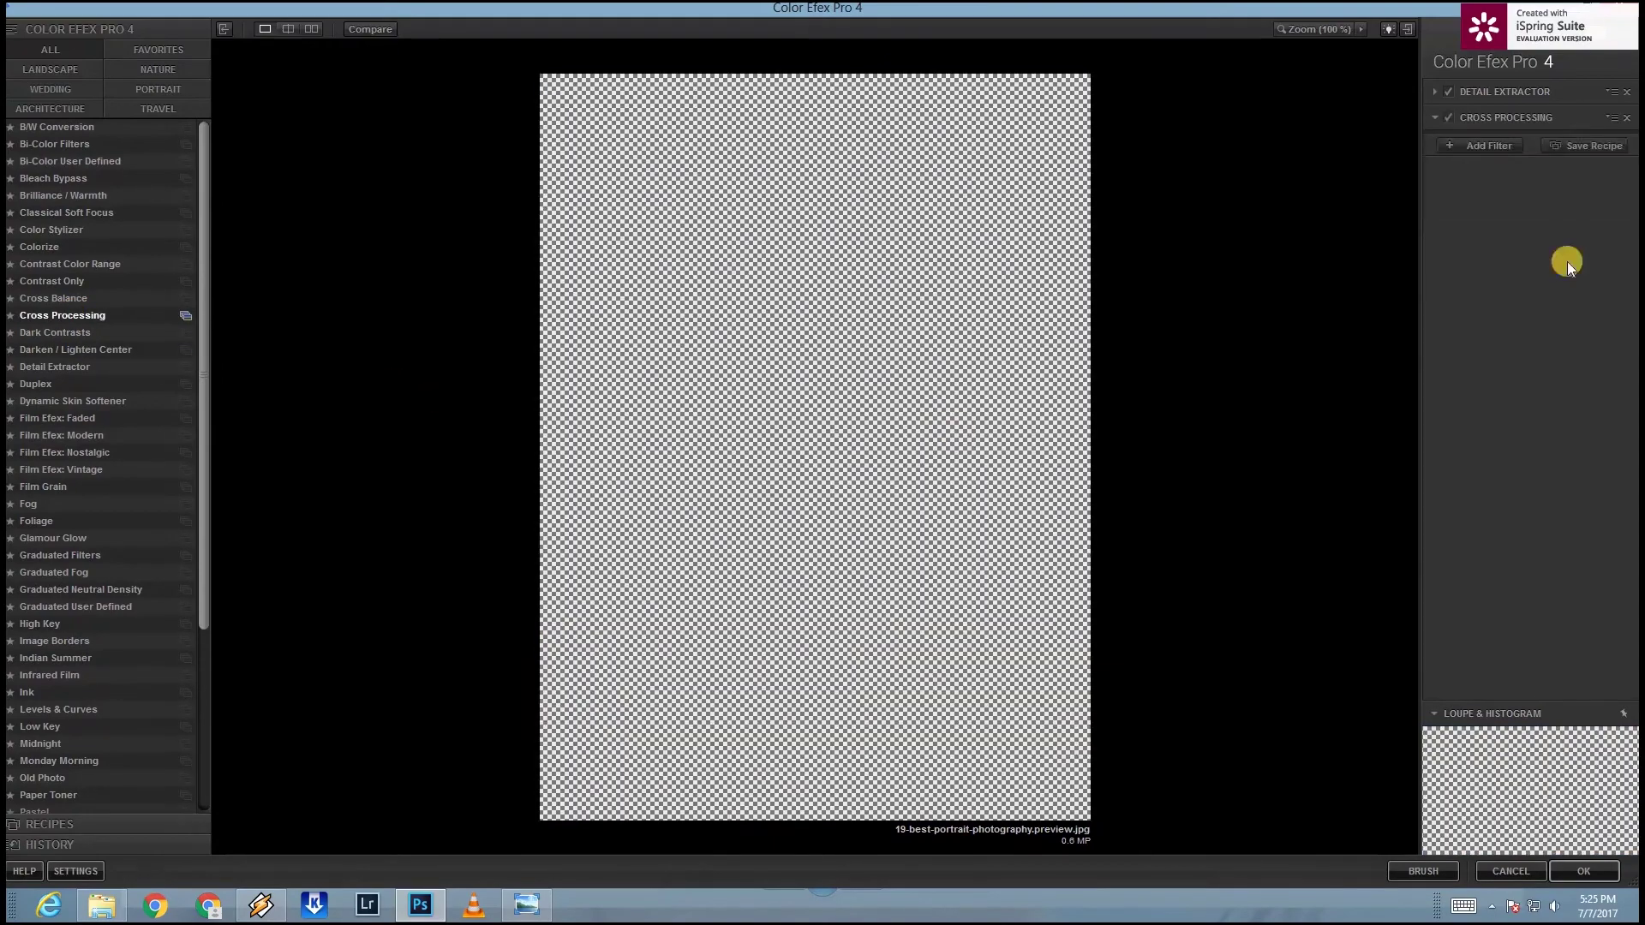
{"action": "left_click", "coordinate": [1585, 155]}
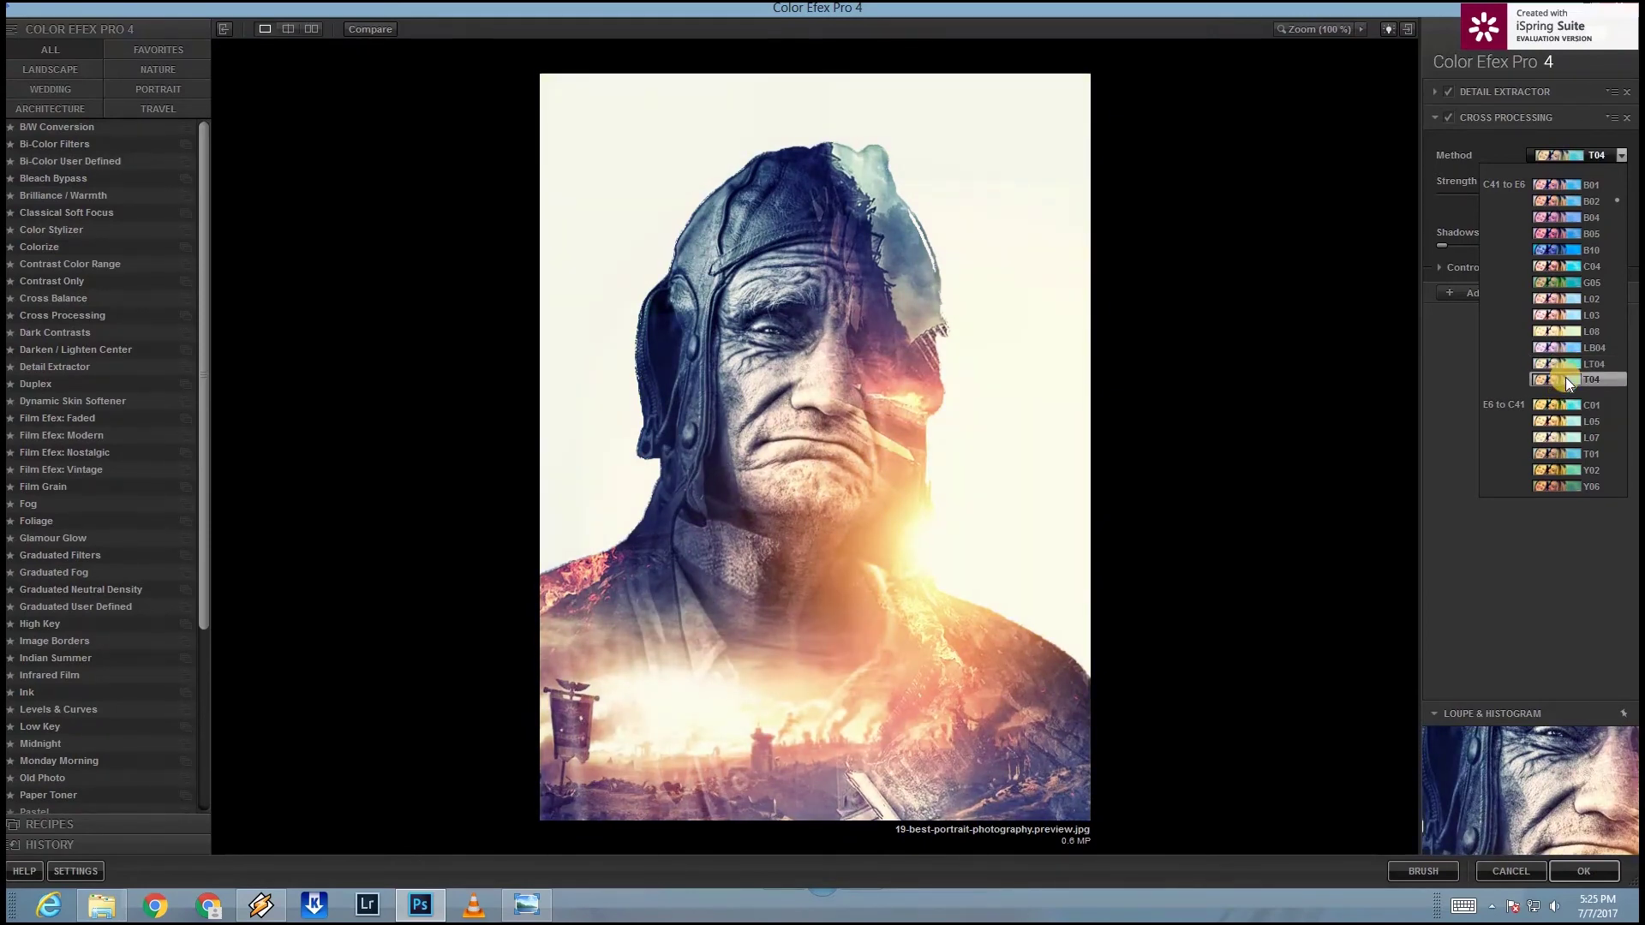
{"action": "left_click", "coordinate": [1566, 377]}
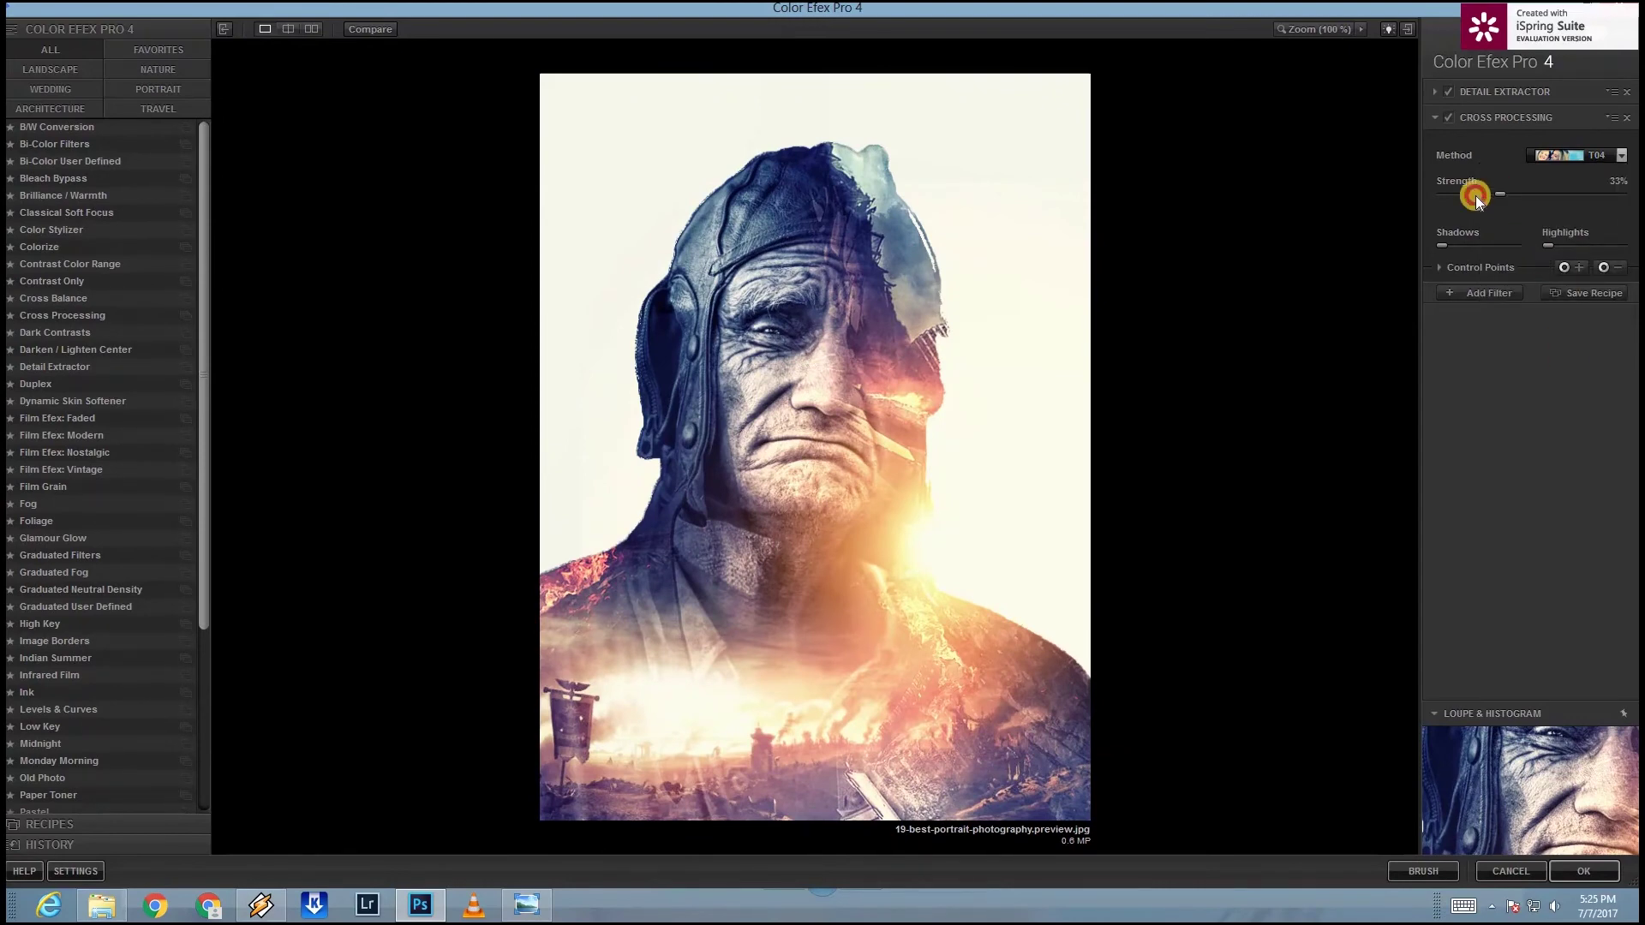
{"action": "left_click_drag", "start_coordinate": [1545, 206], "coordinate": [1552, 210]}
Step: Add a Contrast Only filter with tweaked brightness, raised soft contrast and lowered saturation
{"action": "left_click", "coordinate": [1490, 293]}
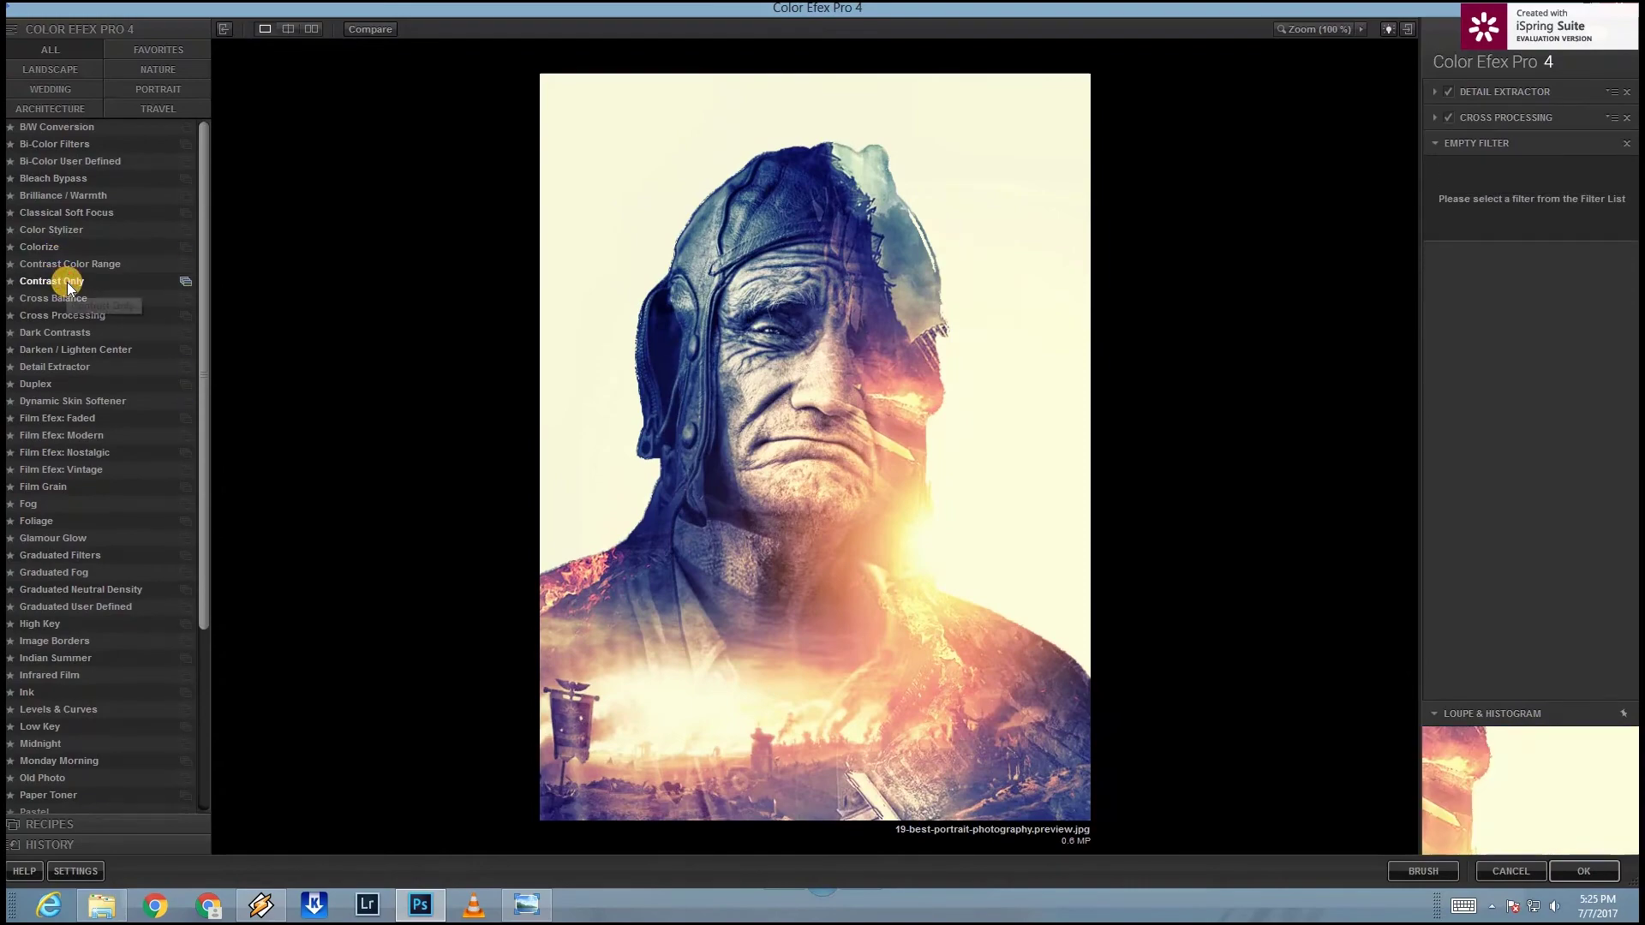
{"action": "left_click", "coordinate": [68, 281]}
{"action": "left_click_drag", "start_coordinate": [1565, 250], "coordinate": [1533, 250]}
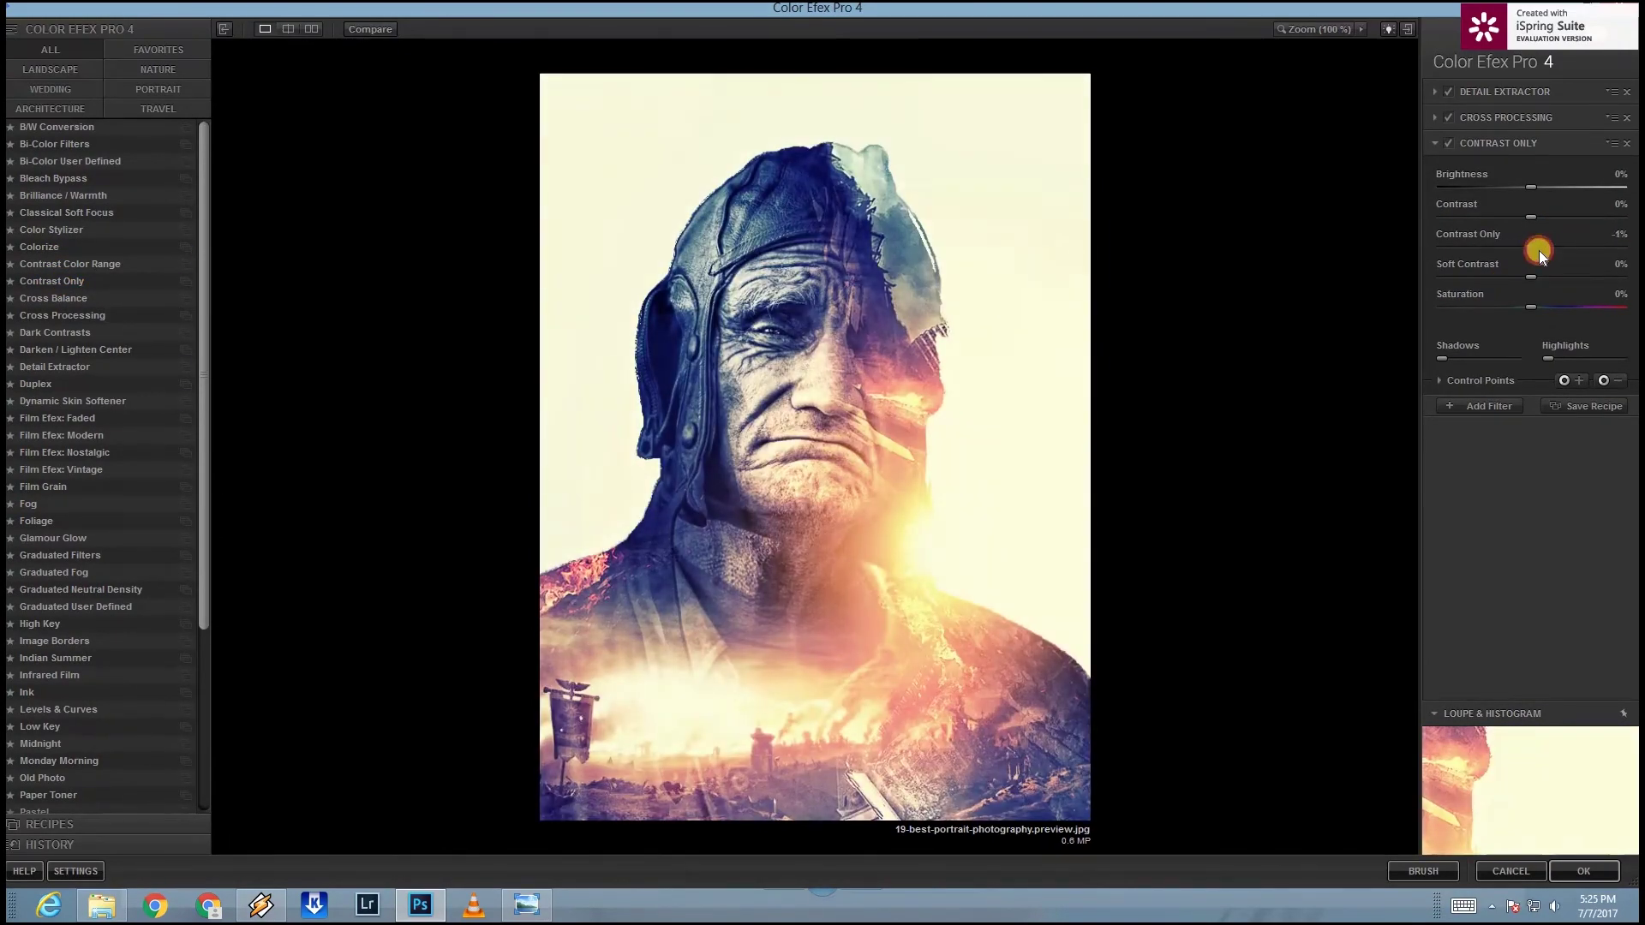
{"action": "left_click_drag", "start_coordinate": [1508, 192], "coordinate": [1536, 196]}
{"action": "left_click_drag", "start_coordinate": [1544, 187], "coordinate": [1534, 188]}
{"action": "mouse_move", "coordinate": [1541, 278]}
{"action": "left_mouse_down"}
{"action": "mouse_move", "coordinate": [1510, 280]}
{"action": "mouse_move", "coordinate": [1556, 276]}
{"action": "left_mouse_up"}
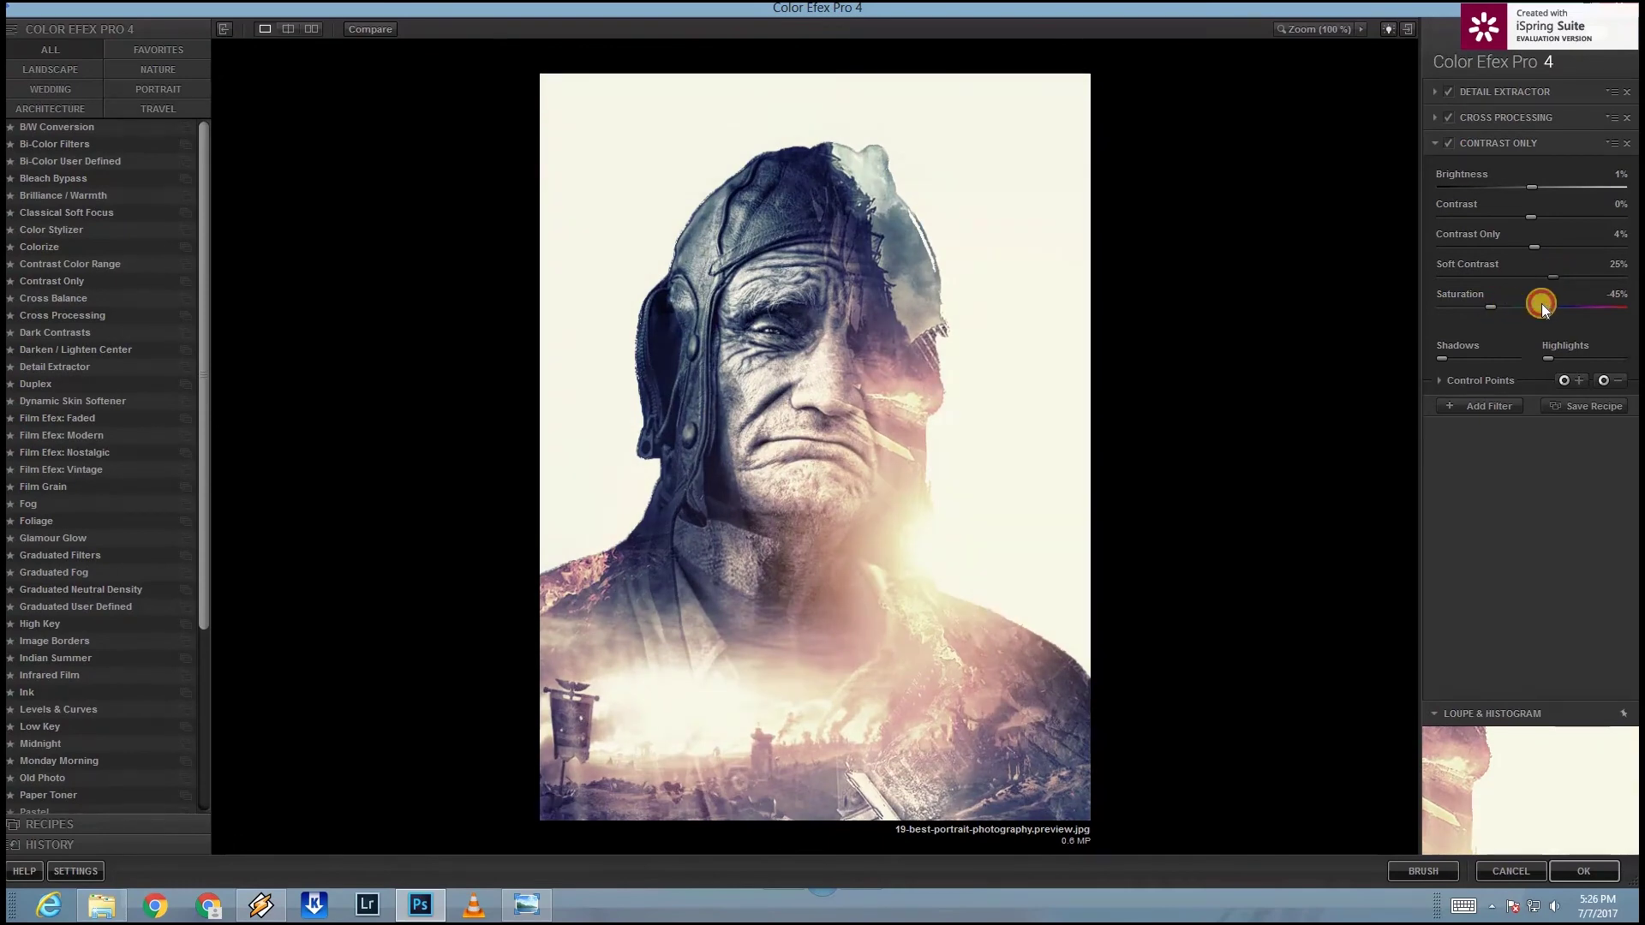
{"action": "left_click_drag", "start_coordinate": [1525, 310], "coordinate": [1514, 310]}
Step: Add Brilliance / Warmth at 10% warmth and -22% saturation, then apply the filters
{"action": "left_click", "coordinate": [1491, 405]}
{"action": "left_click", "coordinate": [59, 197]}
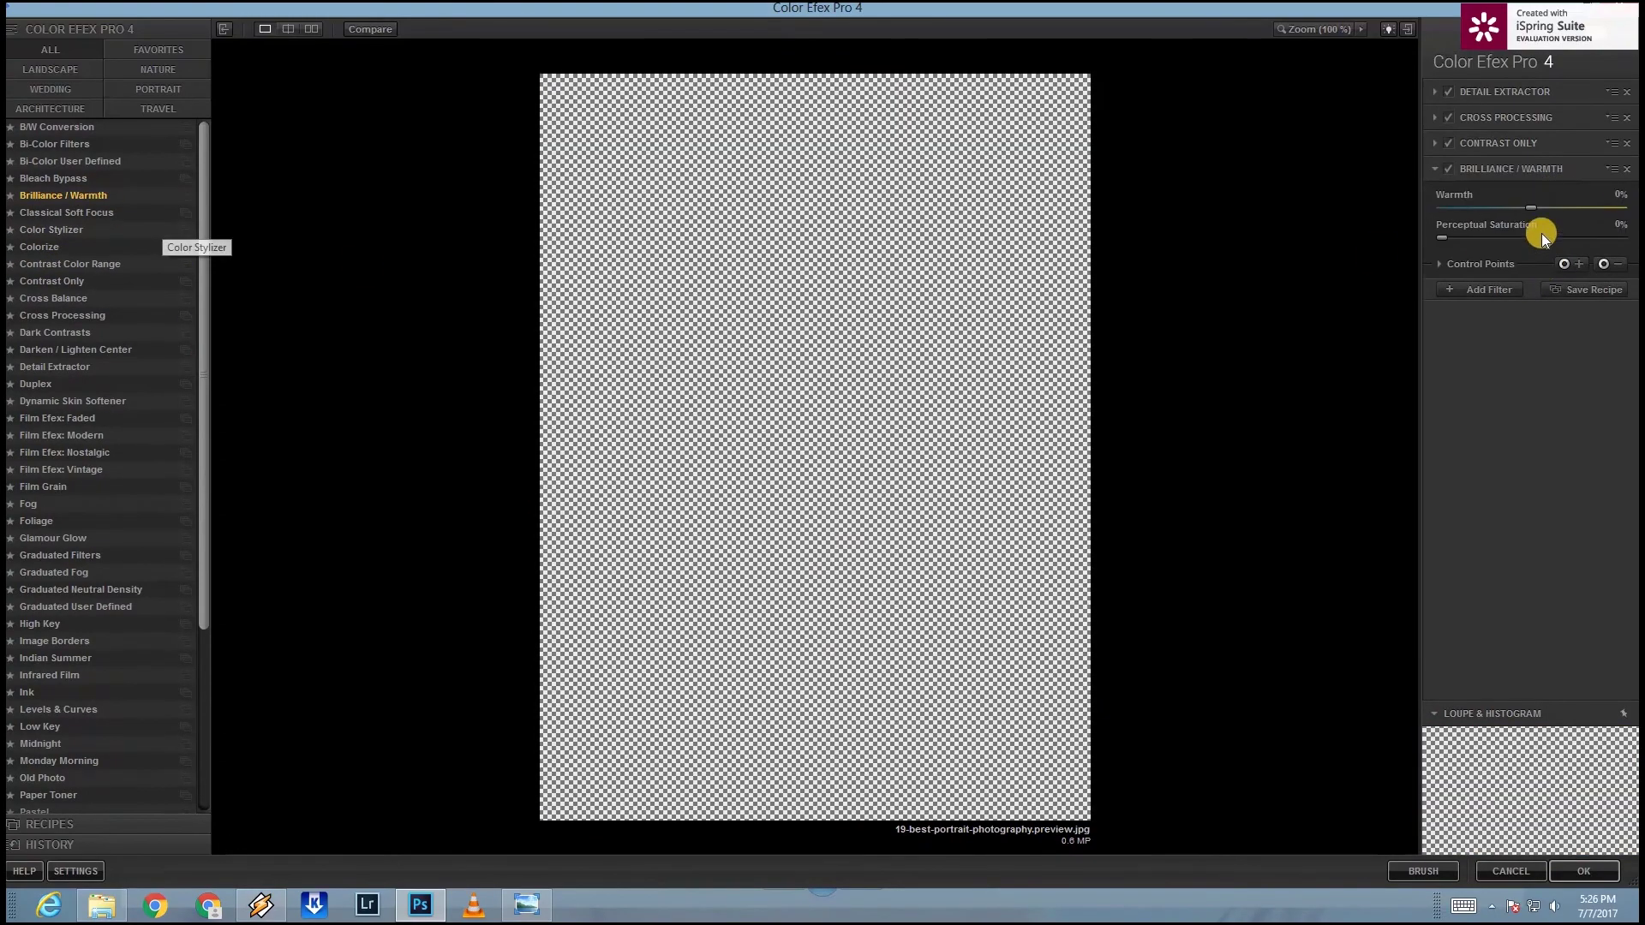
{"action": "mouse_move", "coordinate": [1528, 246]}
{"action": "left_mouse_down"}
{"action": "mouse_move", "coordinate": [1487, 245]}
{"action": "mouse_move", "coordinate": [1555, 249]}
{"action": "left_mouse_up"}
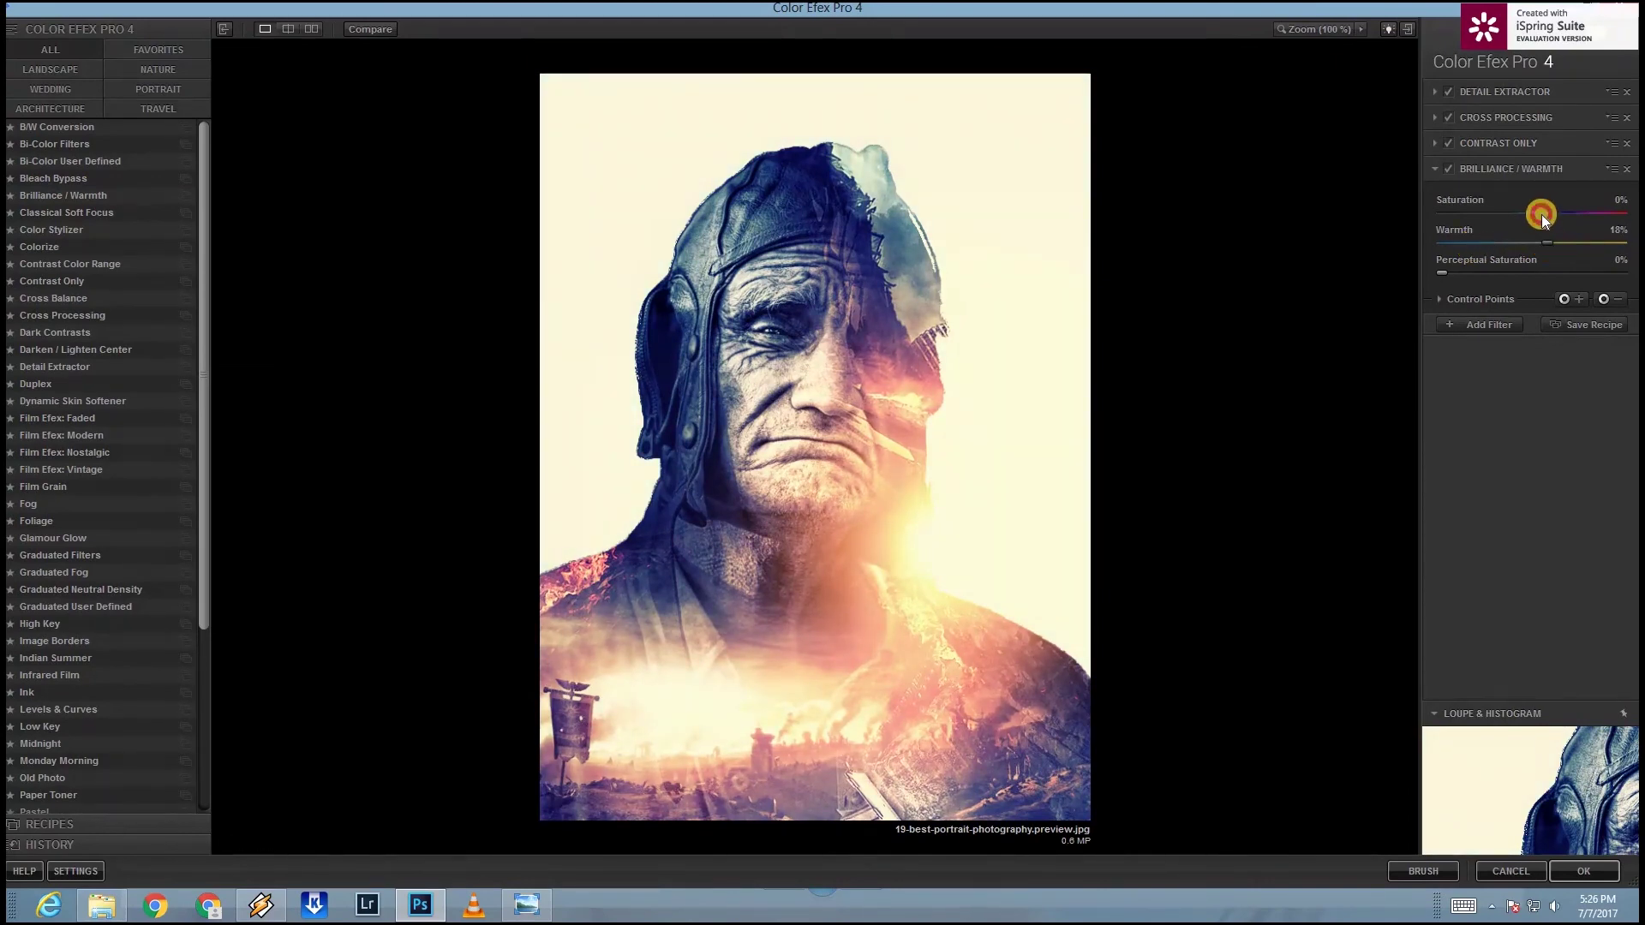
{"action": "left_click_drag", "start_coordinate": [1516, 223], "coordinate": [1526, 221]}
{"action": "left_click", "coordinate": [1583, 871]}
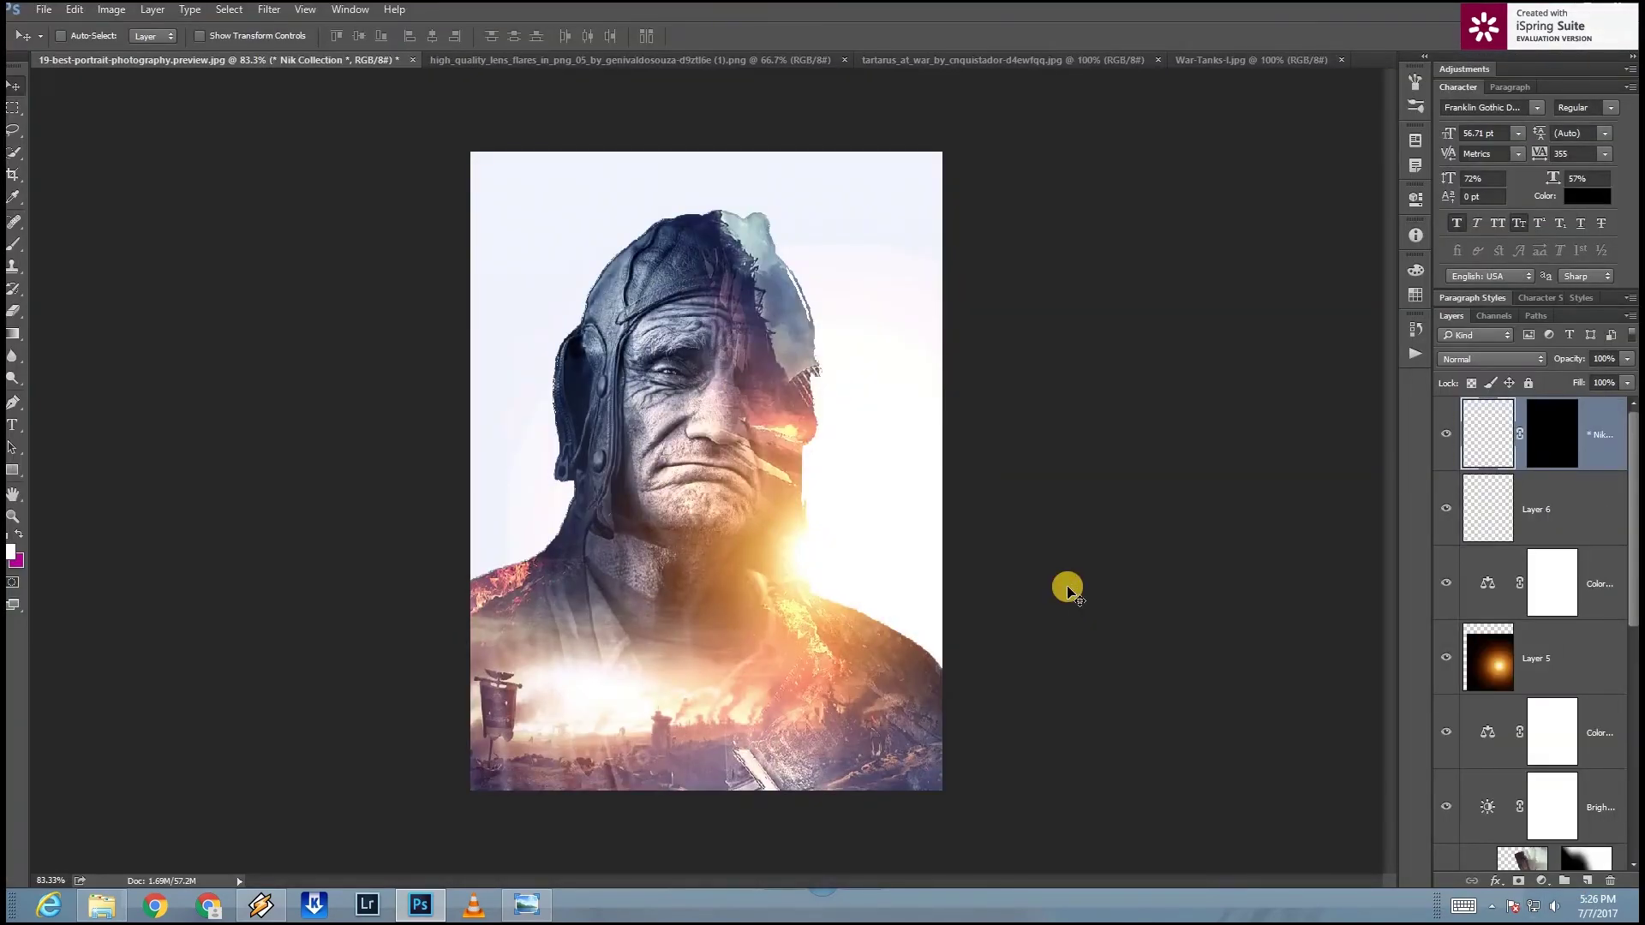
Step: Create a large WAR text layer on the lower poster and shift it down-right
{"action": "key", "text": "ctrl+0"}
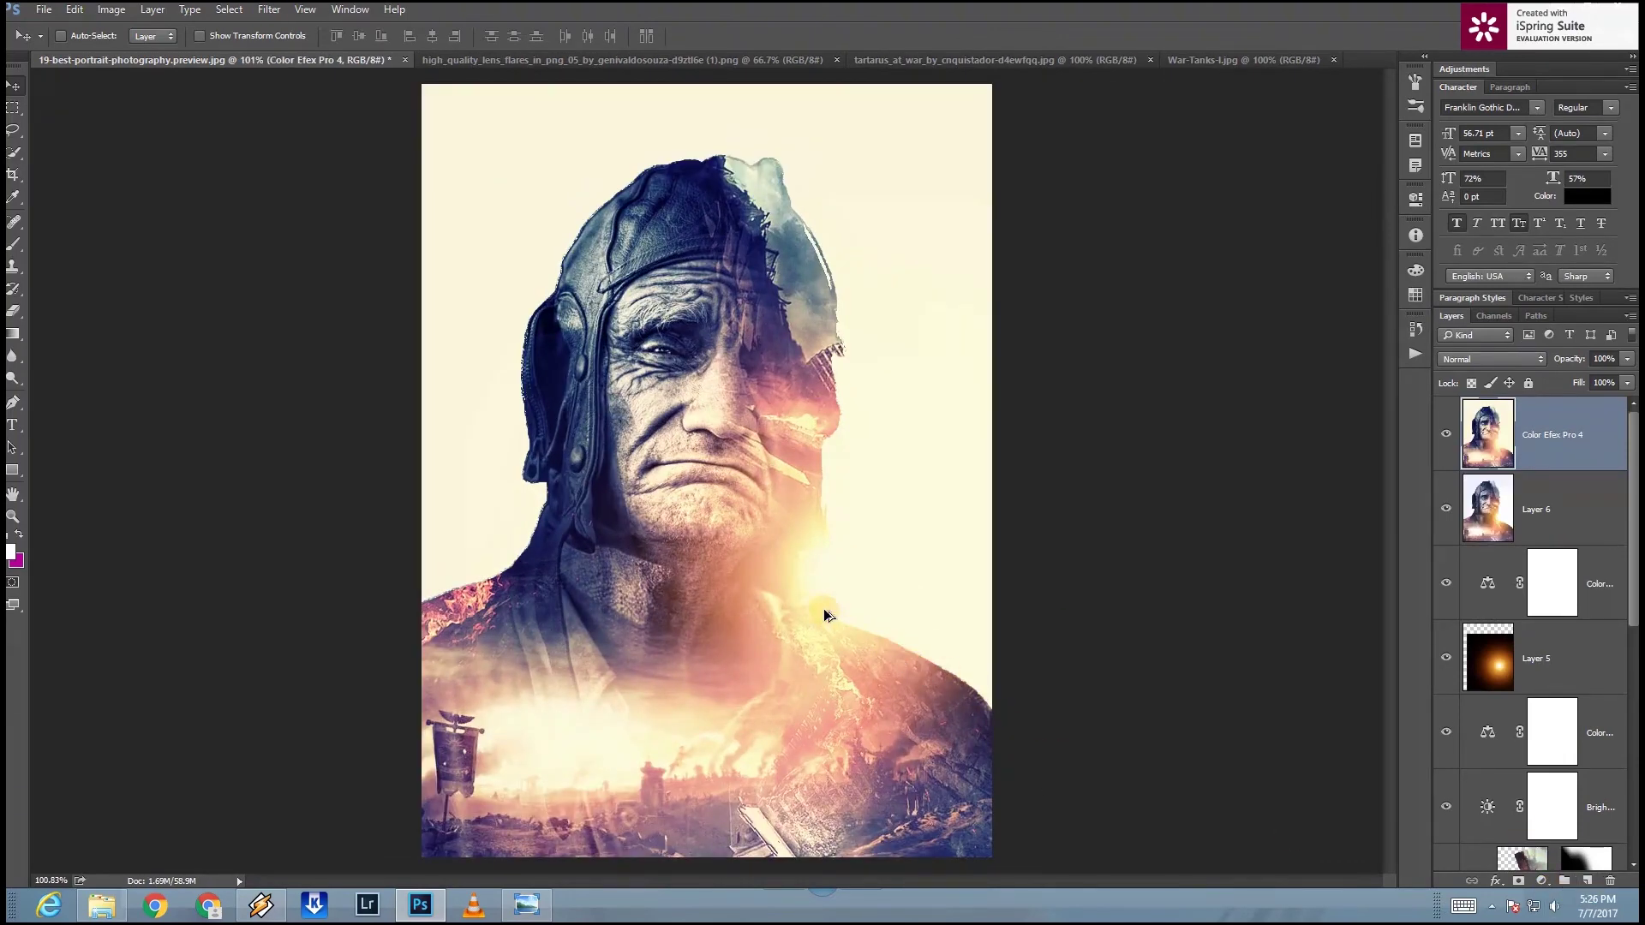
{"action": "scroll", "coordinate": [824, 615], "scroll_direction": "down", "scroll_amount": 1}
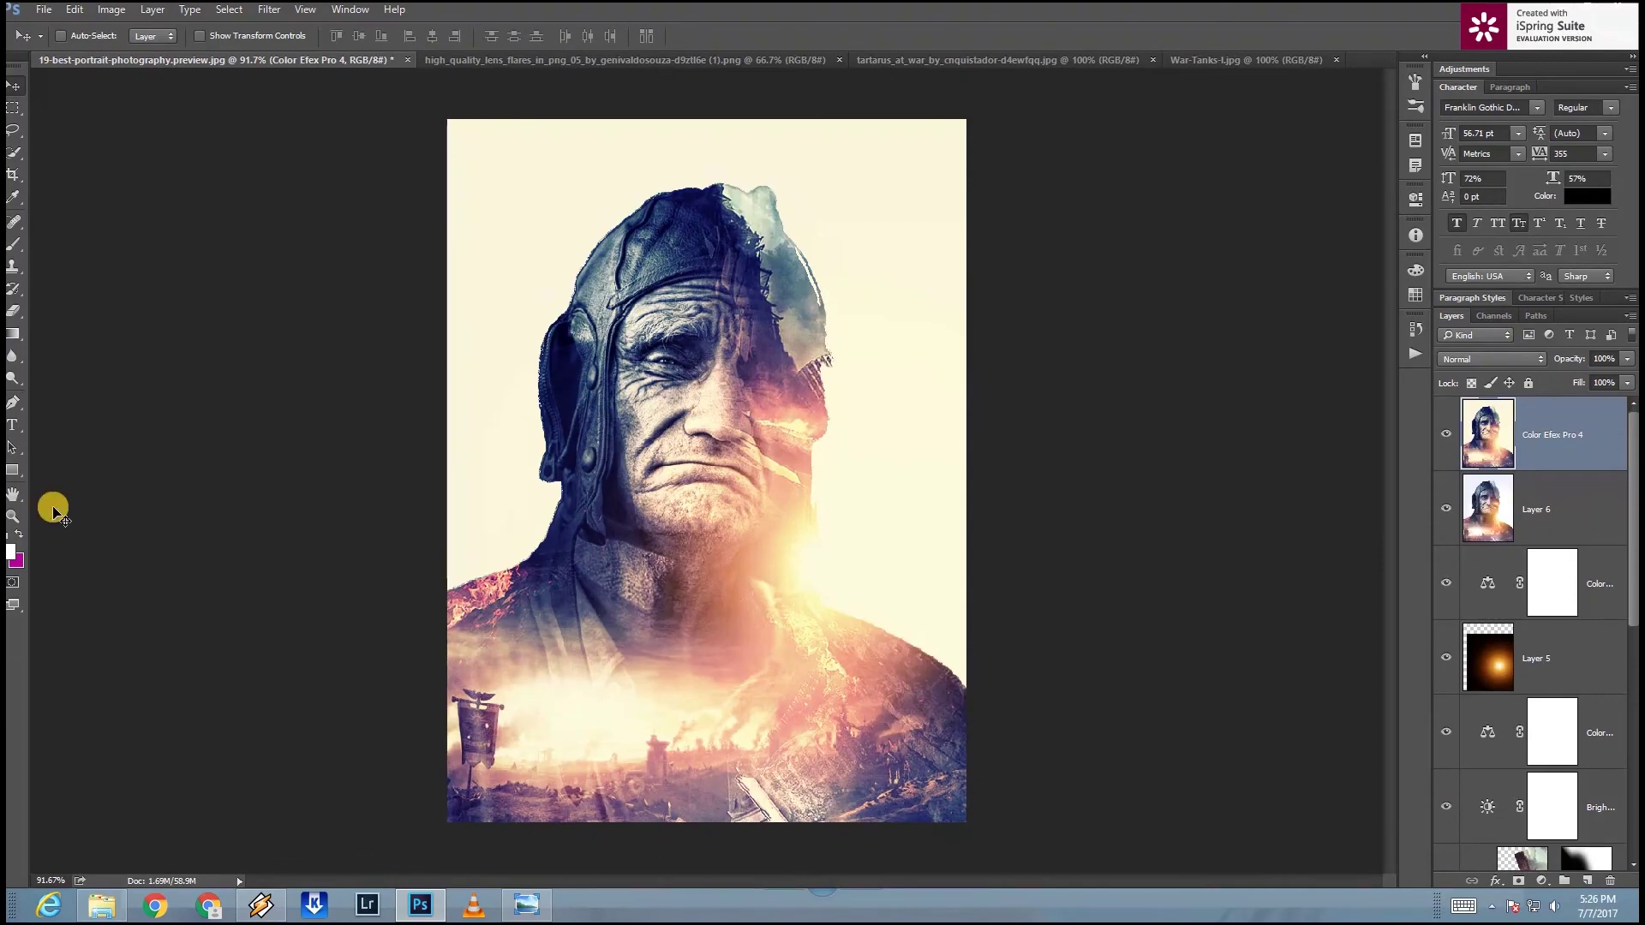
{"action": "left_click", "coordinate": [589, 709]}
{"action": "type", "text": "WAR"}
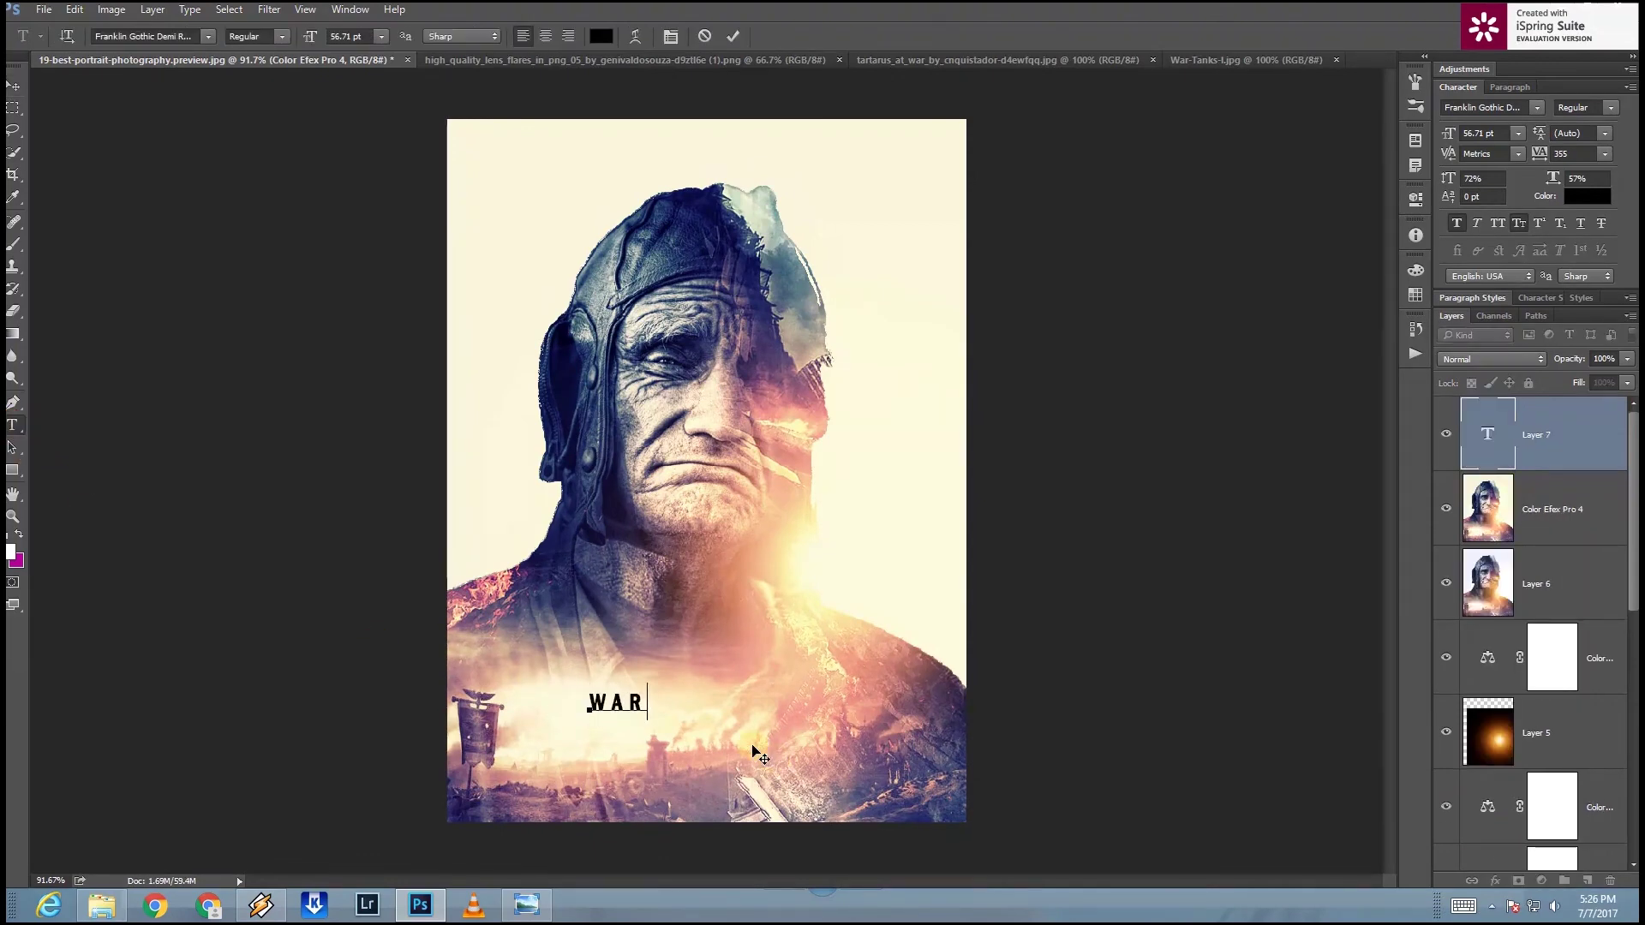
{"action": "left_click_drag", "start_coordinate": [721, 648], "coordinate": [800, 615]}
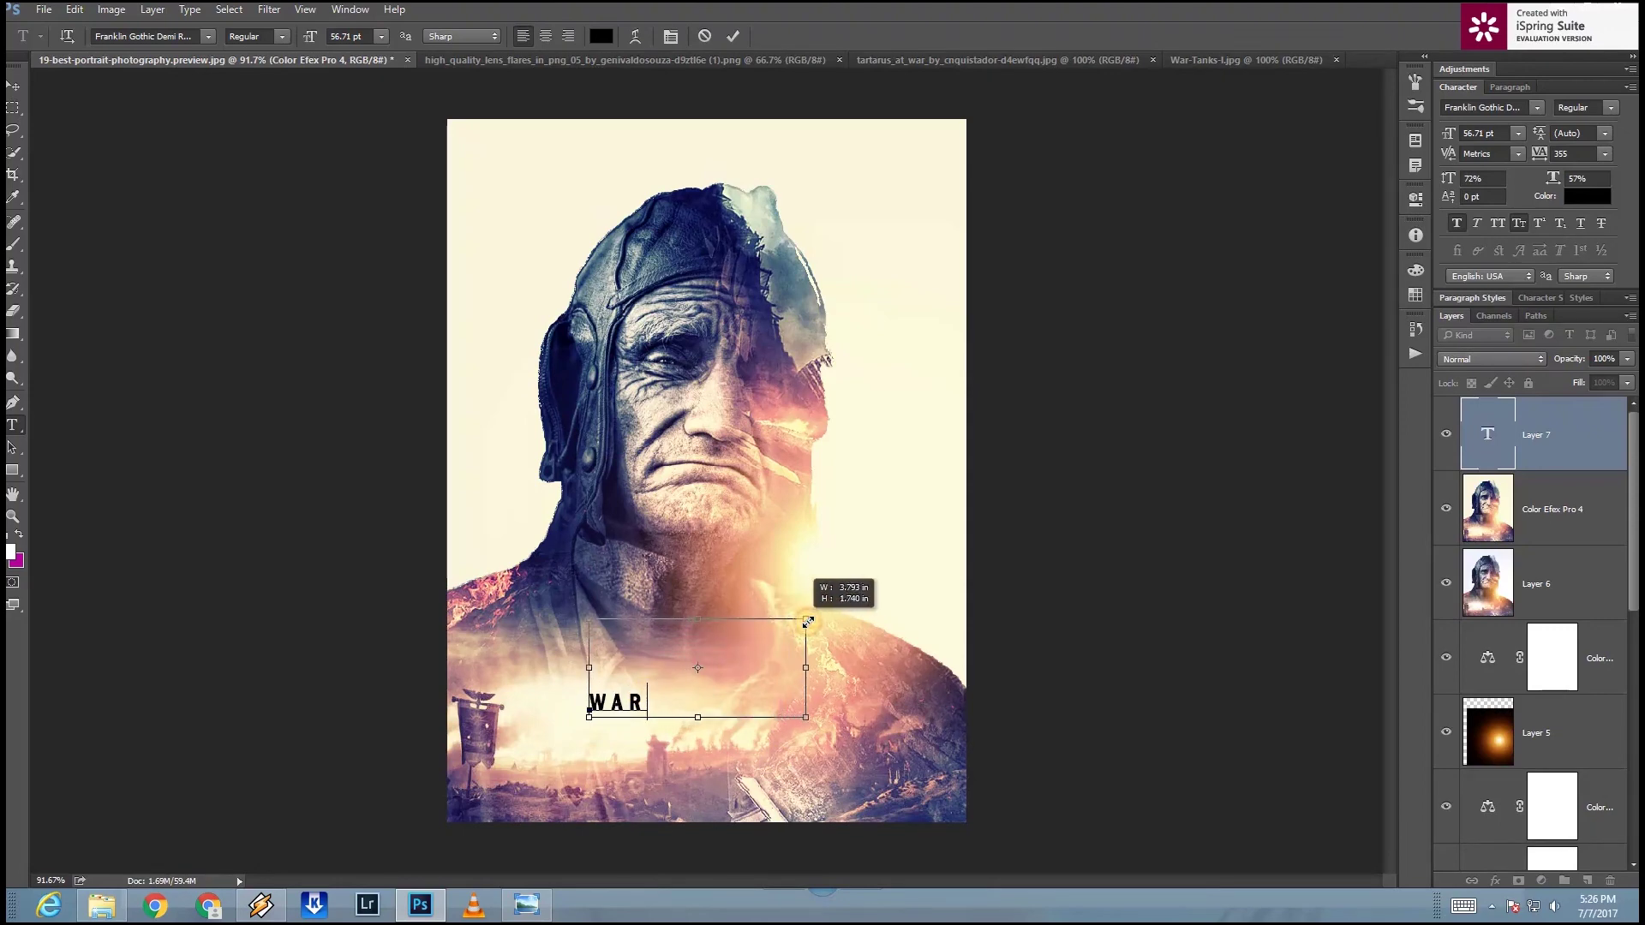
{"action": "left_click", "coordinate": [13, 85]}
{"action": "left_click_drag", "start_coordinate": [734, 688], "coordinate": [775, 757]}
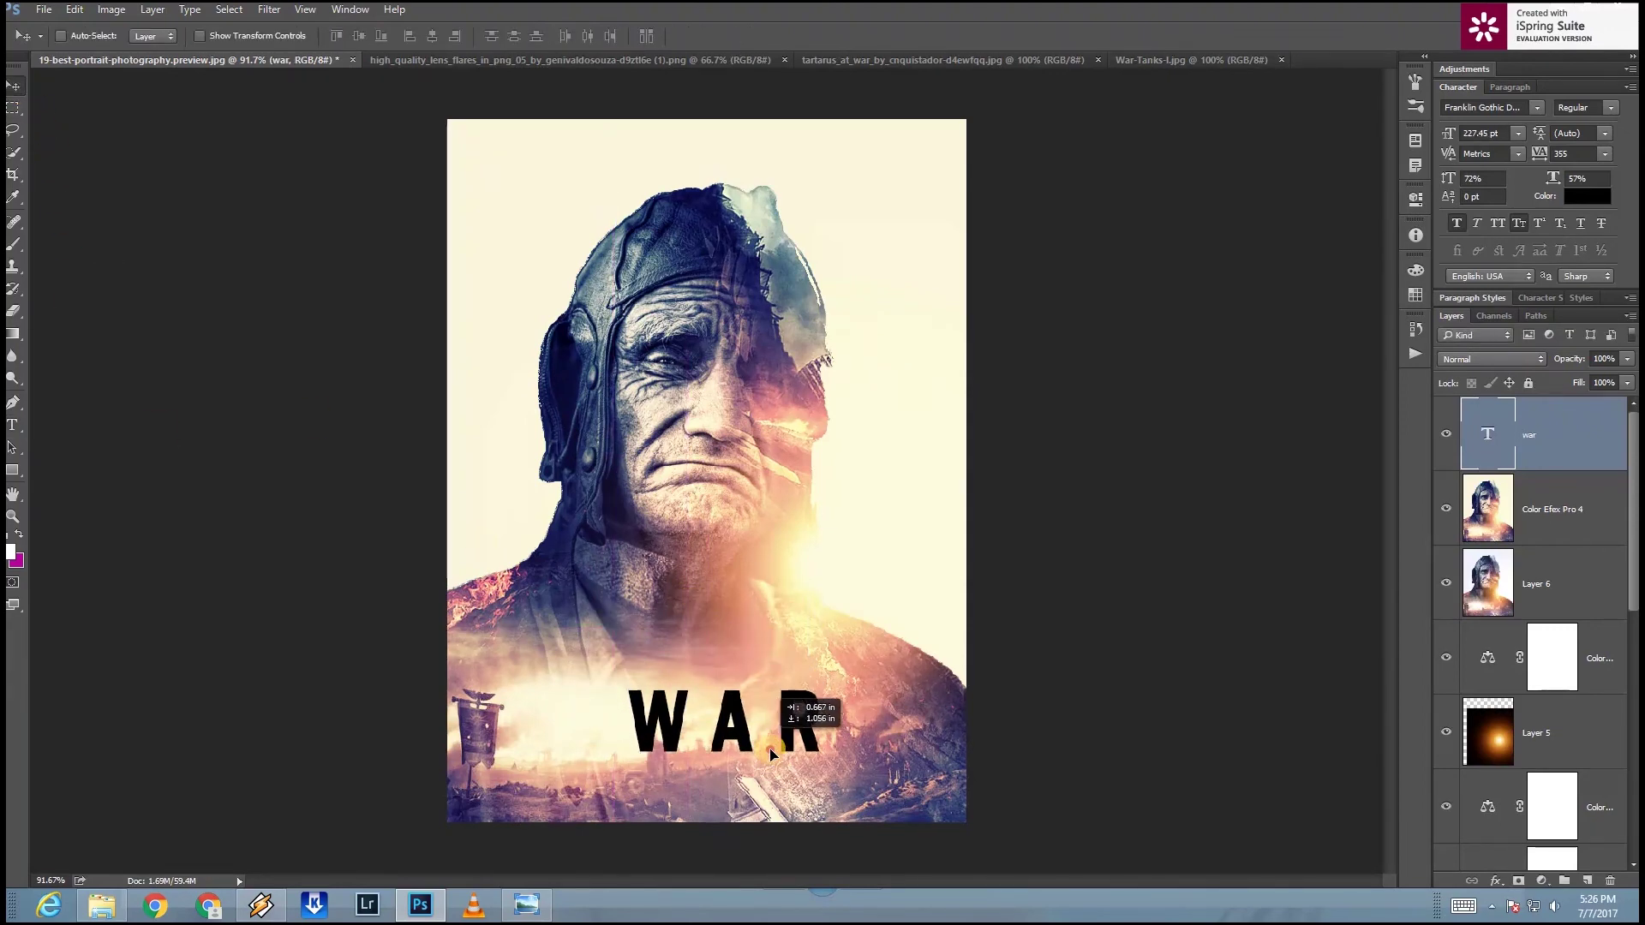
Step: Recolour the WAR title white (#ffffff) and move it to the poster's right edge
{"action": "double_click", "coordinate": [1487, 437]}
{"action": "left_click", "coordinate": [1588, 196]}
{"action": "type", "text": "ffffff"}
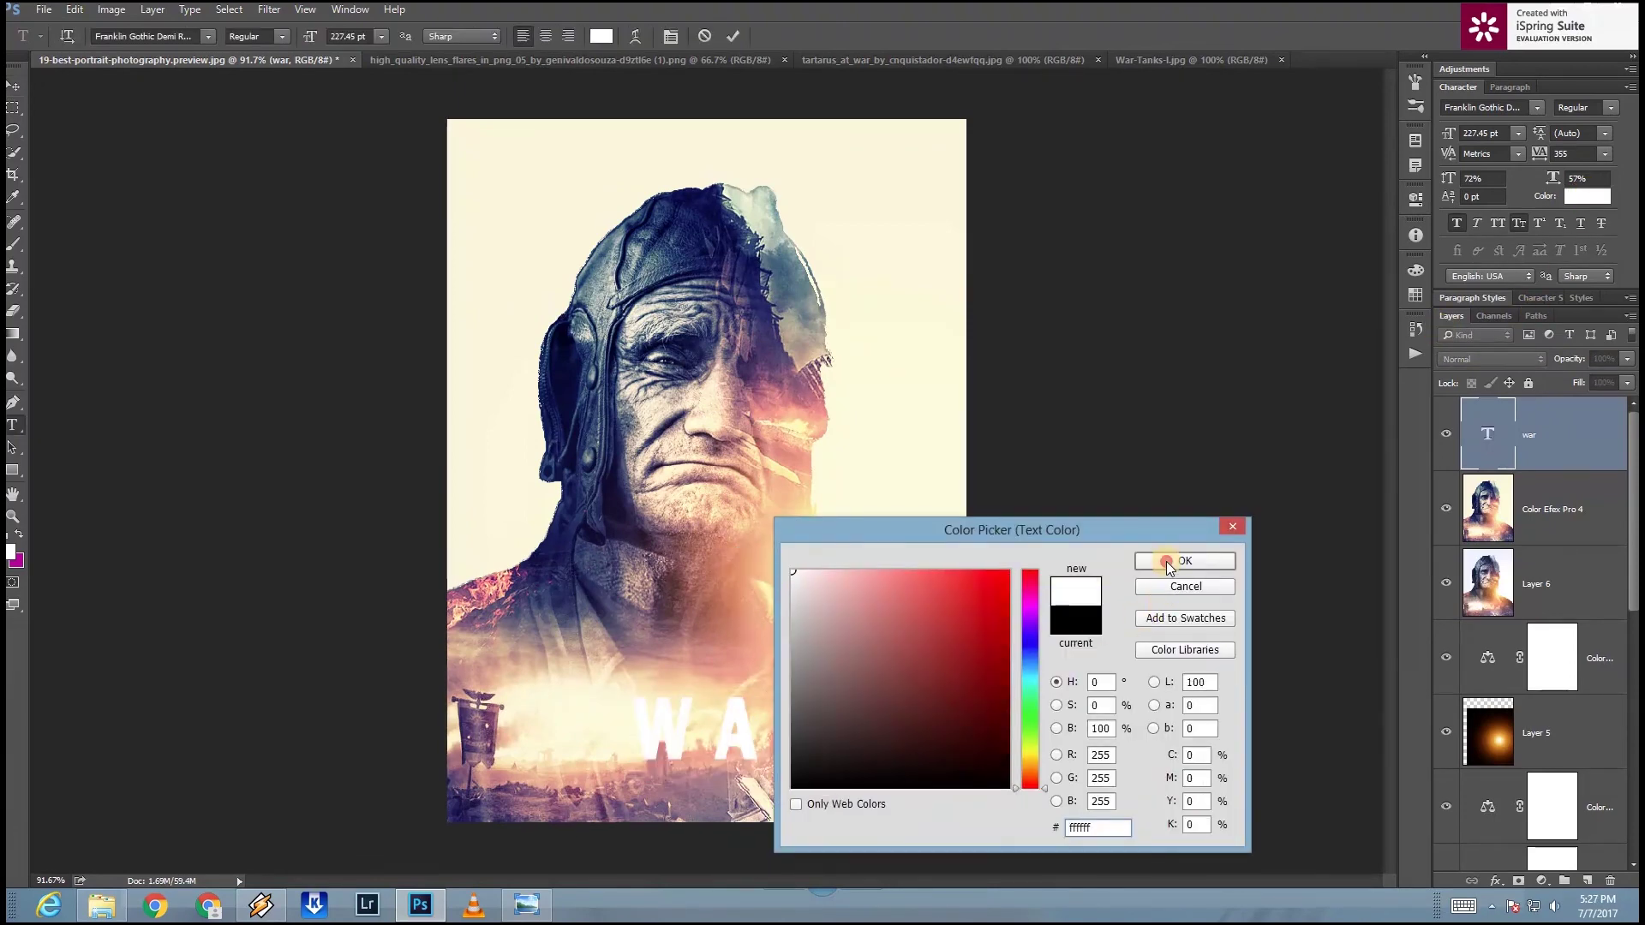
{"action": "left_click", "coordinate": [1165, 562]}
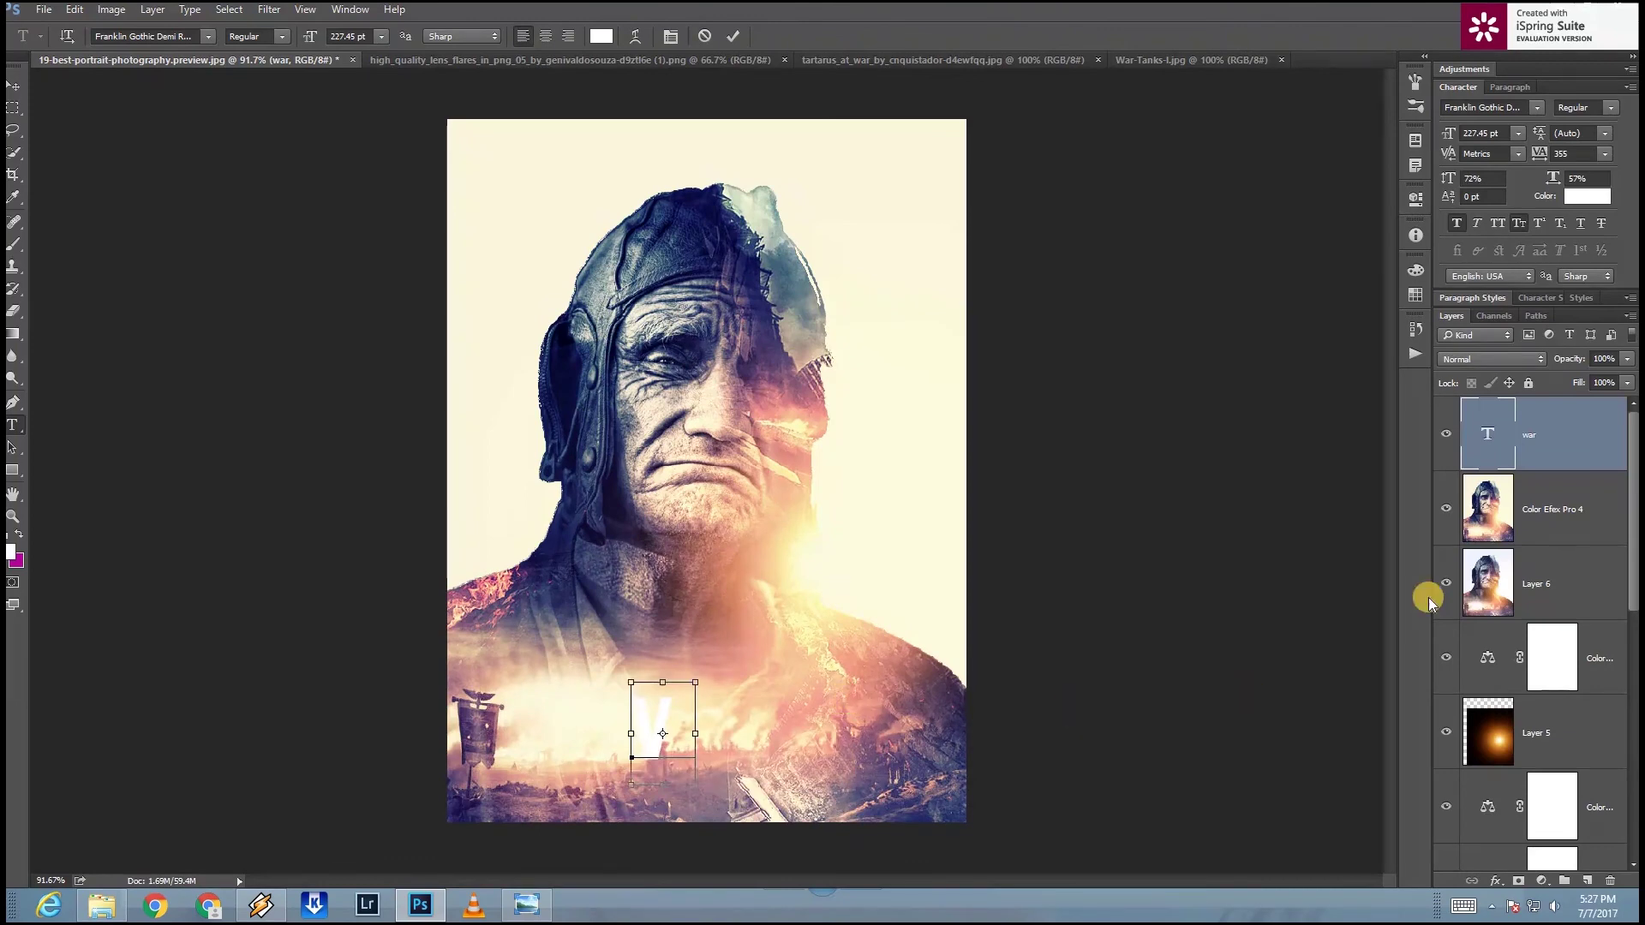
{"action": "left_click", "coordinate": [1481, 467]}
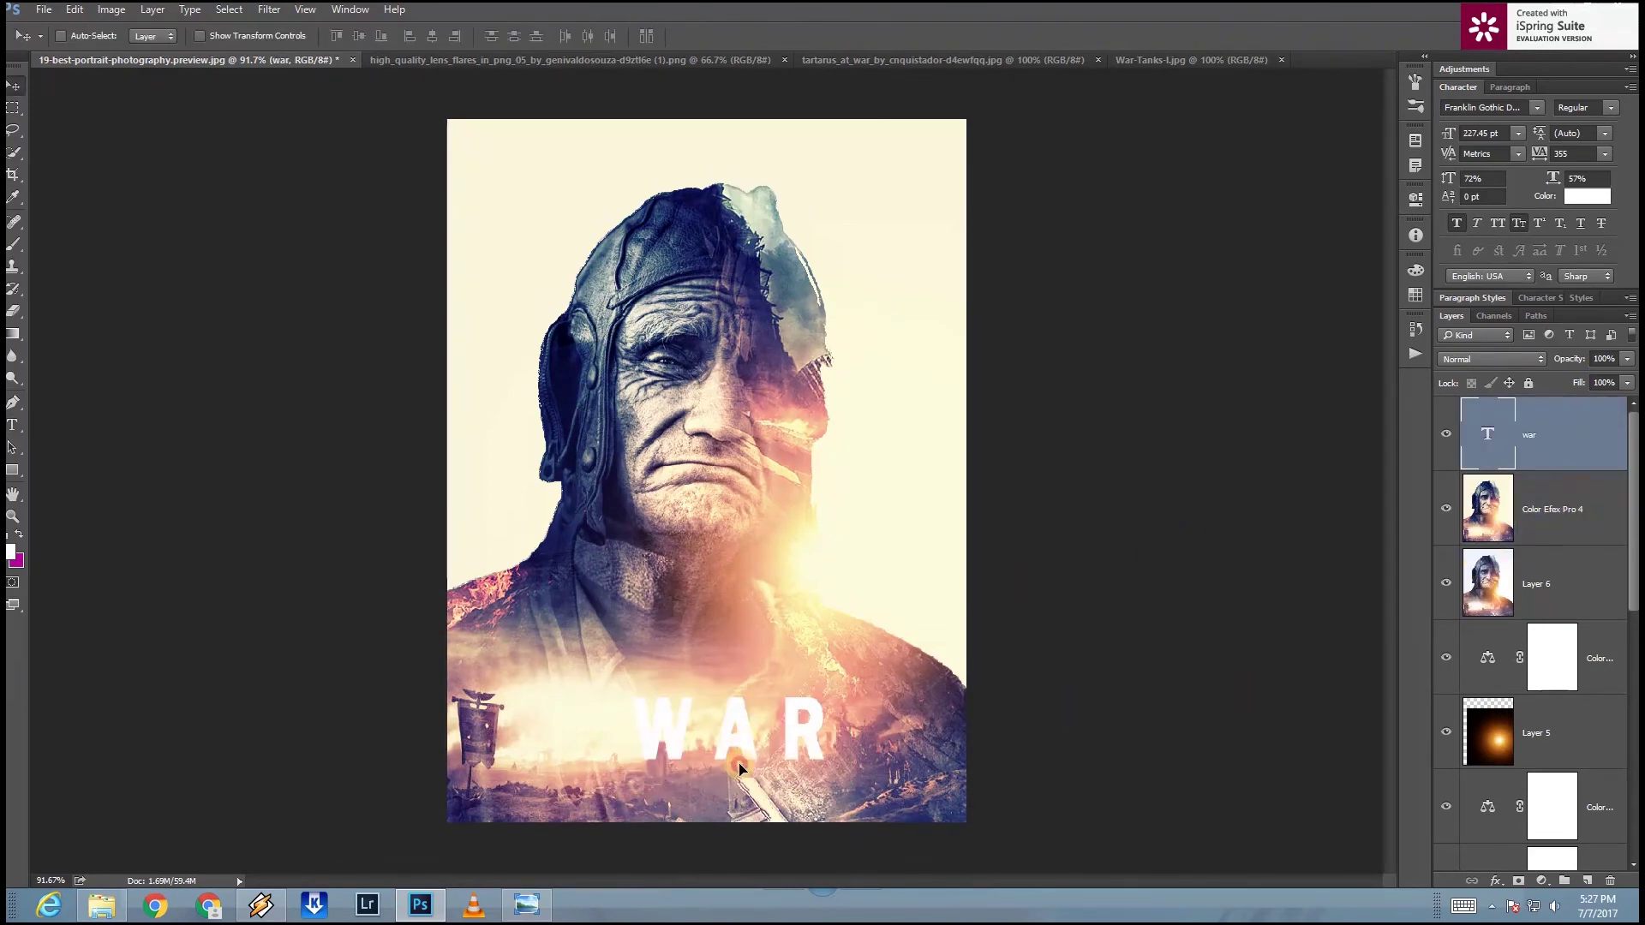
{"action": "left_click_drag", "start_coordinate": [739, 767], "coordinate": [875, 727]}
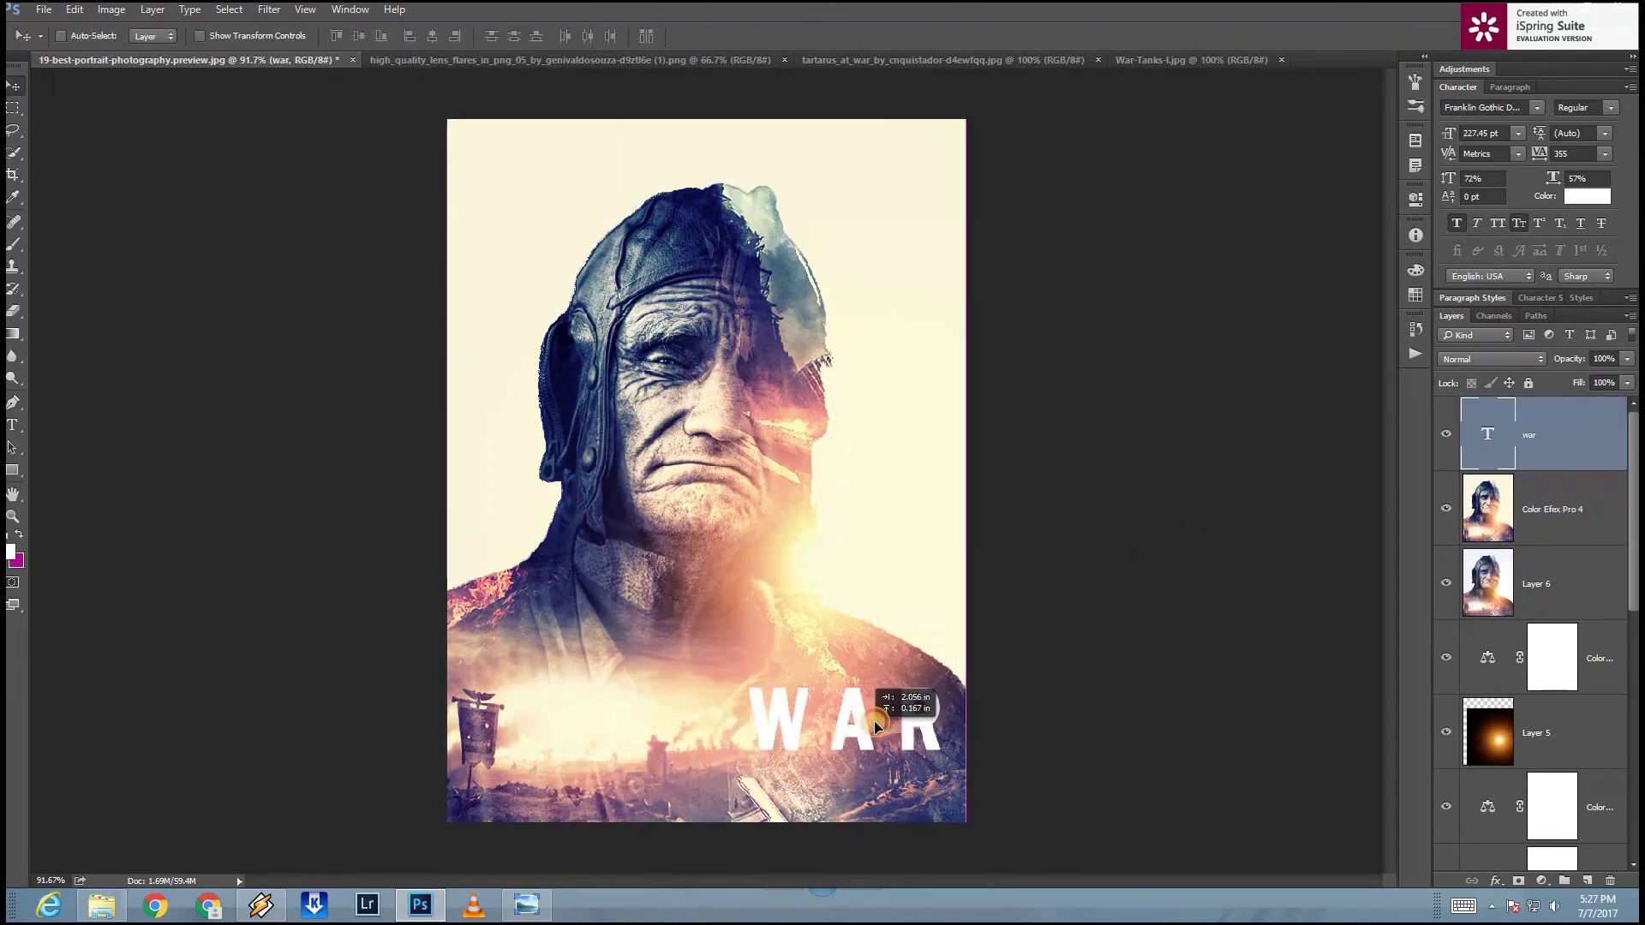
{"action": "left_click_drag", "start_coordinate": [874, 727], "coordinate": [892, 722]}
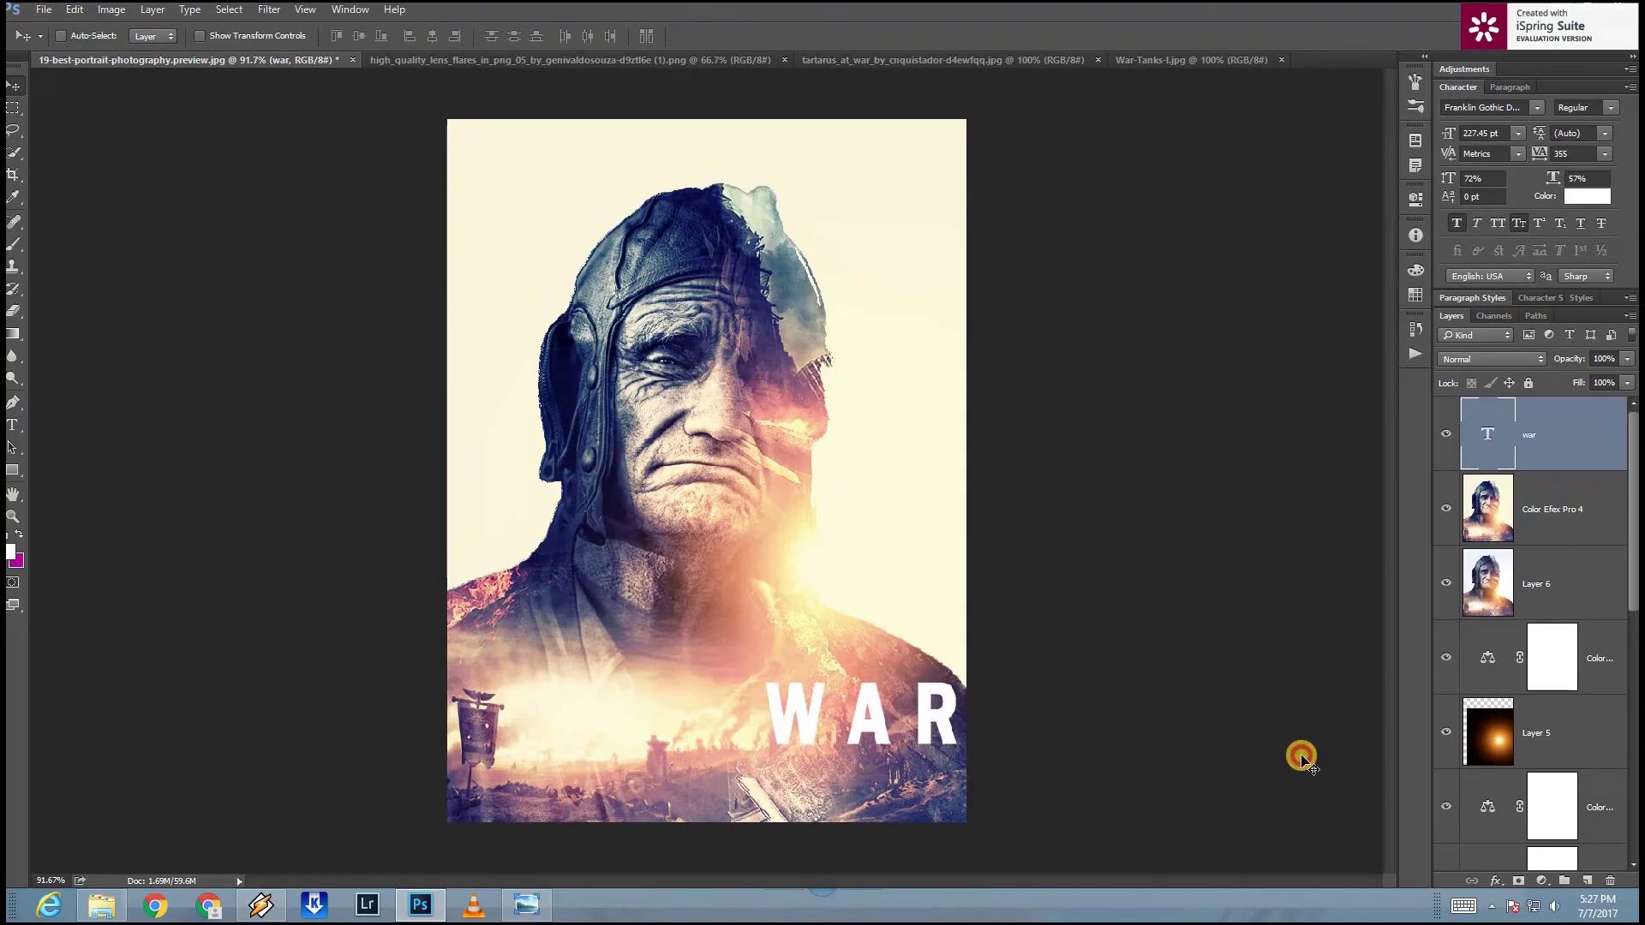
{"action": "scroll", "coordinate": [891, 681], "scroll_direction": "up", "scroll_amount": 1}
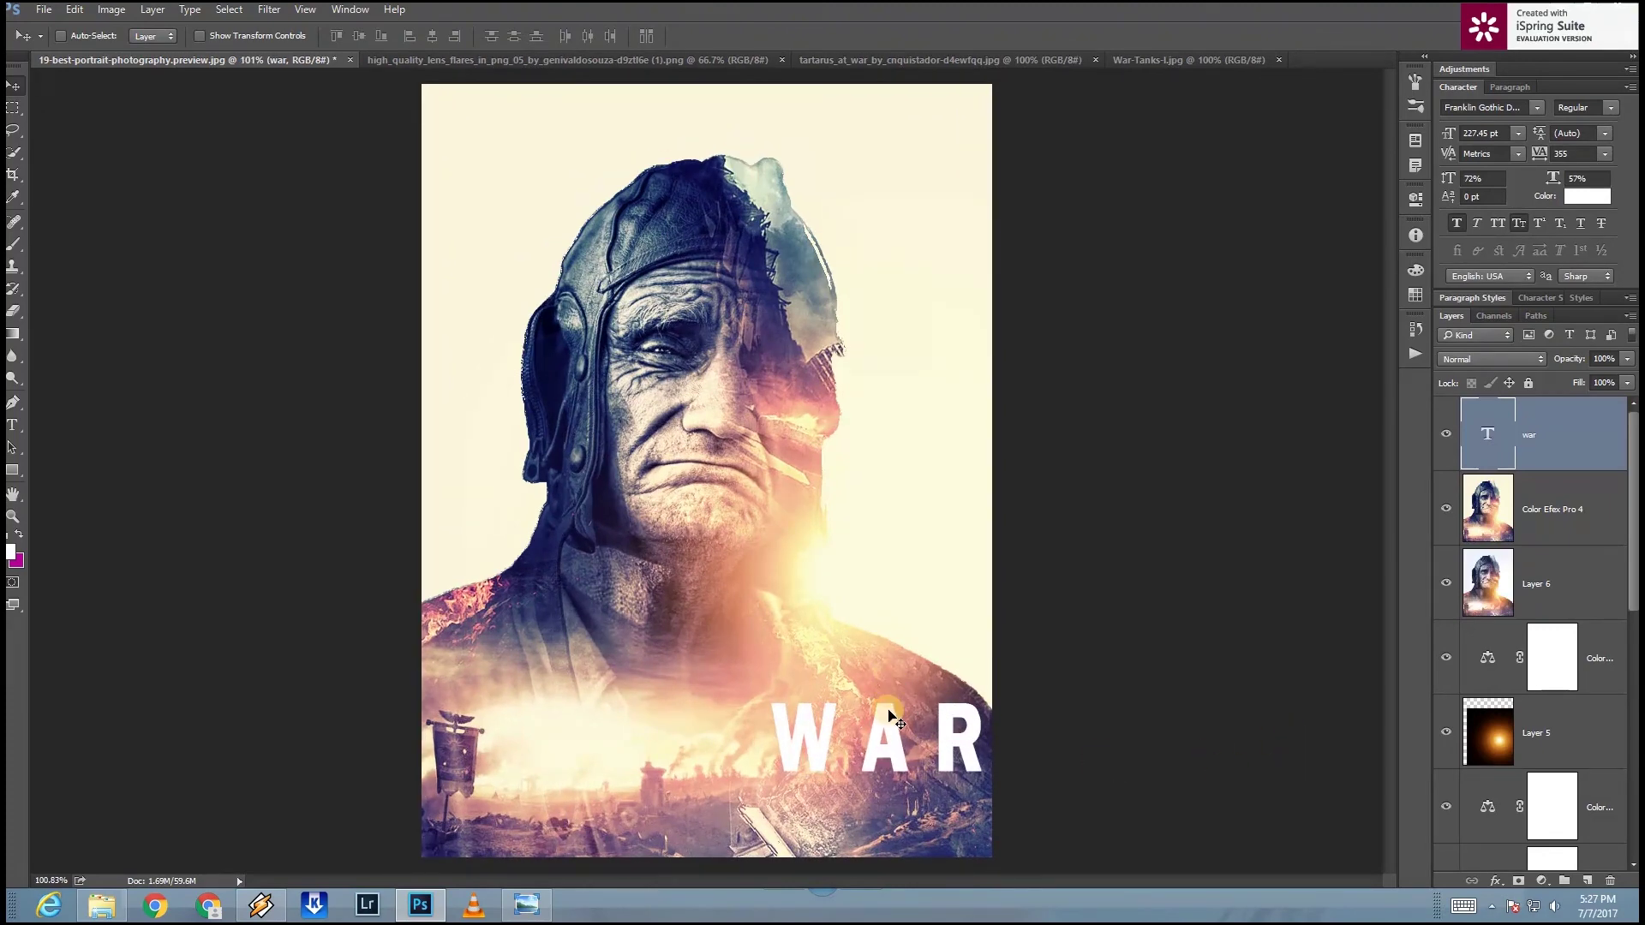
{"action": "scroll", "coordinate": [891, 706], "scroll_direction": "down", "scroll_amount": 1}
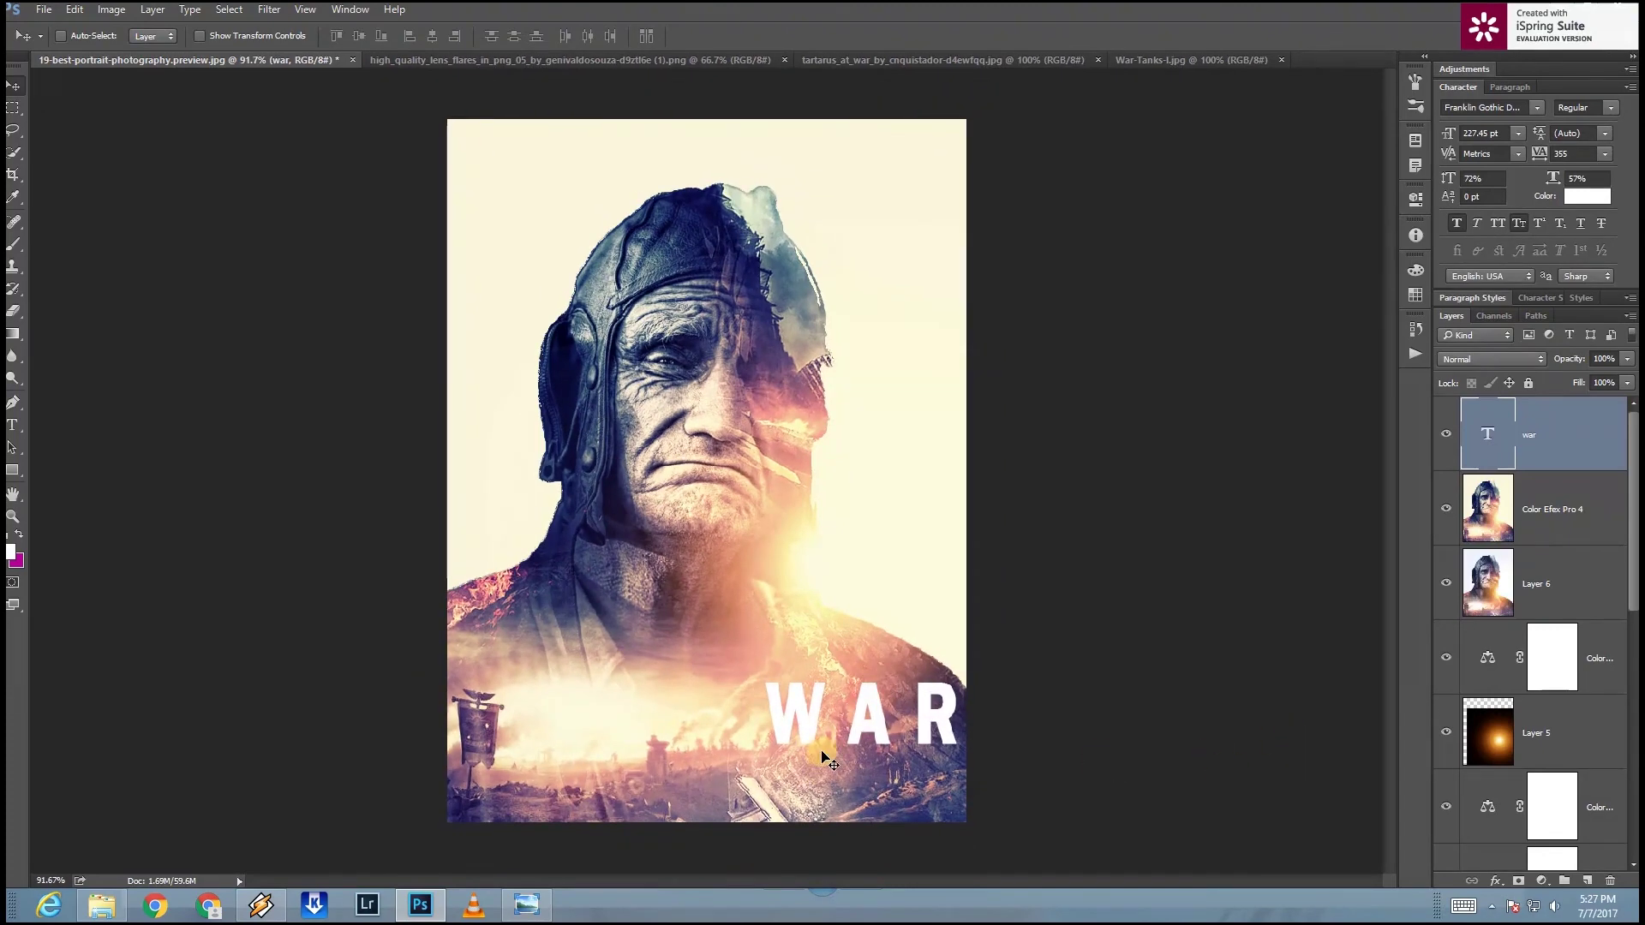